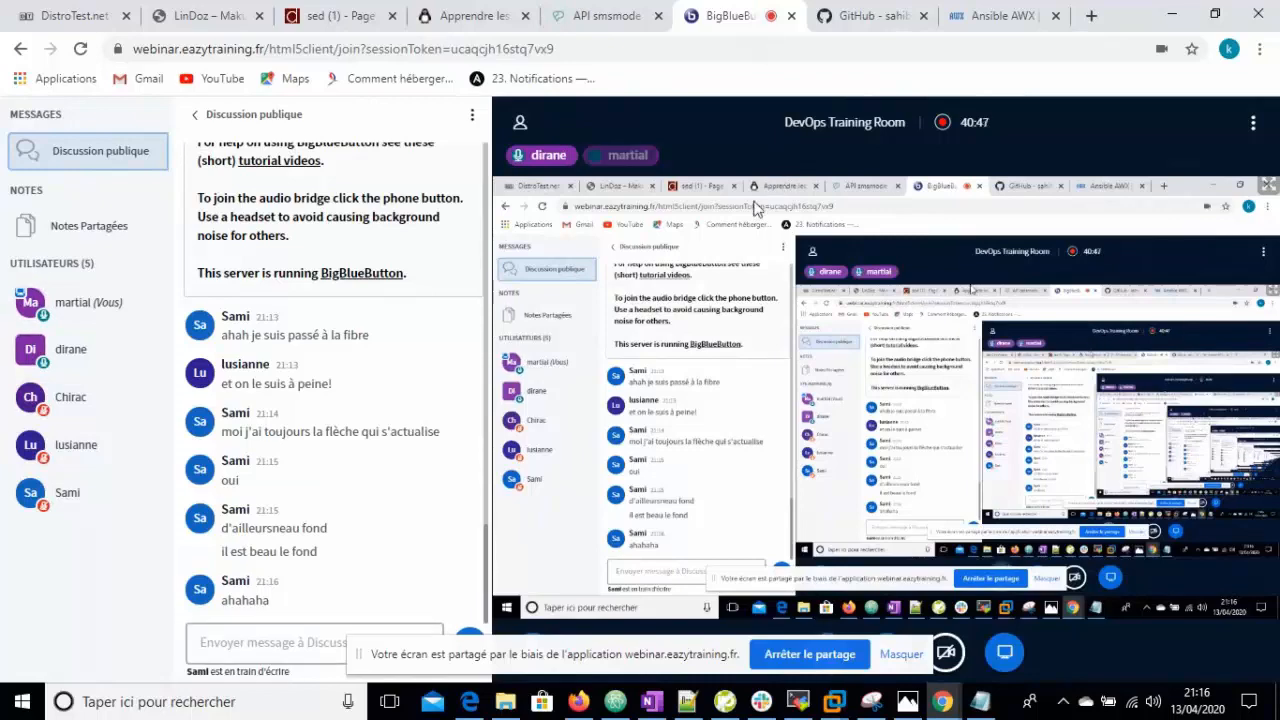
# - Read the project subject notes in Notepad, minimise them, and move to the GitHub tab
pyautogui.click(980, 701)
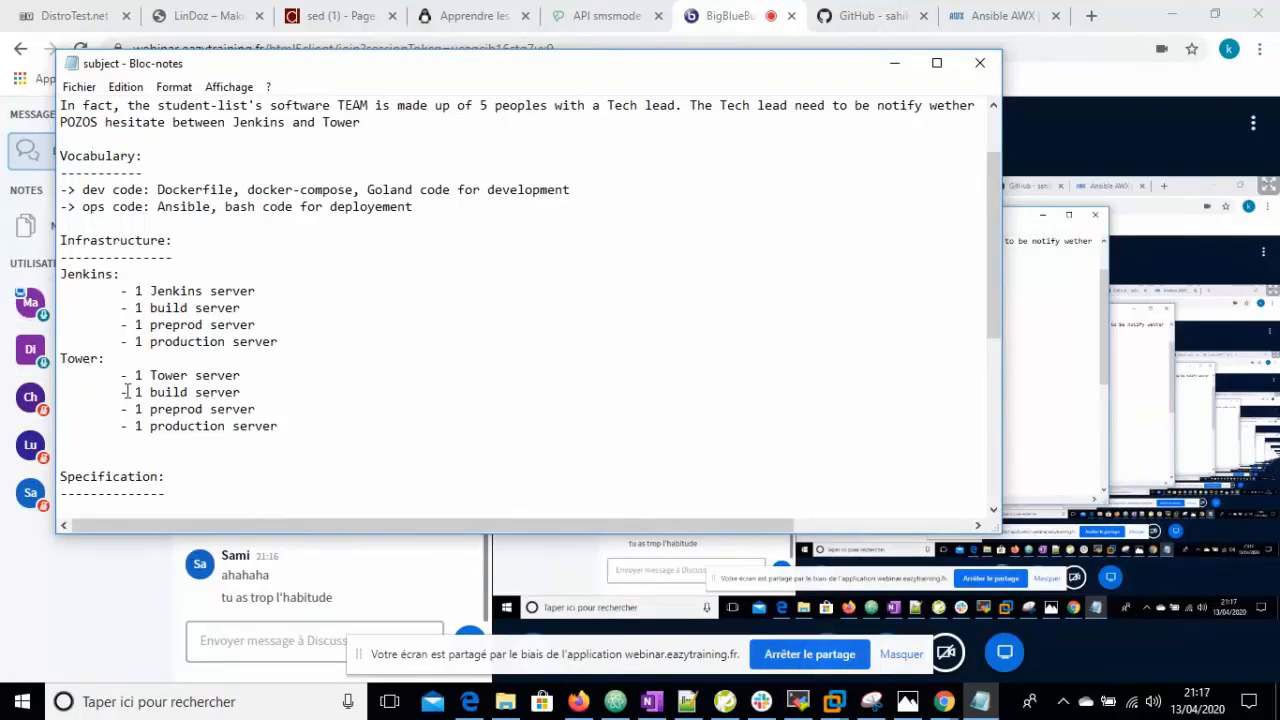
pyautogui.click(897, 64)
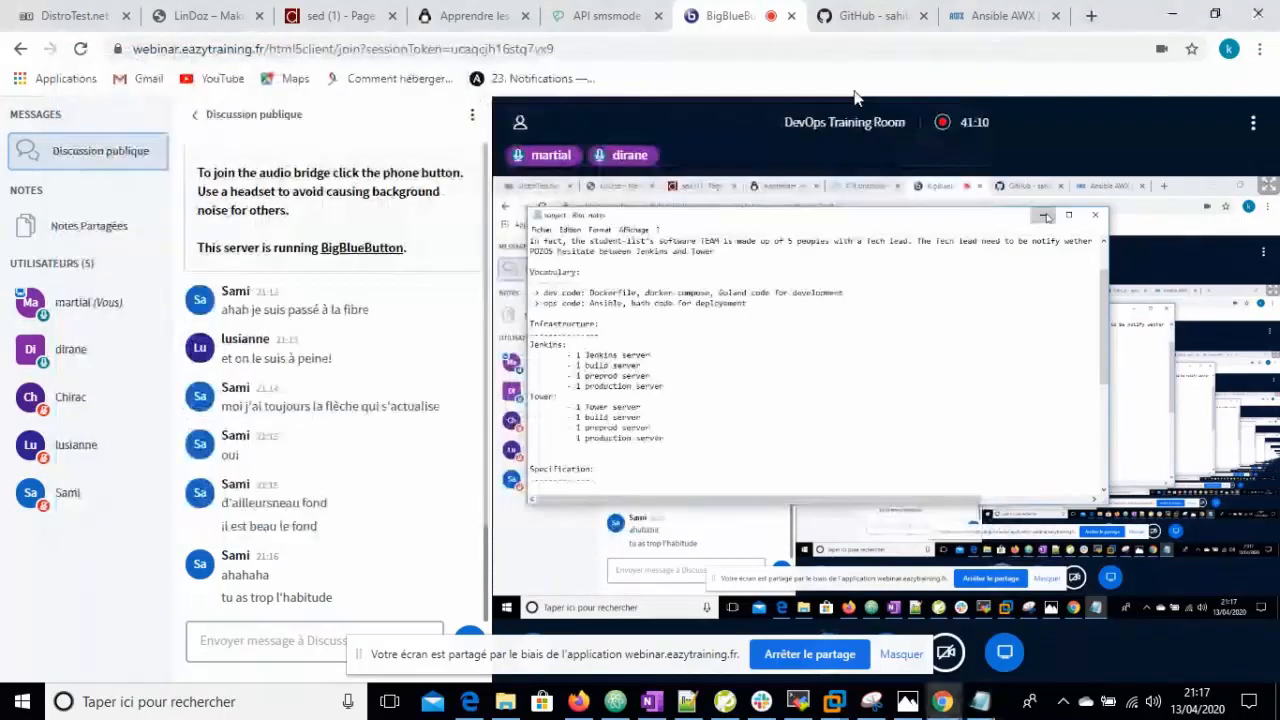
pyautogui.click(880, 16)
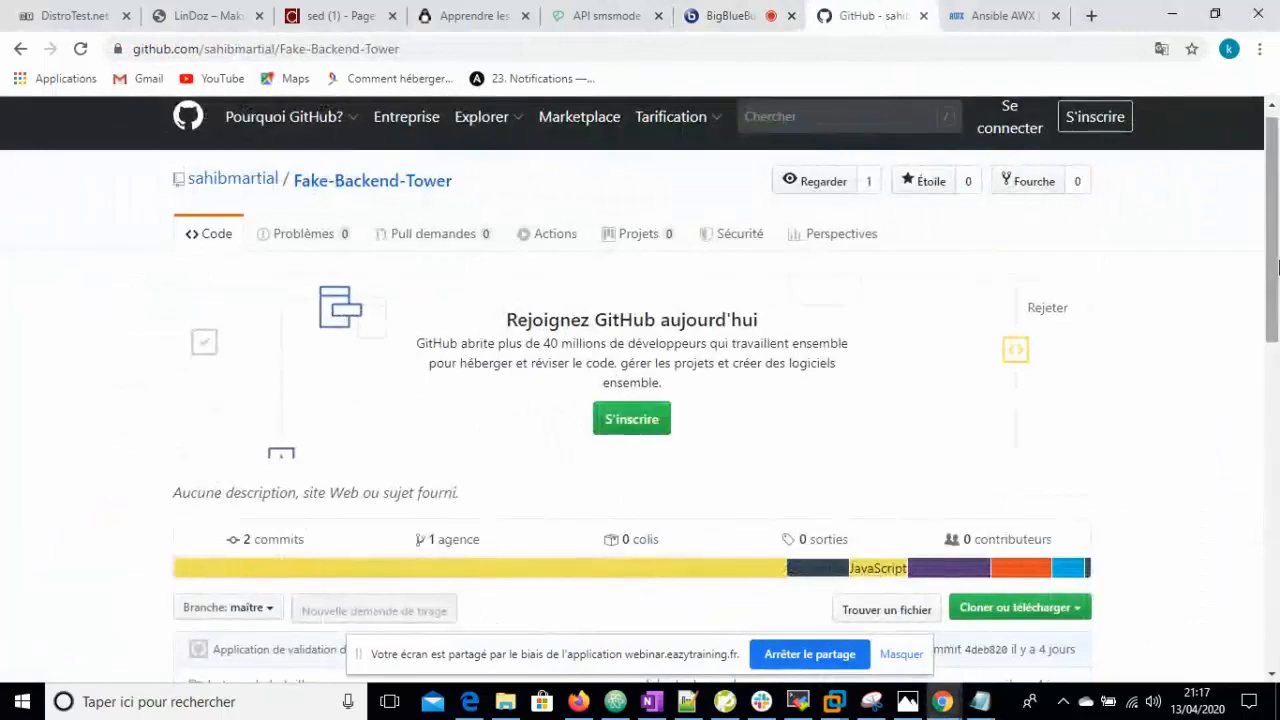
# - Browse the Fake-Backend-Tower repository page, then glance at AWX and bring up MobaXterm
pyautogui.scroll(-1, 1277, 300)
pyautogui.moveTo(1277, 300); pyautogui.dragTo(1277, 262)
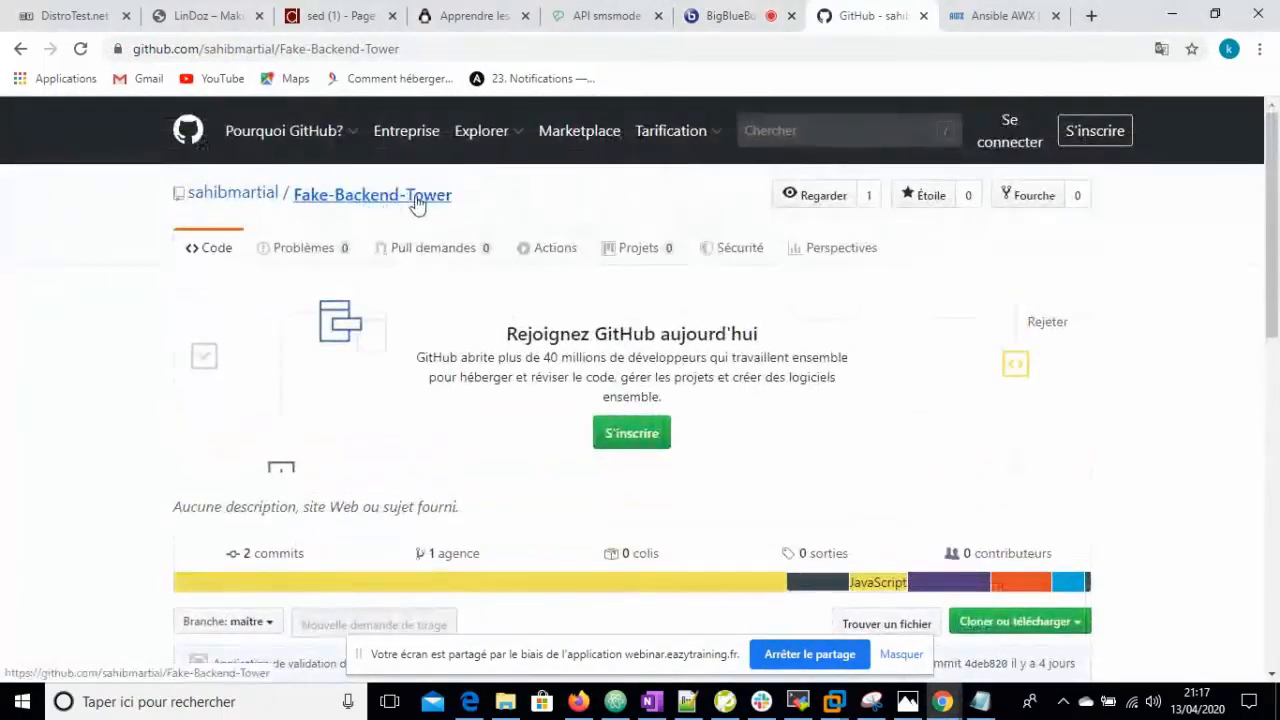
pyautogui.moveTo(1277, 122); pyautogui.dragTo(1277, 162)
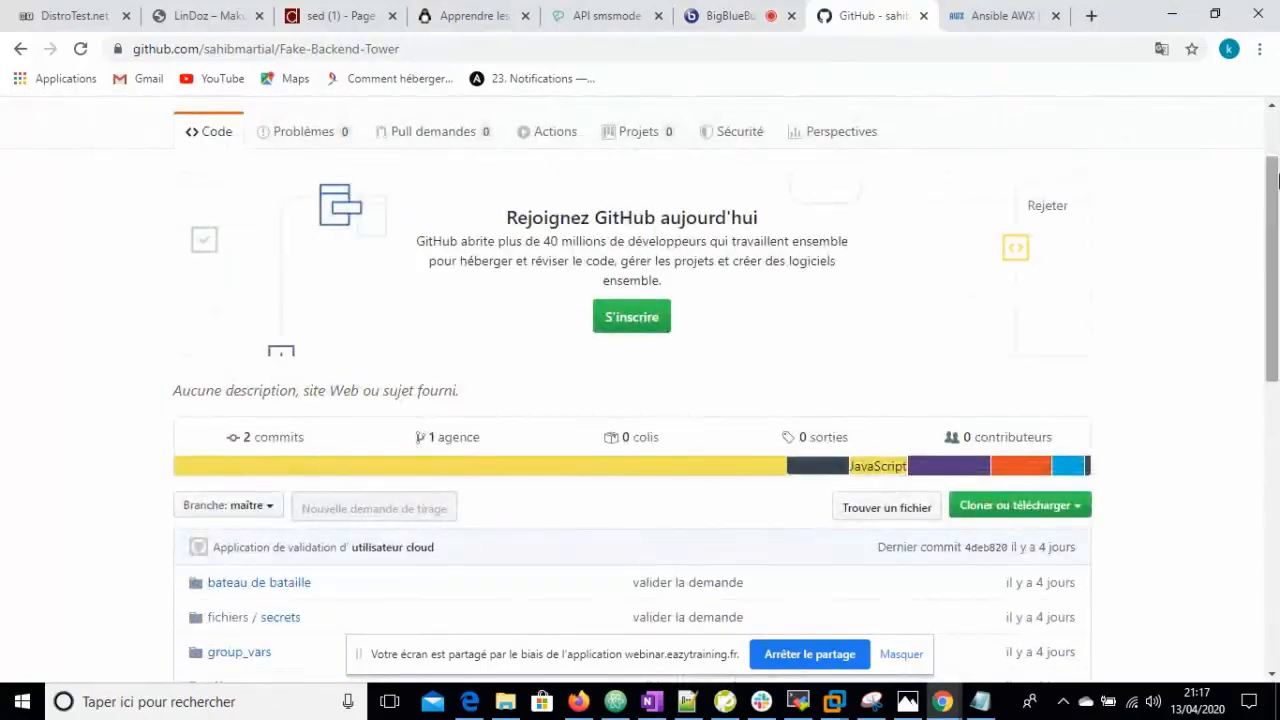
pyautogui.moveTo(1275, 231); pyautogui.dragTo(1275, 172)
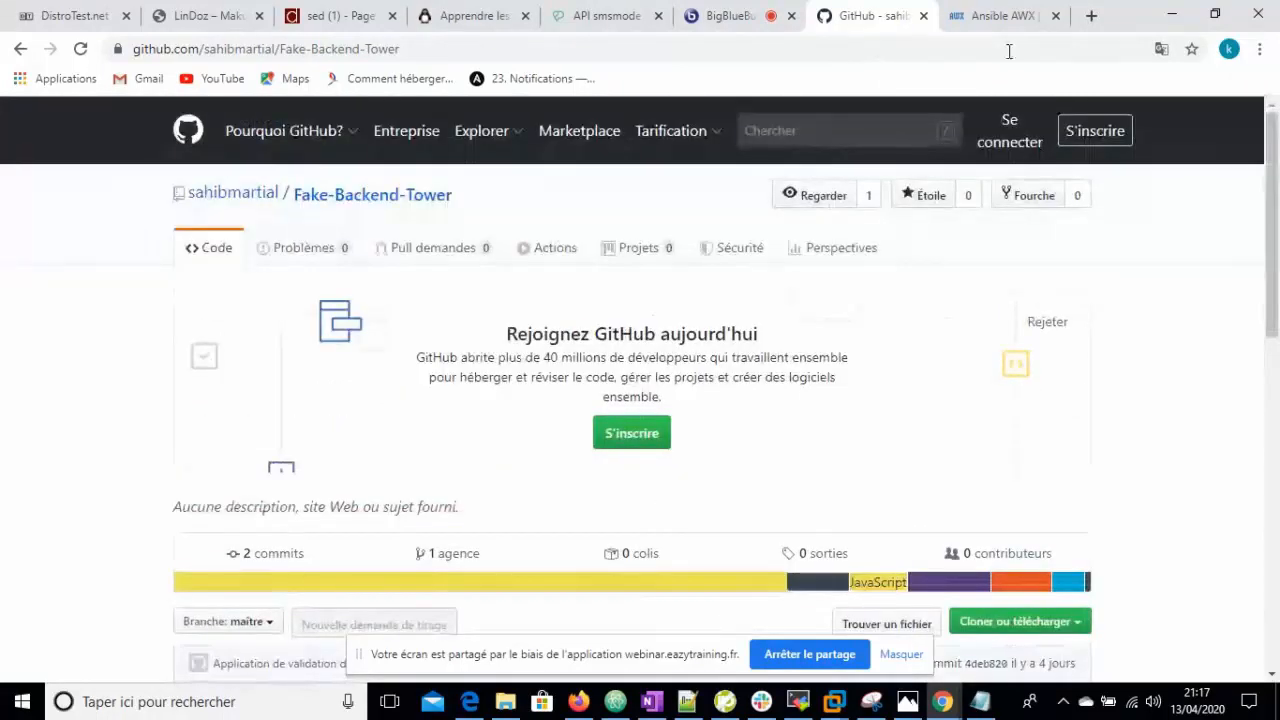
pyautogui.click(1002, 16)
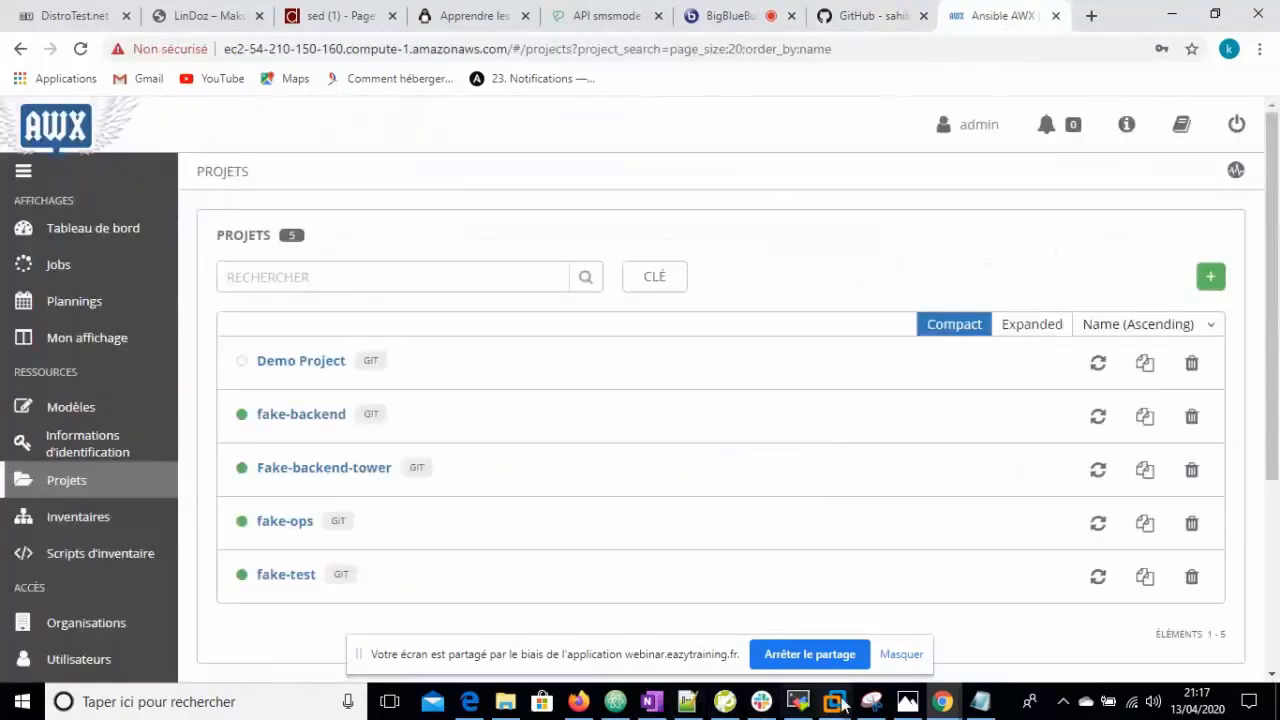
pyautogui.click(797, 701)
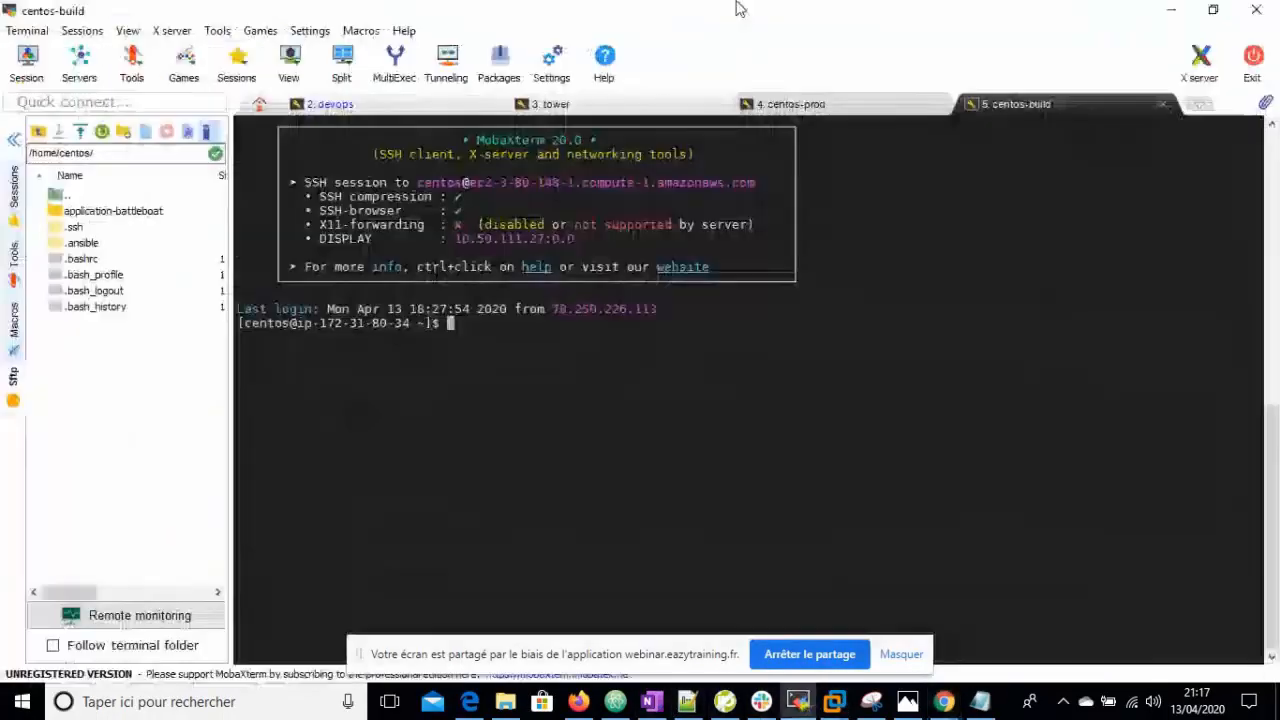
# - Check the centos-prod, centos-build and tower sessions, then return to the AWX browser window
pyautogui.click(840, 105)
pyautogui.click(1040, 110)
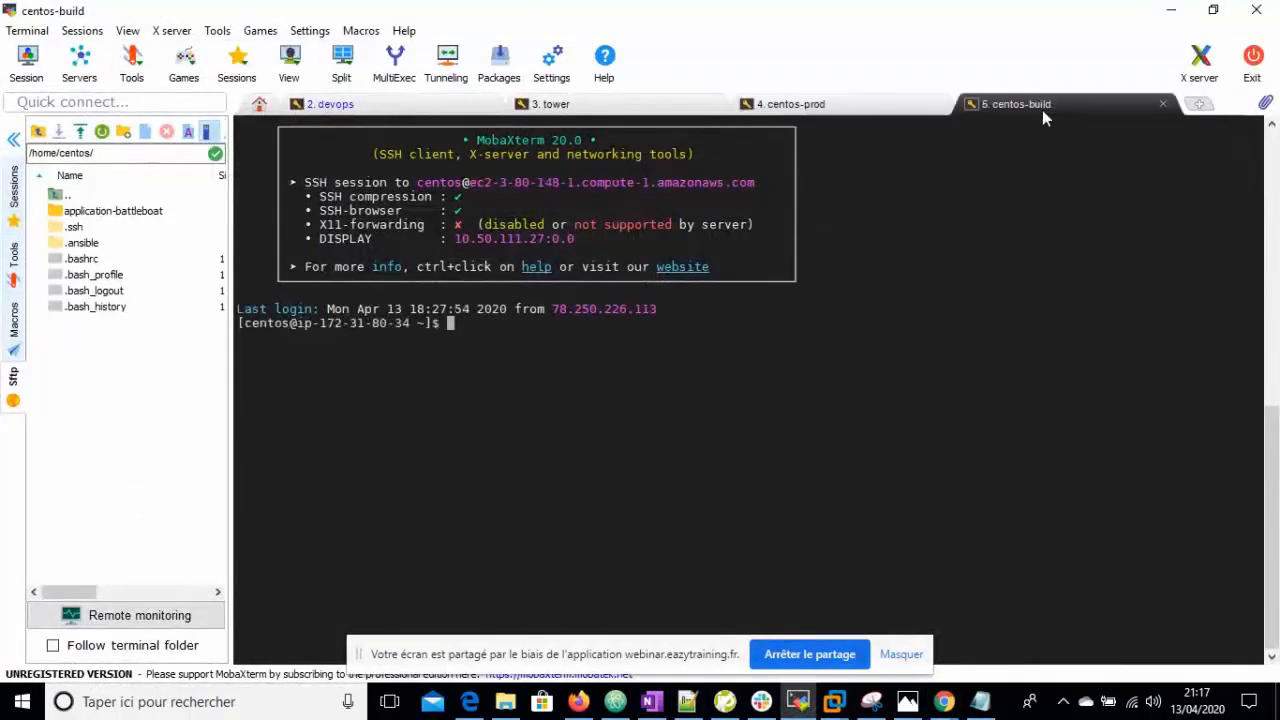
pyautogui.click(838, 109)
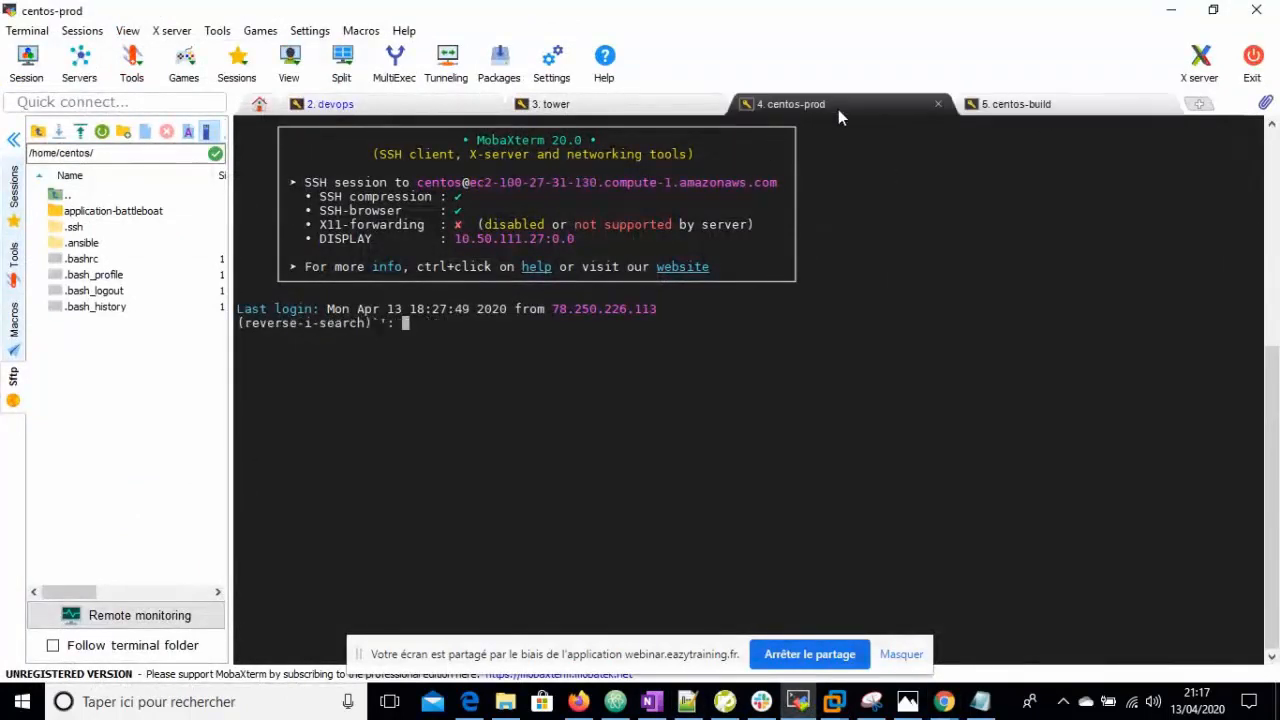
pyautogui.click(622, 107)
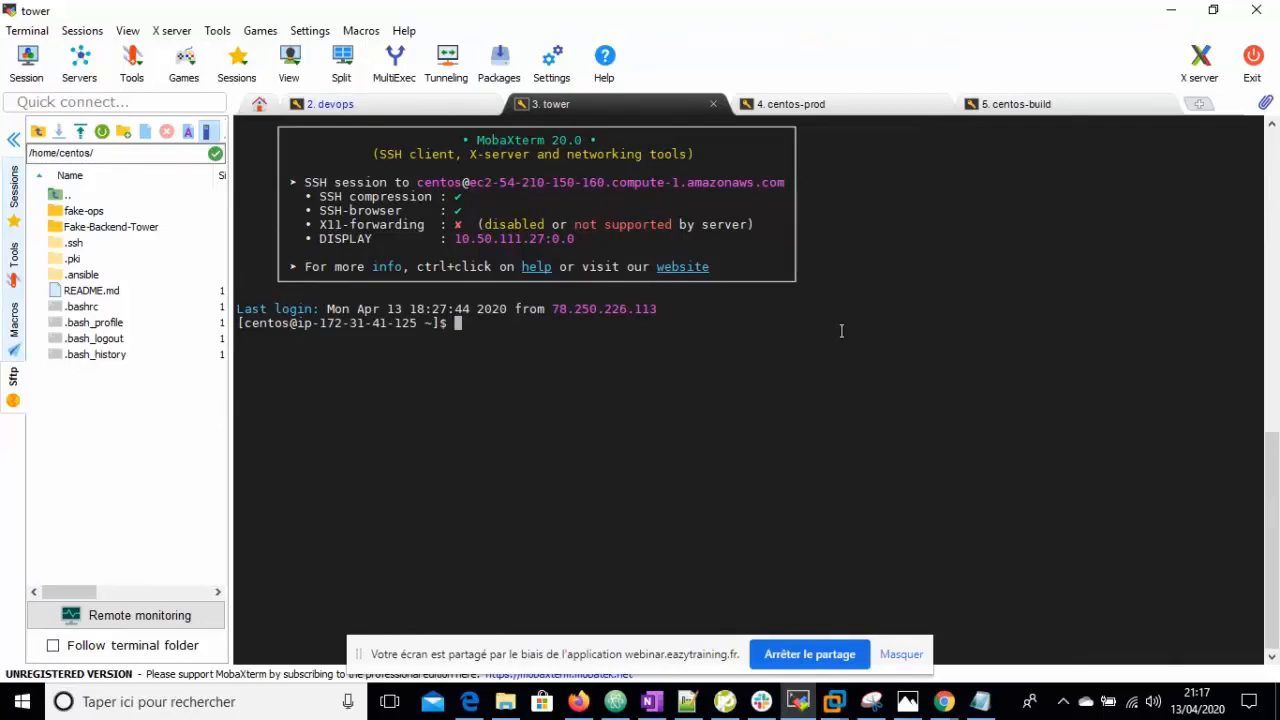
pyautogui.click(959, 711)
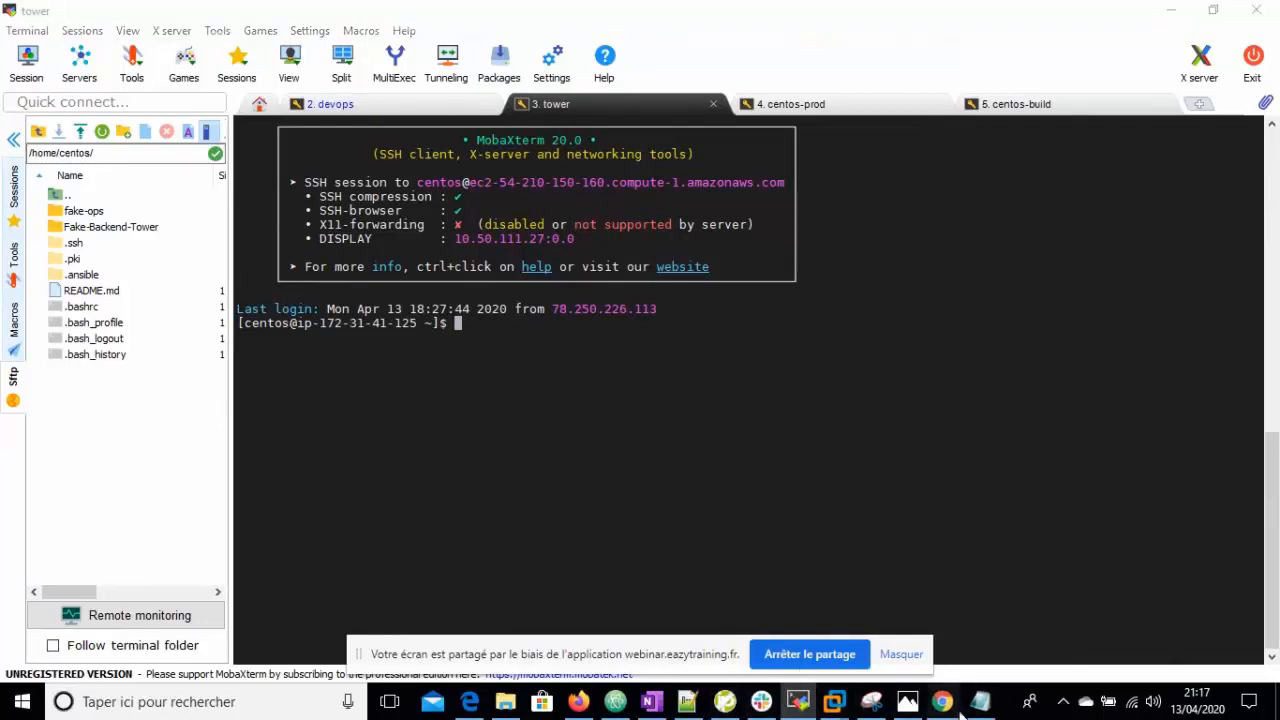
pyautogui.click(886, 614)
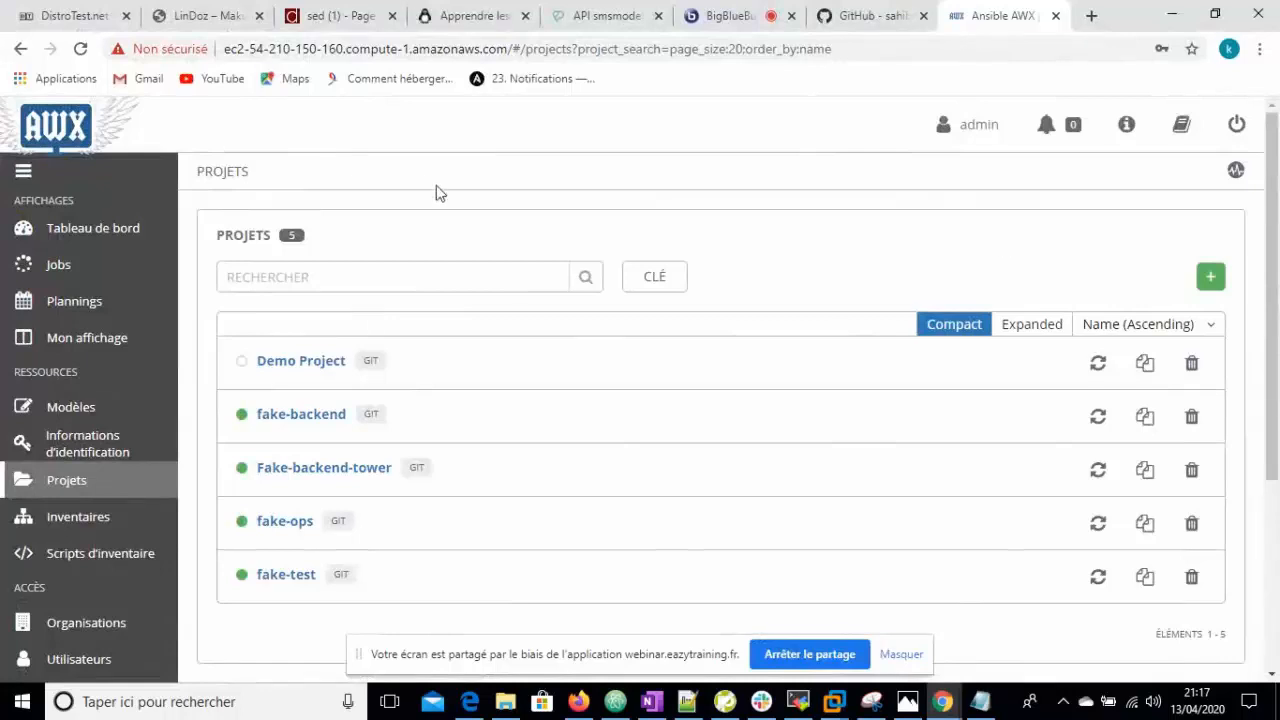
# - Log out of AWX and log back in with the admin username and password
pyautogui.click(1237, 126)
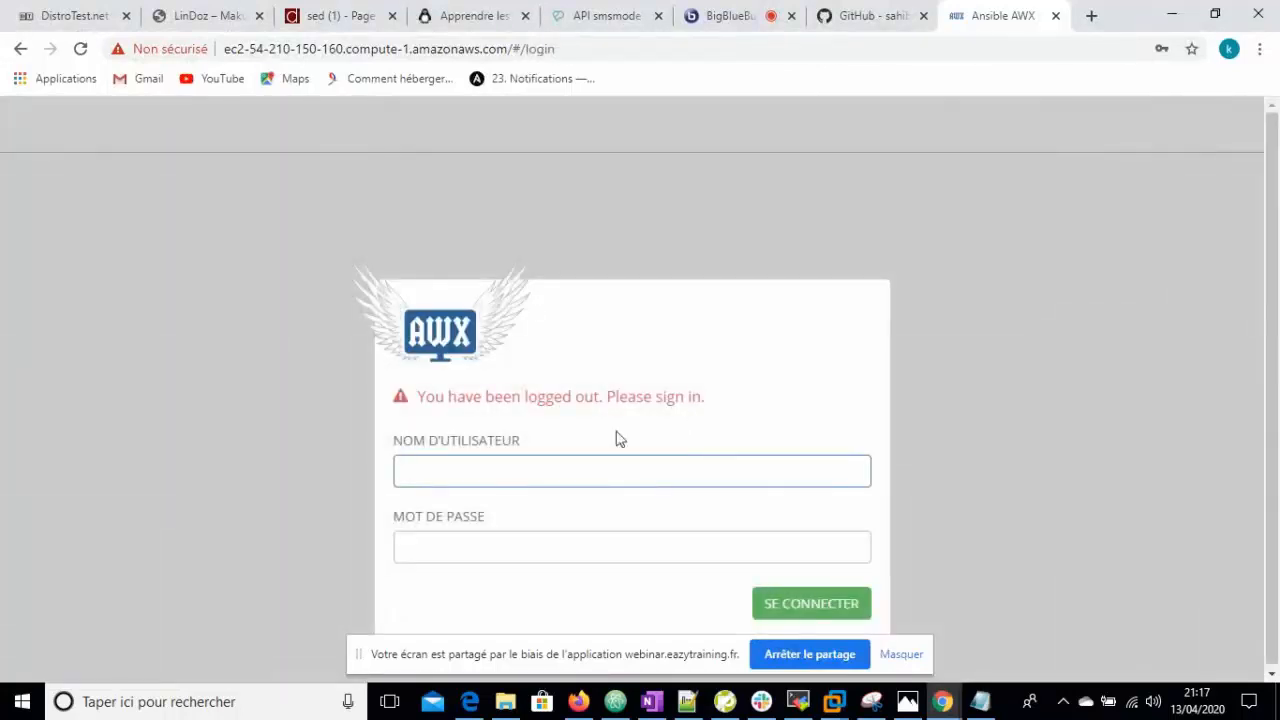
pyautogui.click(570, 470)
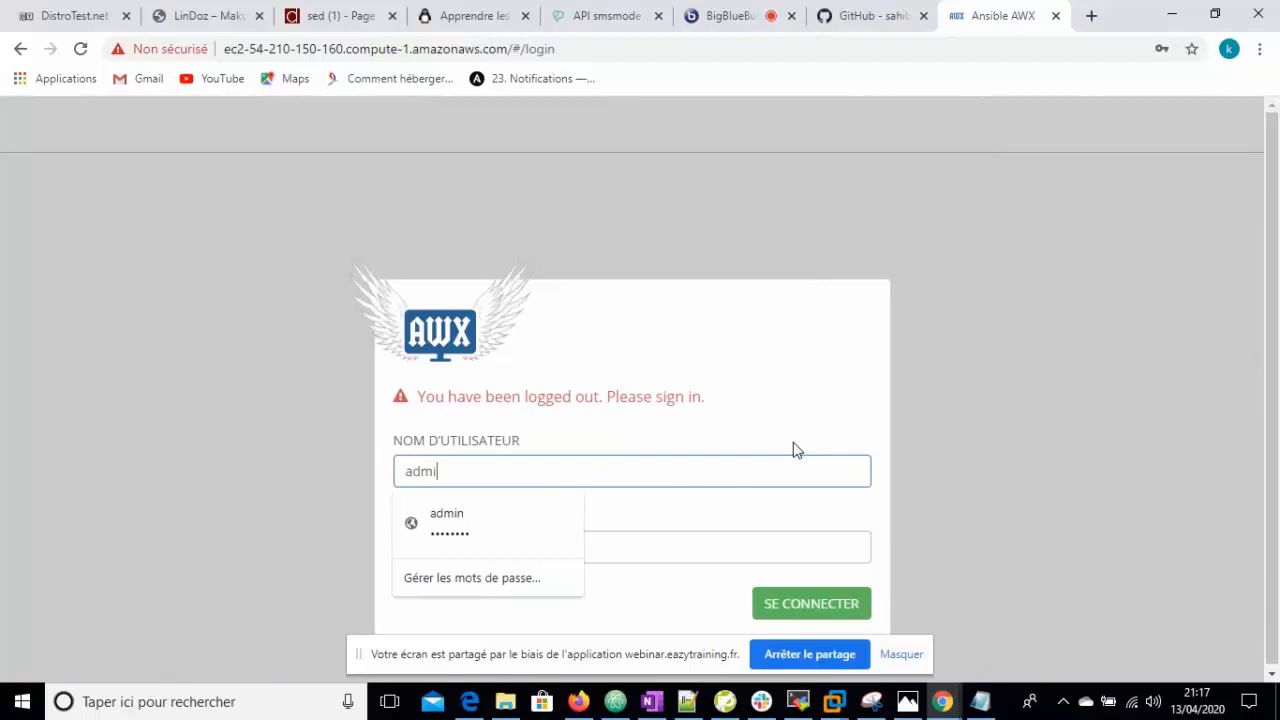
pyautogui.click(1191, 429)
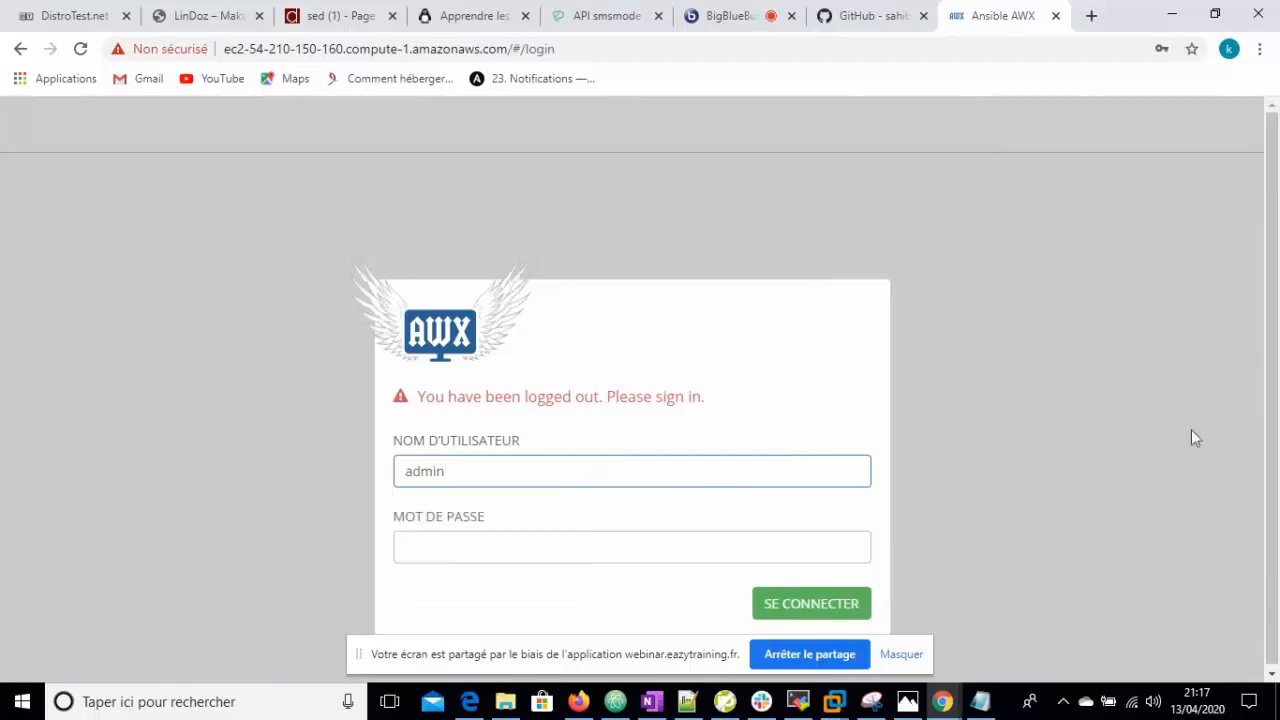
pyautogui.click(482, 543)
pyautogui.write('pa')
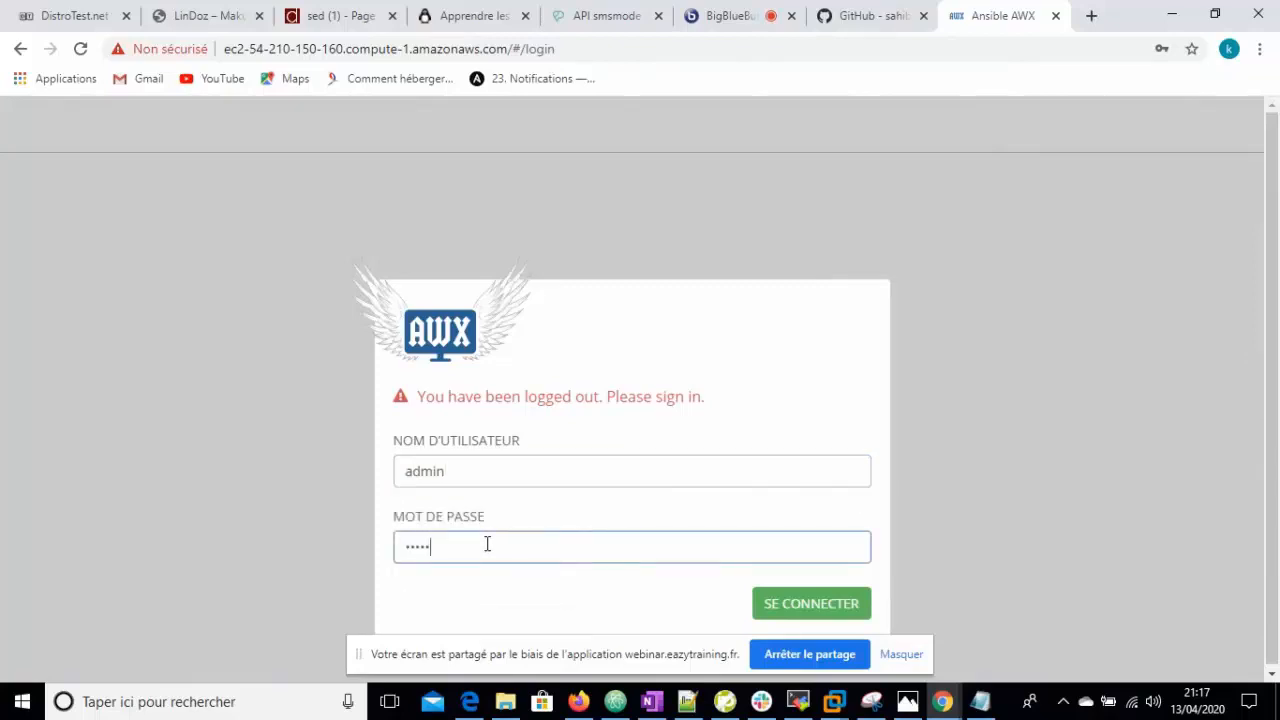
pyautogui.press('BackSpace')
pyautogui.press('BackSpace')
pyautogui.press('BackSpace')
pyautogui.press('BackSpace')
pyautogui.write('pas')
pyautogui.press('BackSpace')
pyautogui.press('BackSpace')
pyautogui.write('p')
pyautogui.press('Return')
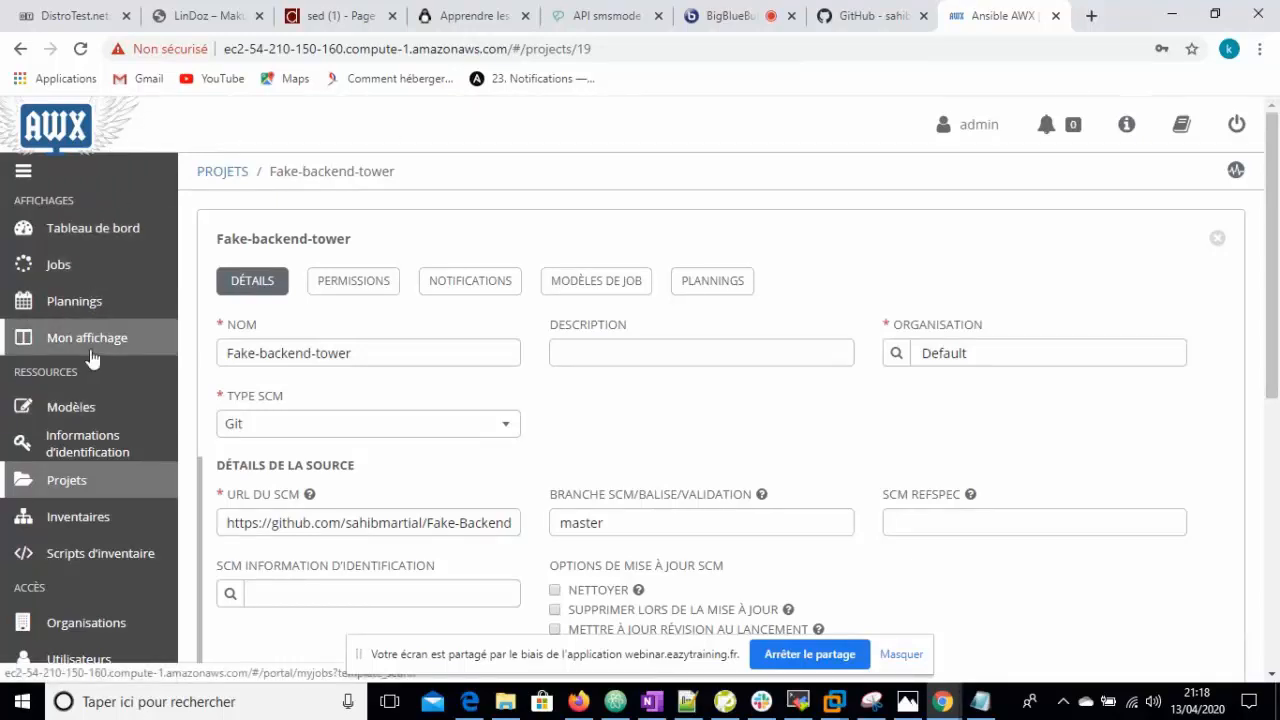
# - Open the credentials list and review the devops vault key credential, closing it unchanged
pyautogui.click(83, 443)
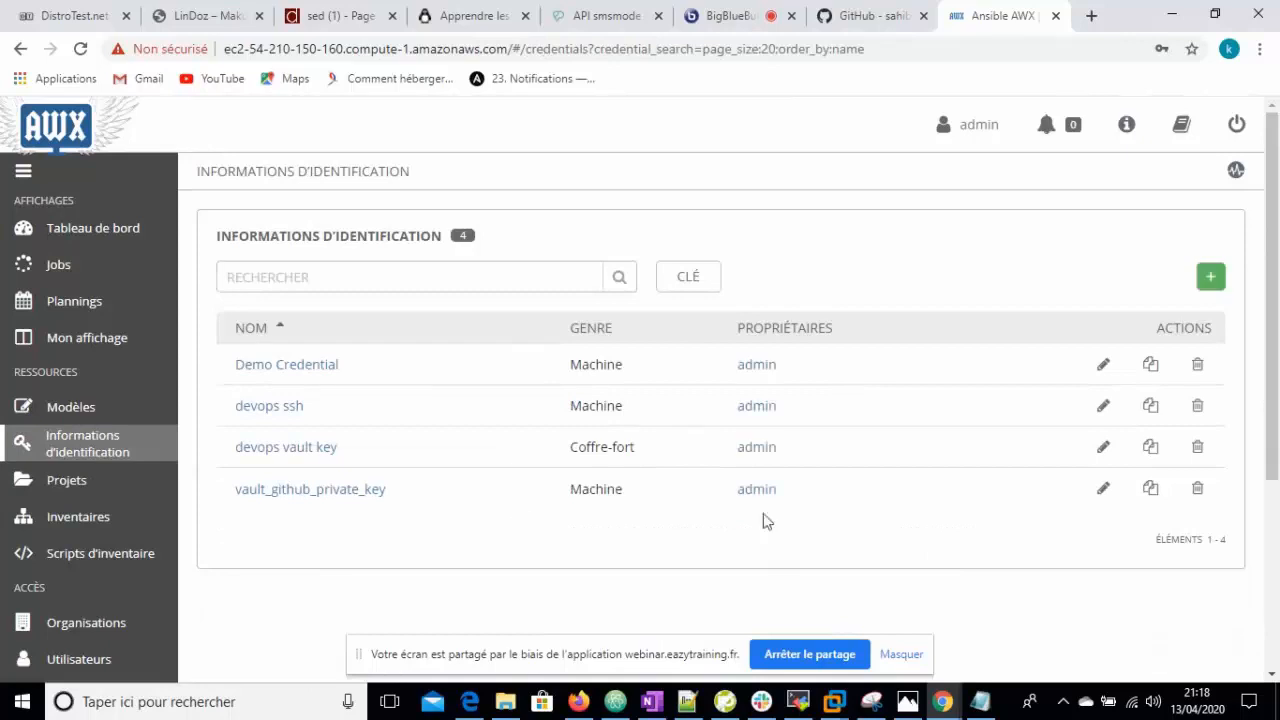
pyautogui.click(1104, 449)
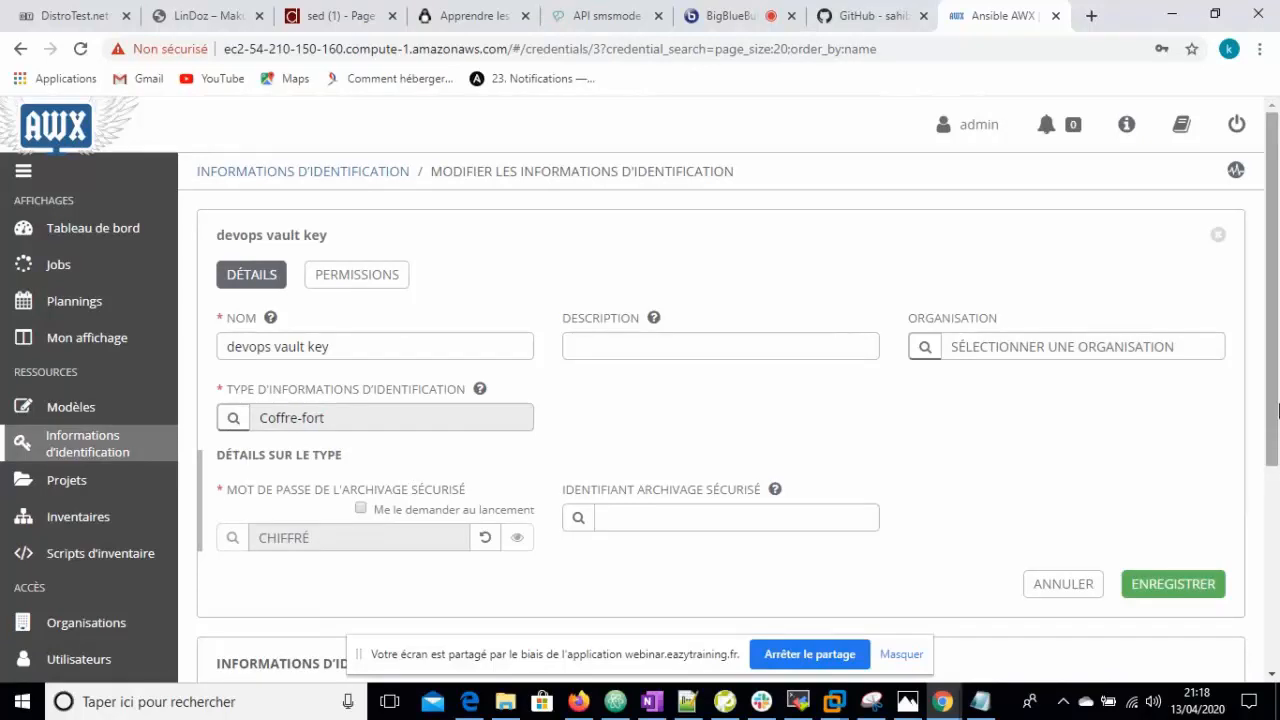
pyautogui.scroll(-3, 1277, 490)
pyautogui.moveTo(1278, 500); pyautogui.dragTo(1278, 487)
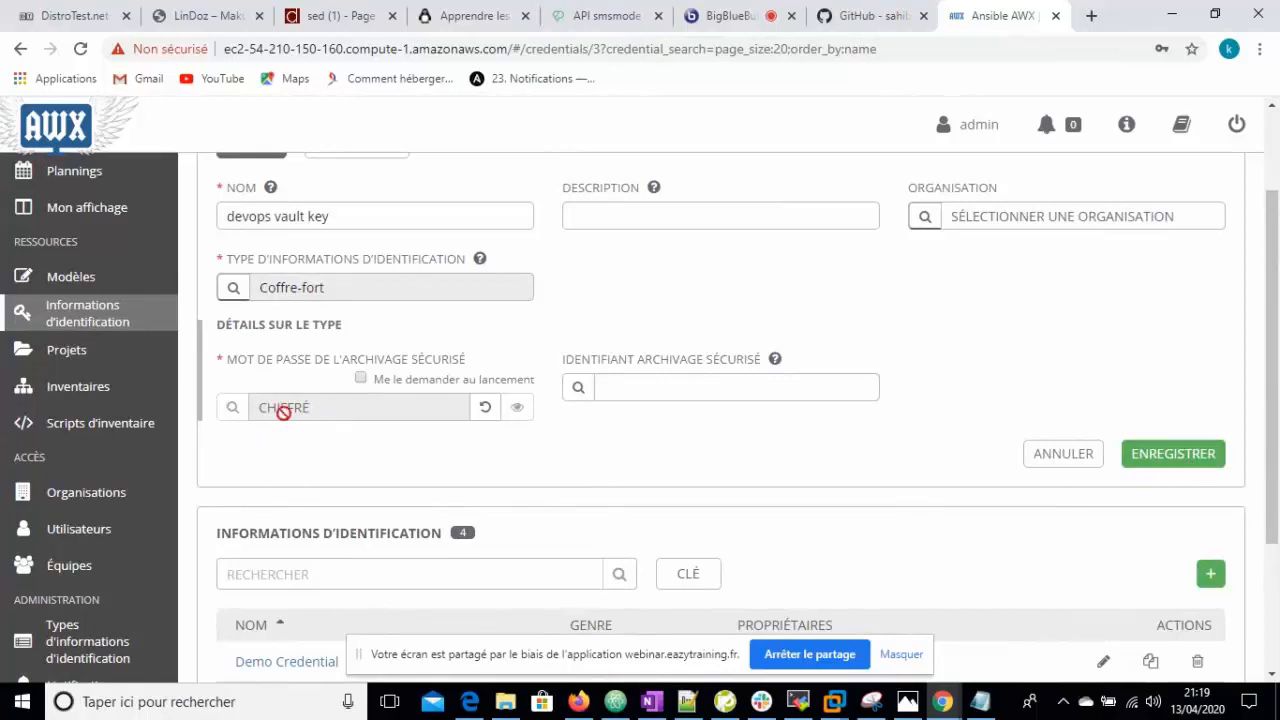
pyautogui.scroll(2, 1278, 398)
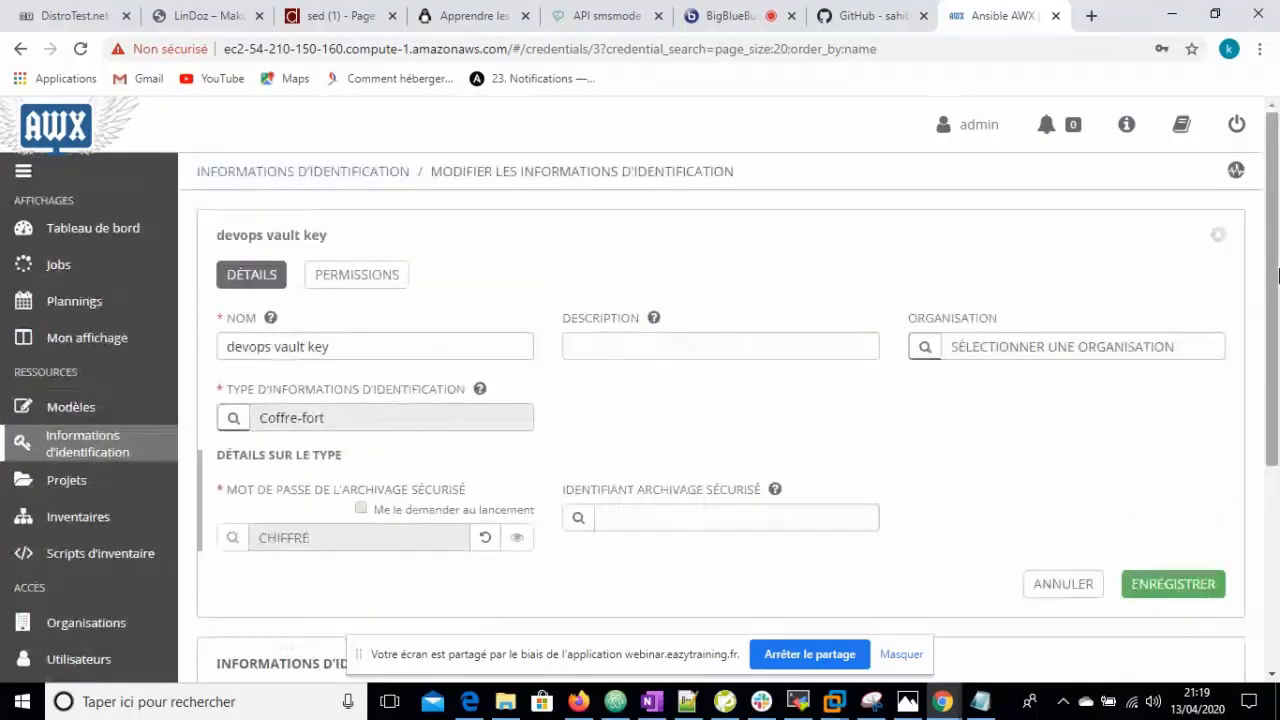
pyautogui.click(1220, 238)
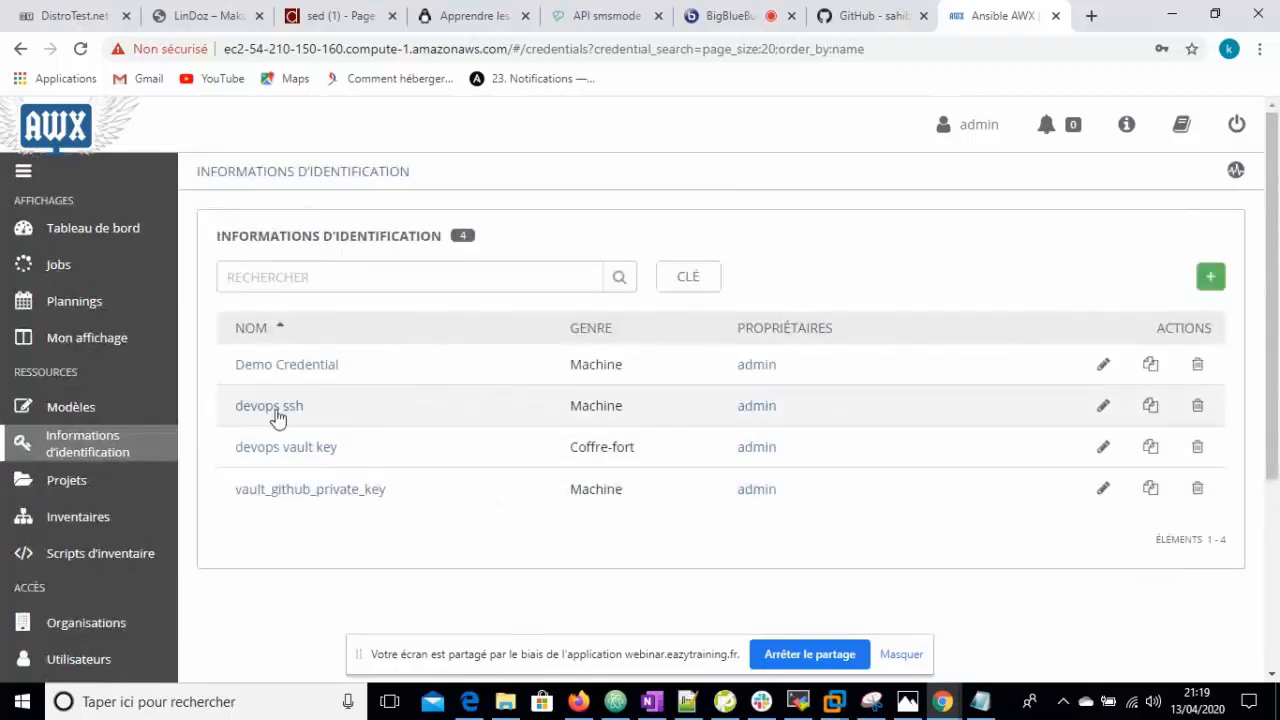
# - Review the devops ssh credential's fields (user centos, sudo escalation to root) and save it
pyautogui.click(1101, 409)
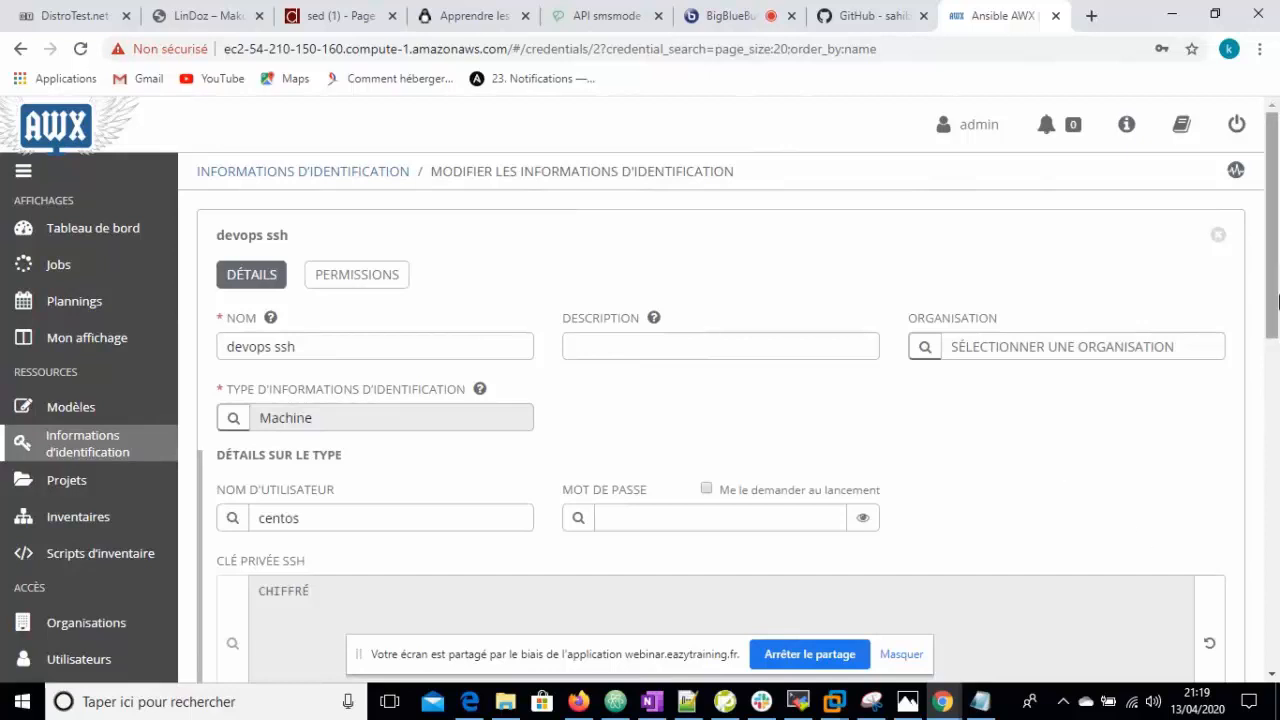
pyautogui.scroll(-1, 1275, 302)
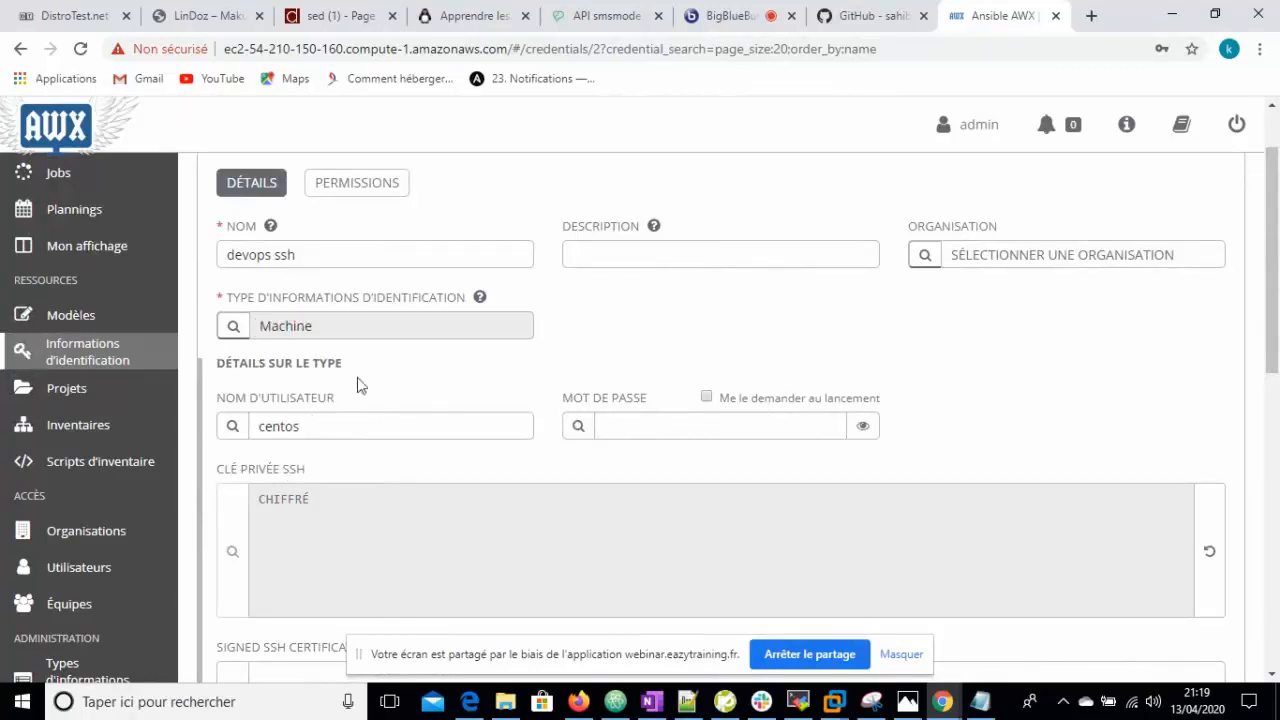
pyautogui.moveTo(1275, 351); pyautogui.dragTo(1276, 408)
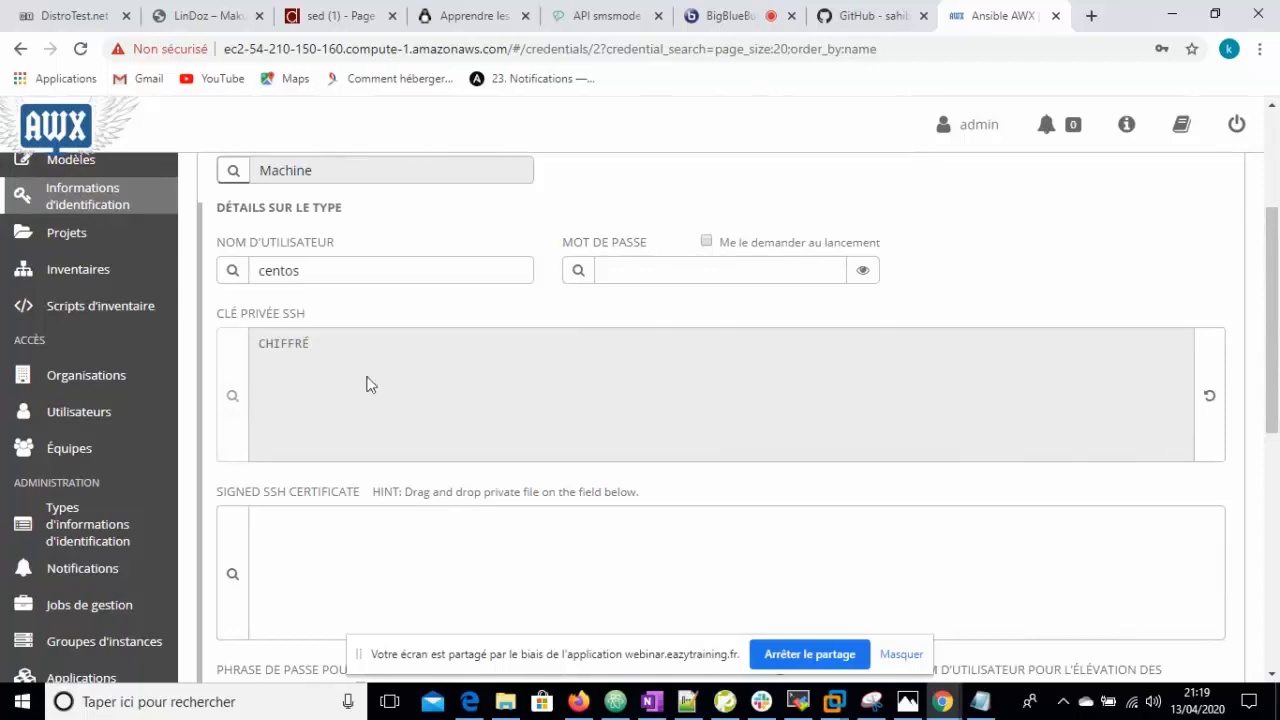
pyautogui.click(1274, 484)
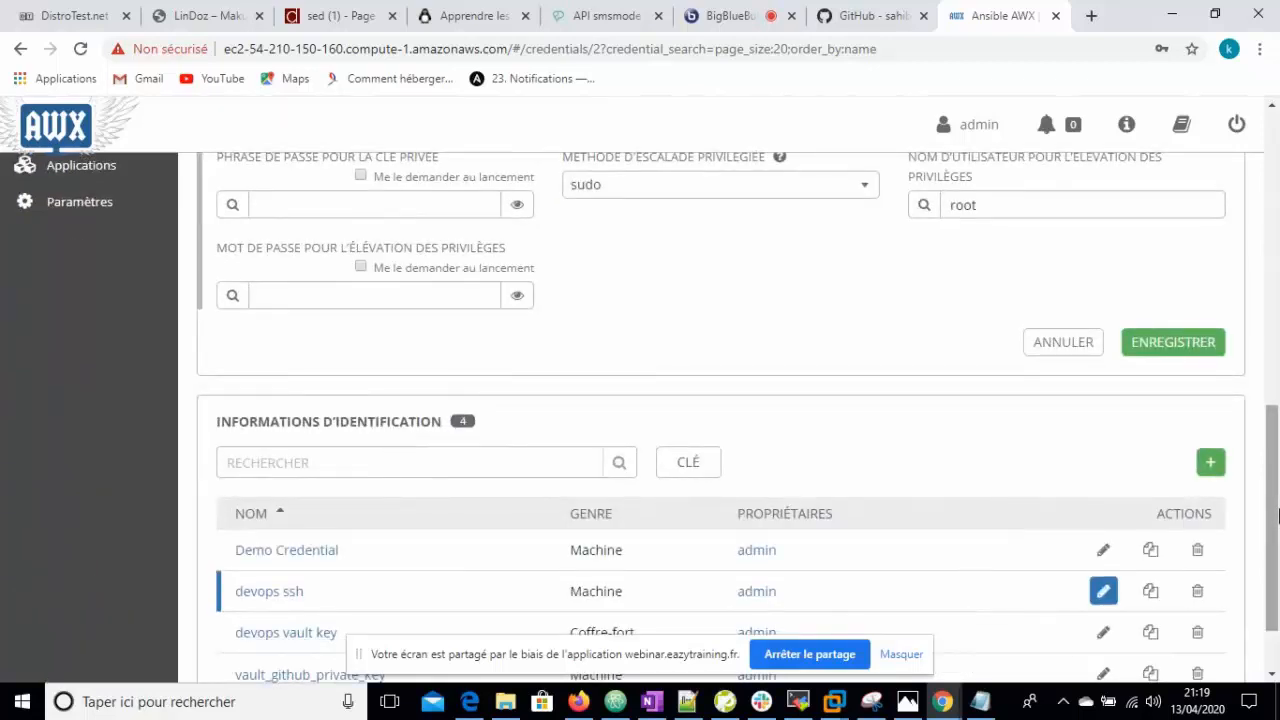
pyautogui.scroll(2, 1274, 518)
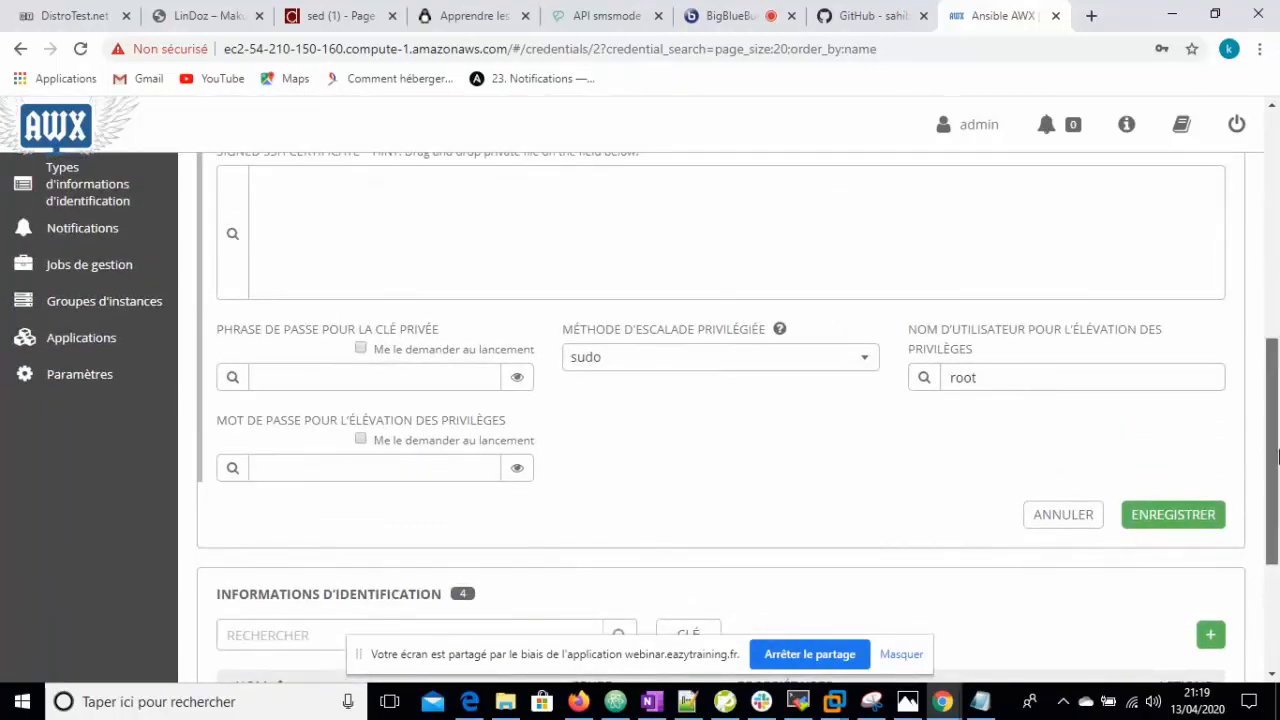
pyautogui.scroll(-1, 1148, 490)
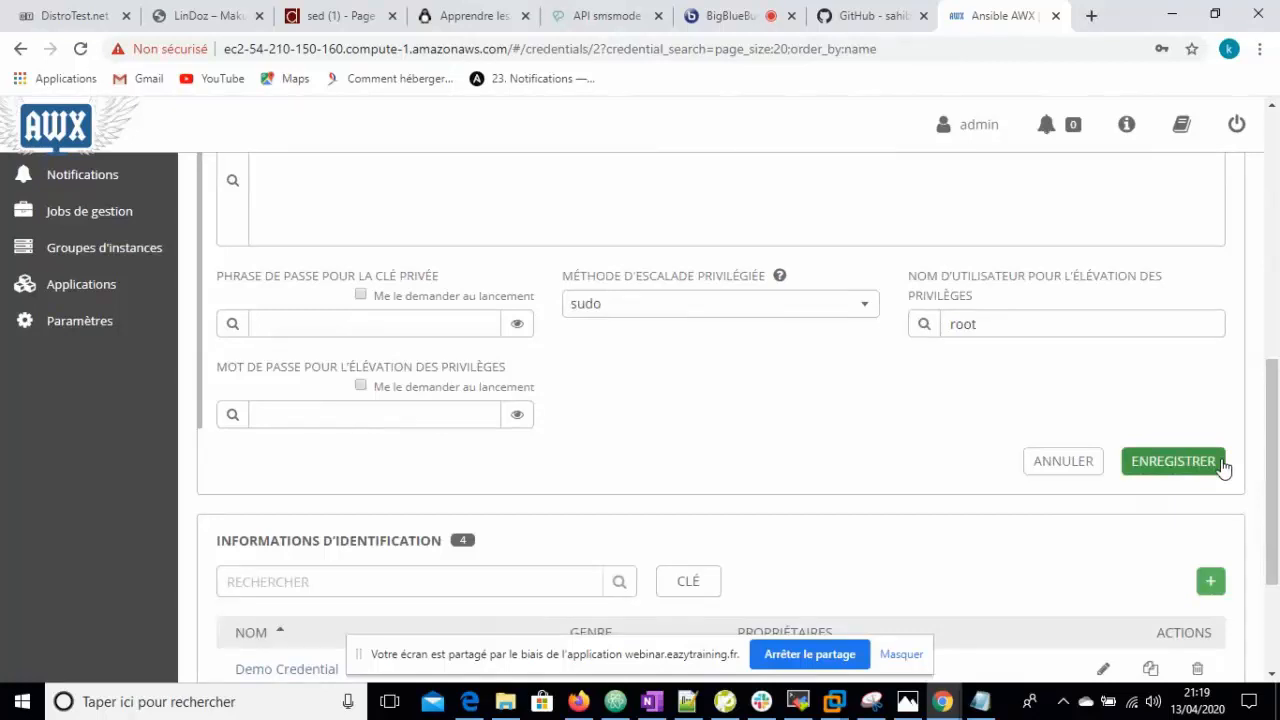
pyautogui.click(1172, 461)
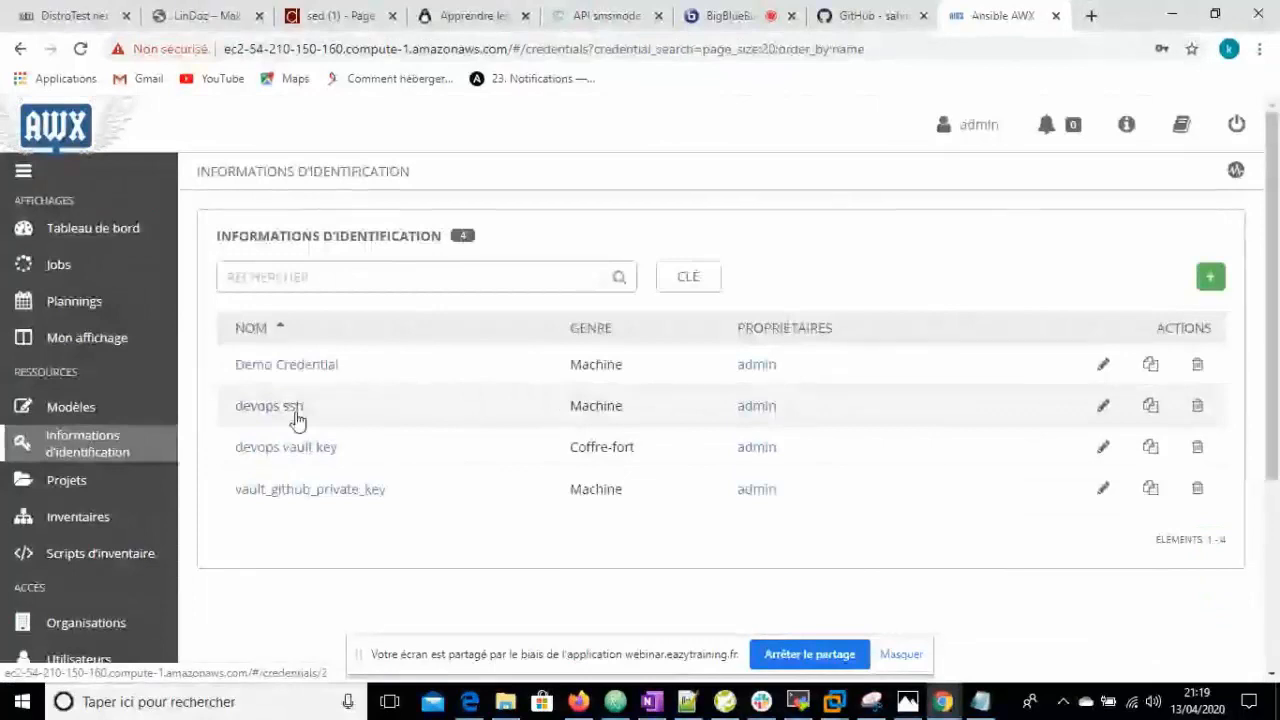
pyautogui.click(70, 480)
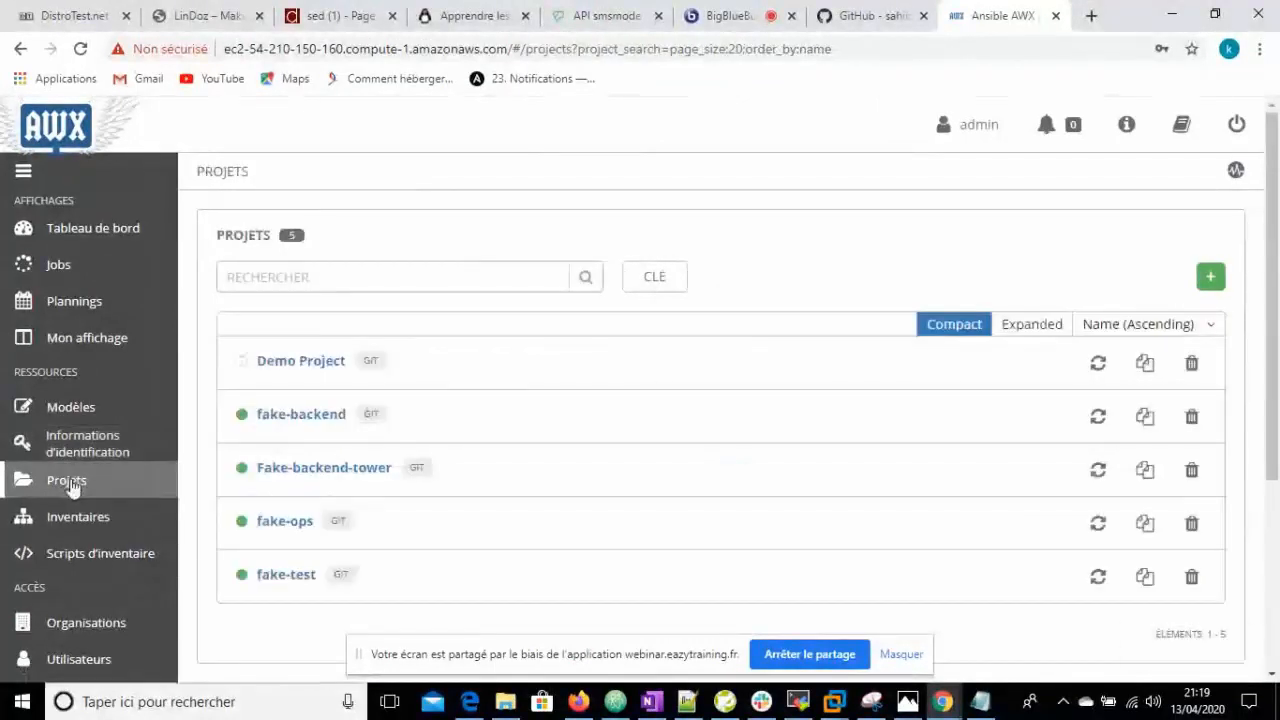
pyautogui.click(309, 471)
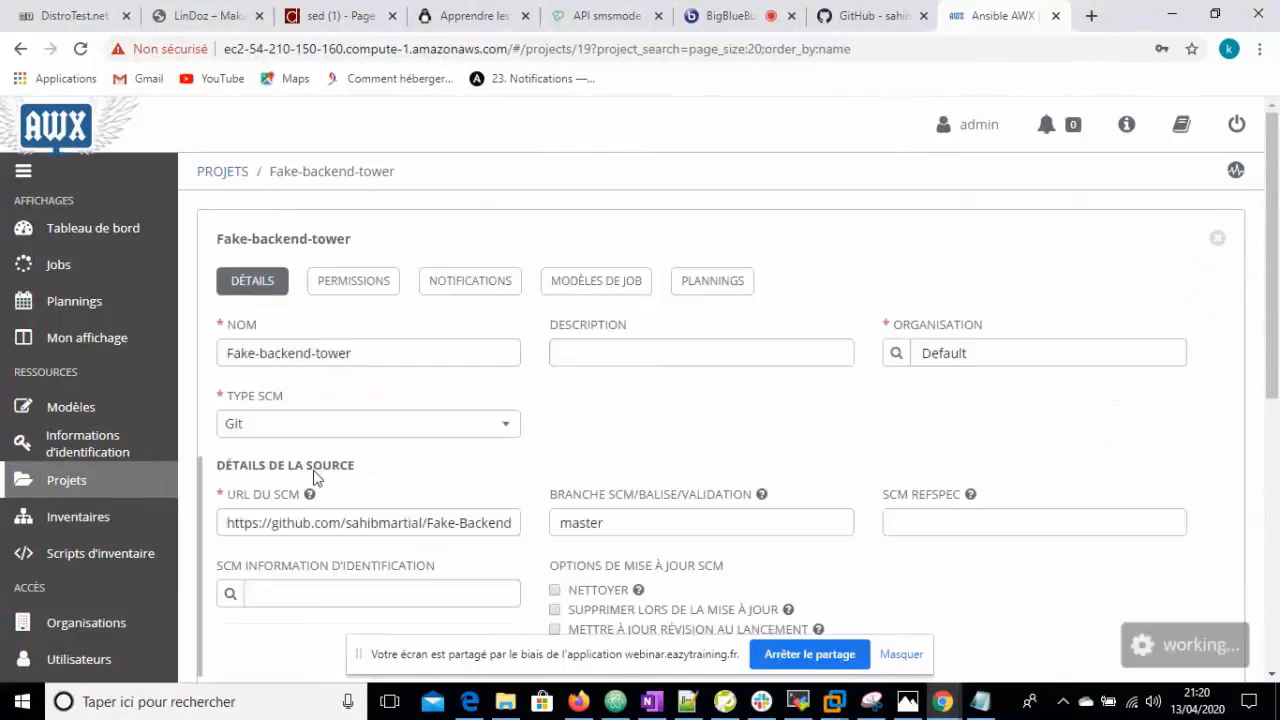
pyautogui.scroll(-1, 1270, 413)
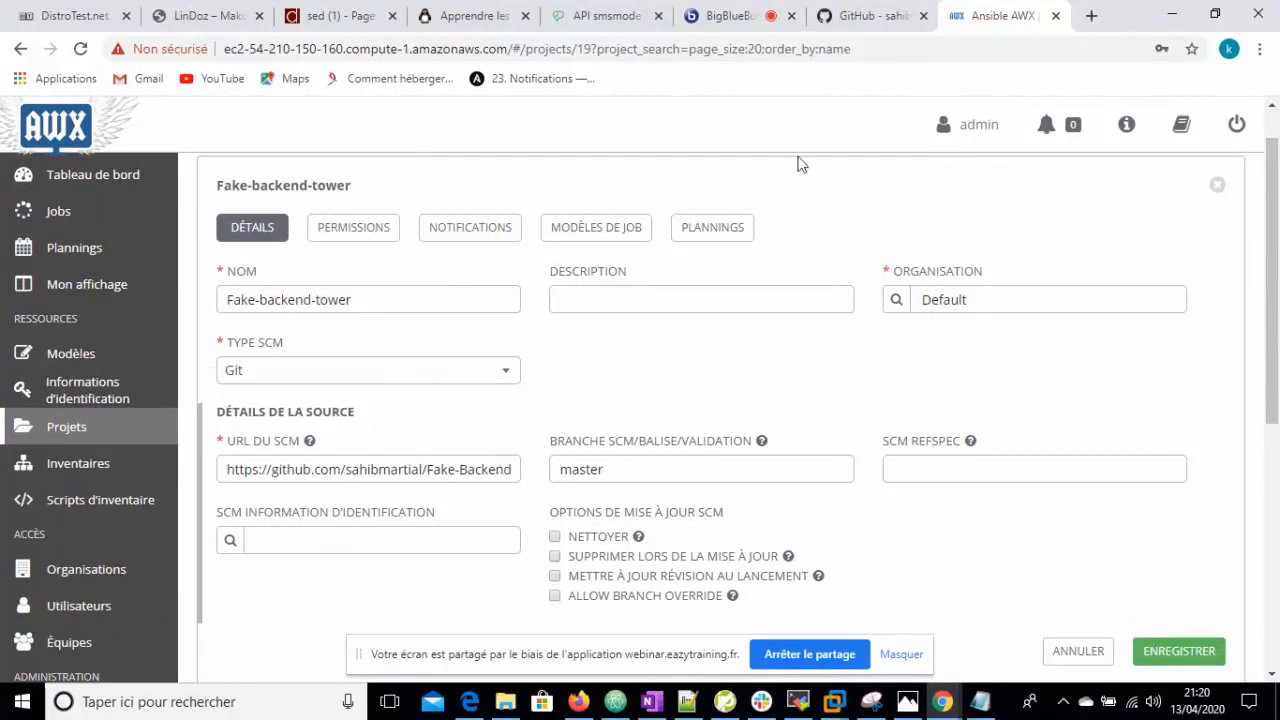
pyautogui.click(873, 22)
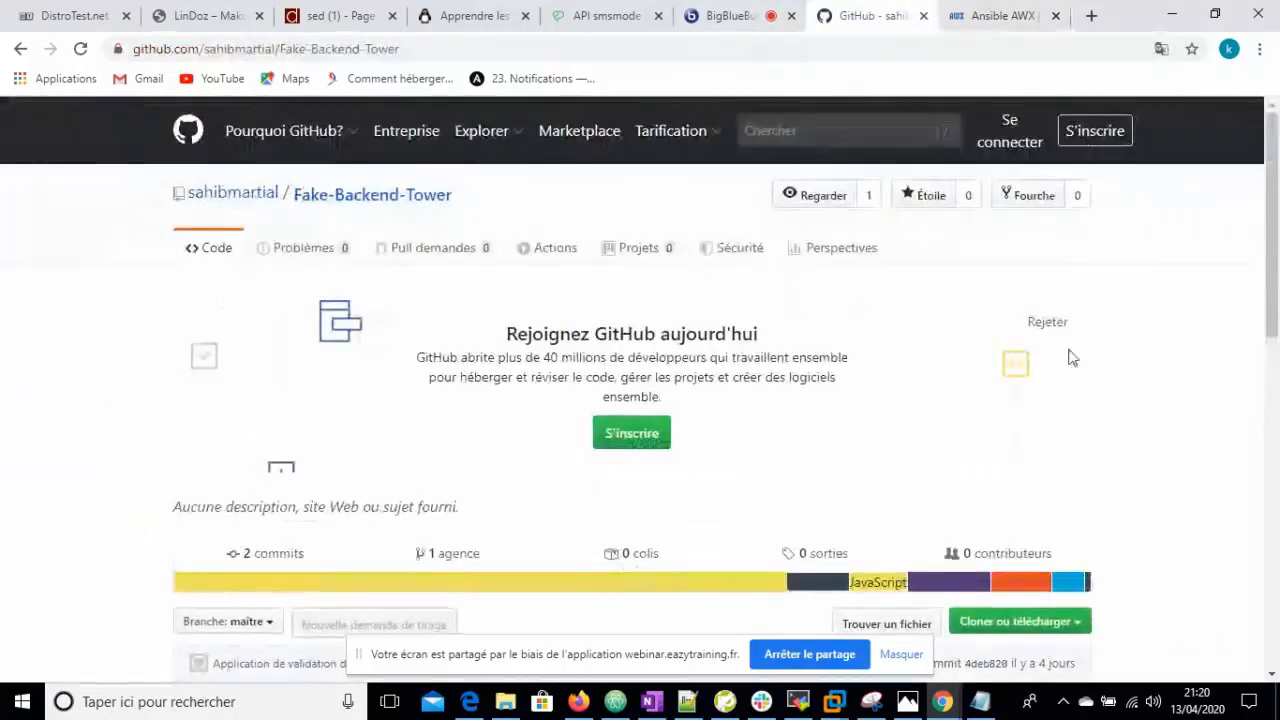
pyautogui.scroll(-1, 1160, 363)
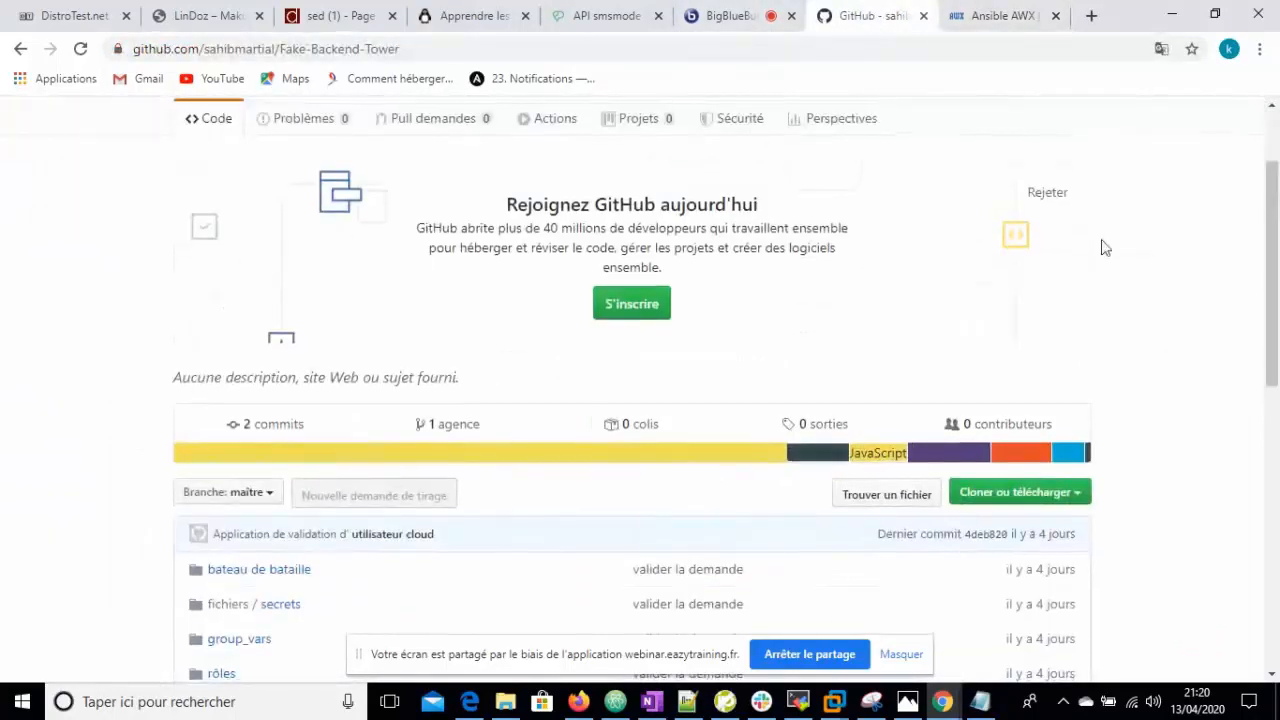
pyautogui.click(995, 16)
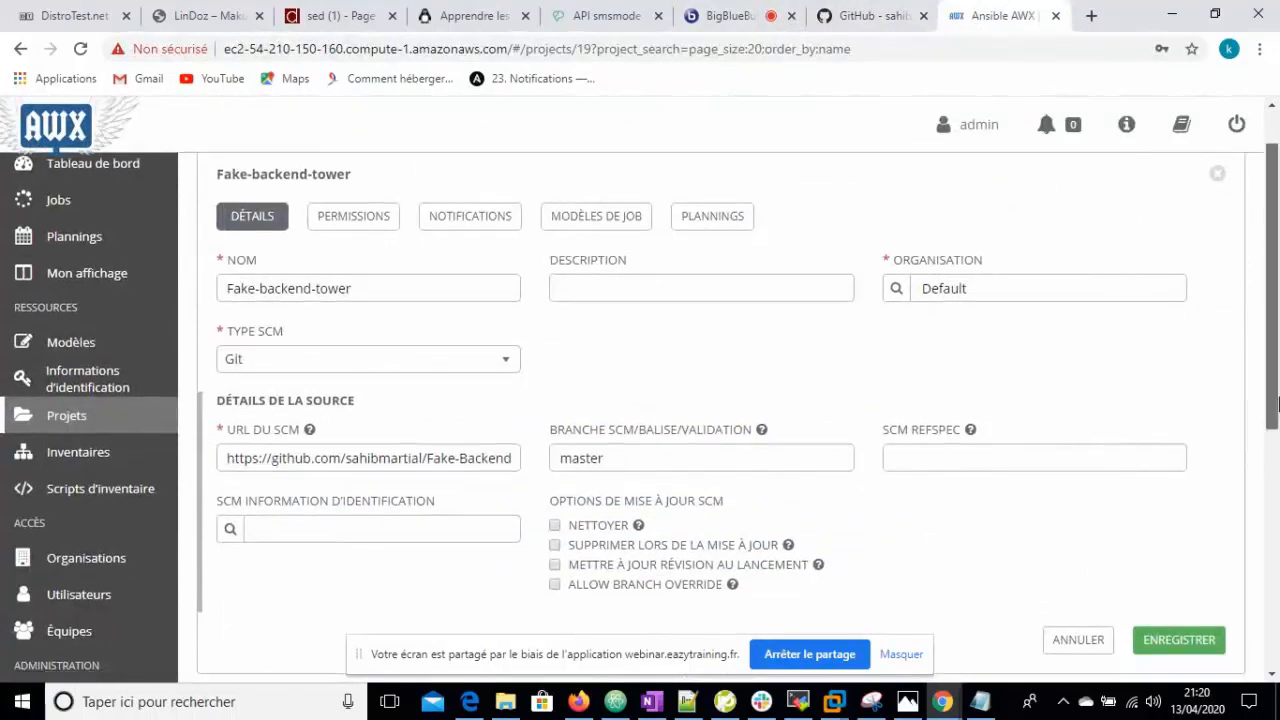
pyautogui.scroll(-1, 1277, 457)
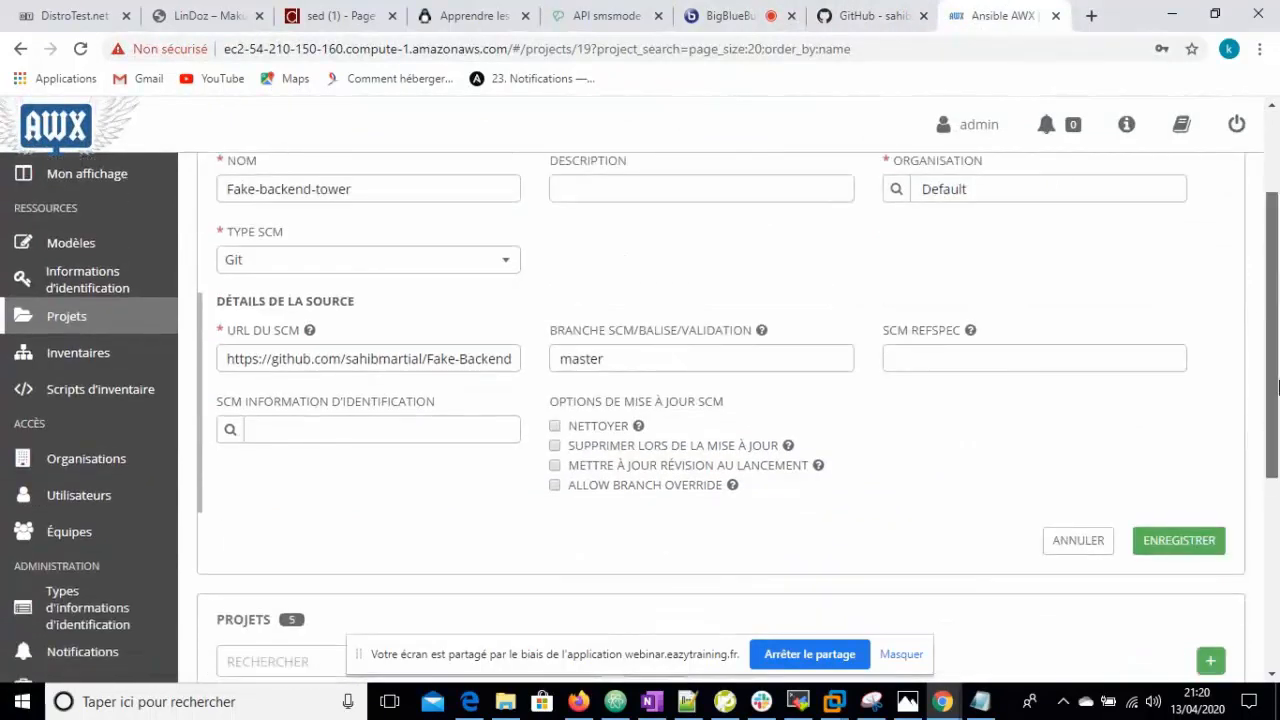
pyautogui.scroll(2, 1277, 380)
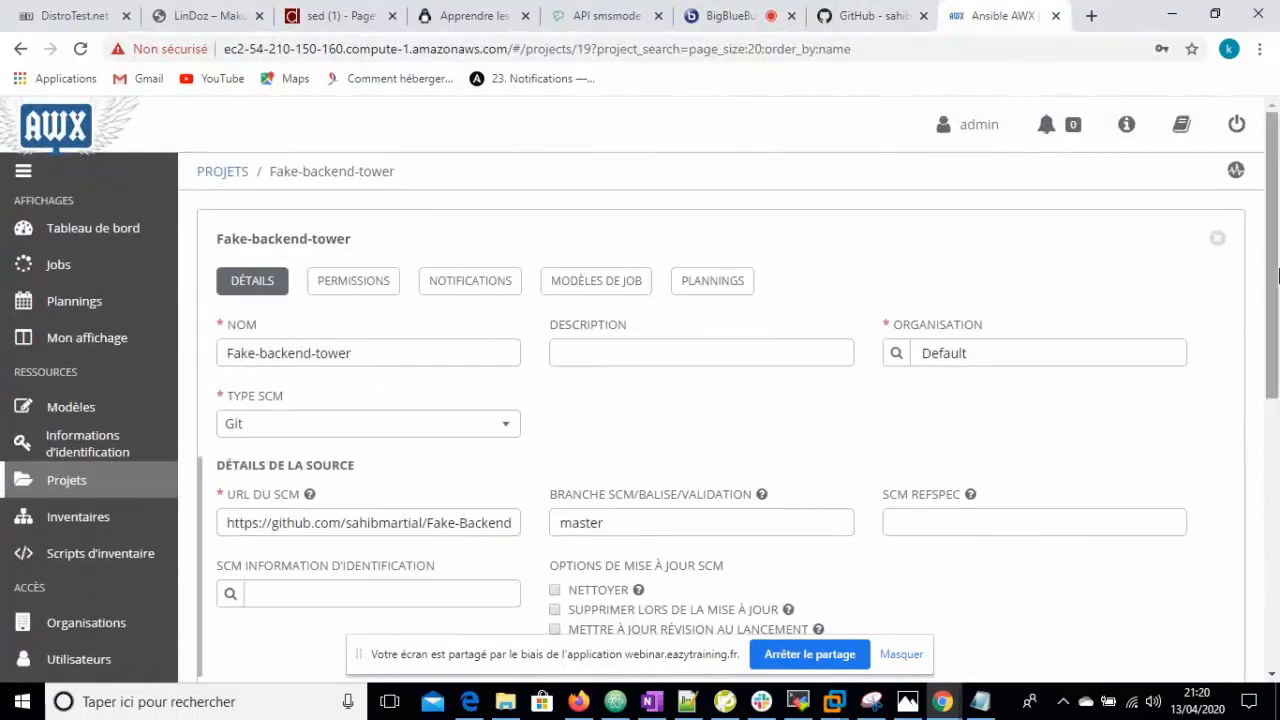
pyautogui.click(1216, 241)
pyautogui.scroll(-1, 949, 397)
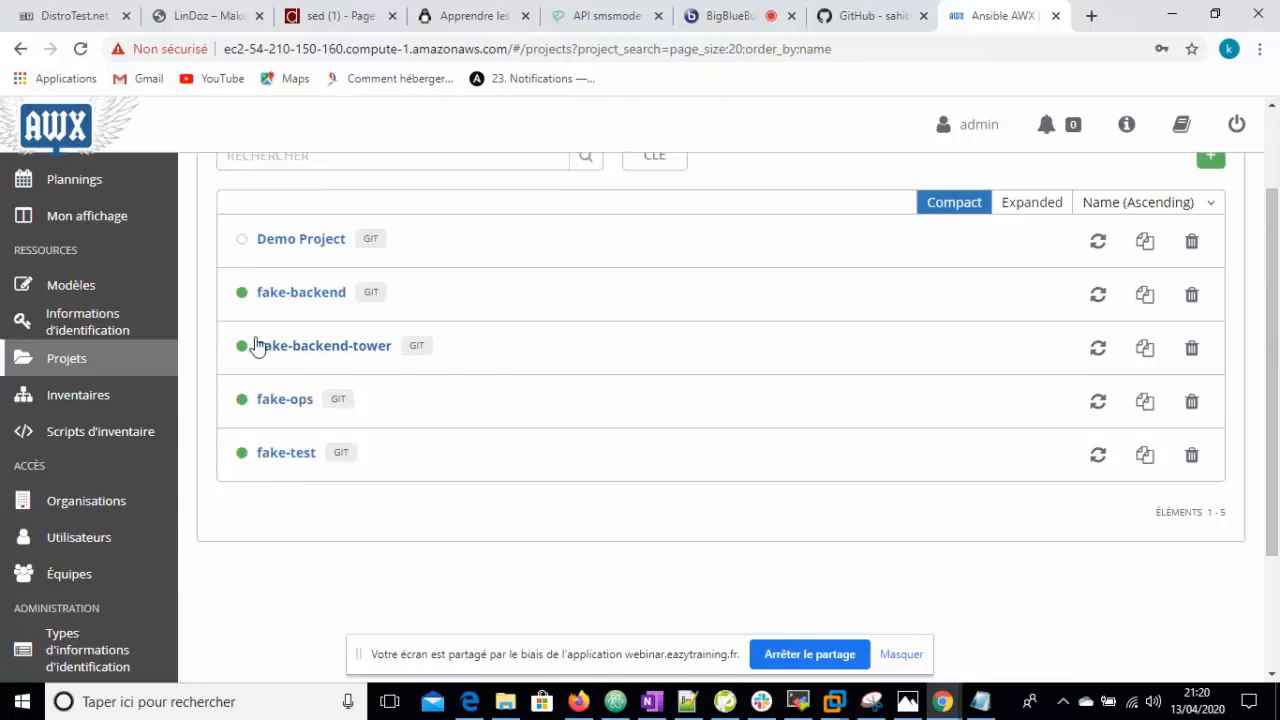
# - Sync Fake-backend-tower from its Git repository and scroll back to the top of Projects
pyautogui.click(1097, 348)
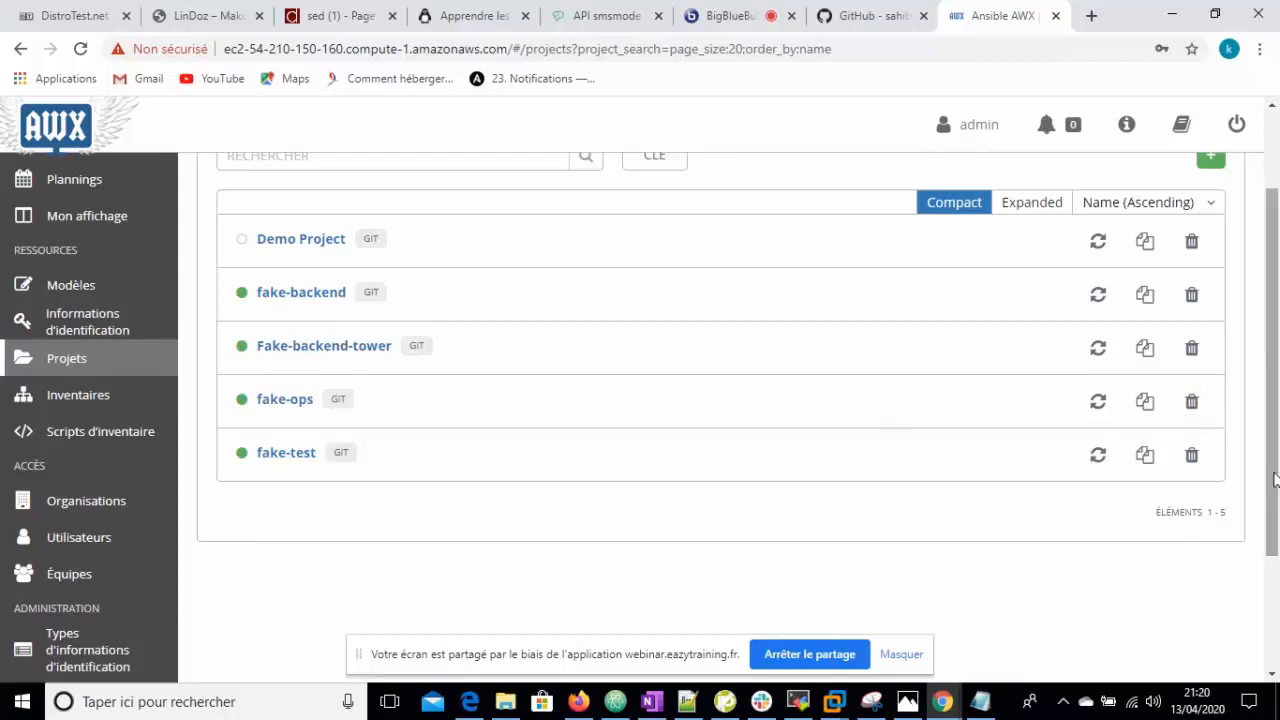
pyautogui.moveTo(1273, 480); pyautogui.dragTo(1273, 231)
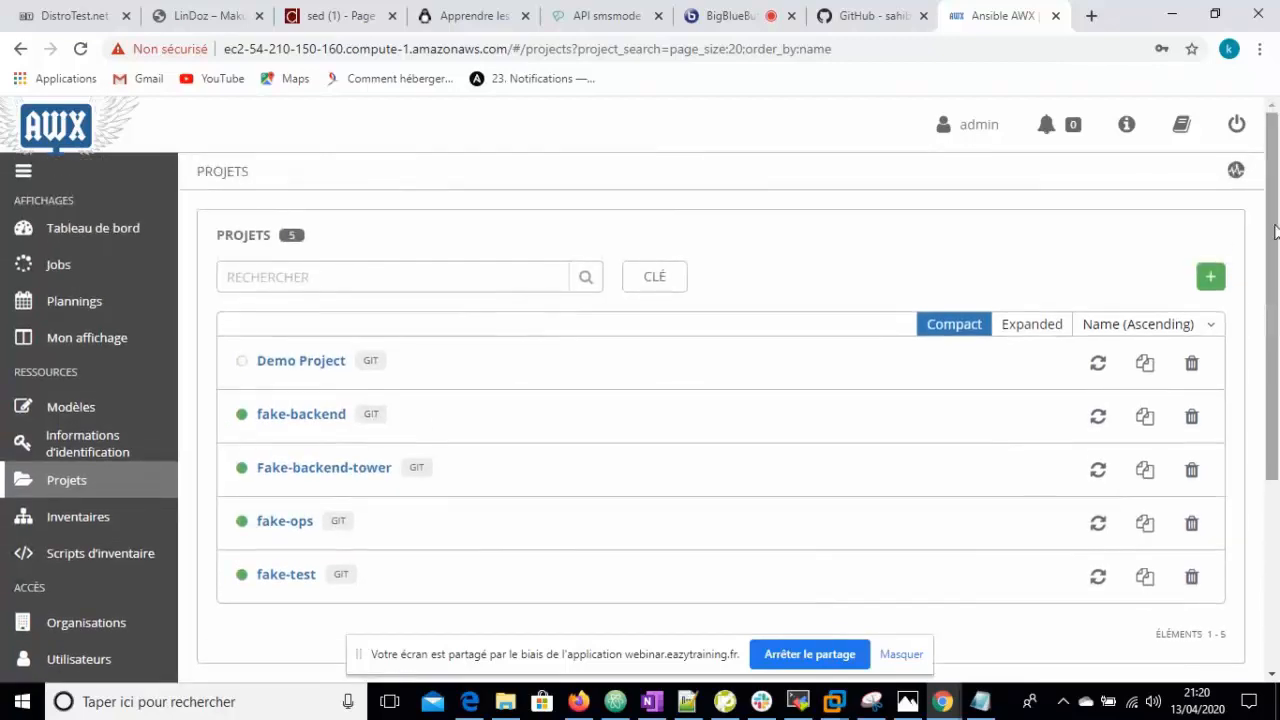
# - Review the fake-ops inventory's YAML variables and close its form without changes
pyautogui.click(70, 520)
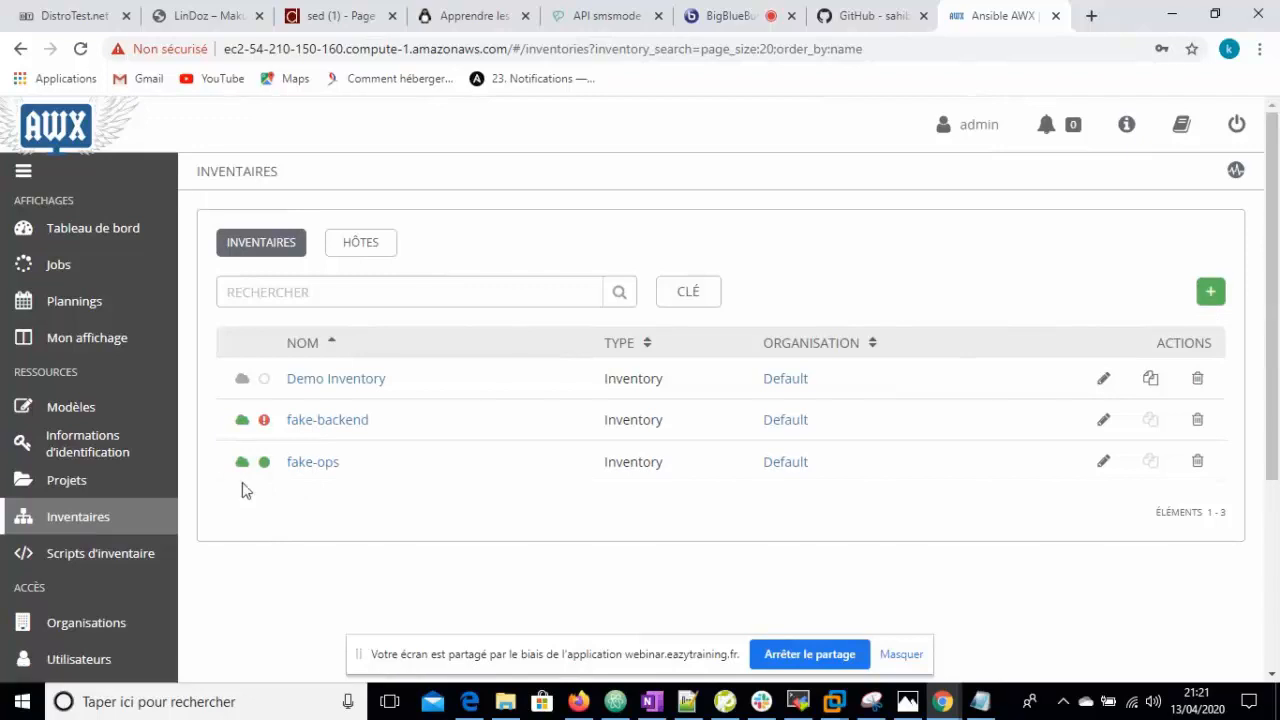
pyautogui.click(1103, 462)
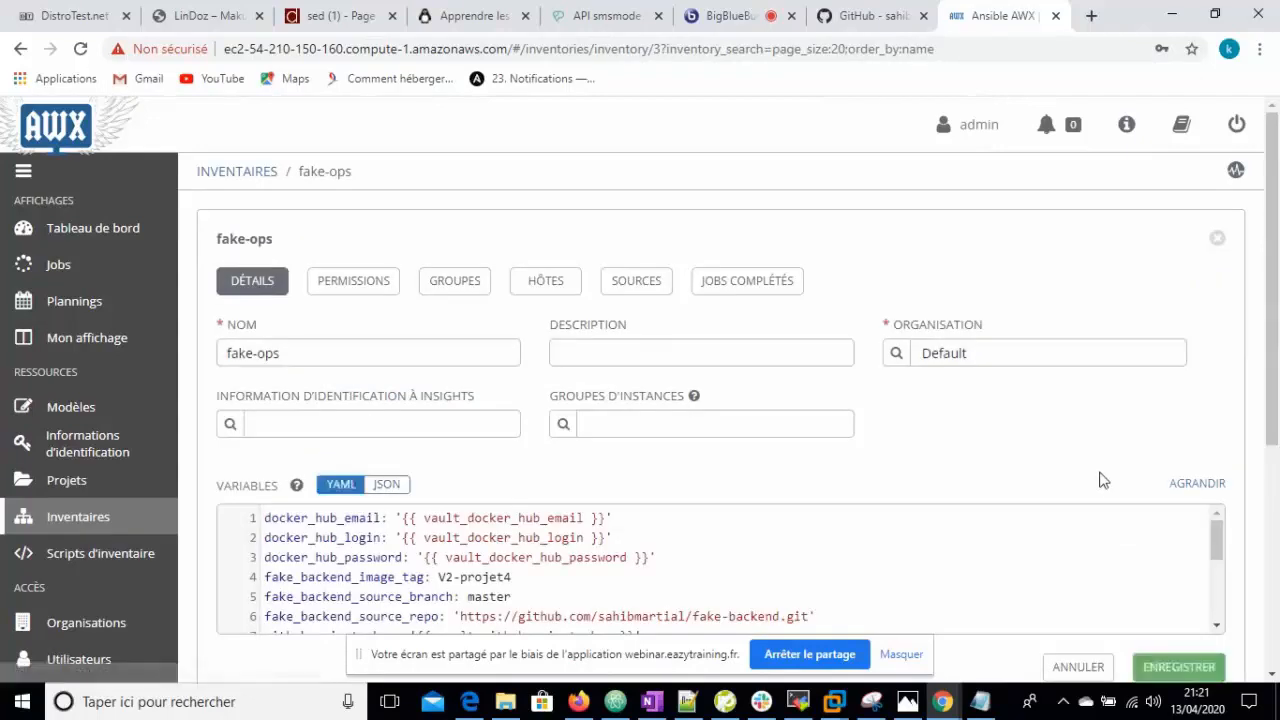
pyautogui.scroll(-1, 600, 400)
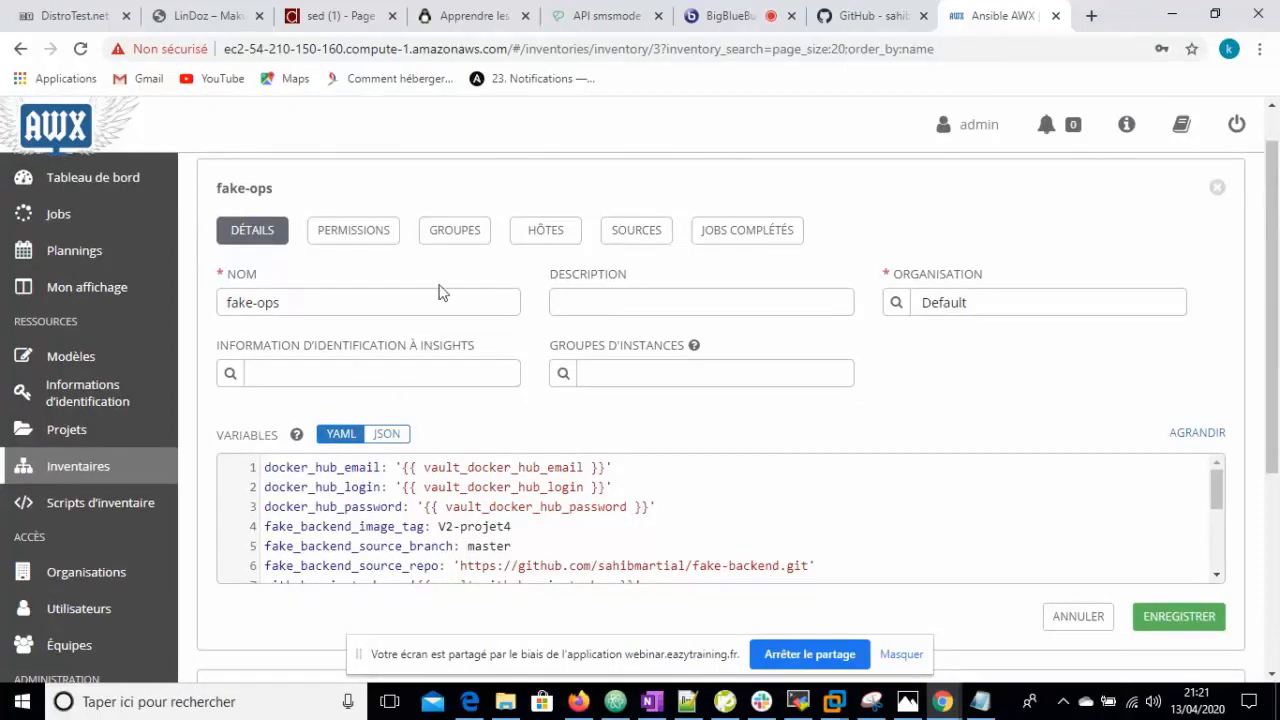
pyautogui.moveTo(1276, 374); pyautogui.dragTo(1278, 389)
pyautogui.click(1219, 181)
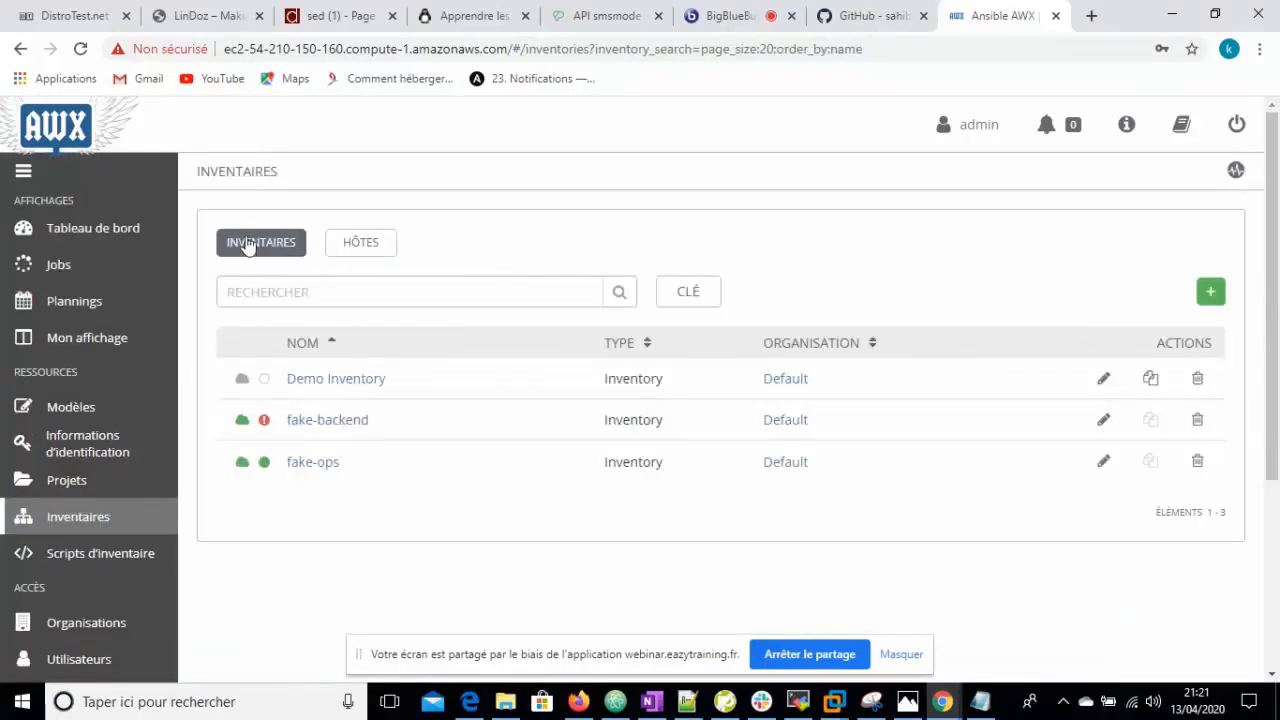
# - Open the fake-ops inventory and inspect its fake-ops source settings
pyautogui.click(304, 462)
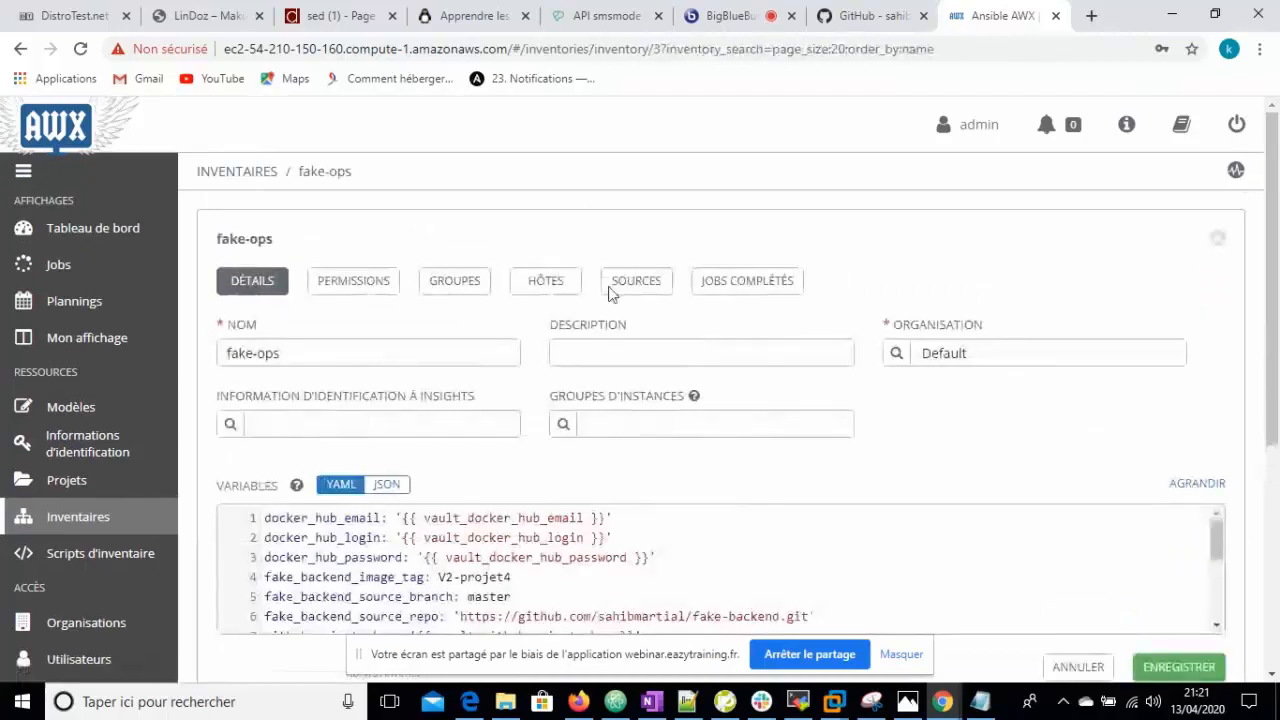
pyautogui.click(645, 281)
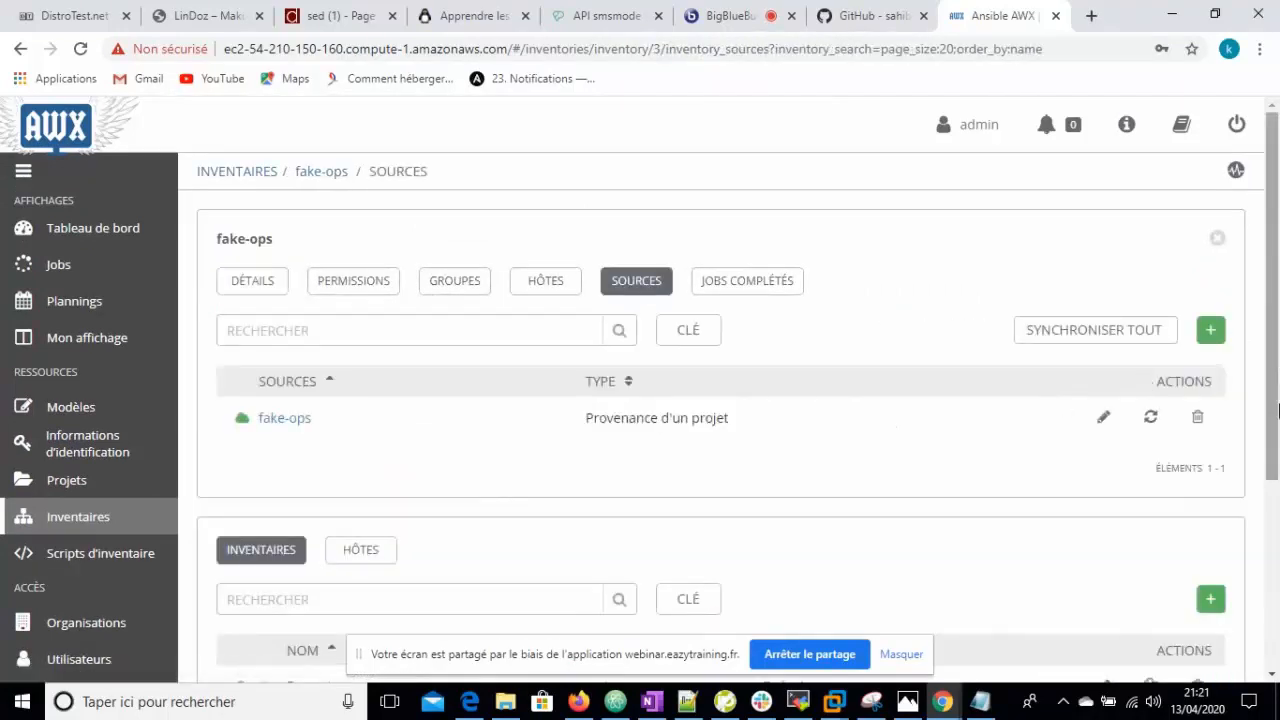
pyautogui.scroll(-1, 1273, 428)
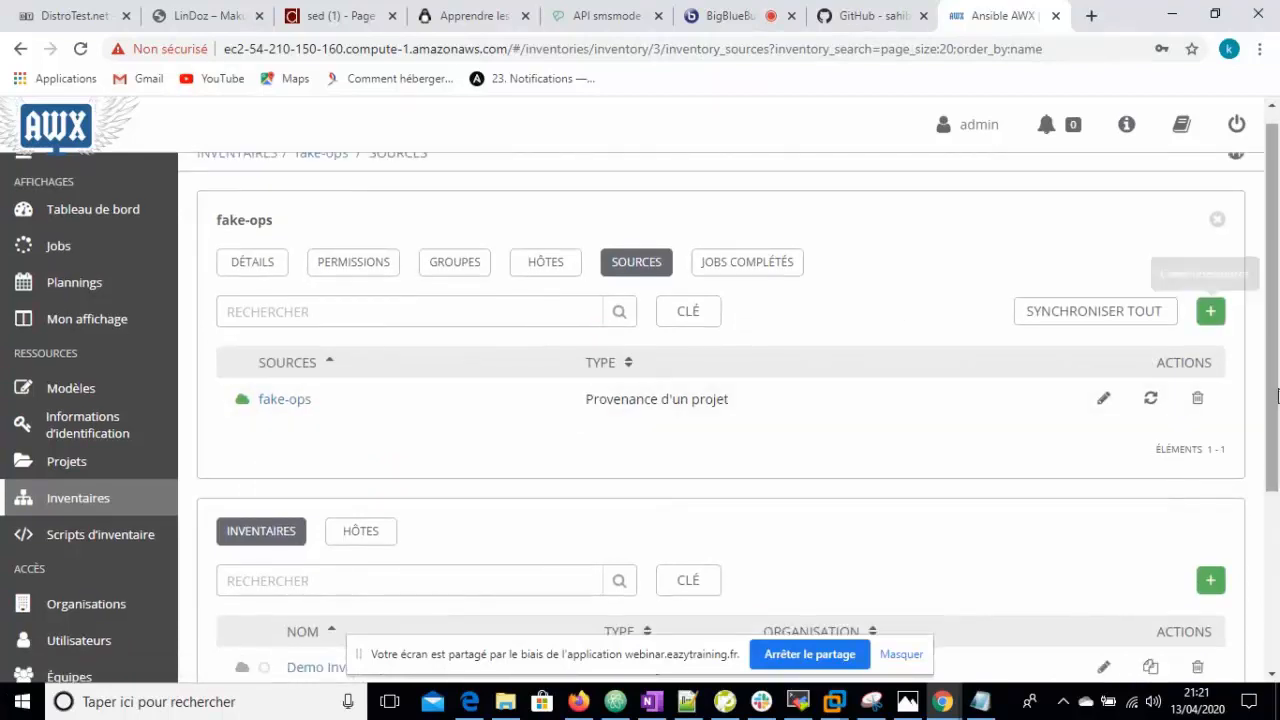
pyautogui.click(1102, 402)
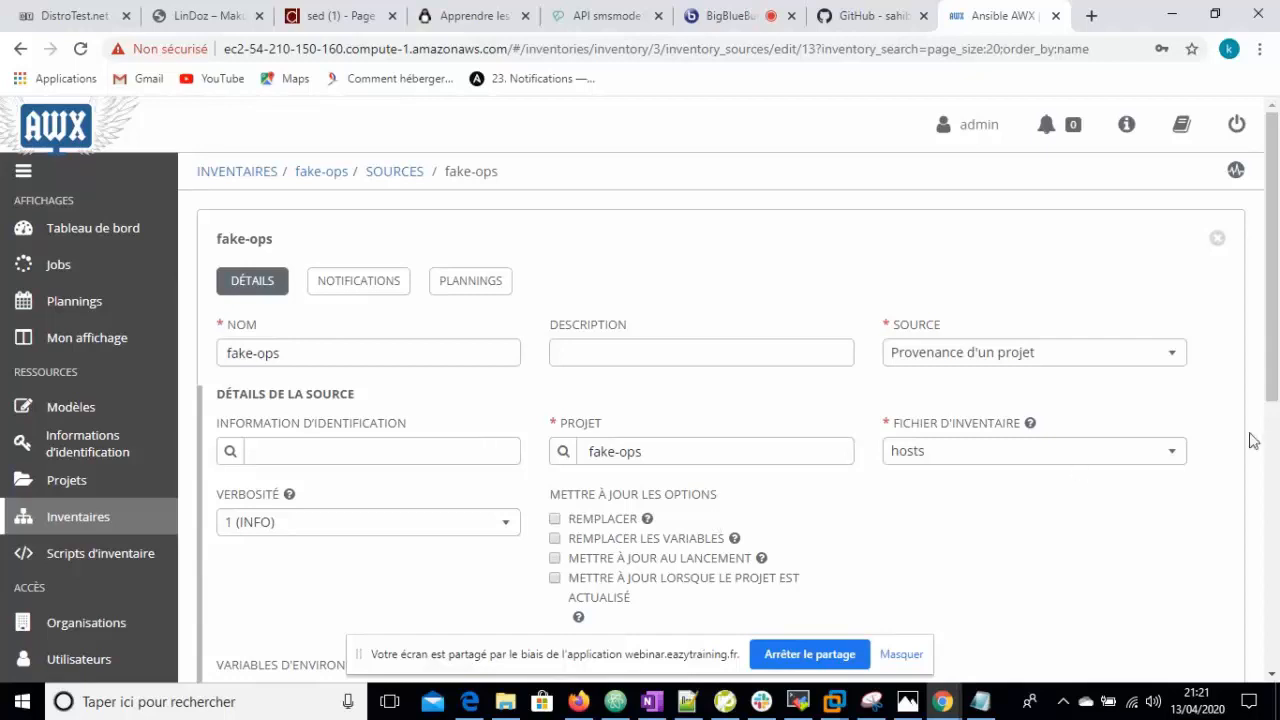
pyautogui.moveTo(1271, 400); pyautogui.dragTo(1251, 251)
pyautogui.click(1220, 242)
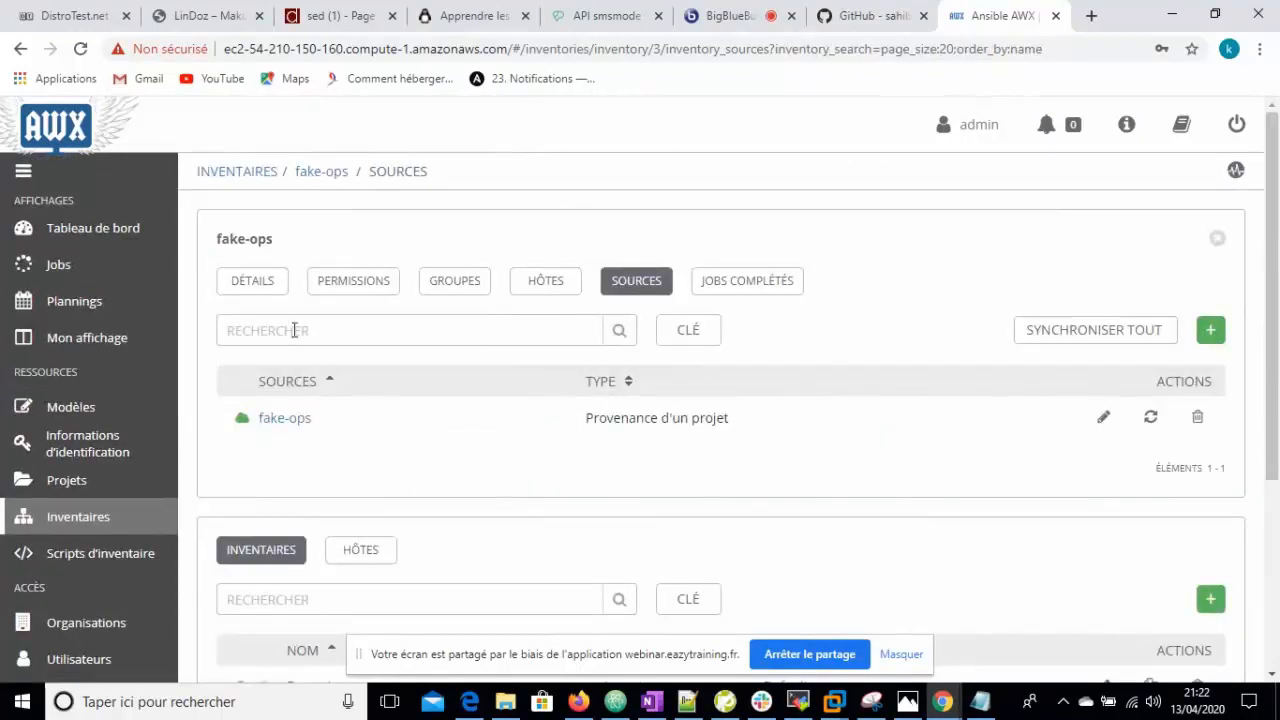
# - Display the fake-ops inventory's groups: build, preprod and prod
pyautogui.moveTo(1274, 400); pyautogui.dragTo(1276, 538)
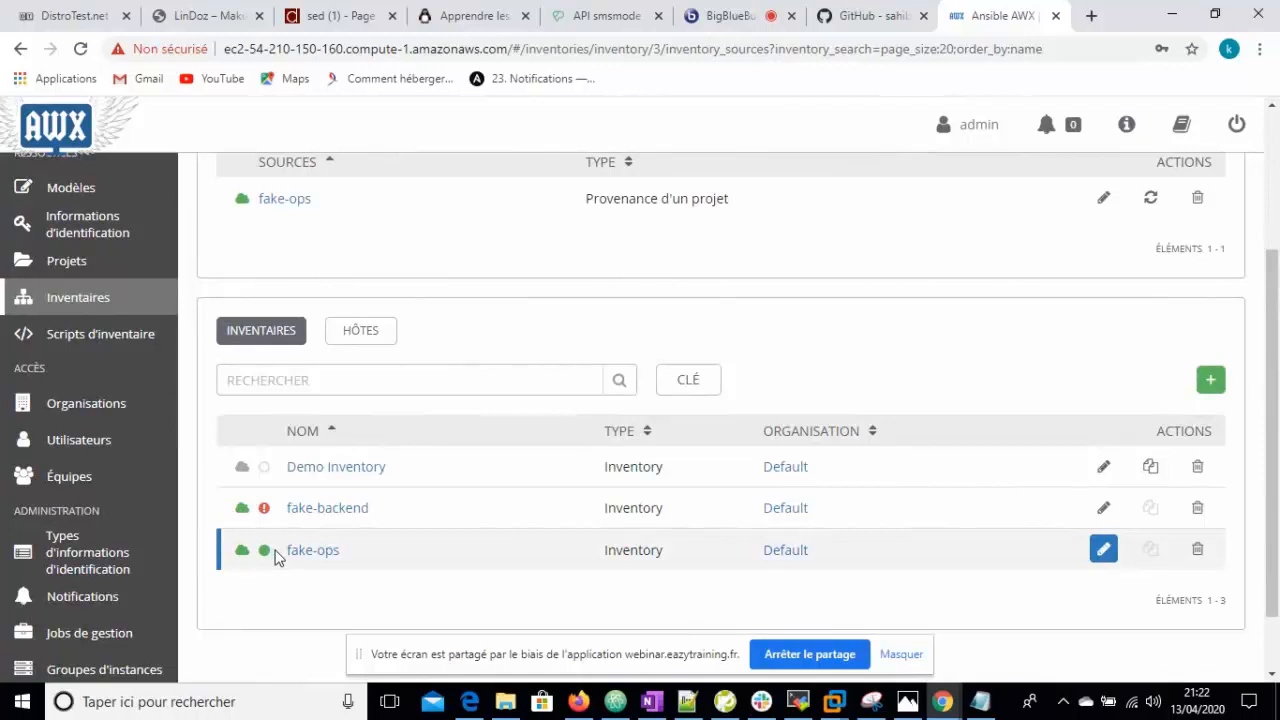
pyautogui.moveTo(1274, 450); pyautogui.dragTo(1276, 305)
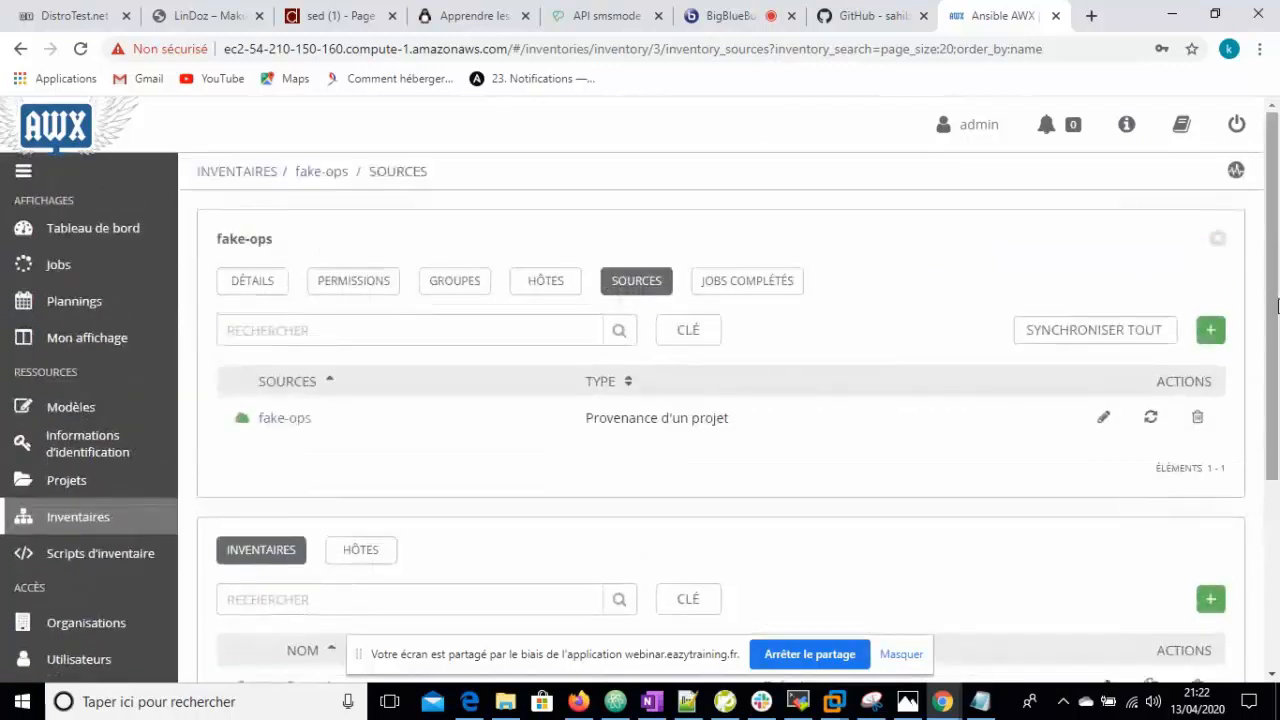
pyautogui.click(449, 285)
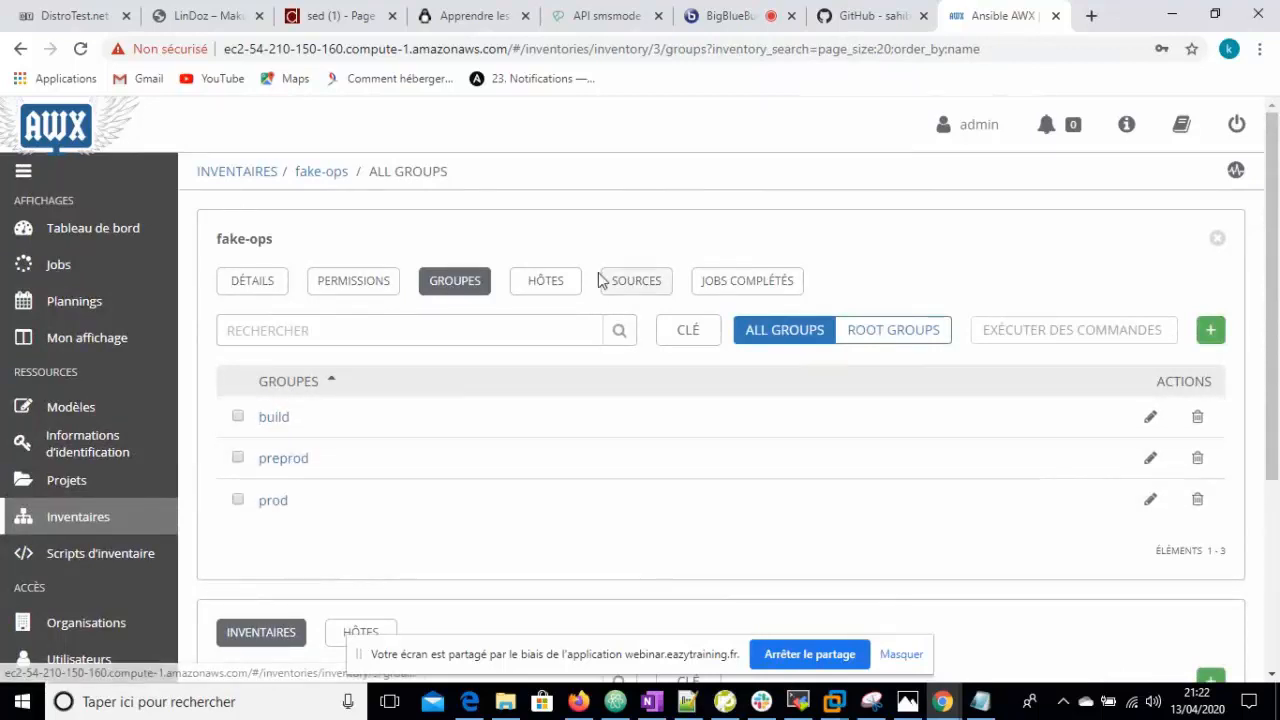
# - Check the fake-ops hosts and their linked groups, then close the inventory panel
pyautogui.click(556, 291)
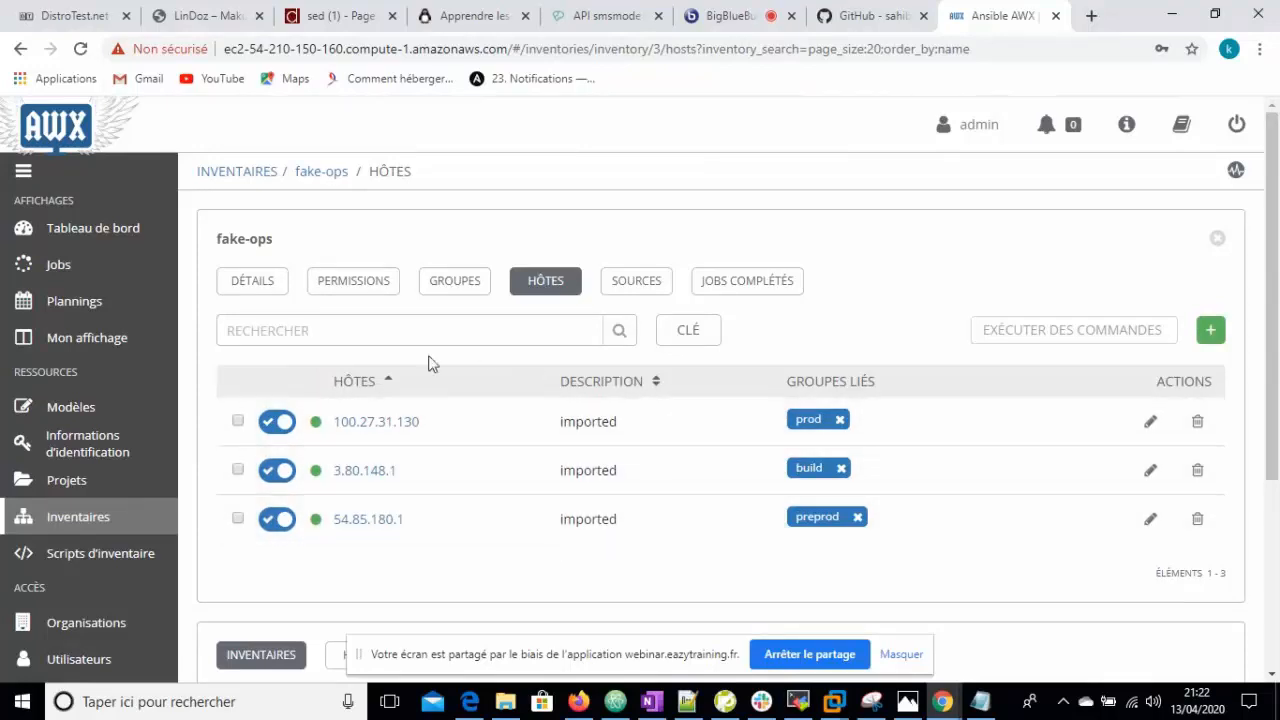
pyautogui.moveTo(1276, 343)
pyautogui.mouseDown()
pyautogui.moveTo(1278, 420)
pyautogui.moveTo(1275, 332)
pyautogui.mouseUp()
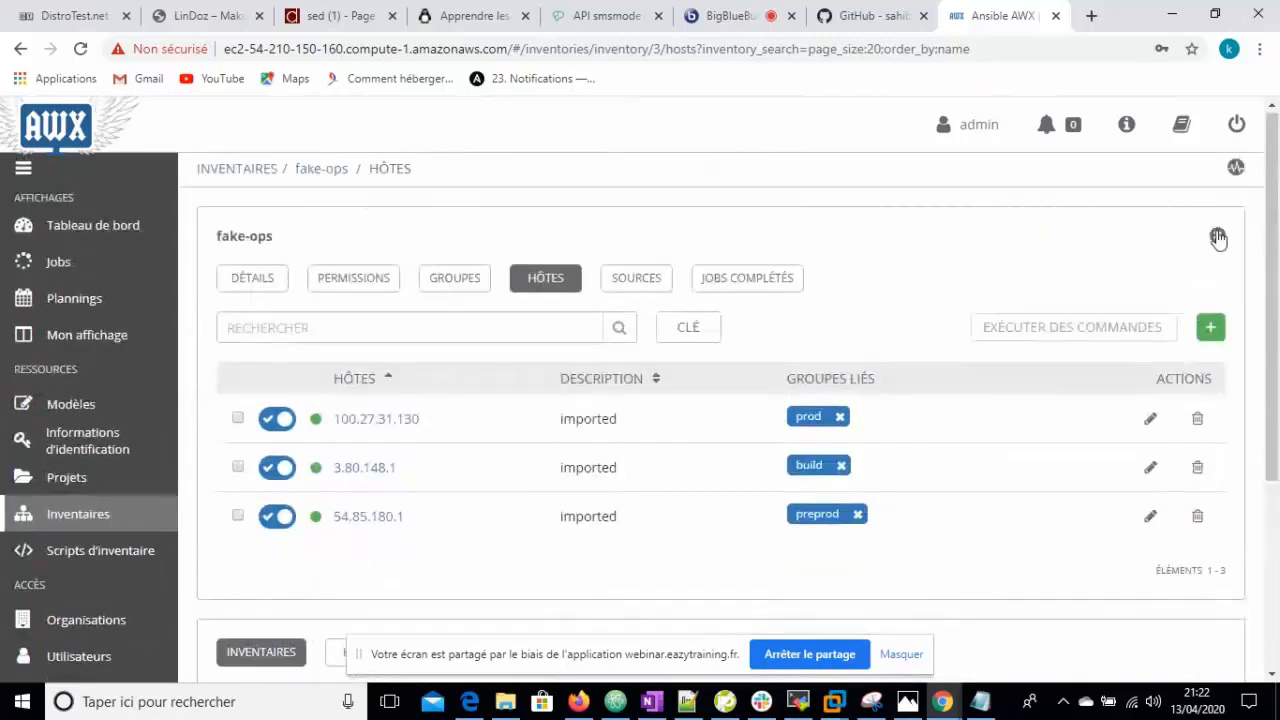
pyautogui.click(1219, 237)
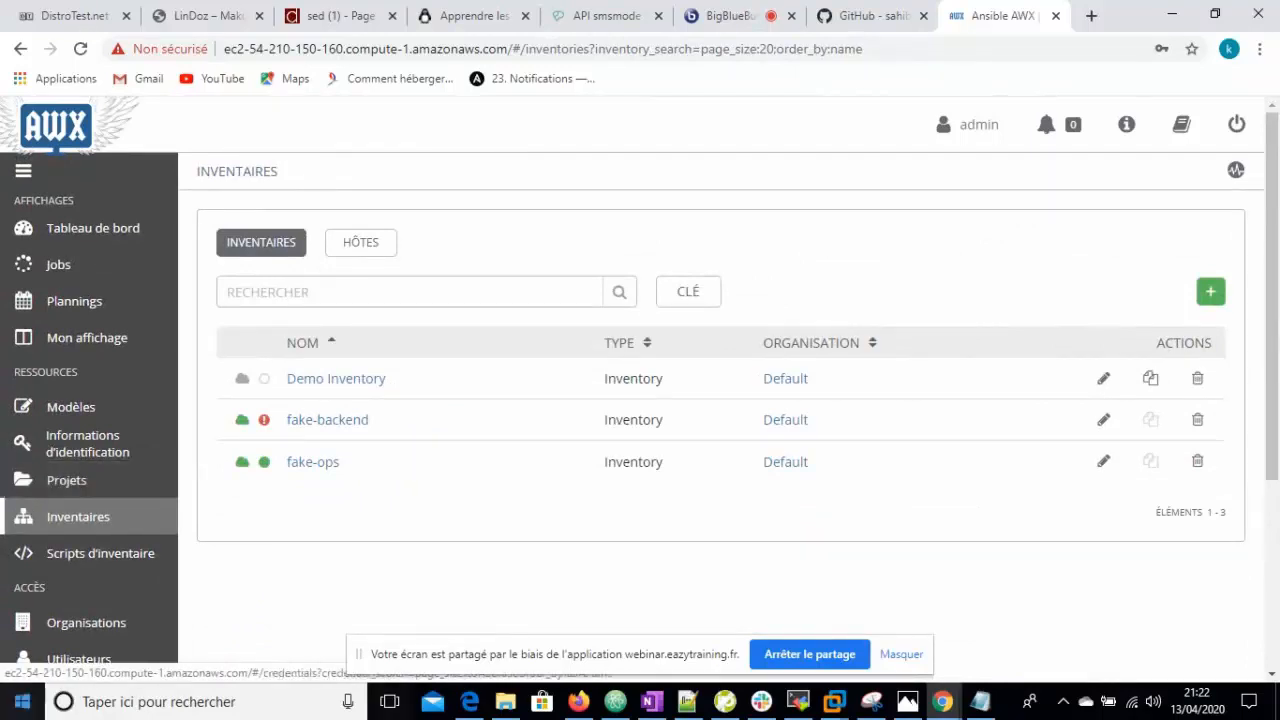
# - Dismiss the Windows search panel and go to the Fake-Backend-Tower GitHub repository
pyautogui.click(62, 702)
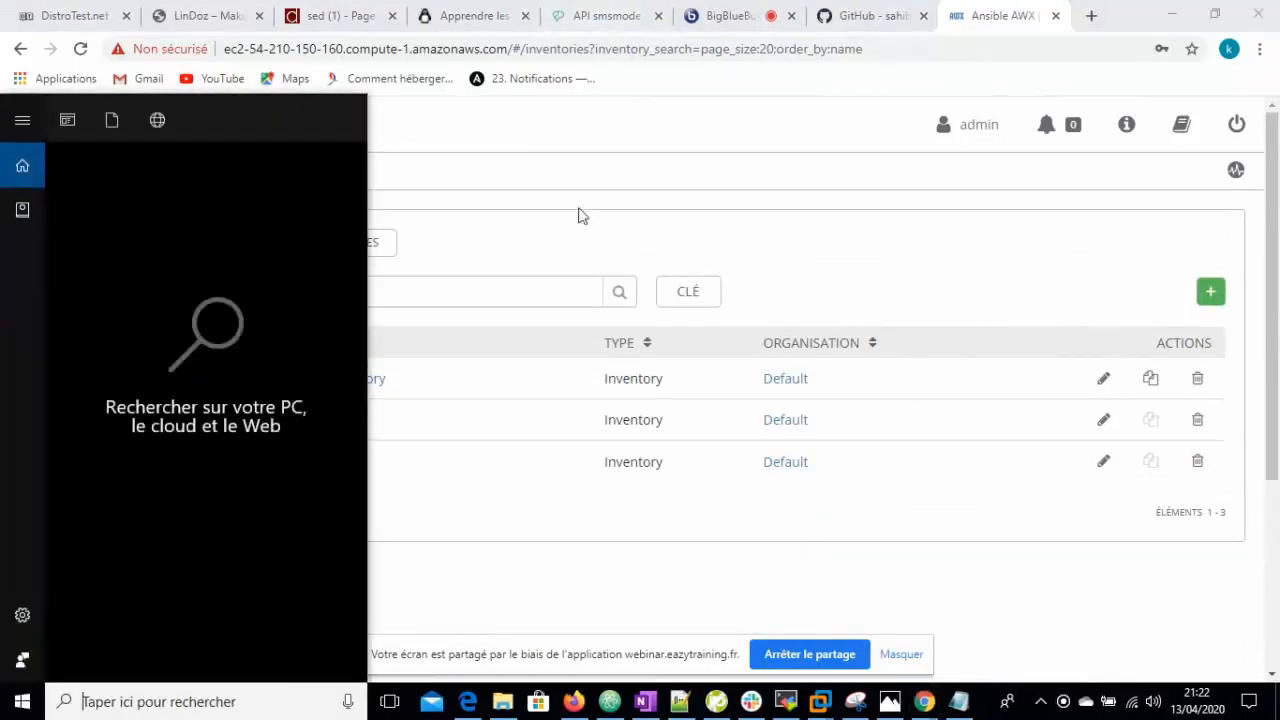
pyautogui.click(590, 152)
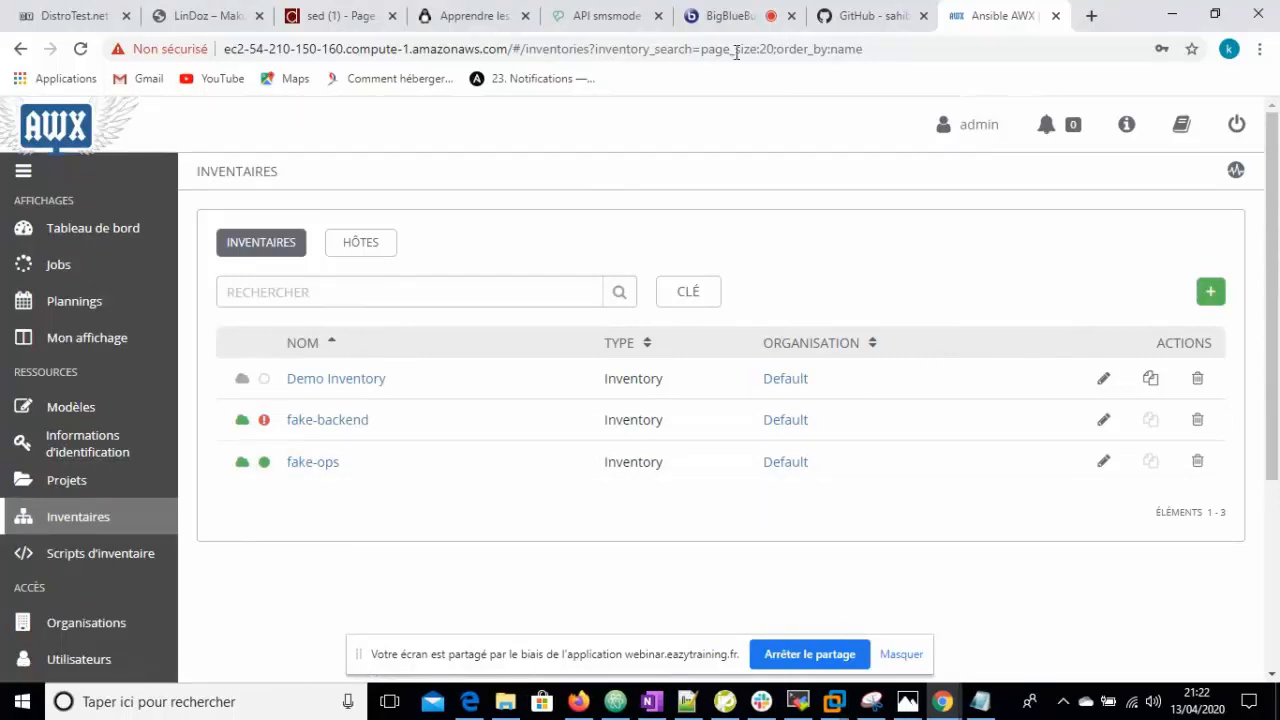
pyautogui.click(860, 16)
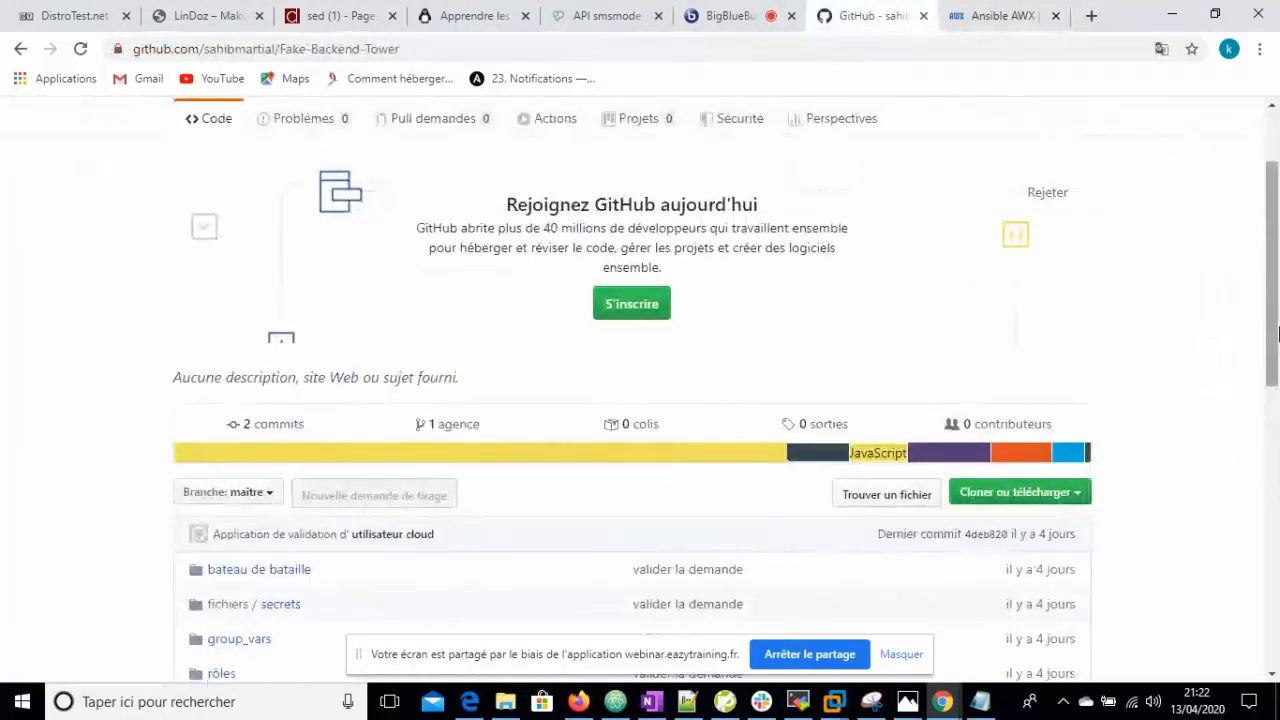
# - Scroll through the Fake-Backend-Tower repo files on GitHub, then return to the AWX Inventories list
pyautogui.scroll(-3, 1278, 333)
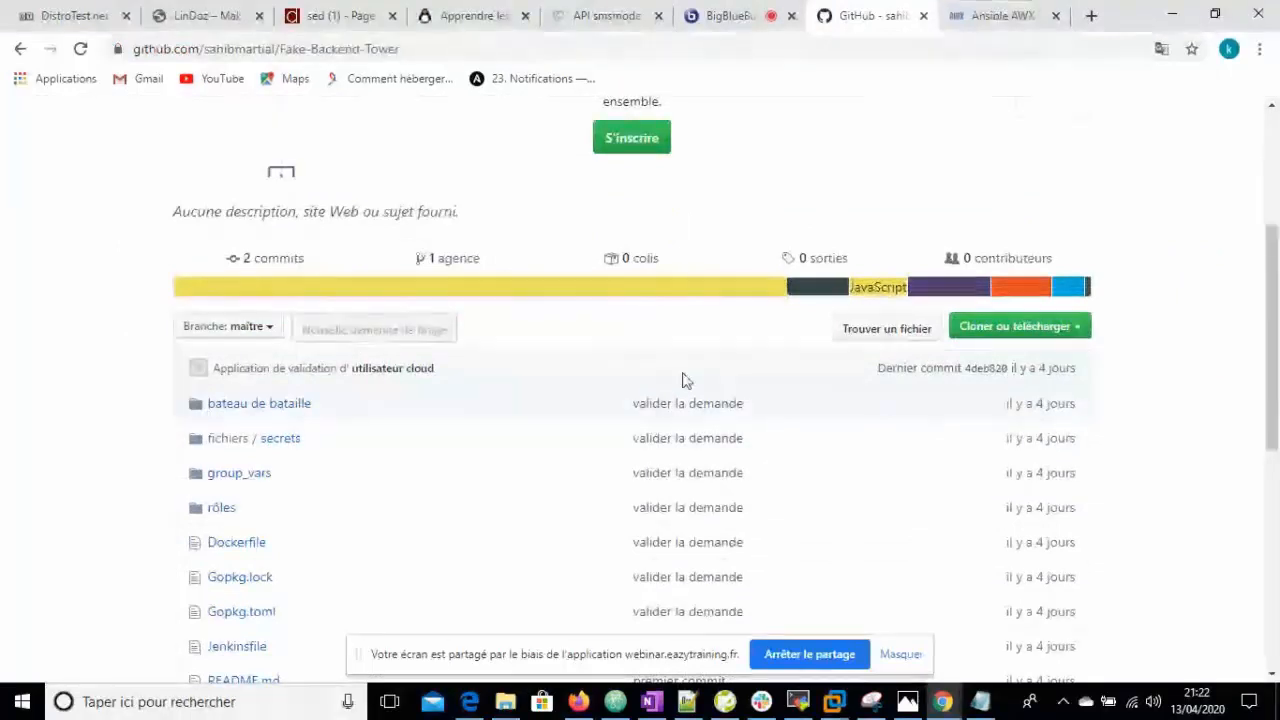
pyautogui.moveTo(1276, 333); pyautogui.dragTo(1278, 215)
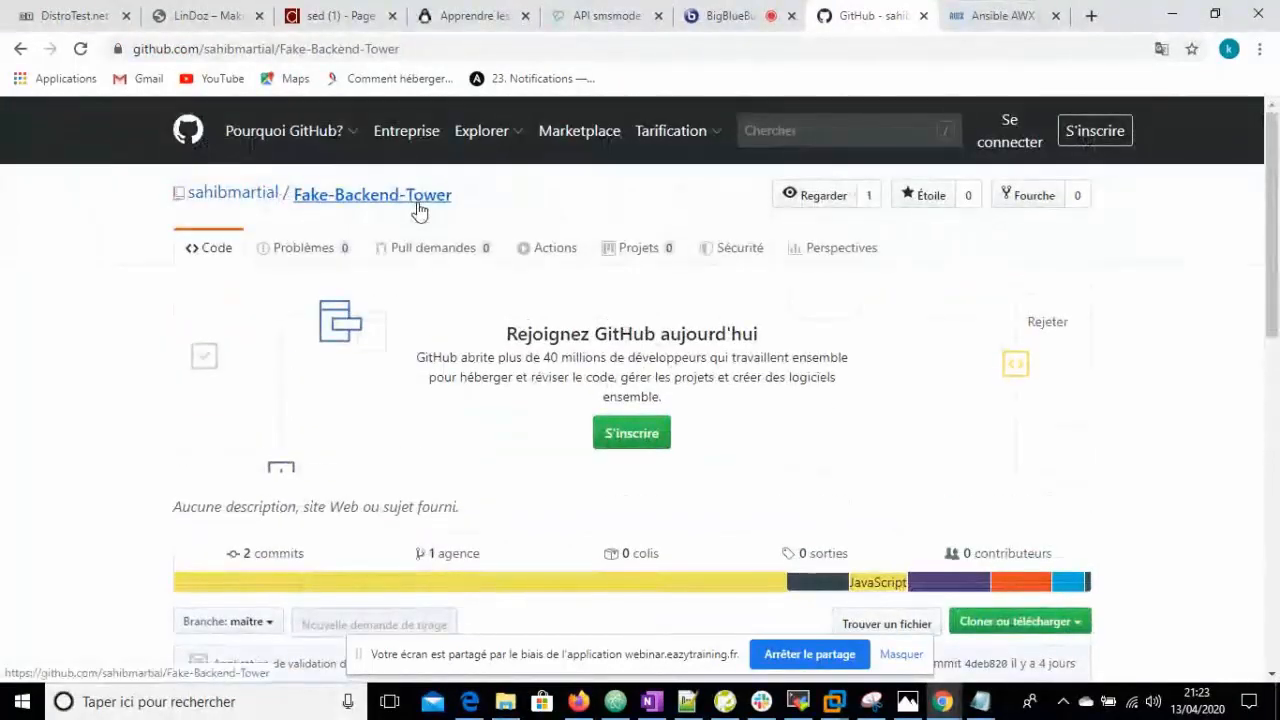
pyautogui.click(985, 16)
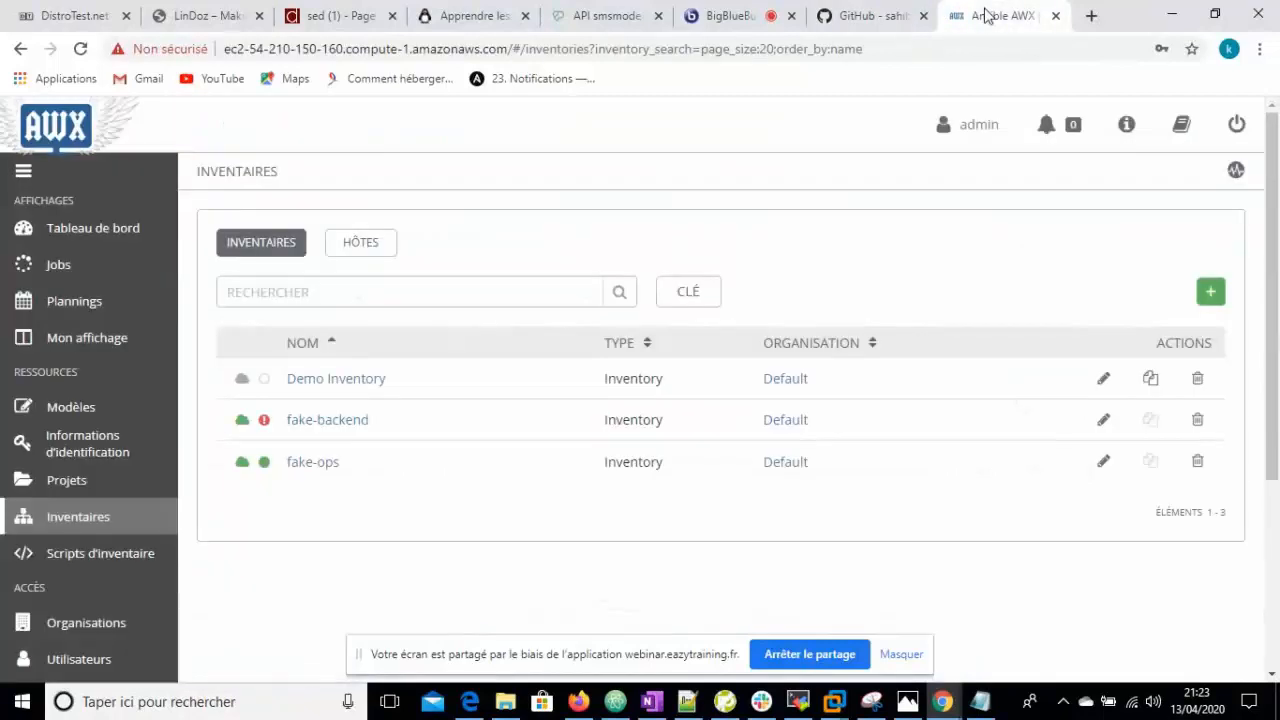
# - Browse the AWX Projects and Inventories lists, then show the Templates list of 12 templates
pyautogui.click(64, 486)
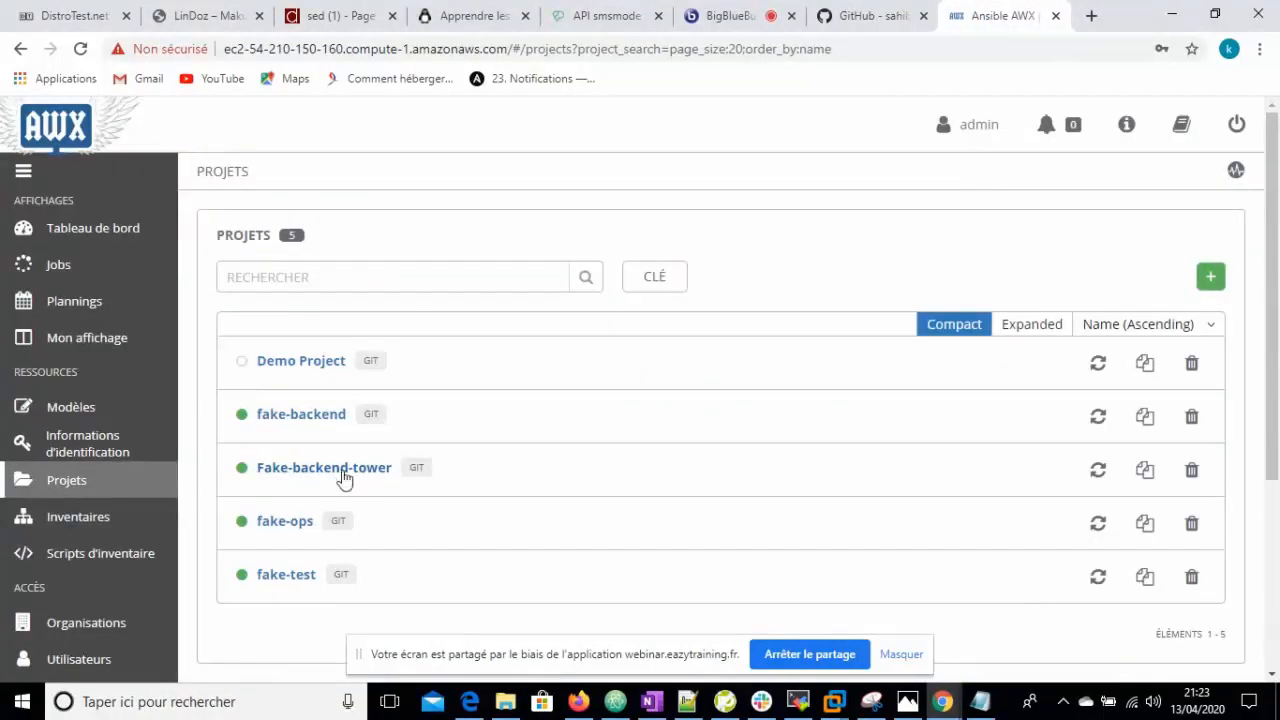
pyautogui.click(89, 519)
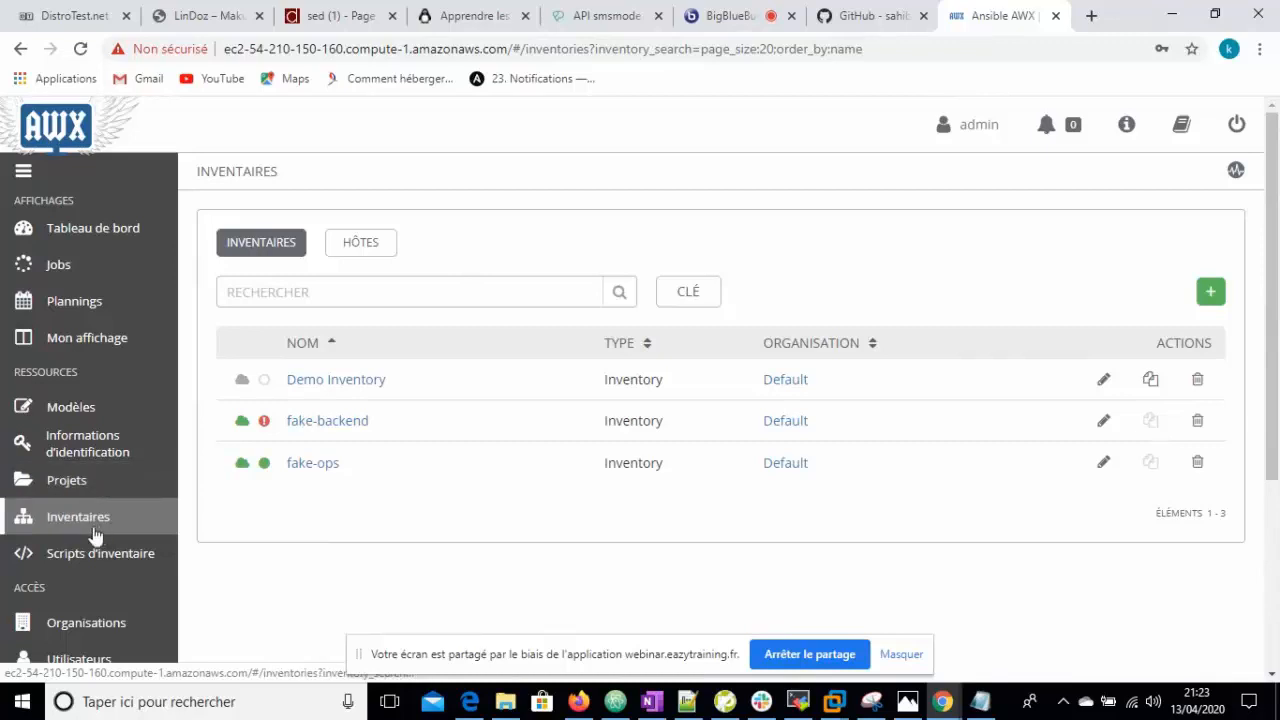
pyautogui.click(97, 410)
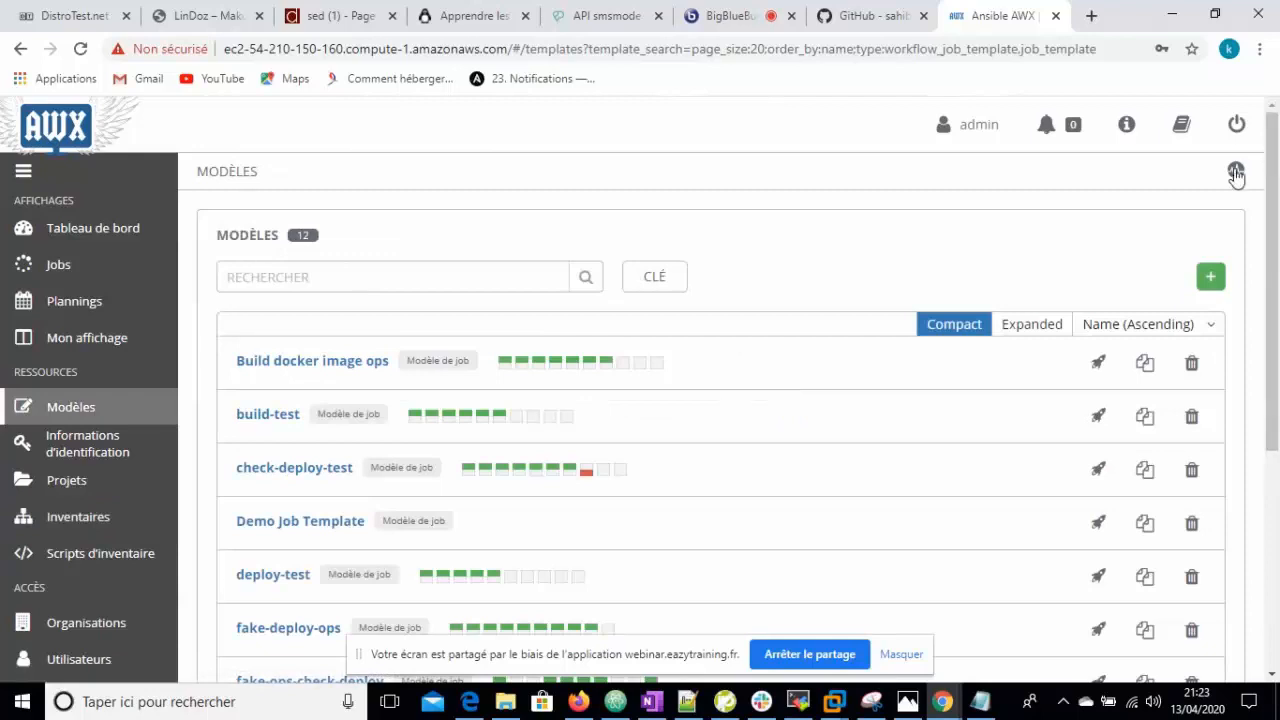
# - Start a new ping-tower job template using fake-ops, Fake-backend-tower and playbook ping.yml
pyautogui.click(1212, 285)
pyautogui.click(1150, 303)
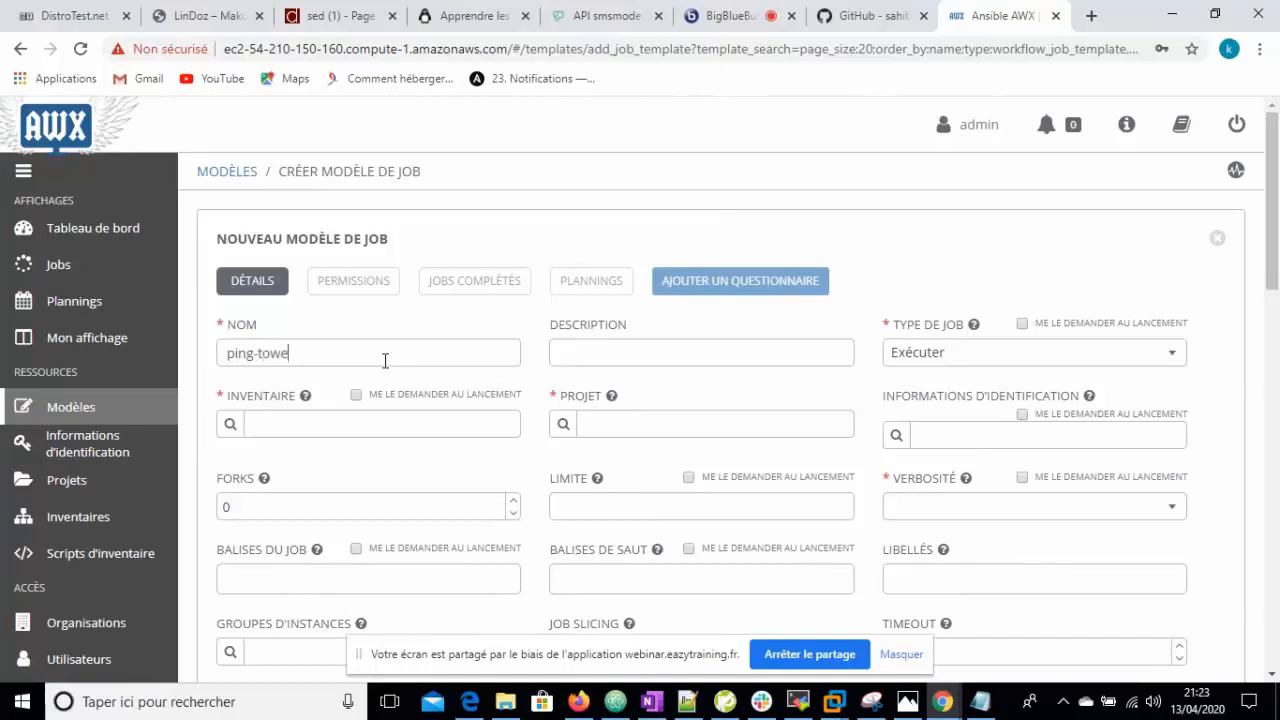
pyautogui.click(230, 424)
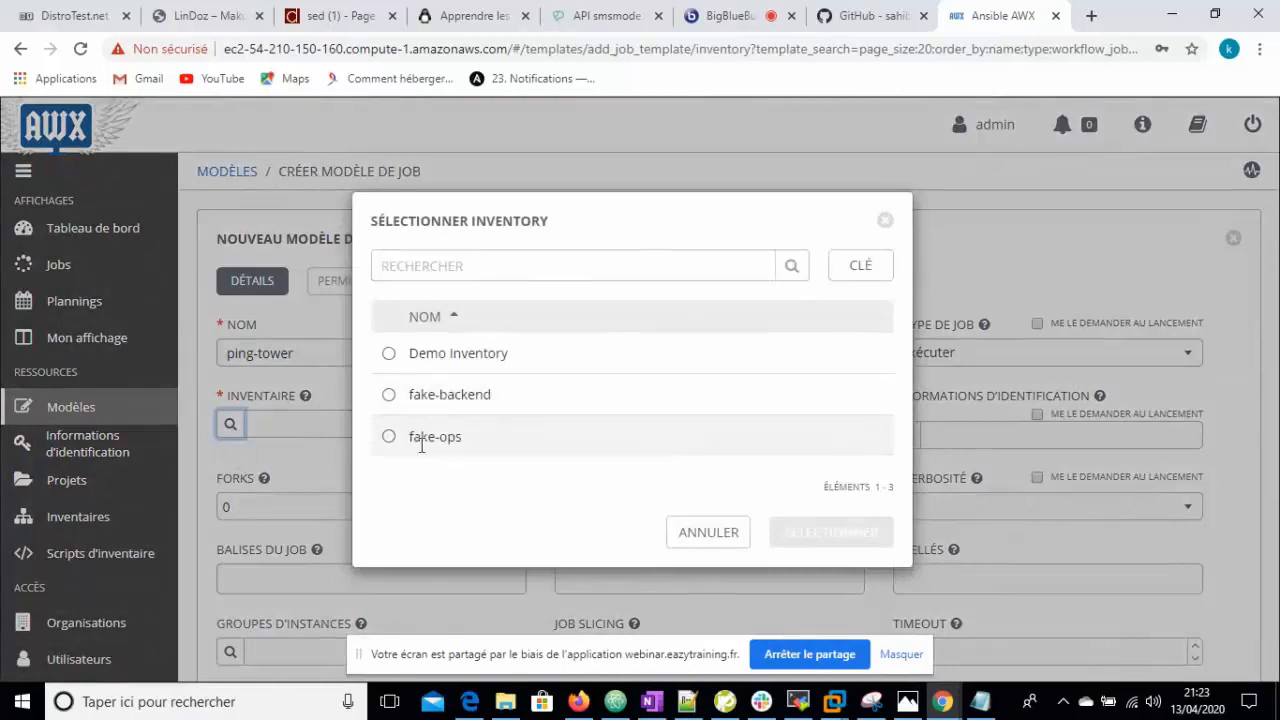
pyautogui.click(391, 440)
pyautogui.click(828, 533)
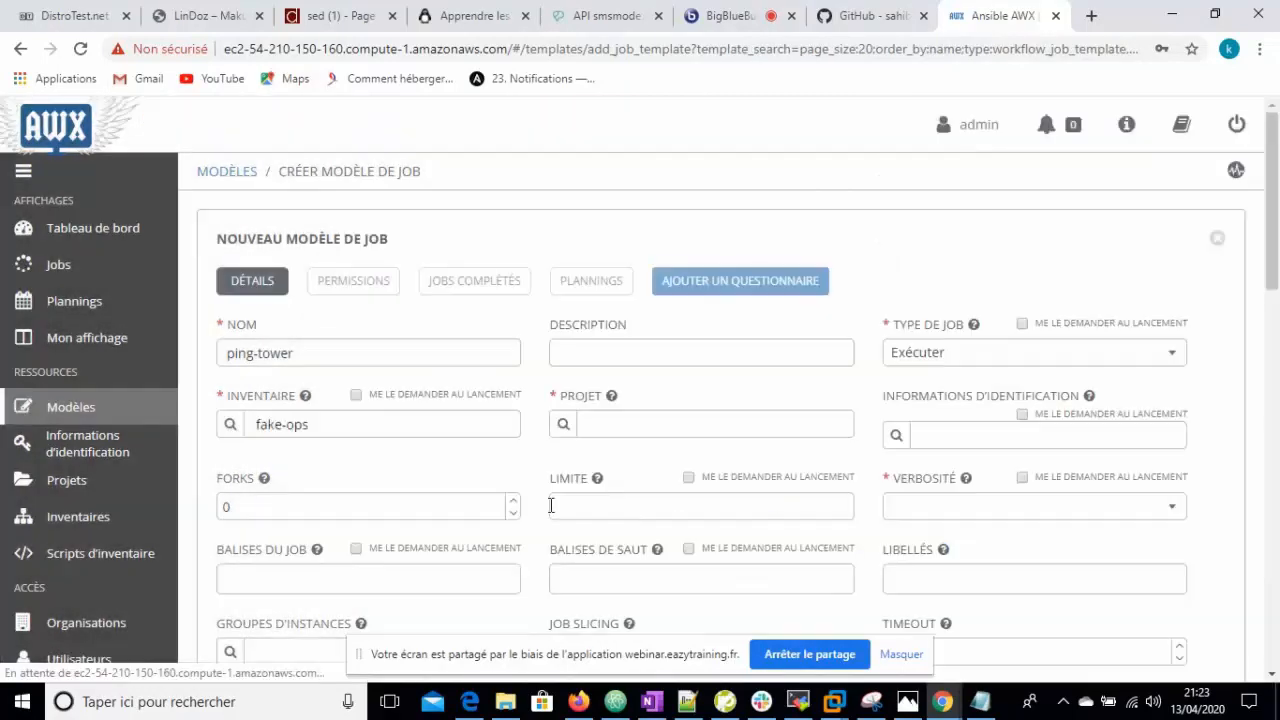
pyautogui.click(565, 426)
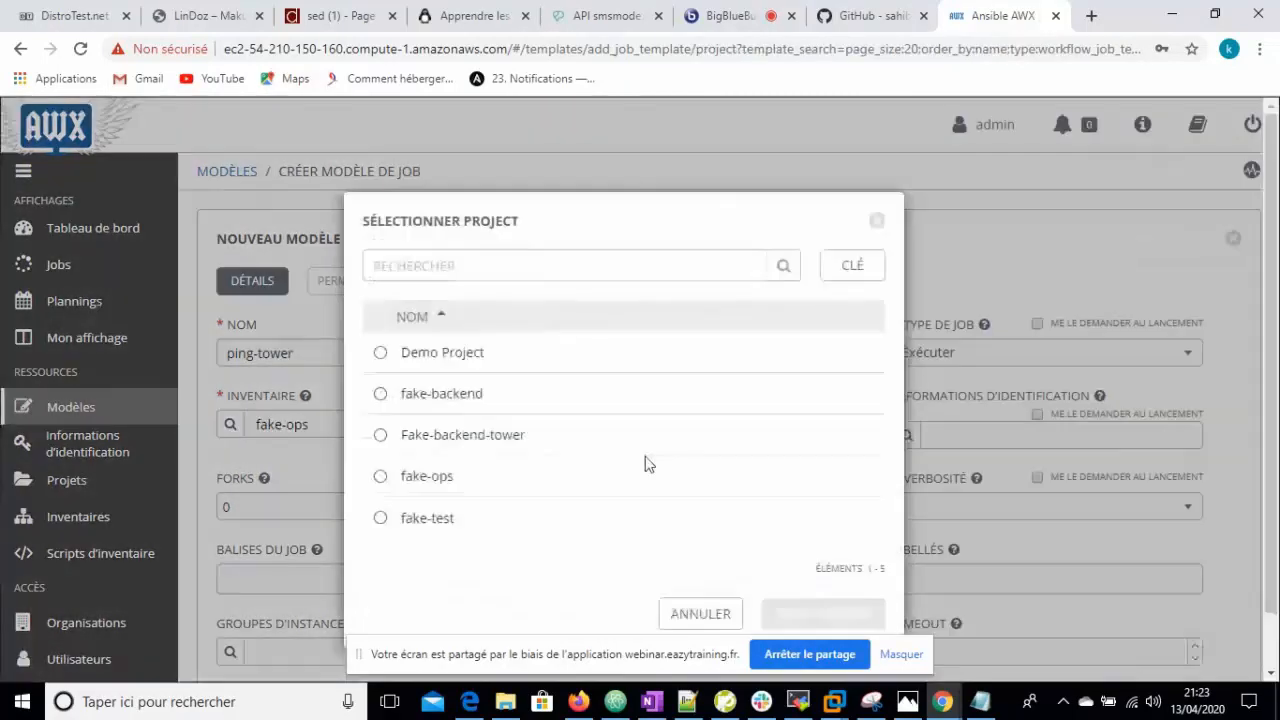
pyautogui.click(380, 434)
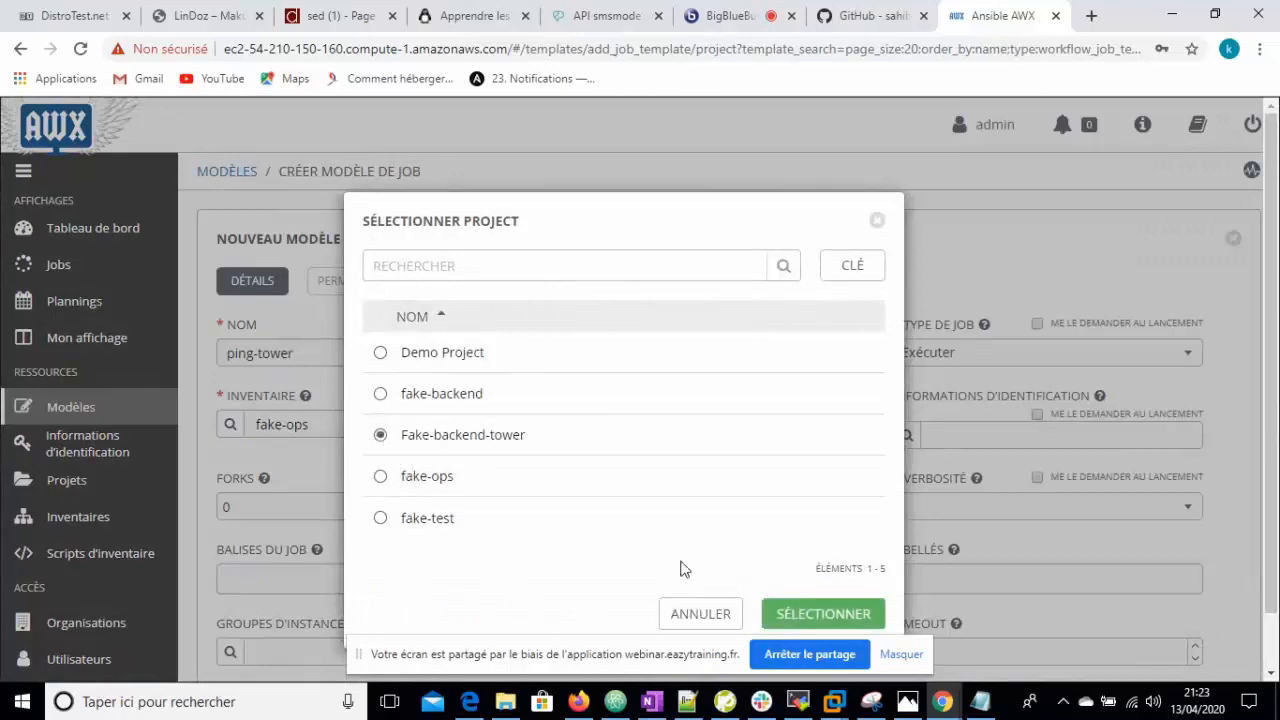
pyautogui.click(833, 615)
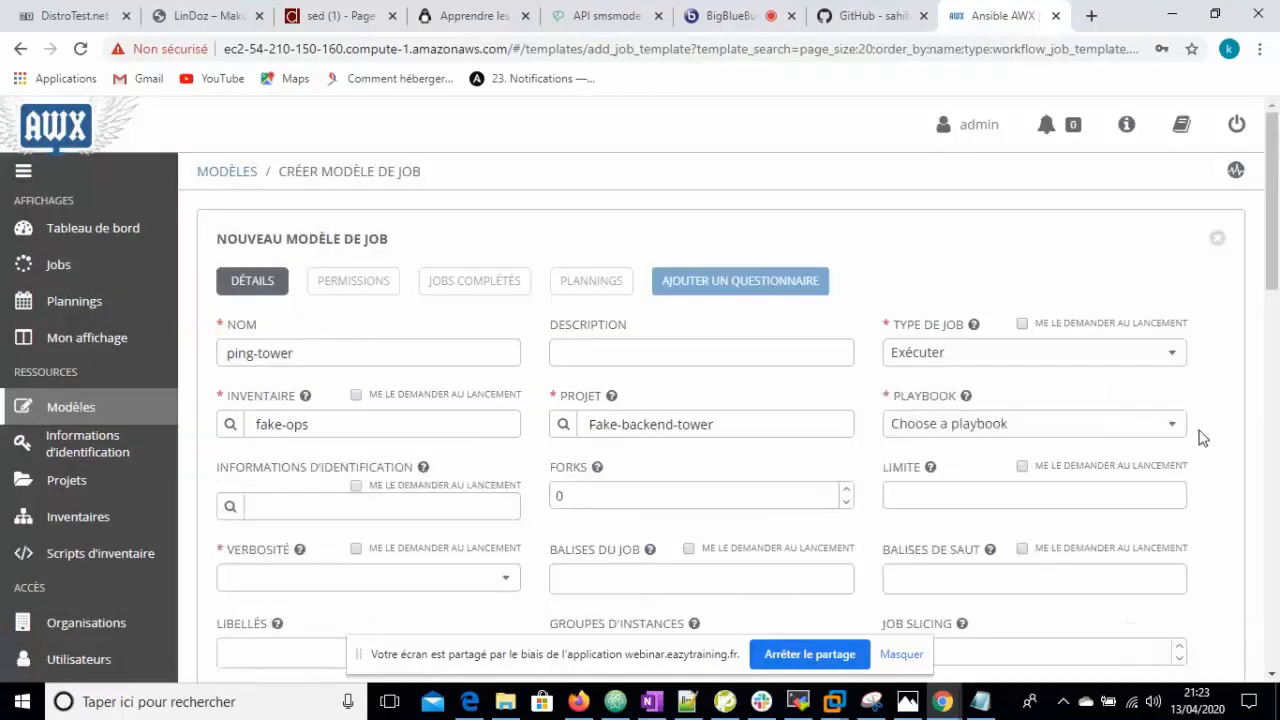
pyautogui.click(1175, 430)
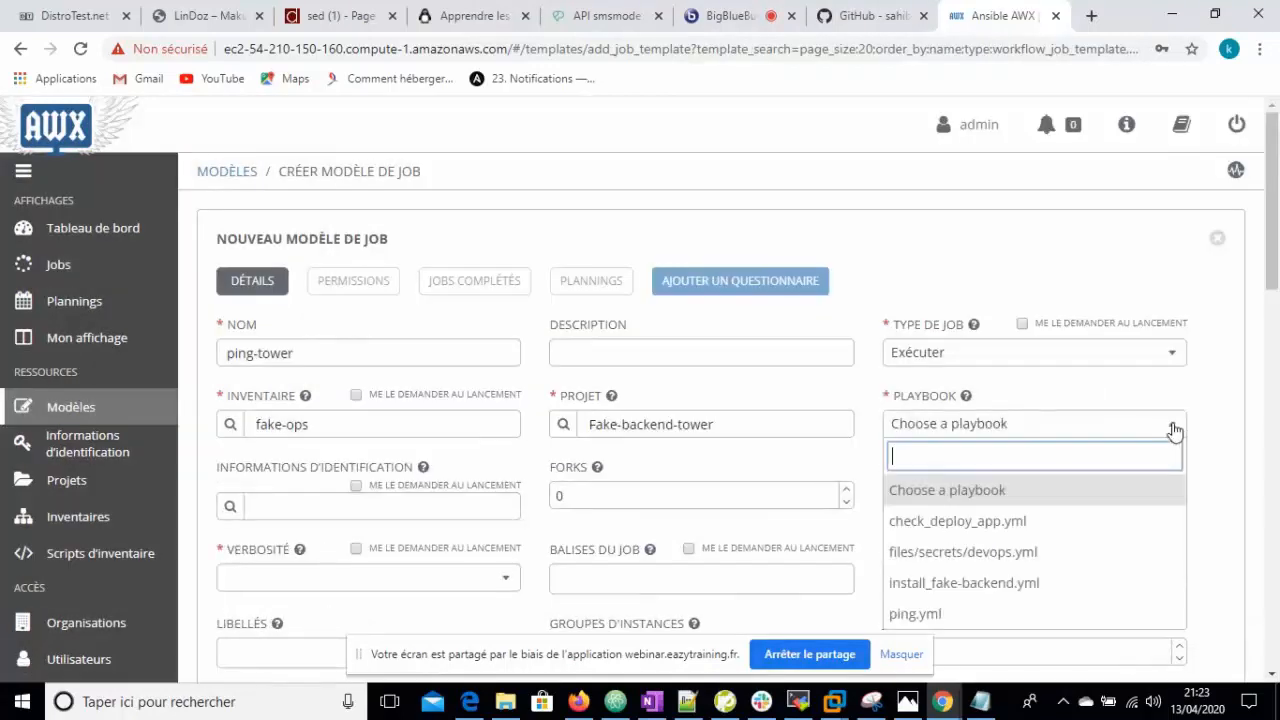
pyautogui.click(932, 612)
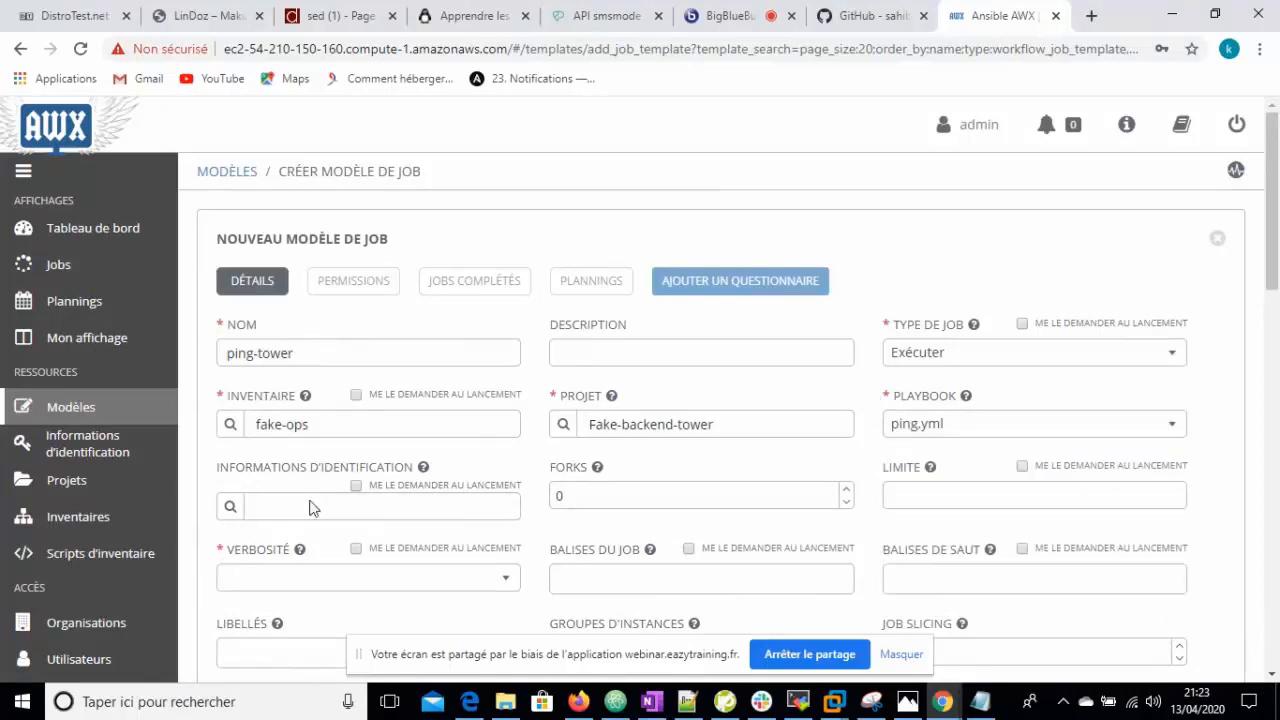
# - Attach the devops ssh and devops vault key credentials and save the ping-tower template
pyautogui.click(230, 508)
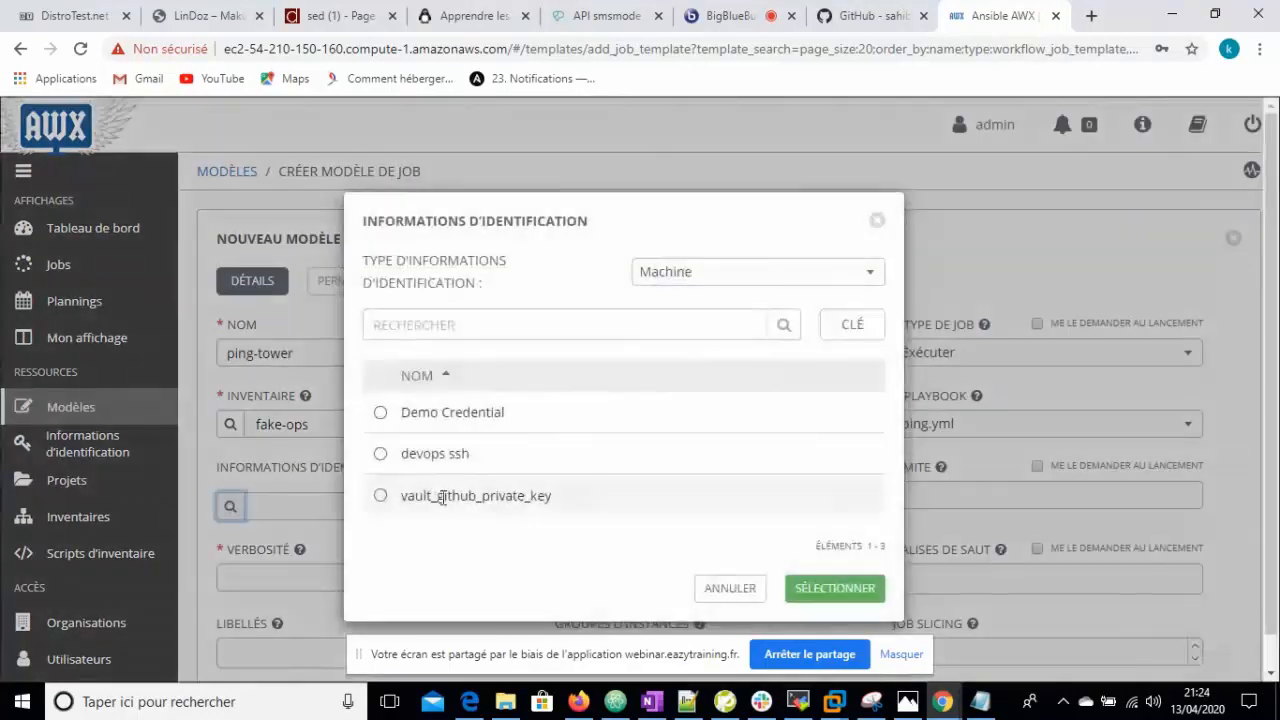
pyautogui.click(380, 455)
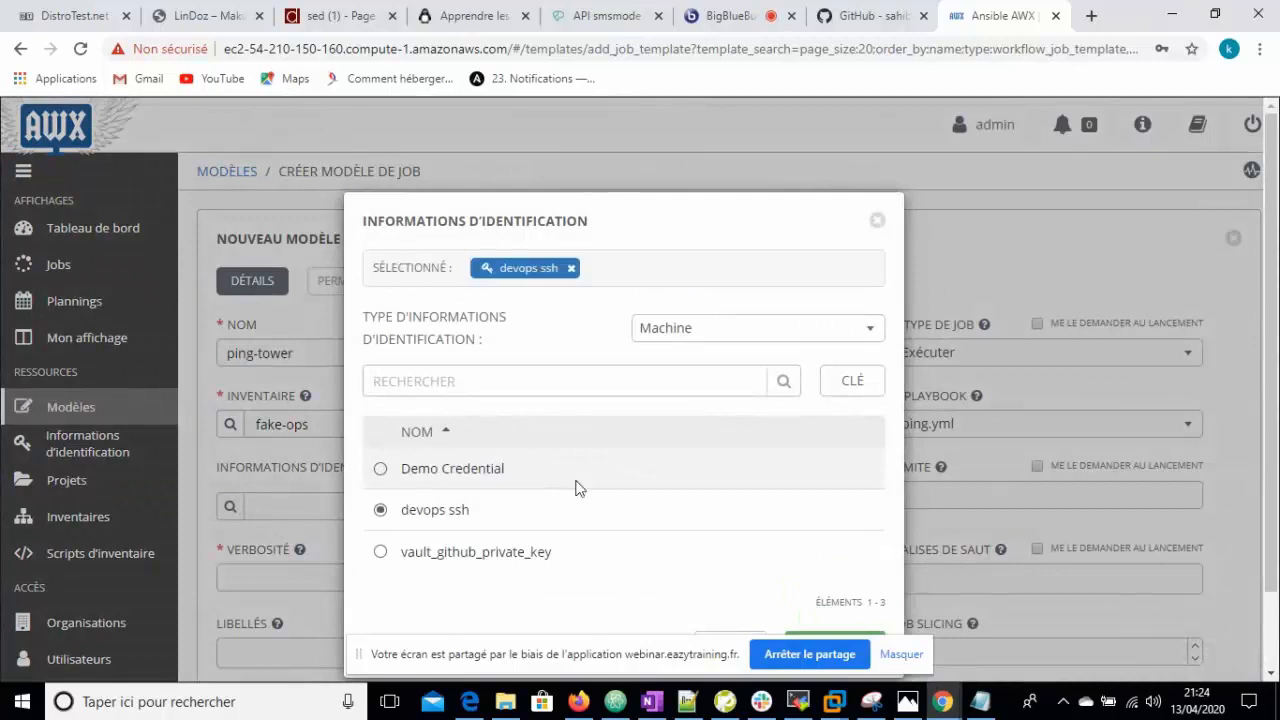
pyautogui.click(872, 331)
pyautogui.click(672, 515)
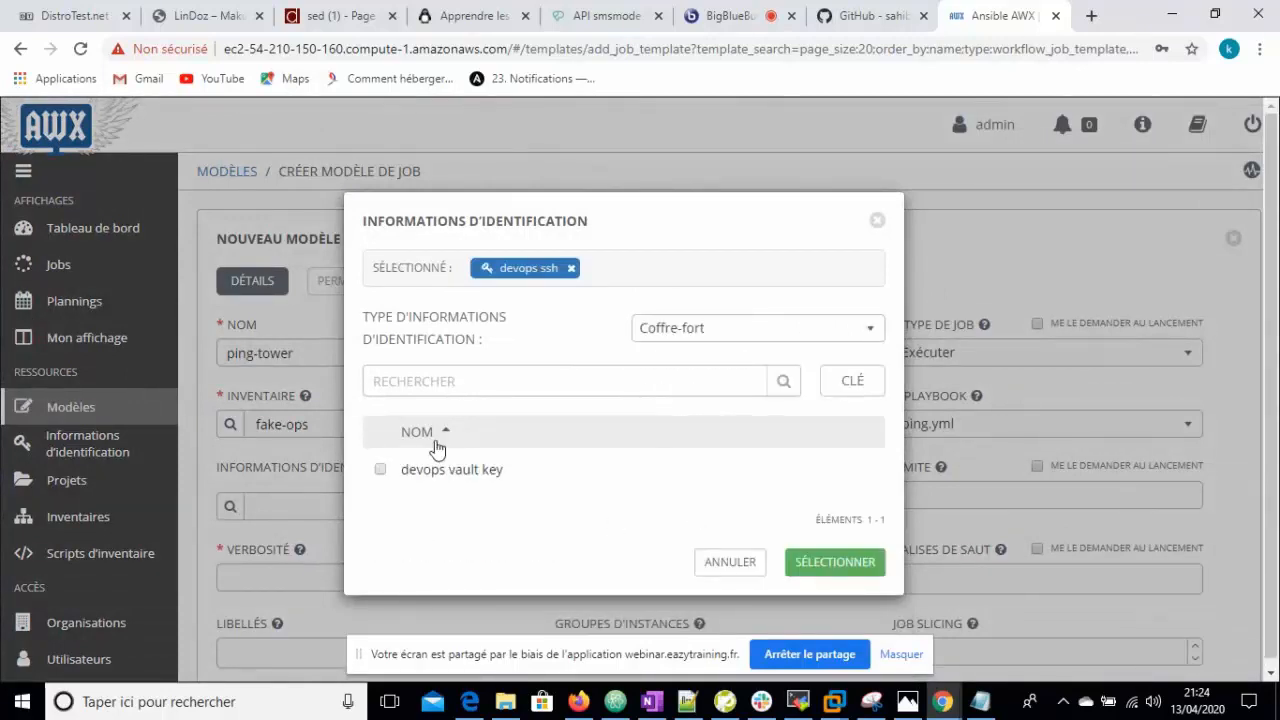
pyautogui.click(381, 470)
pyautogui.click(848, 566)
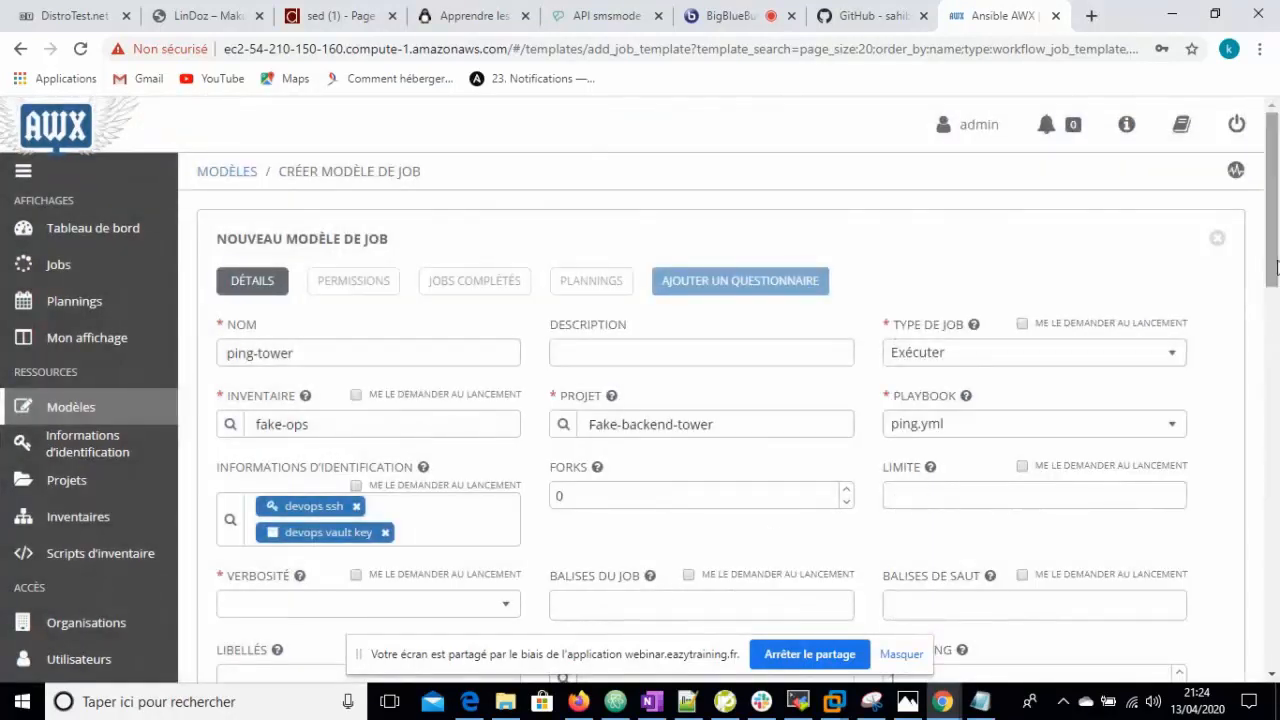
pyautogui.moveTo(1273, 278); pyautogui.dragTo(1275, 338)
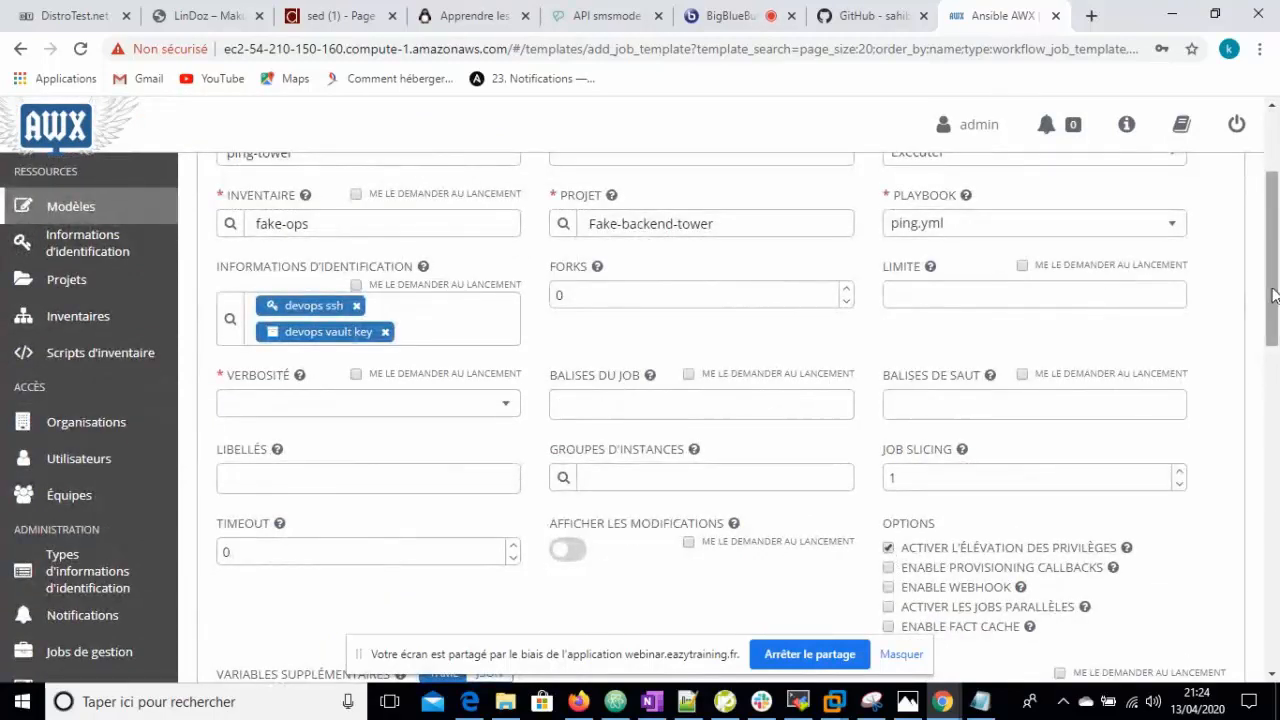
pyautogui.scroll(-3, 1278, 520)
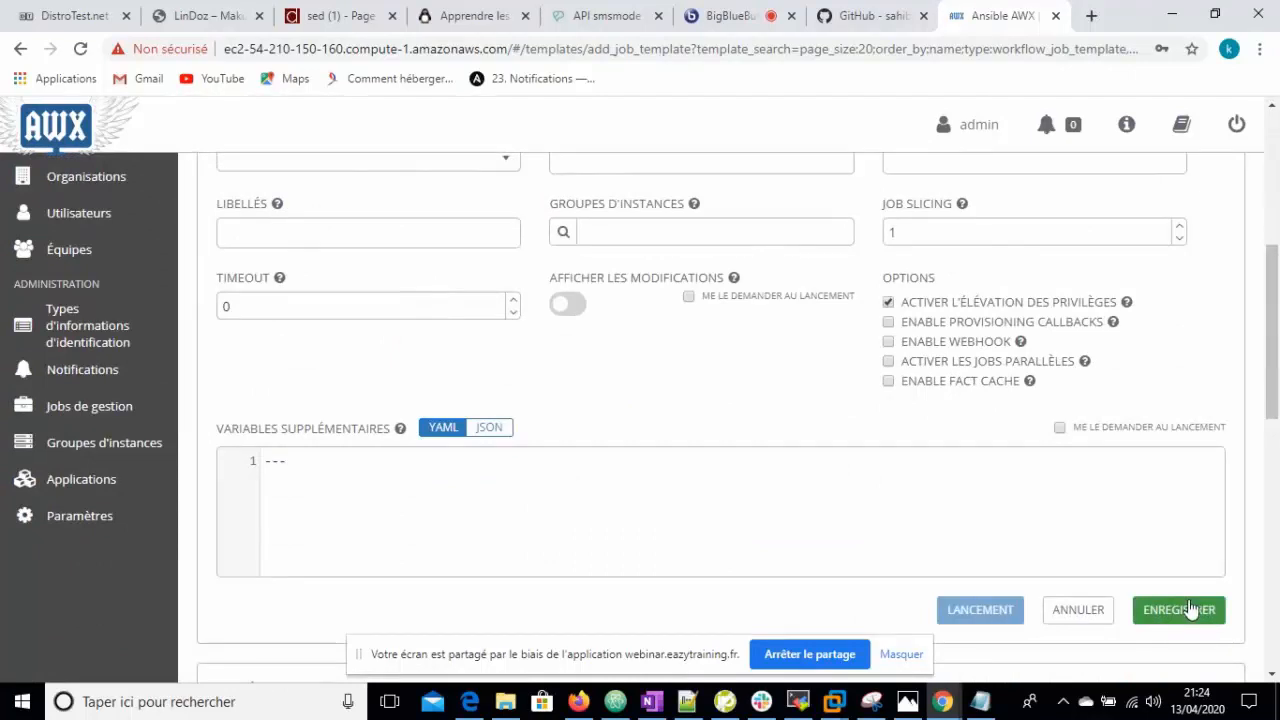
pyautogui.click(1190, 610)
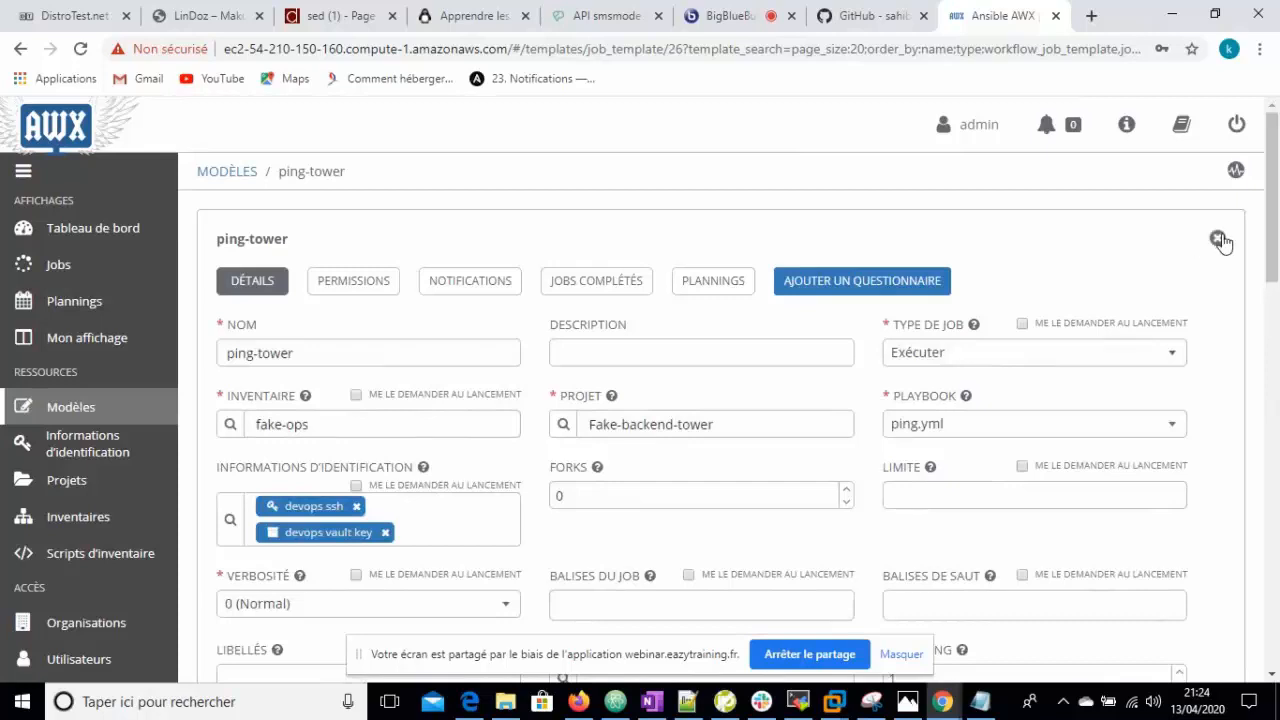
# - Launch ping-tower so its job succeeds on all three fake-ops hosts, then return to Templates
pyautogui.click(1219, 240)
pyautogui.moveTo(1272, 312); pyautogui.dragTo(1276, 492)
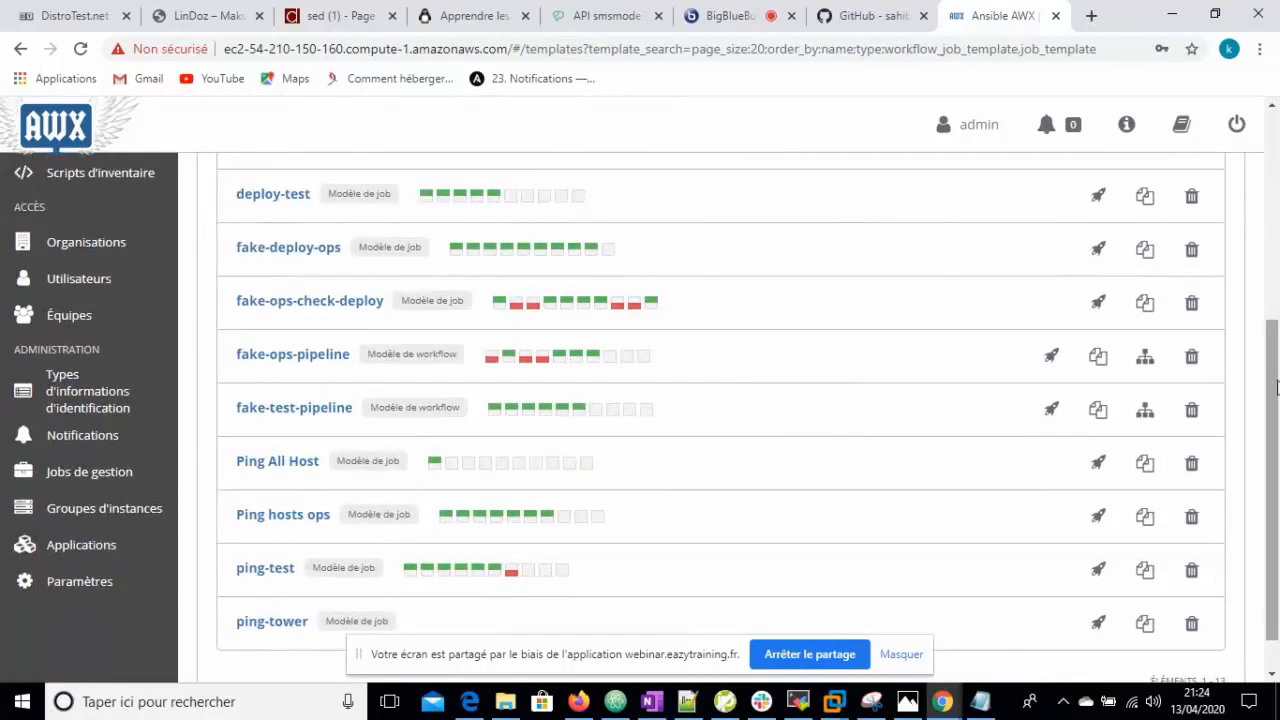
pyautogui.scroll(-1, 1278, 451)
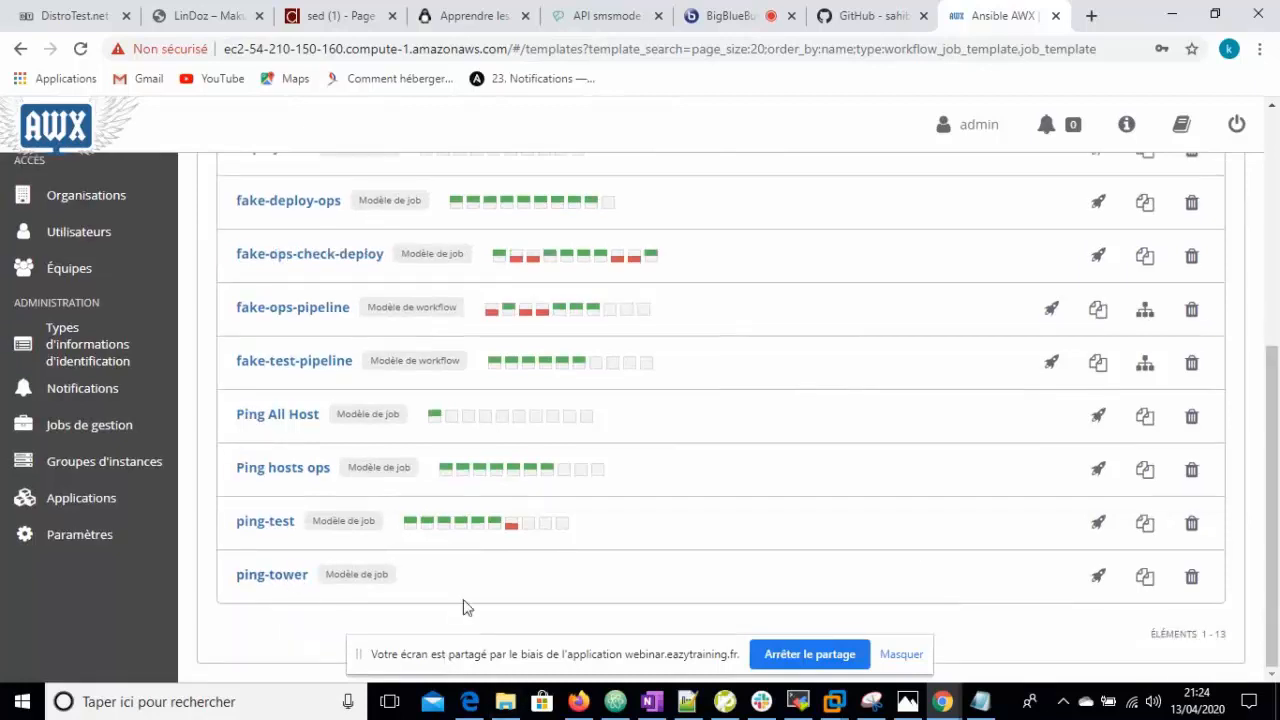
pyautogui.click(1100, 578)
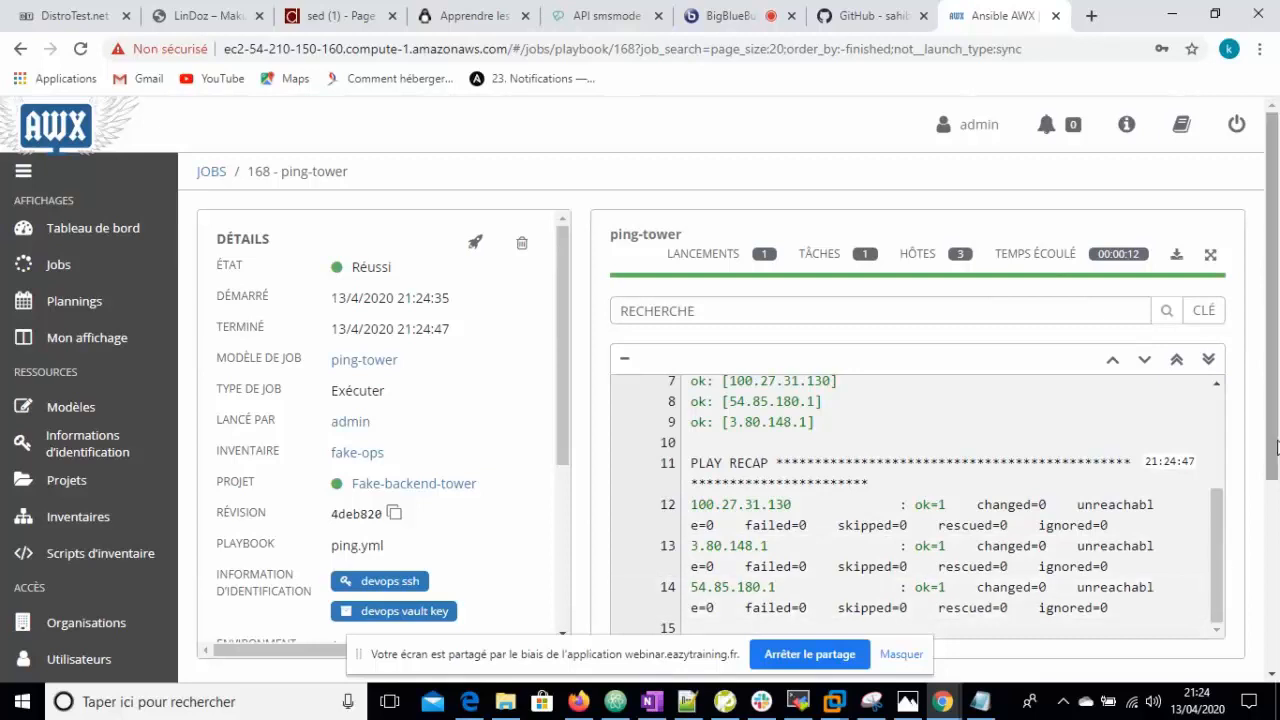
pyautogui.moveTo(1277, 447)
pyautogui.mouseDown()
pyautogui.moveTo(1277, 462)
pyautogui.moveTo(1277, 435)
pyautogui.mouseUp()
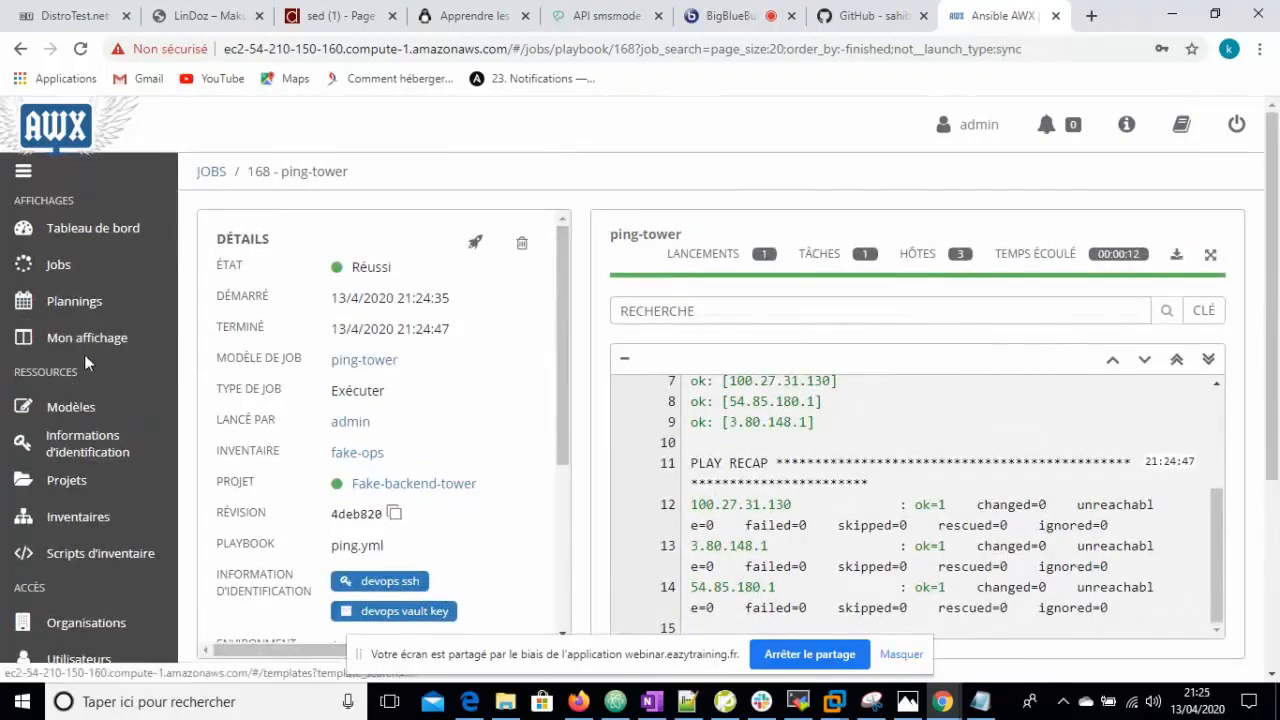
pyautogui.click(82, 401)
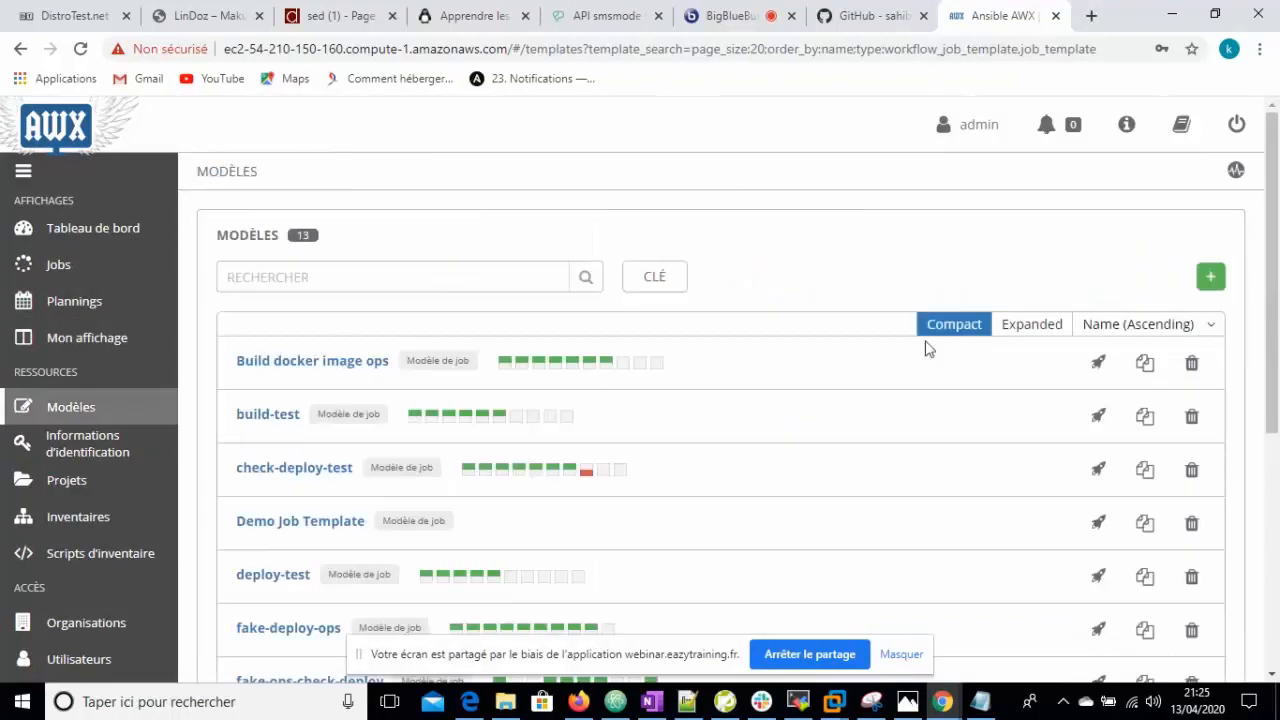
# - Start a new build-tower job template with the fake-ops inventory
pyautogui.click(1210, 278)
pyautogui.click(1128, 308)
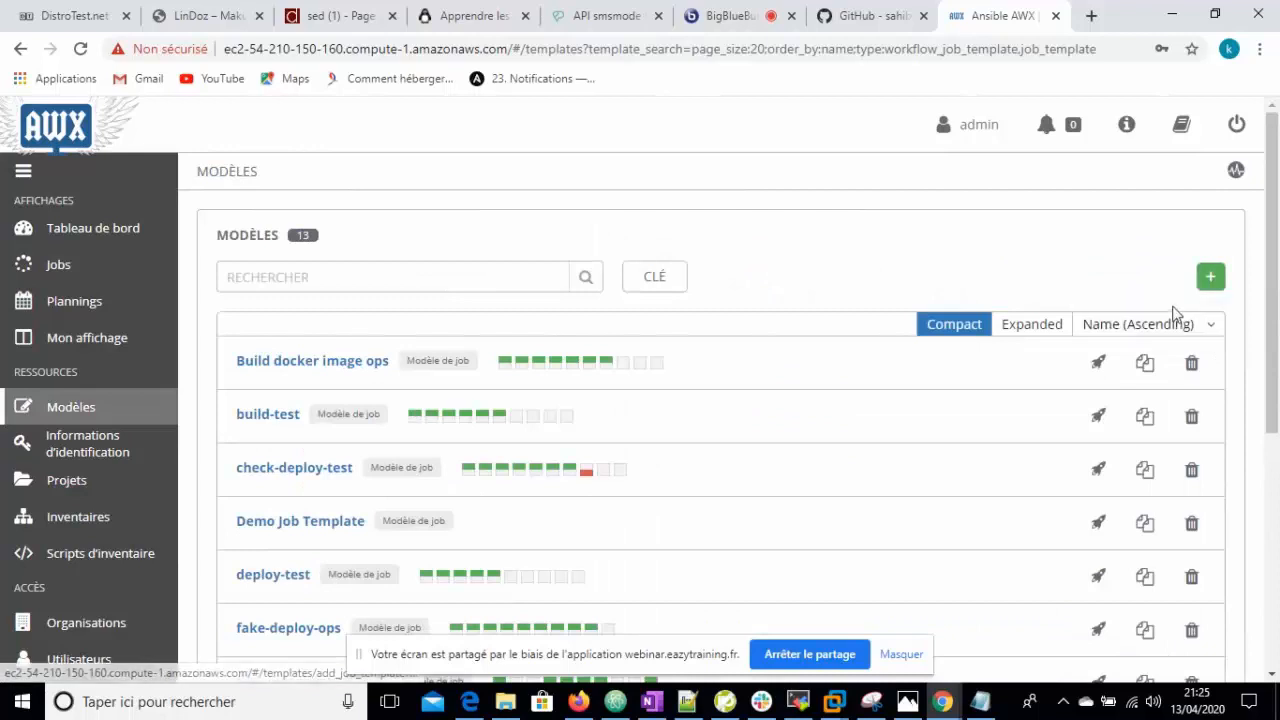
pyautogui.click(256, 355)
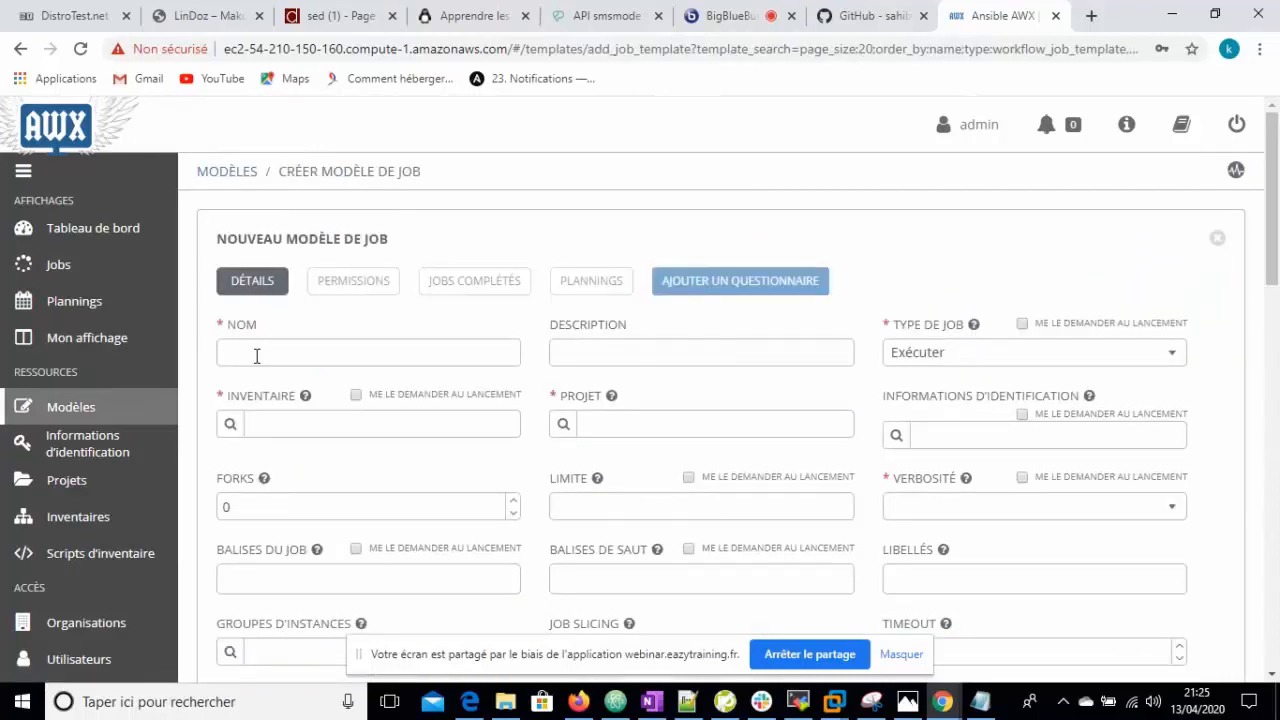
pyautogui.click(230, 425)
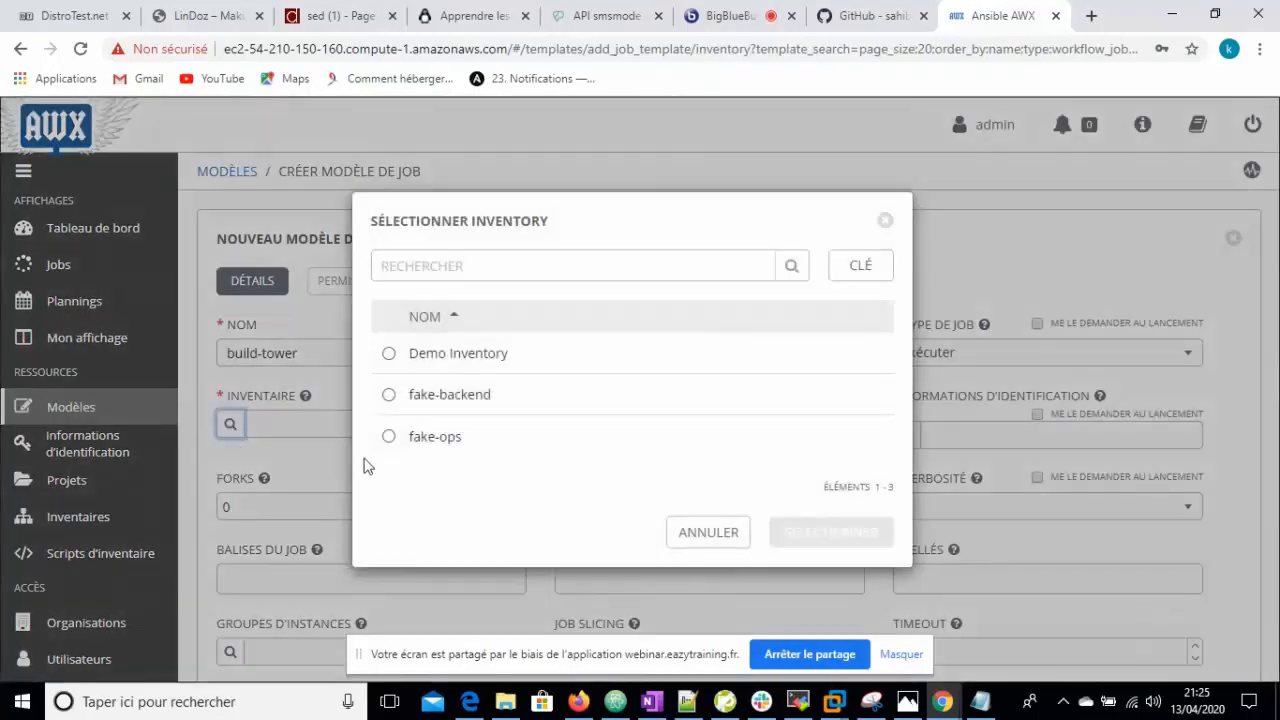
pyautogui.click(390, 436)
pyautogui.click(830, 538)
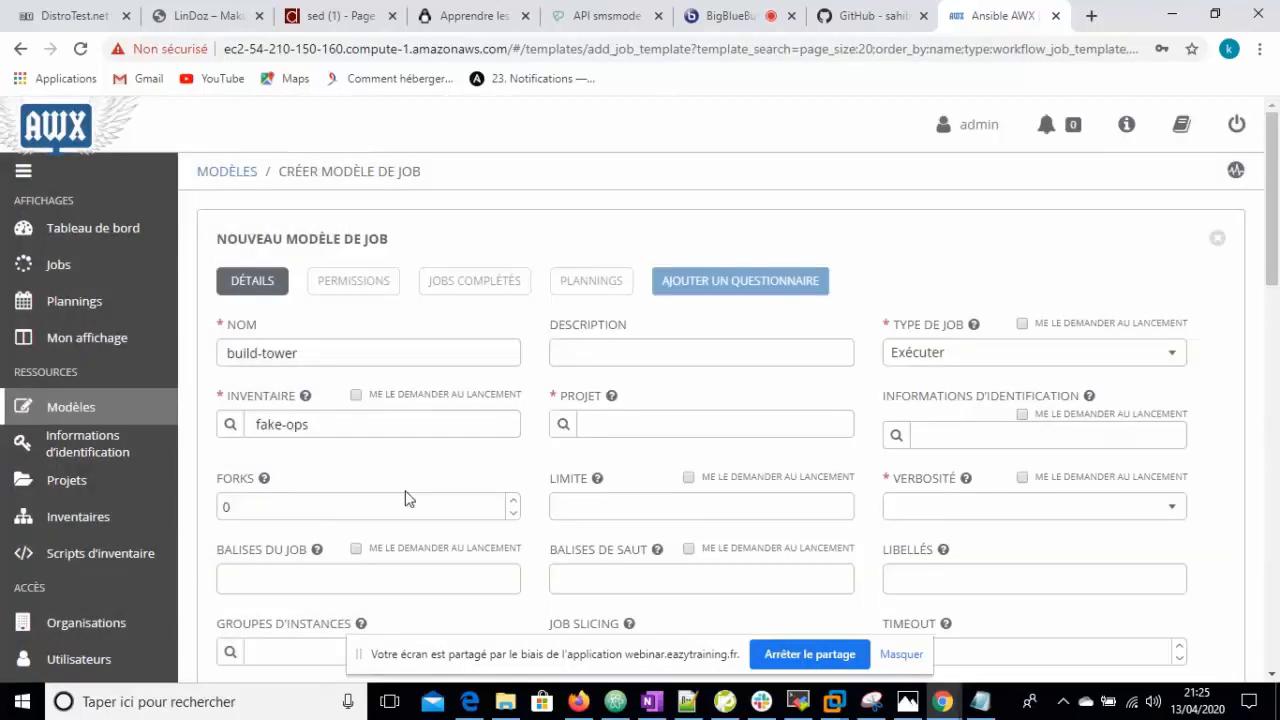
# - Set project Fake-backend-tower and playbook install_fake-backend.yml, and begin the build job tag
pyautogui.click(567, 427)
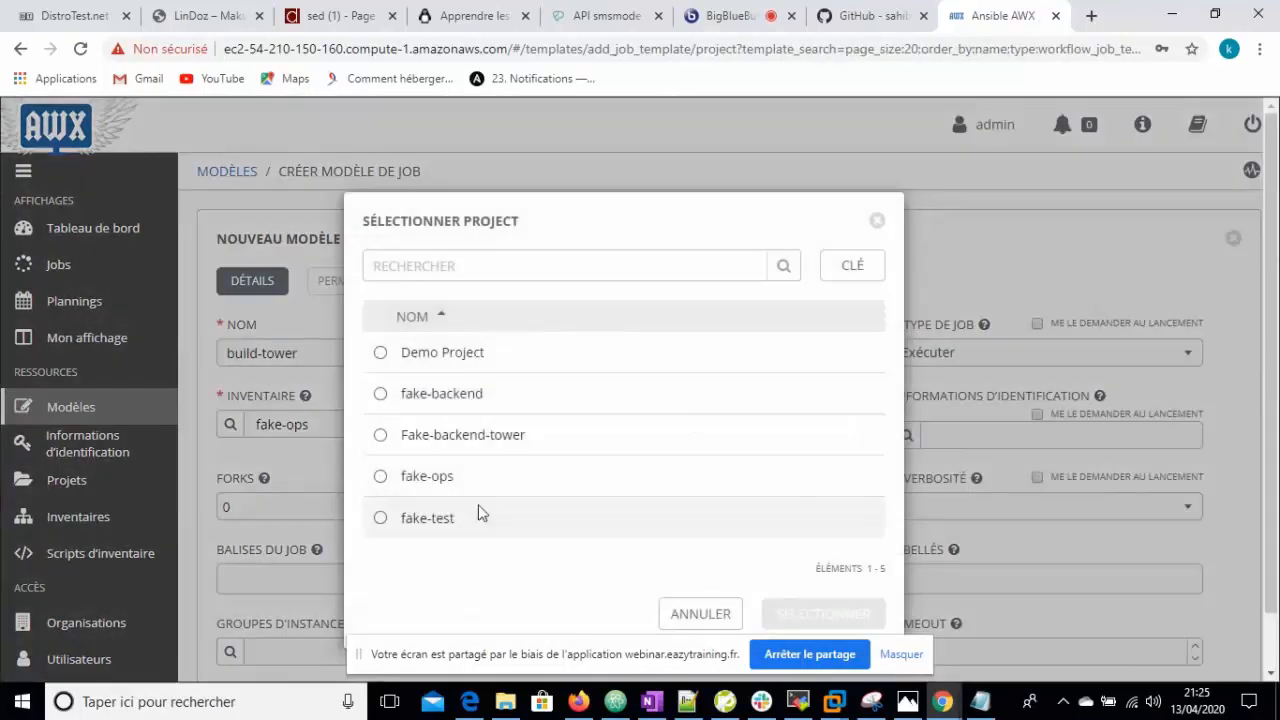
pyautogui.click(383, 438)
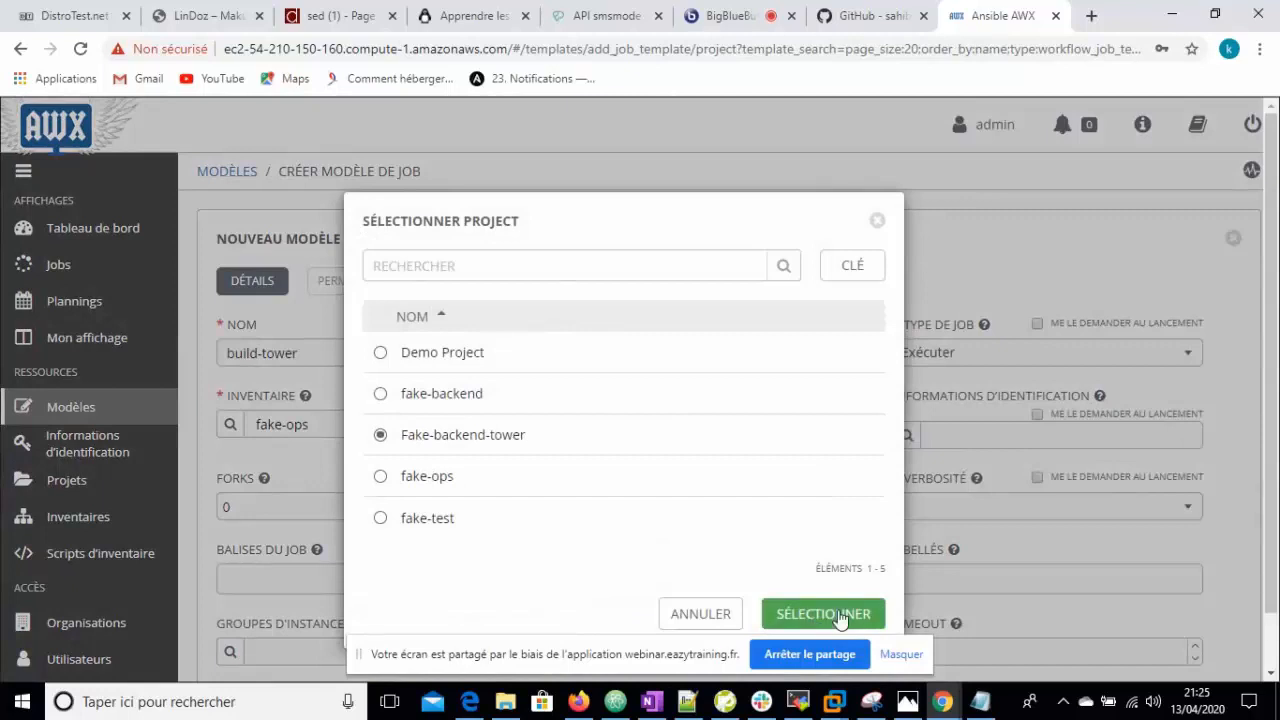
pyautogui.click(832, 614)
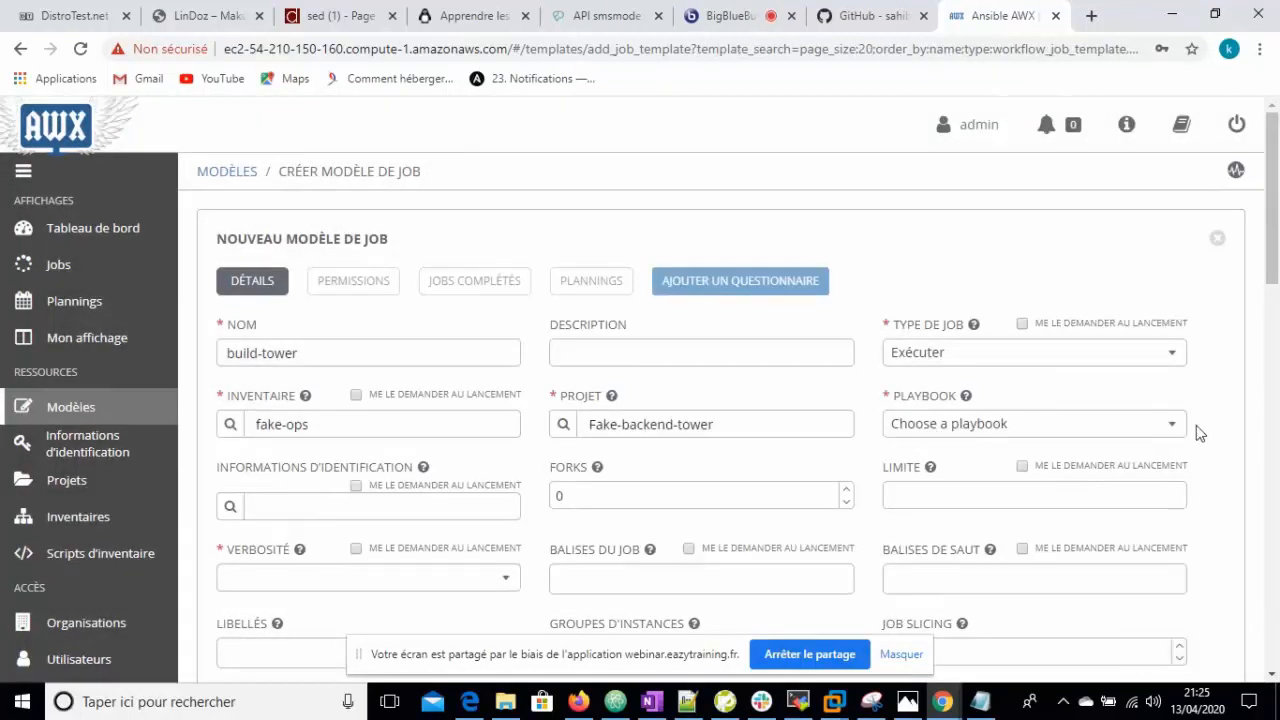
pyautogui.click(1172, 428)
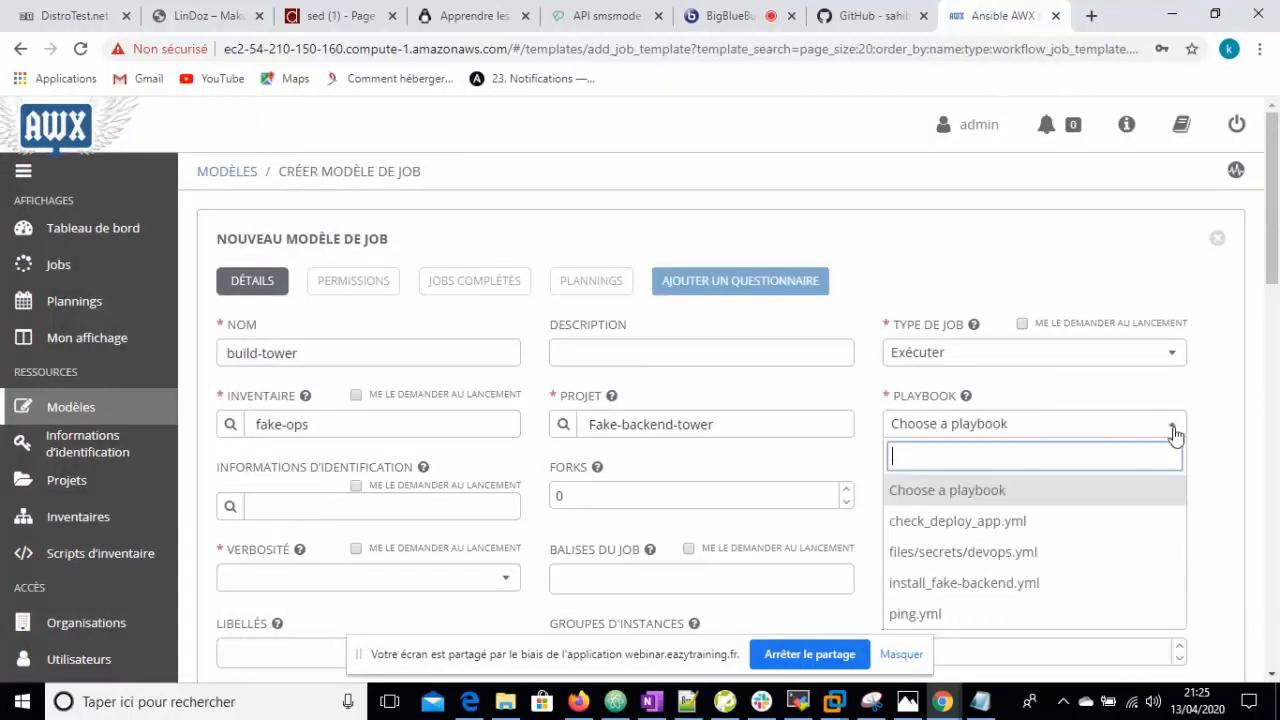
pyautogui.click(1006, 584)
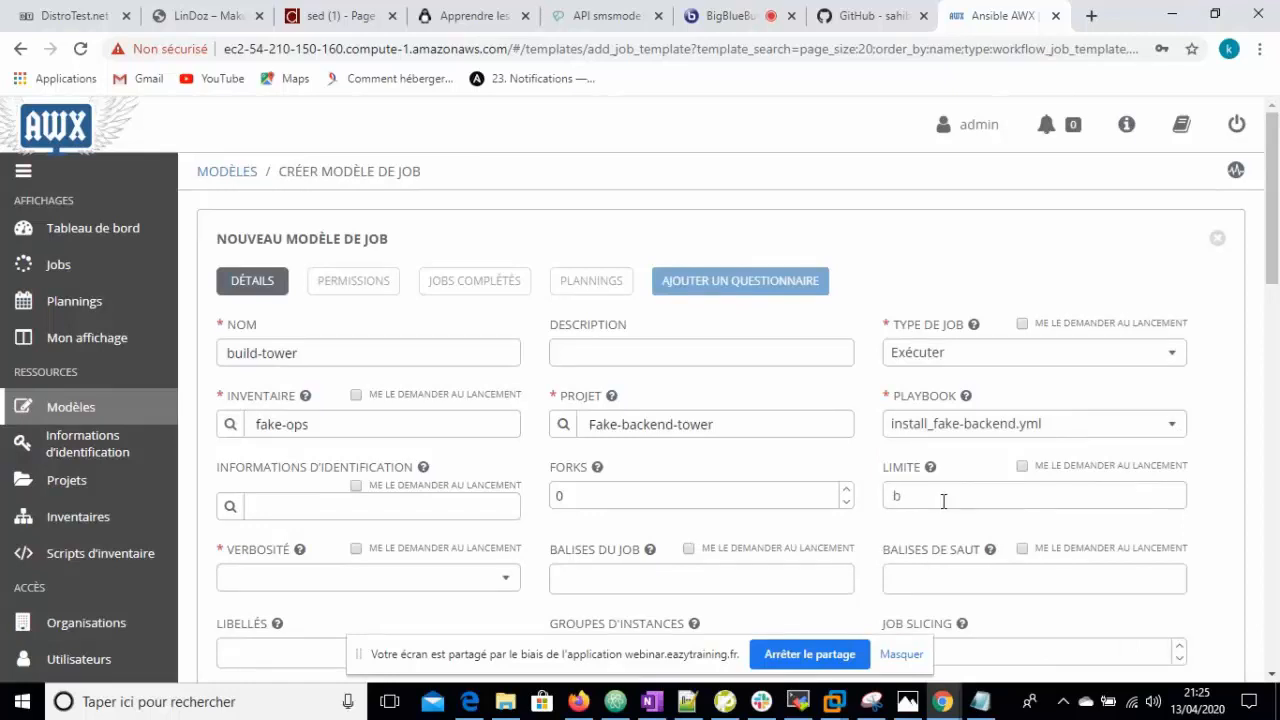
pyautogui.click(628, 584)
pyautogui.write('b')
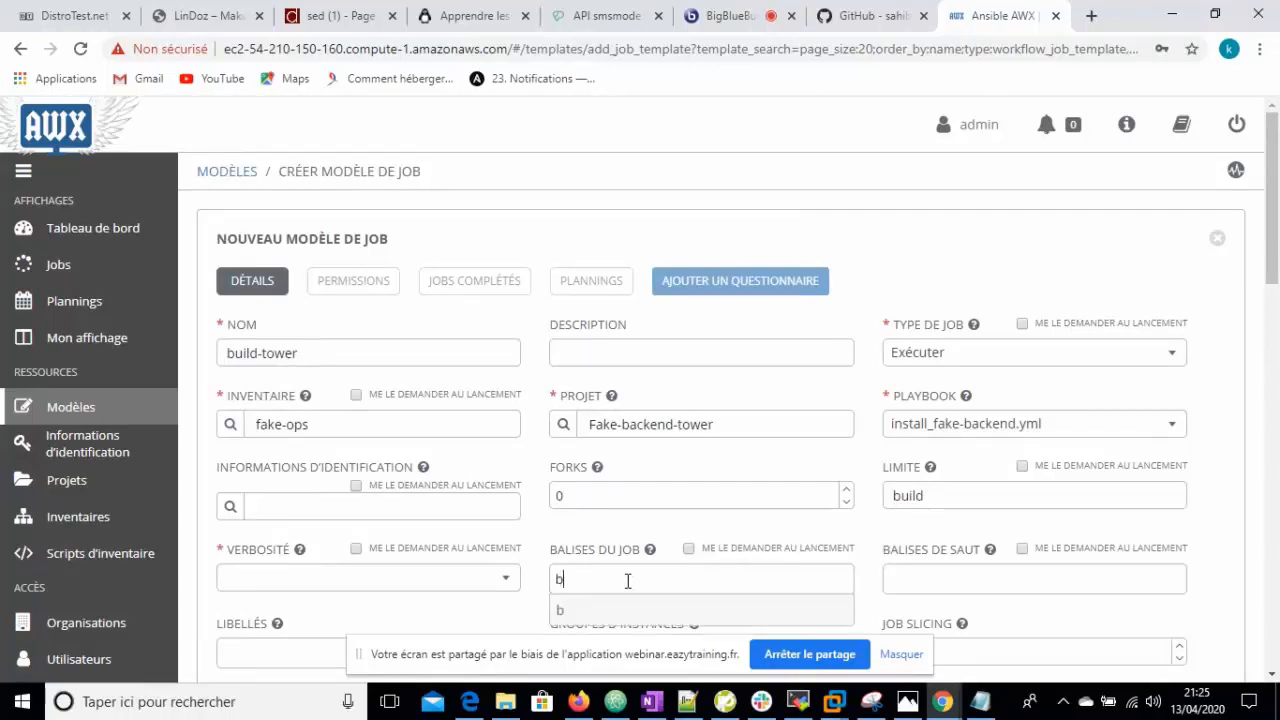
pyautogui.write('uild')
pyautogui.click(231, 507)
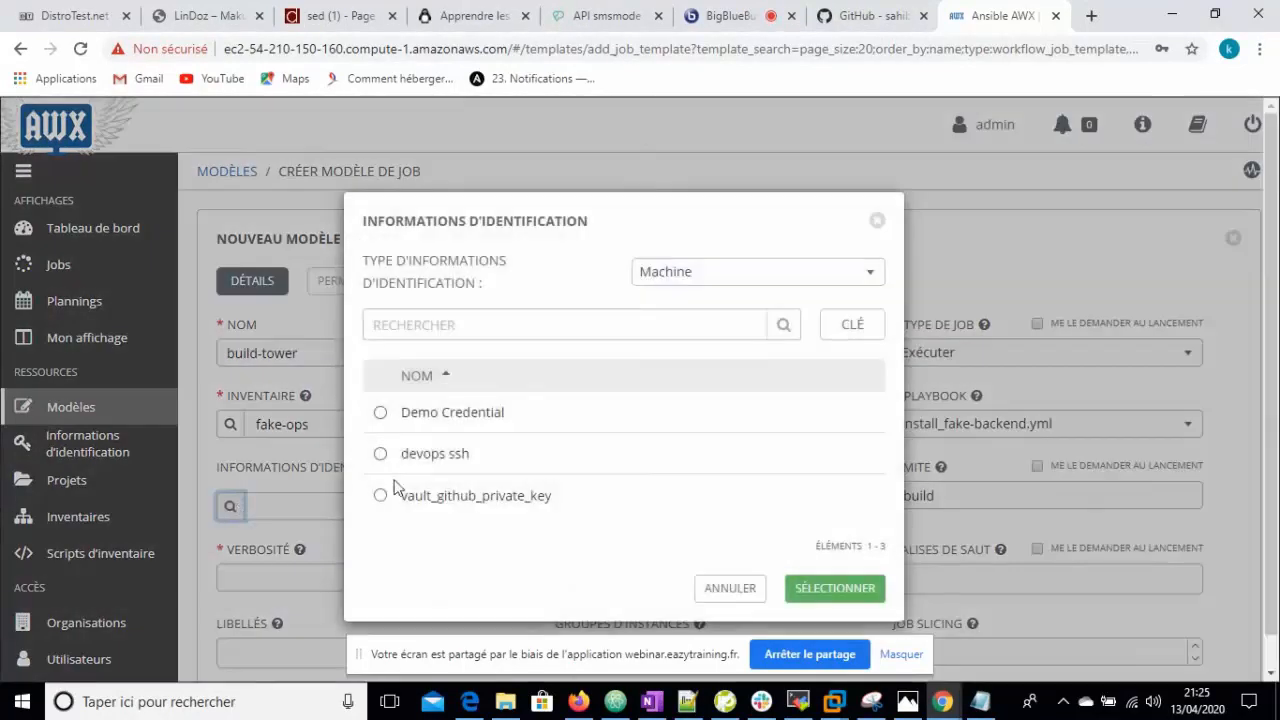
# - Select devops ssh and, among vault credentials, devops vault key for build-tower
pyautogui.click(379, 455)
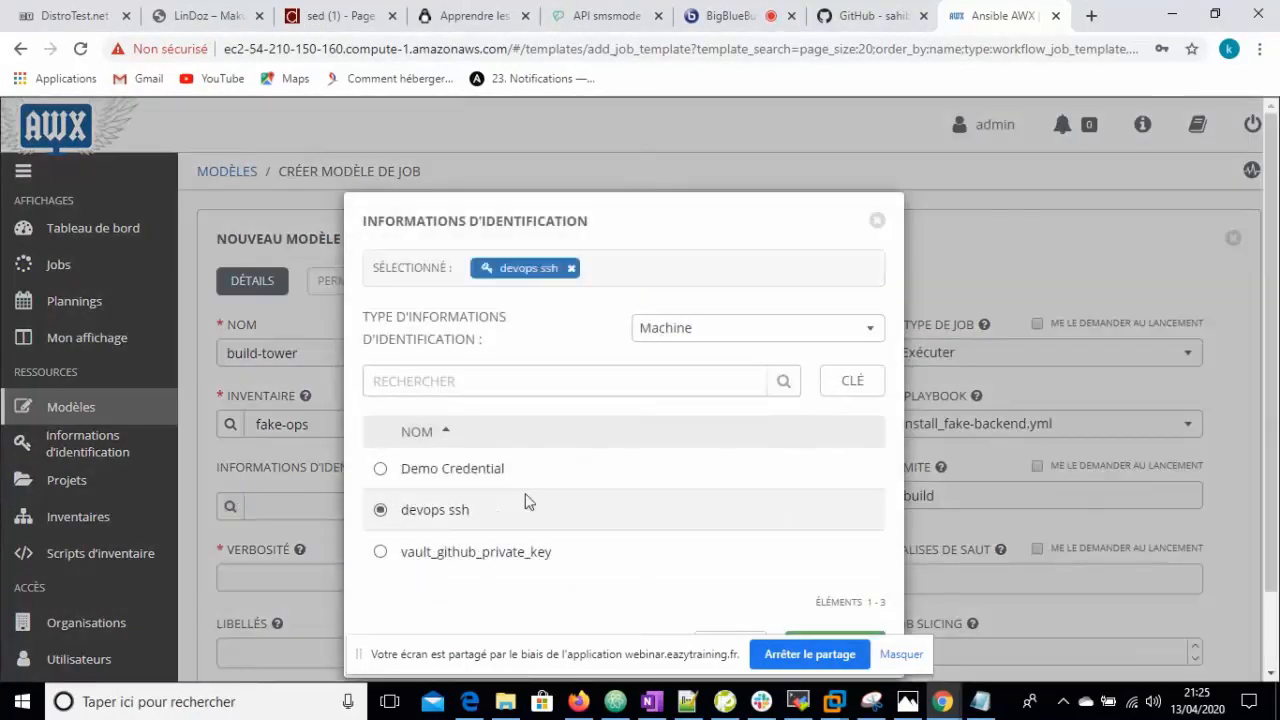
pyautogui.click(869, 333)
pyautogui.click(682, 514)
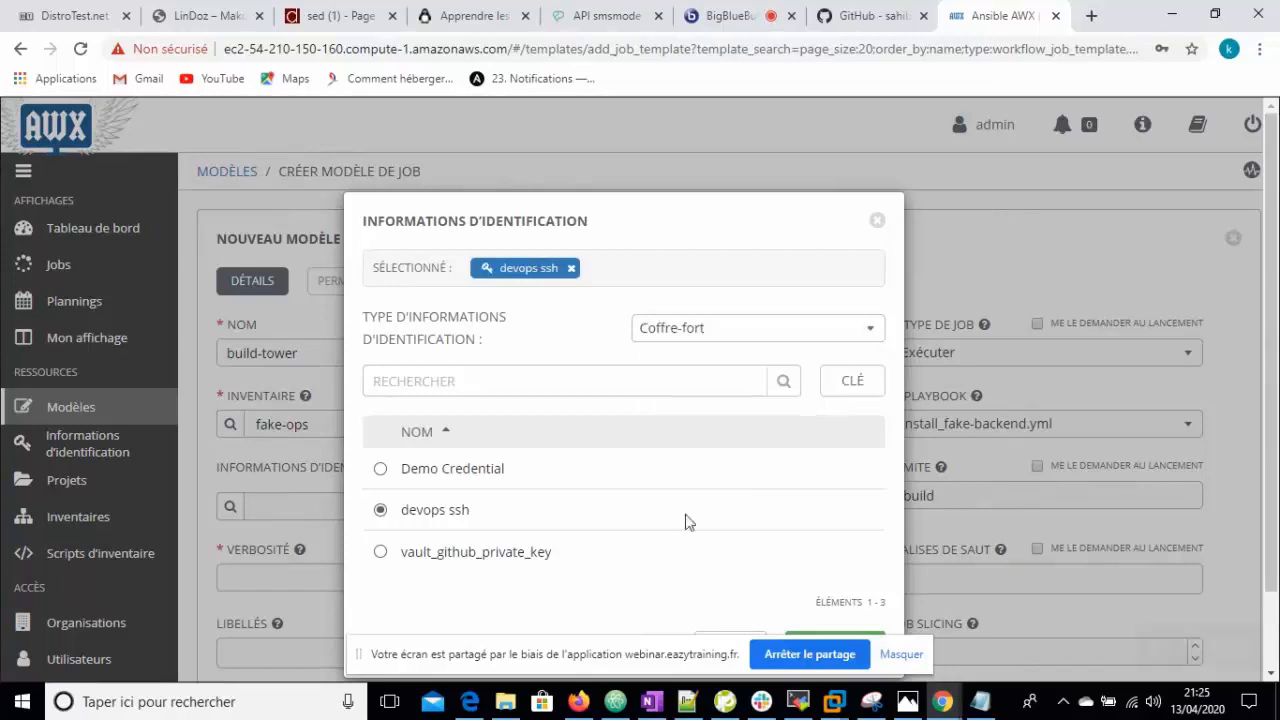
pyautogui.click(380, 469)
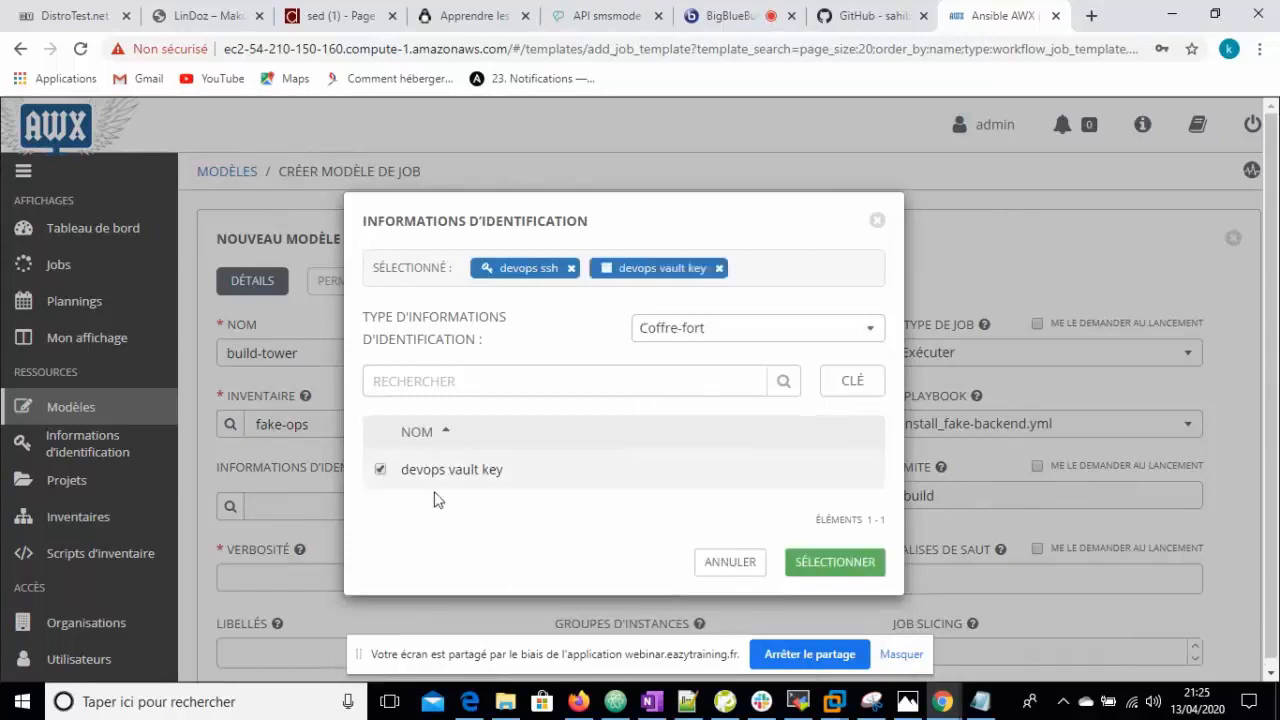
pyautogui.click(832, 566)
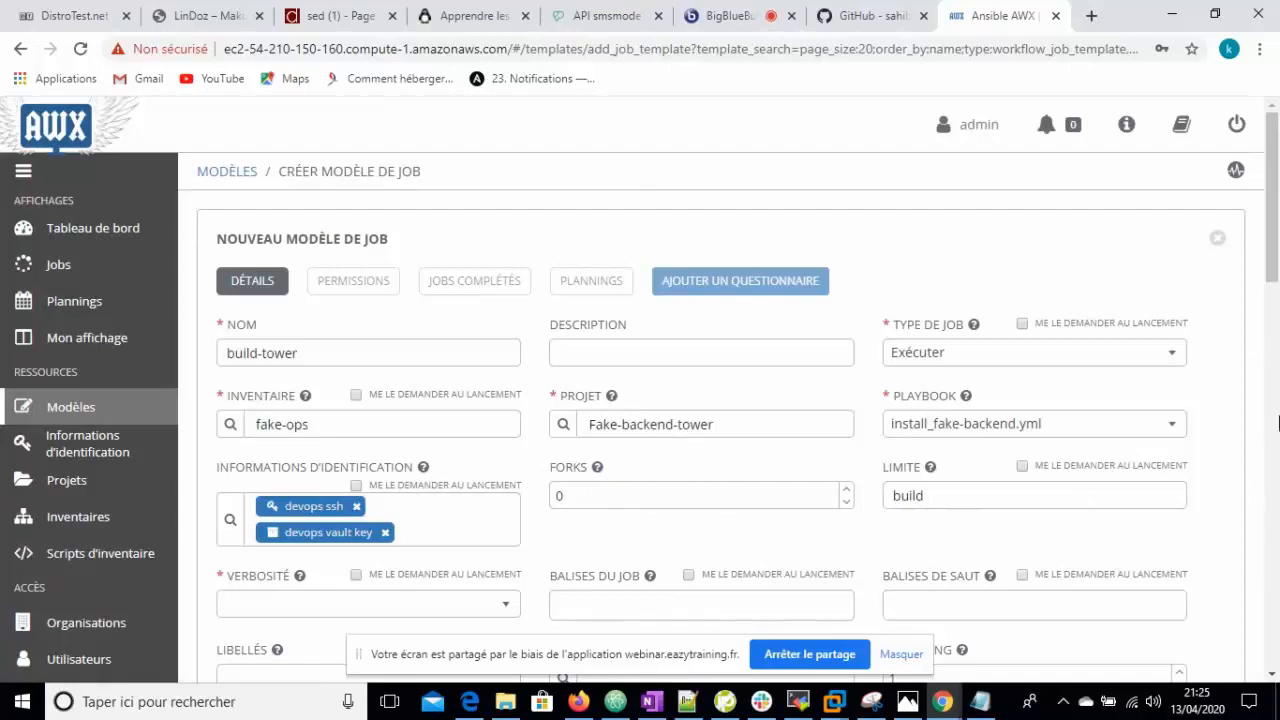
# - Add build as a job tag and enable privilege escalation on build-tower
pyautogui.scroll(-1, 737, 474)
pyautogui.click(672, 472)
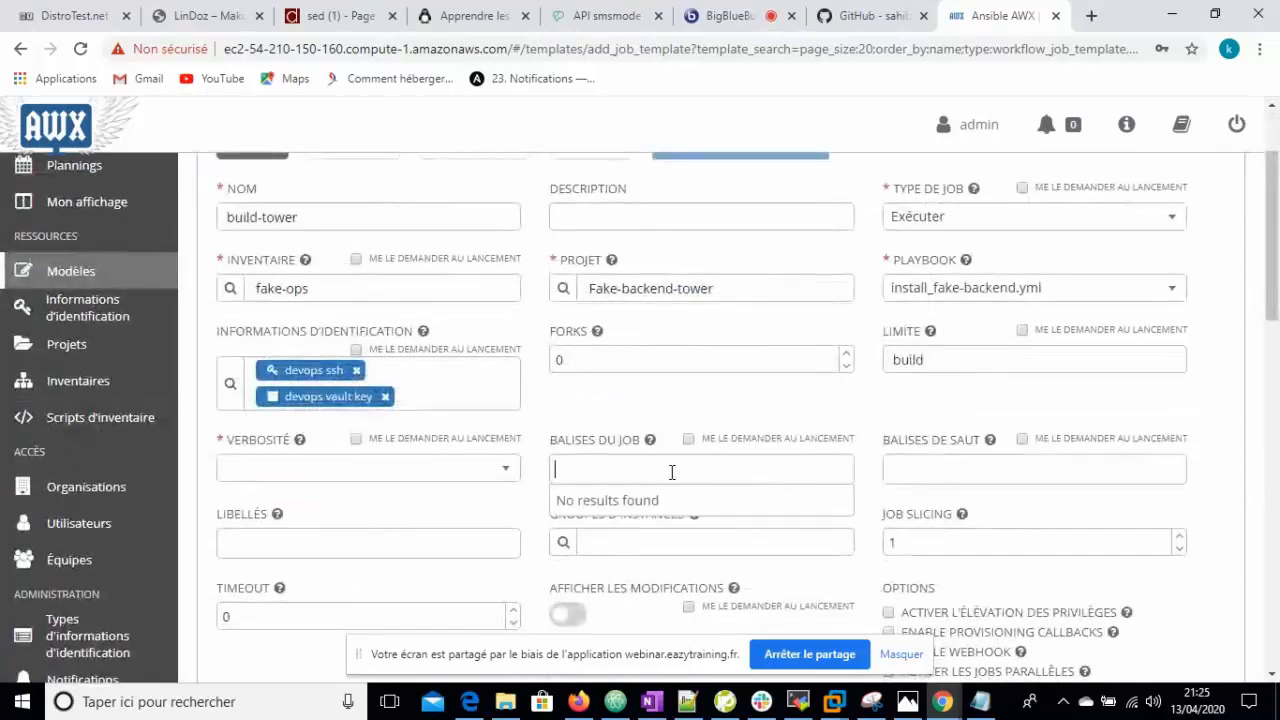
pyautogui.write('b')
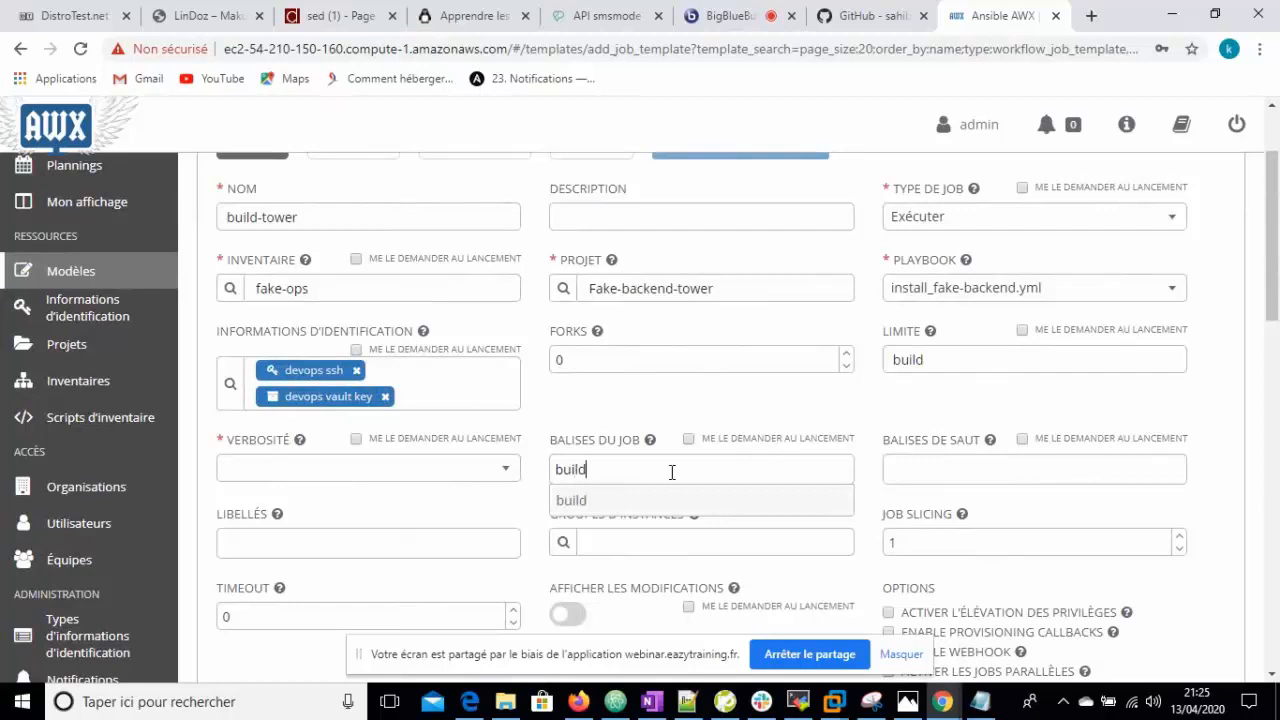
pyautogui.write('uild')
pyautogui.click(572, 500)
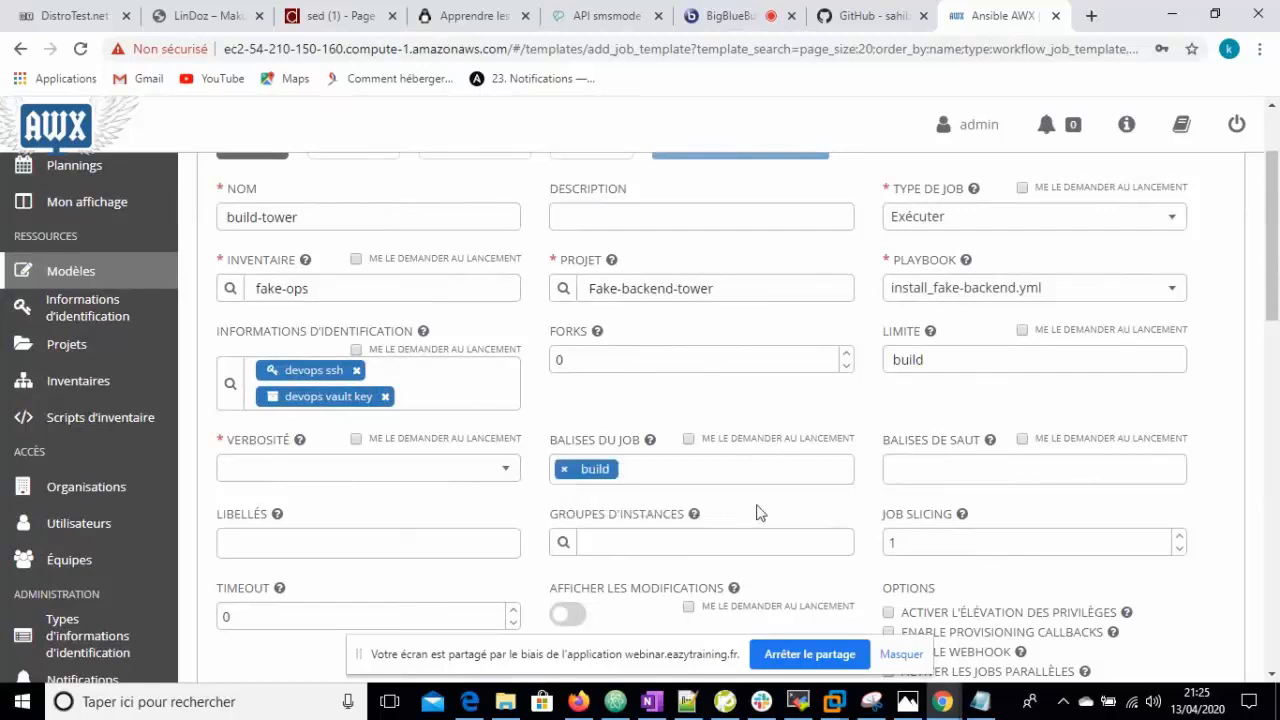
pyautogui.scroll(1, 1276, 272)
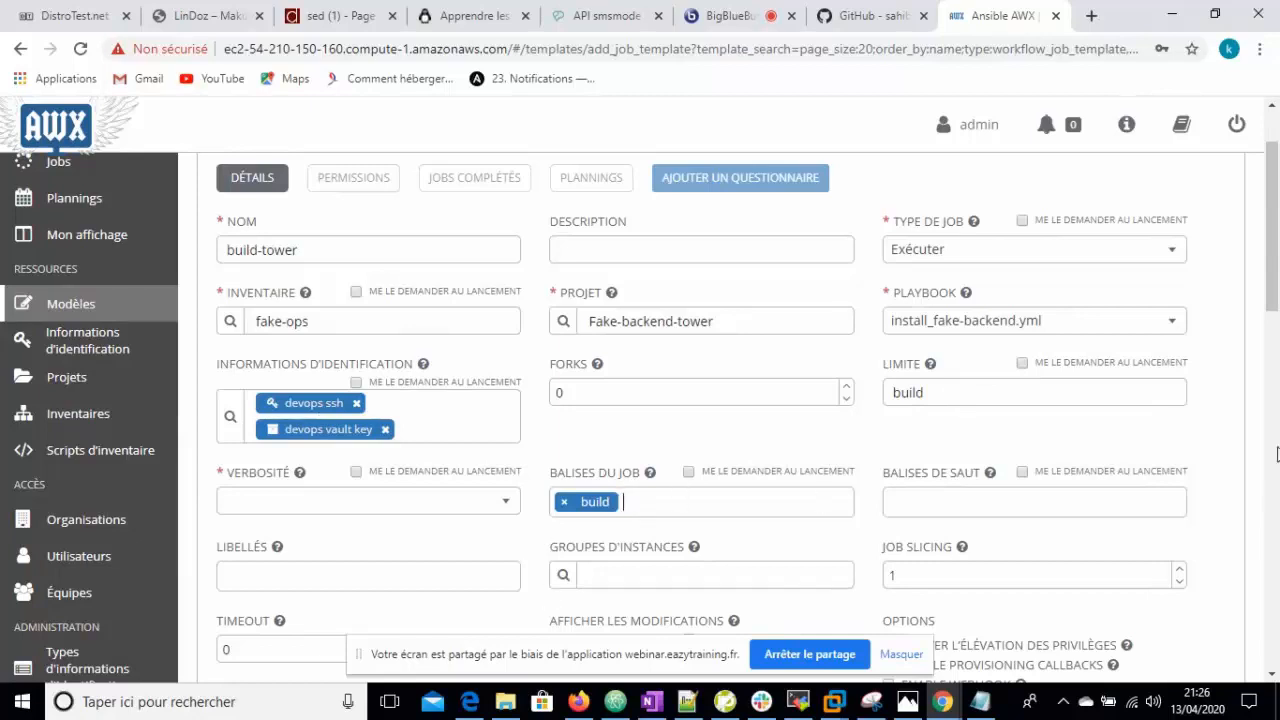
pyautogui.scroll(-2, 1260, 420)
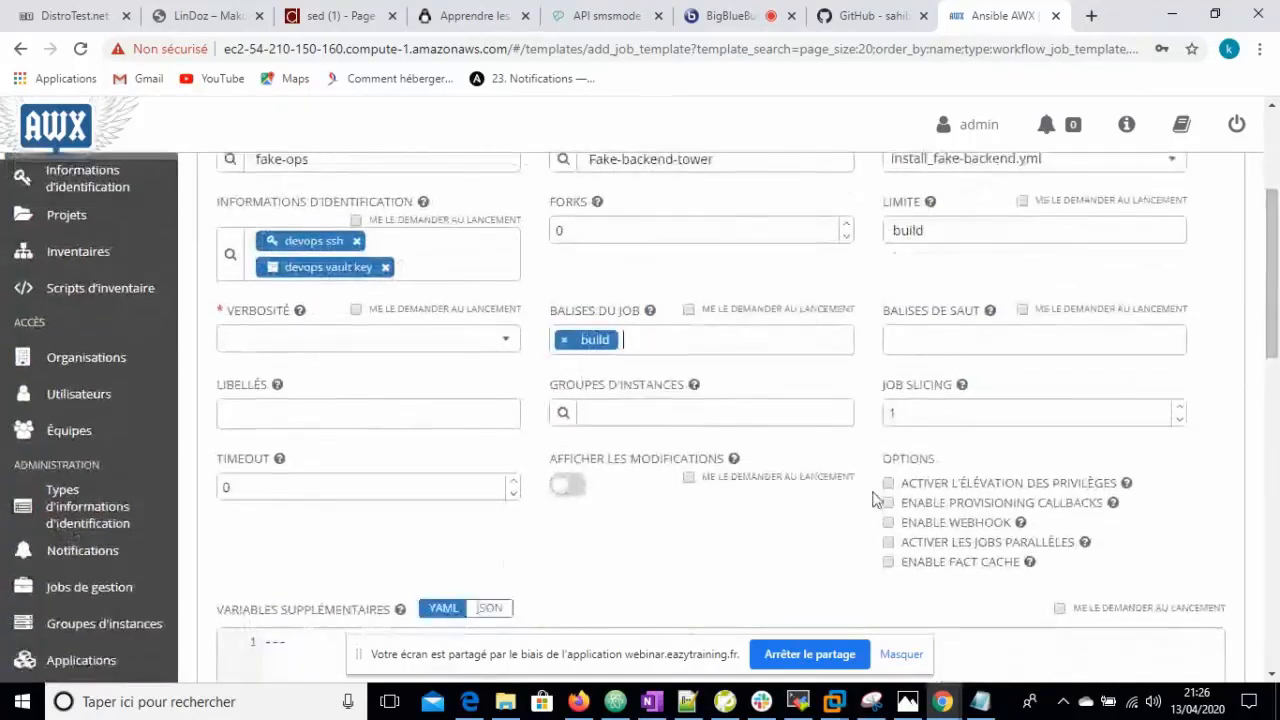
pyautogui.click(888, 483)
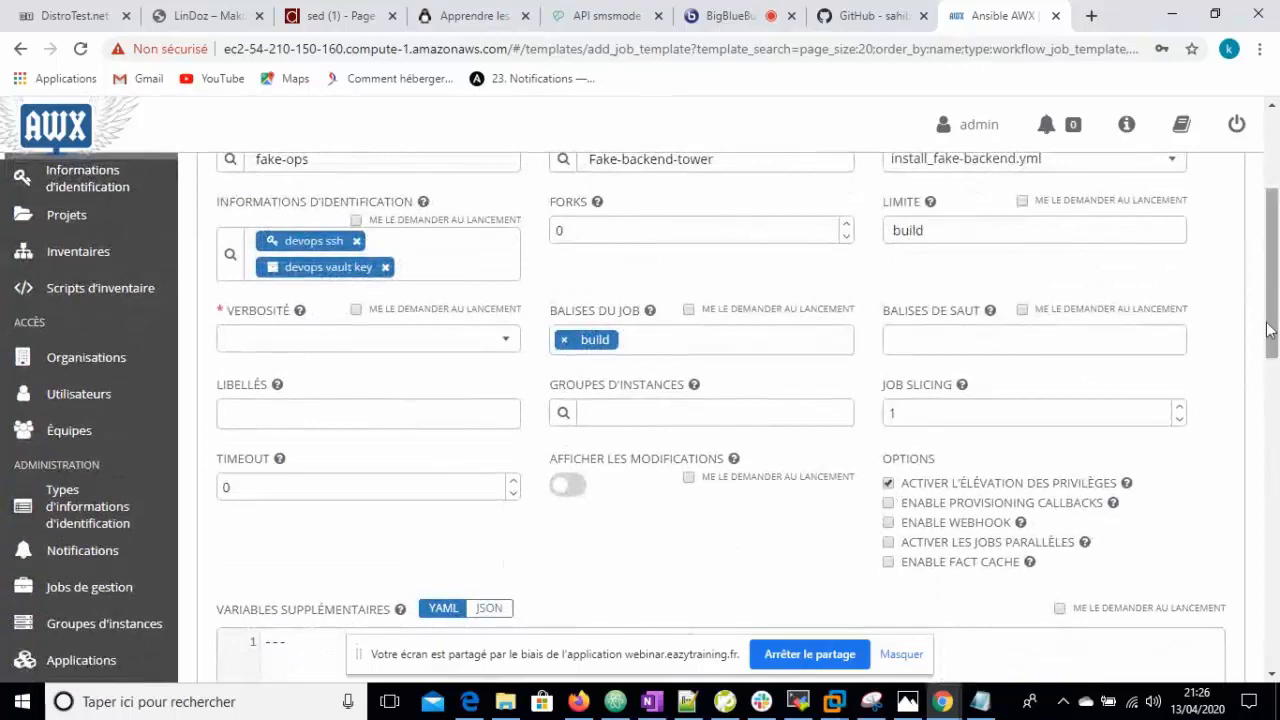
pyautogui.scroll(-3, 1268, 330)
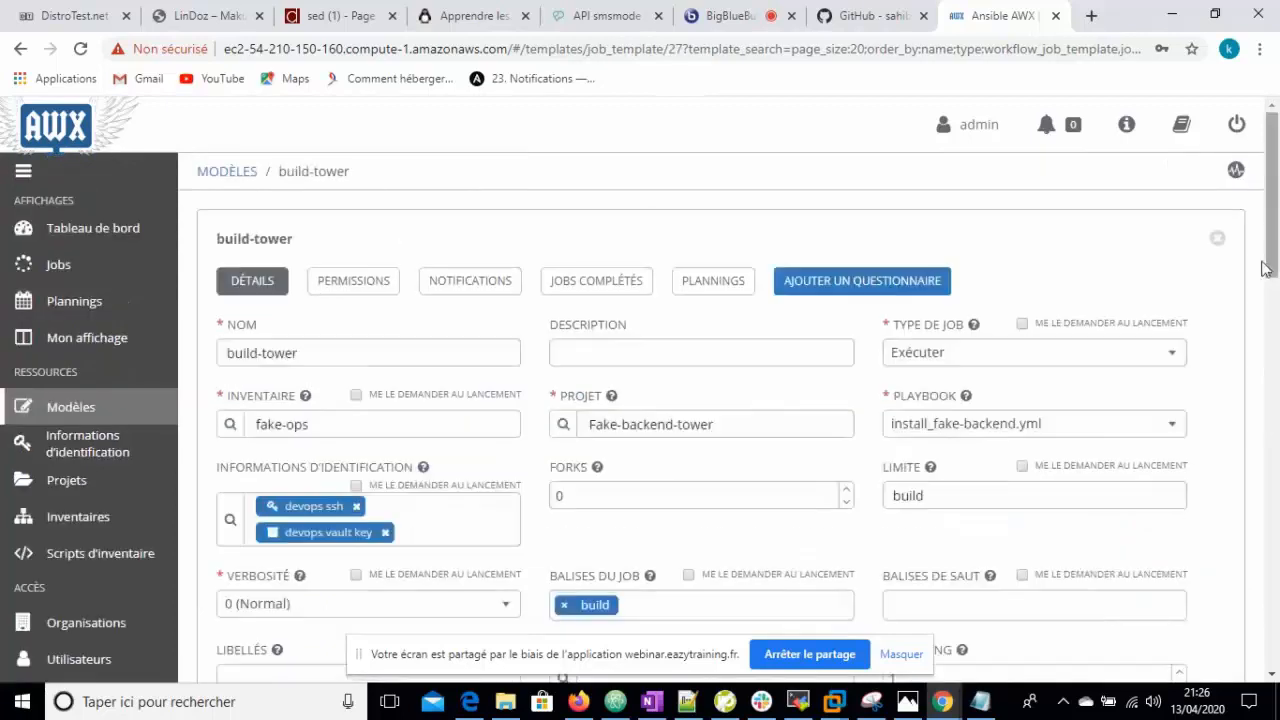
# - Save build-tower and launch it as job 170, then switch to the Overleaf report
pyautogui.click(1217, 242)
pyautogui.scroll(-3, 1276, 402)
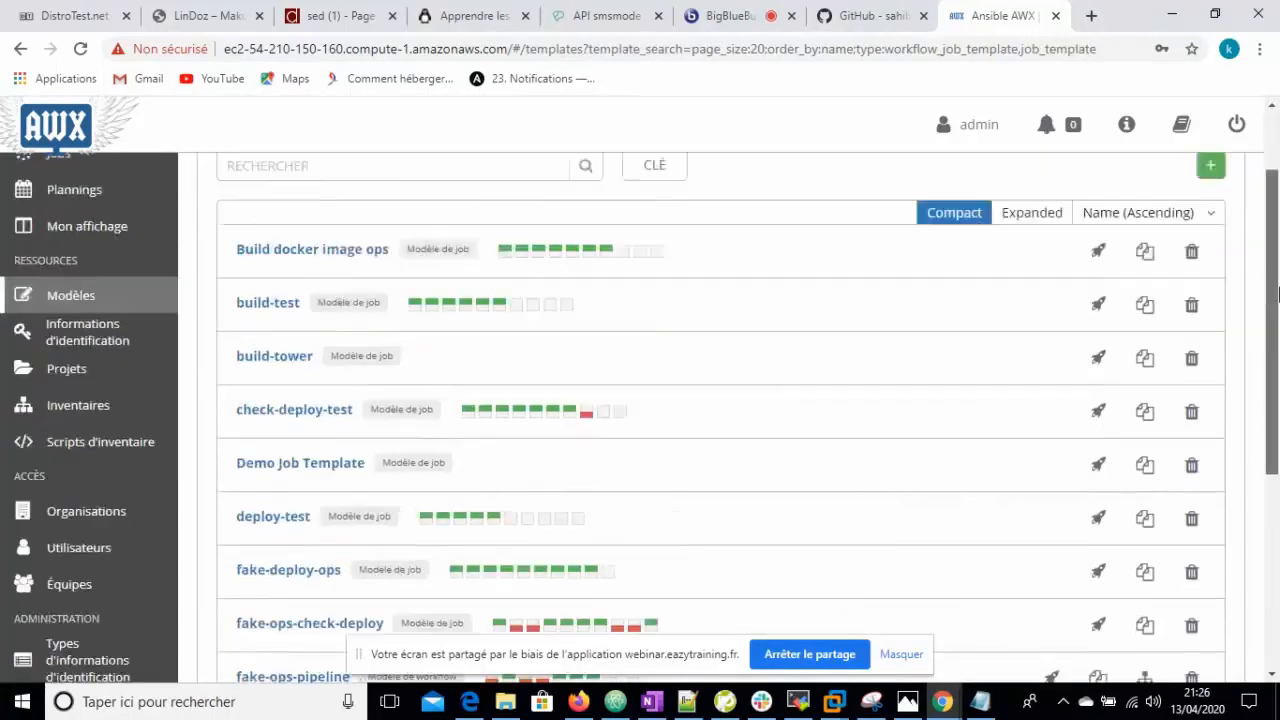
pyautogui.moveTo(1278, 403); pyautogui.dragTo(1278, 306)
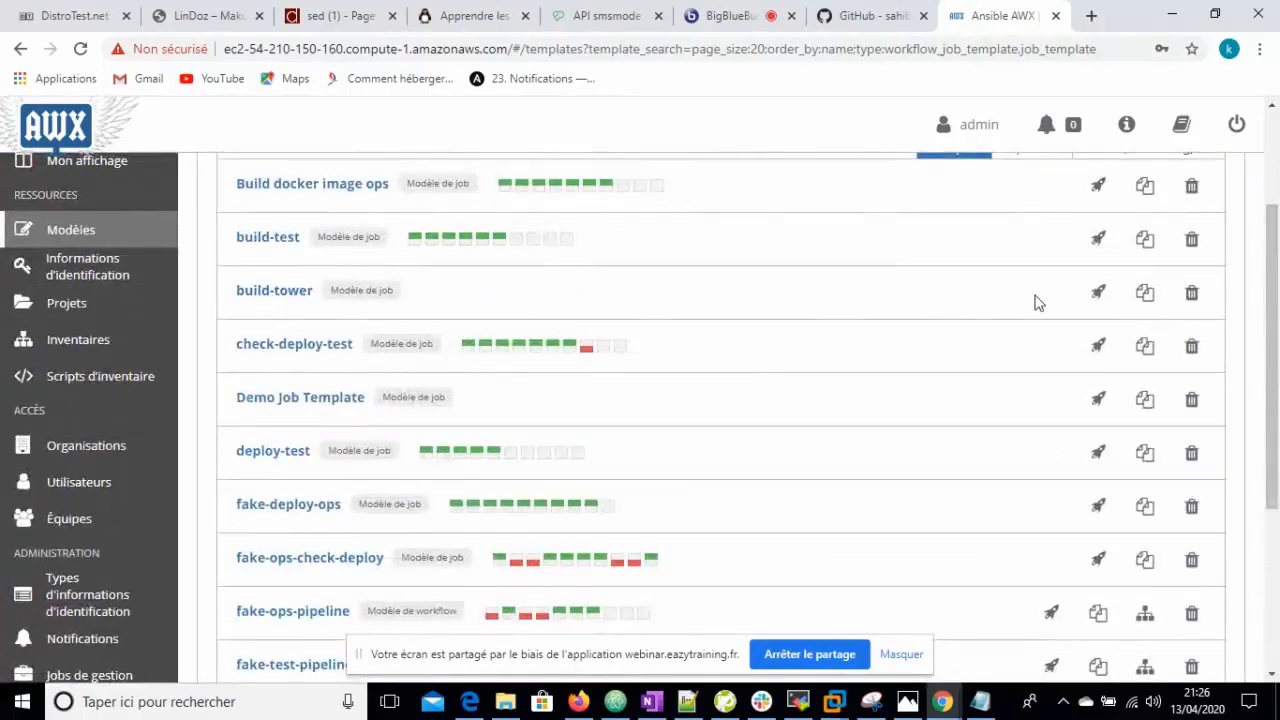
pyautogui.click(1097, 296)
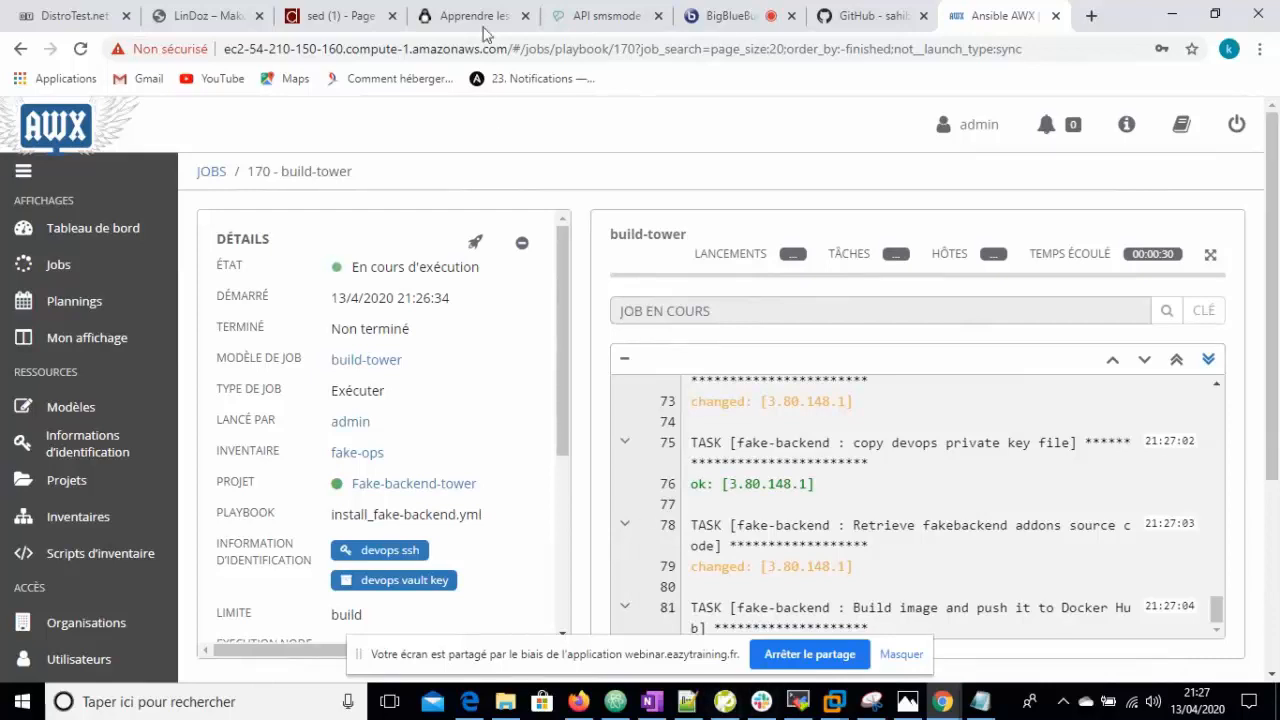
pyautogui.click(579, 700)
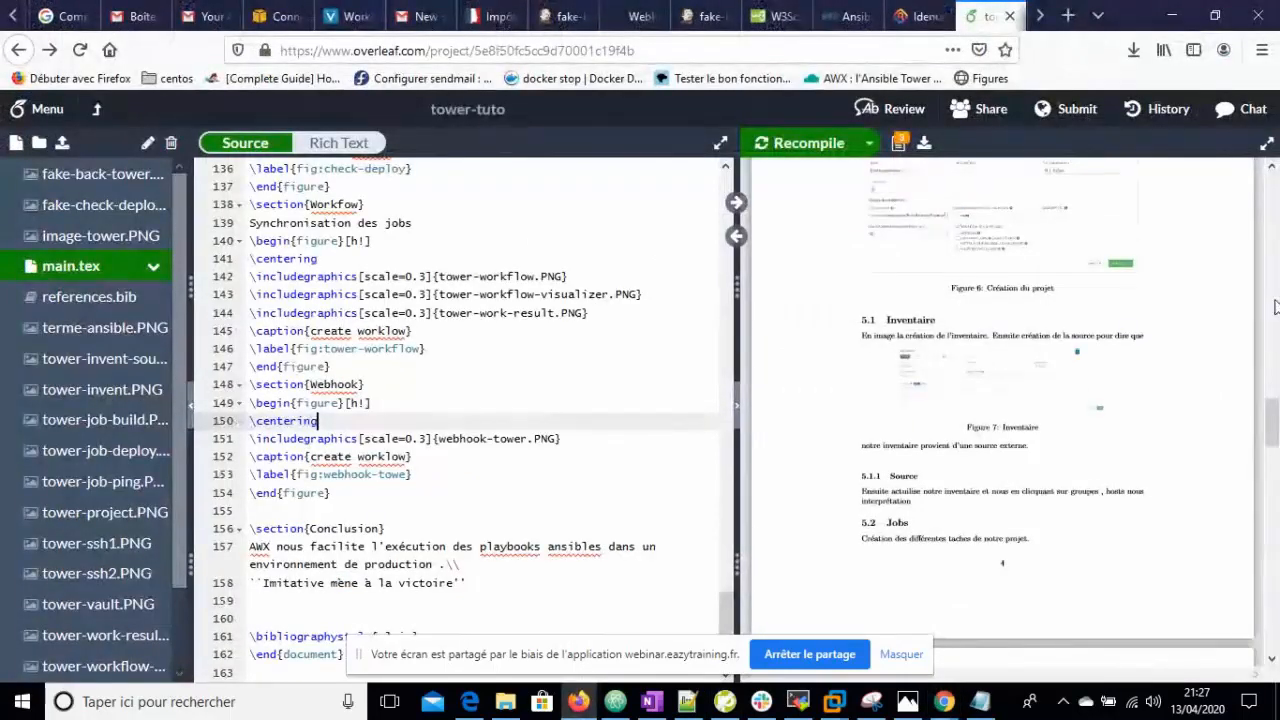
# - Scroll the tower-tuto PDF through Workflow, Webhook and Conclusion, then return to AWX job 170
pyautogui.moveTo(1274, 428); pyautogui.dragTo(1272, 195)
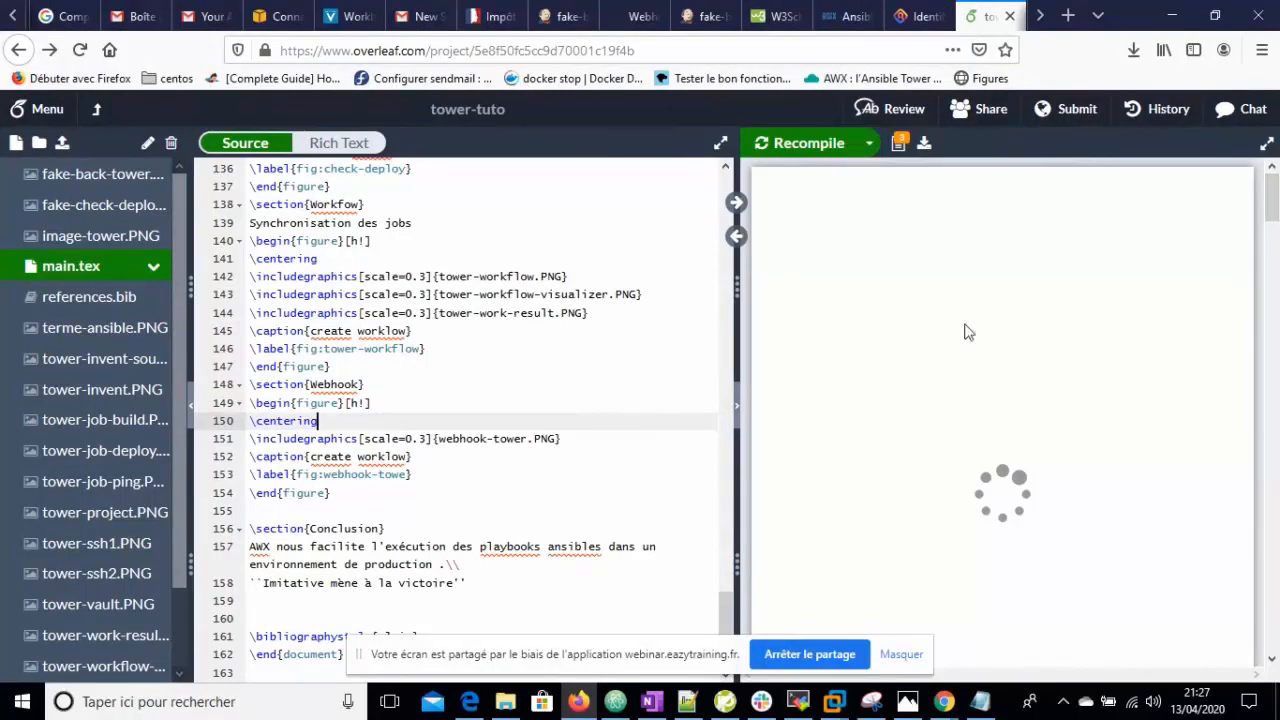
pyautogui.moveTo(1273, 200); pyautogui.dragTo(1273, 308)
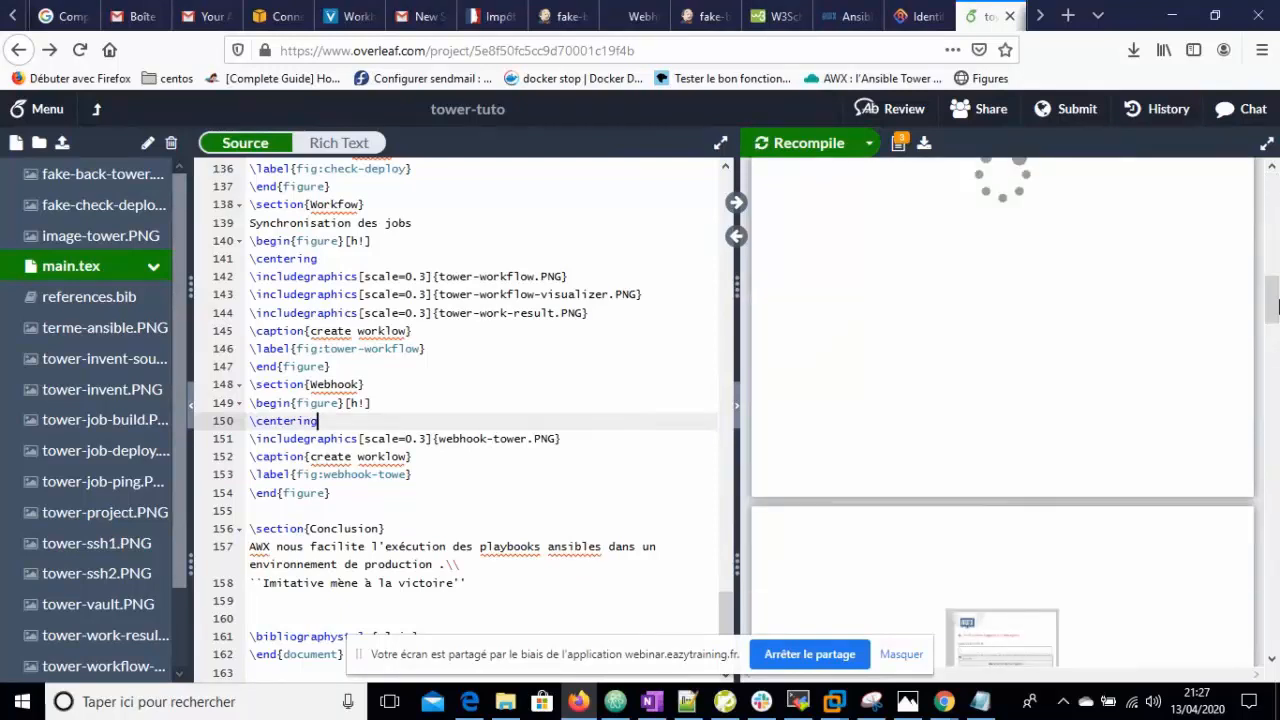
pyautogui.moveTo(1273, 308); pyautogui.dragTo(1272, 572)
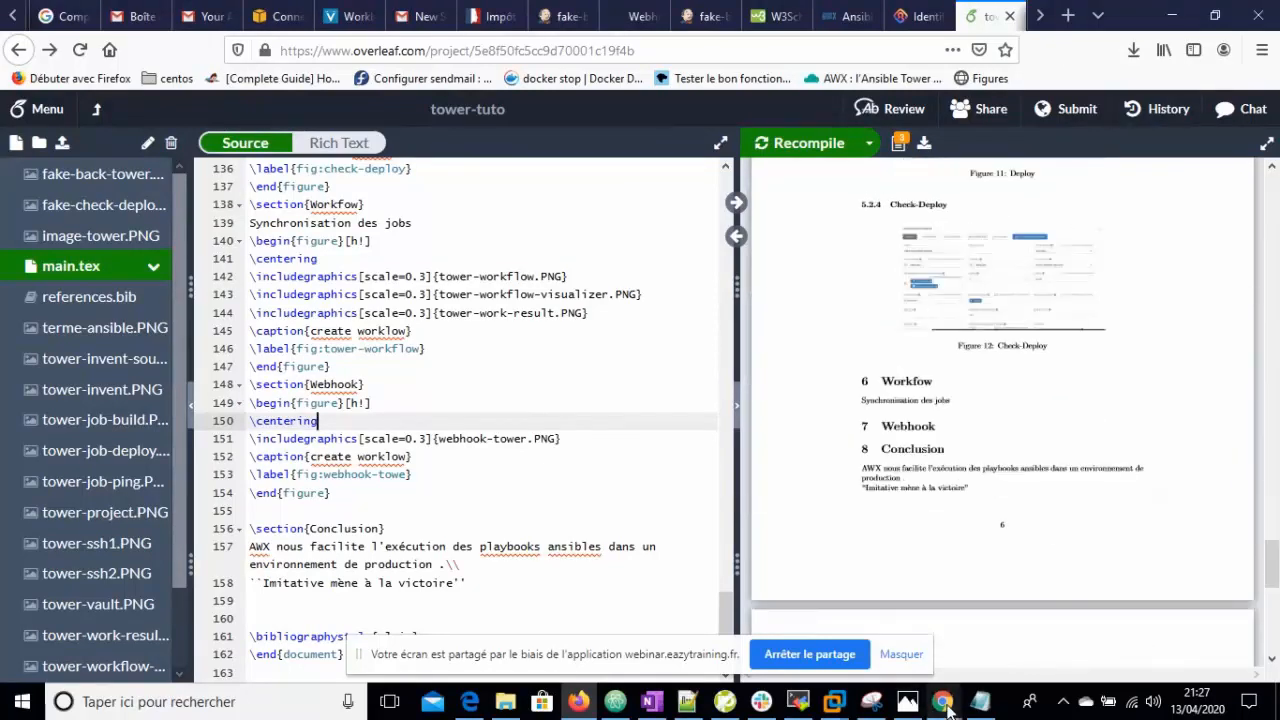
pyautogui.moveTo(943, 701)
pyautogui.moveTo(1033, 564)
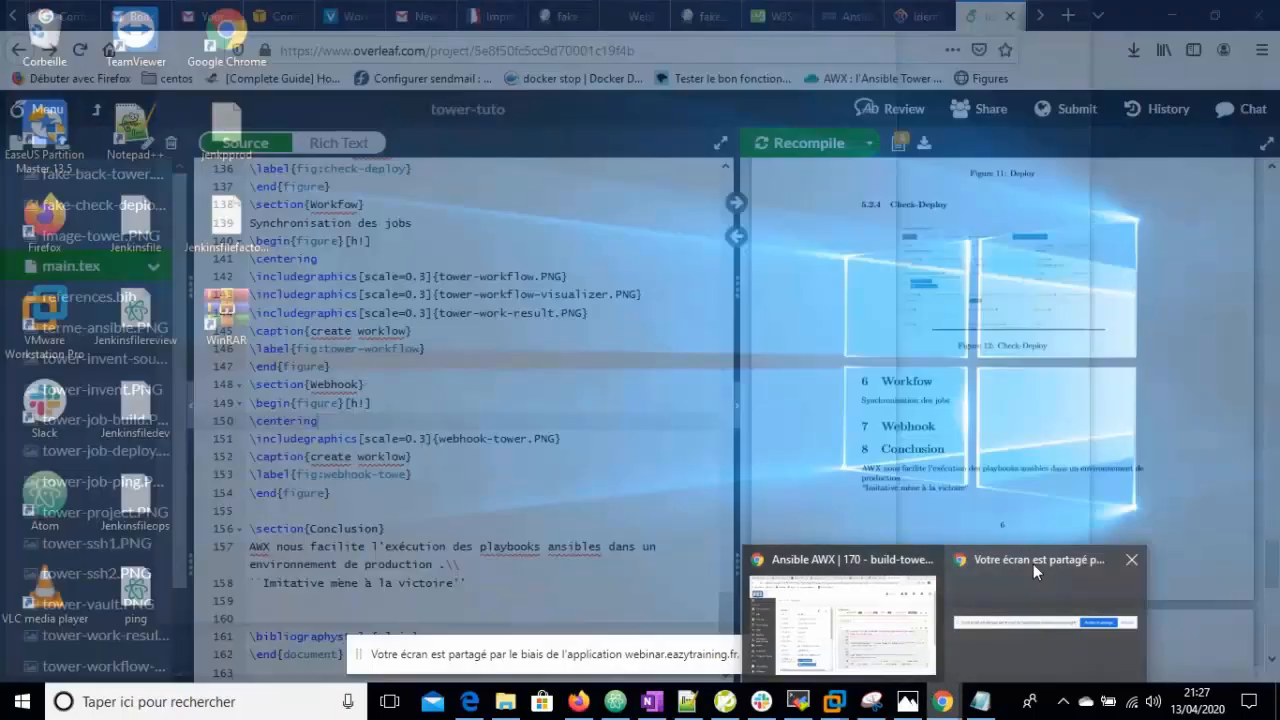
pyautogui.click(845, 600)
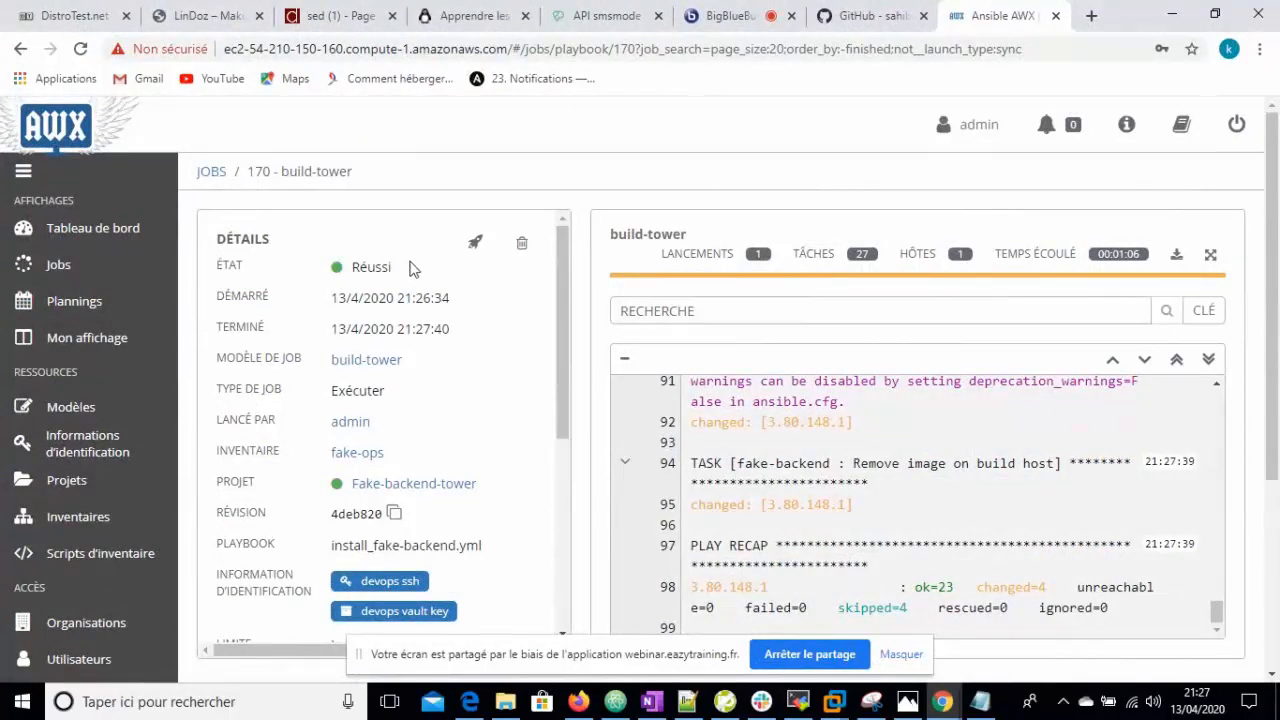
# - Confirm build-tower job 170 succeeded and go back to the 14-template list
pyautogui.moveTo(1278, 412)
pyautogui.mouseDown()
pyautogui.moveTo(1278, 468)
pyautogui.moveTo(1278, 423)
pyautogui.mouseUp()
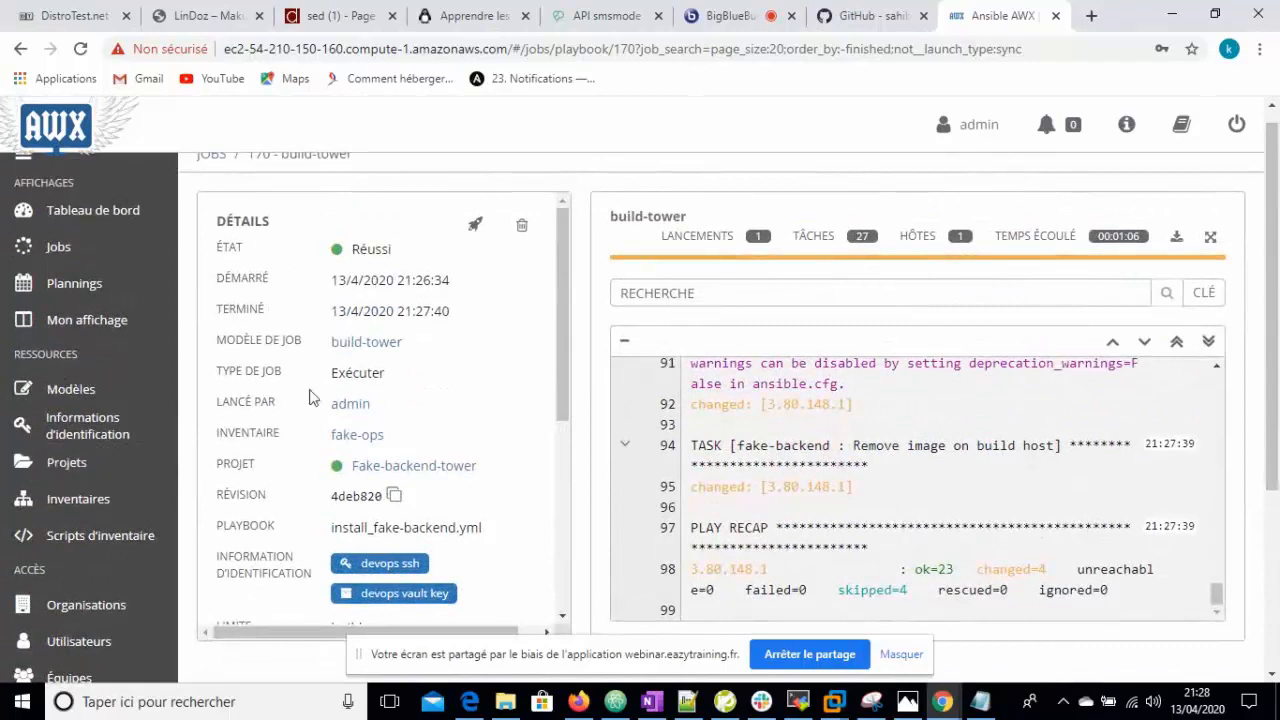
pyautogui.click(68, 390)
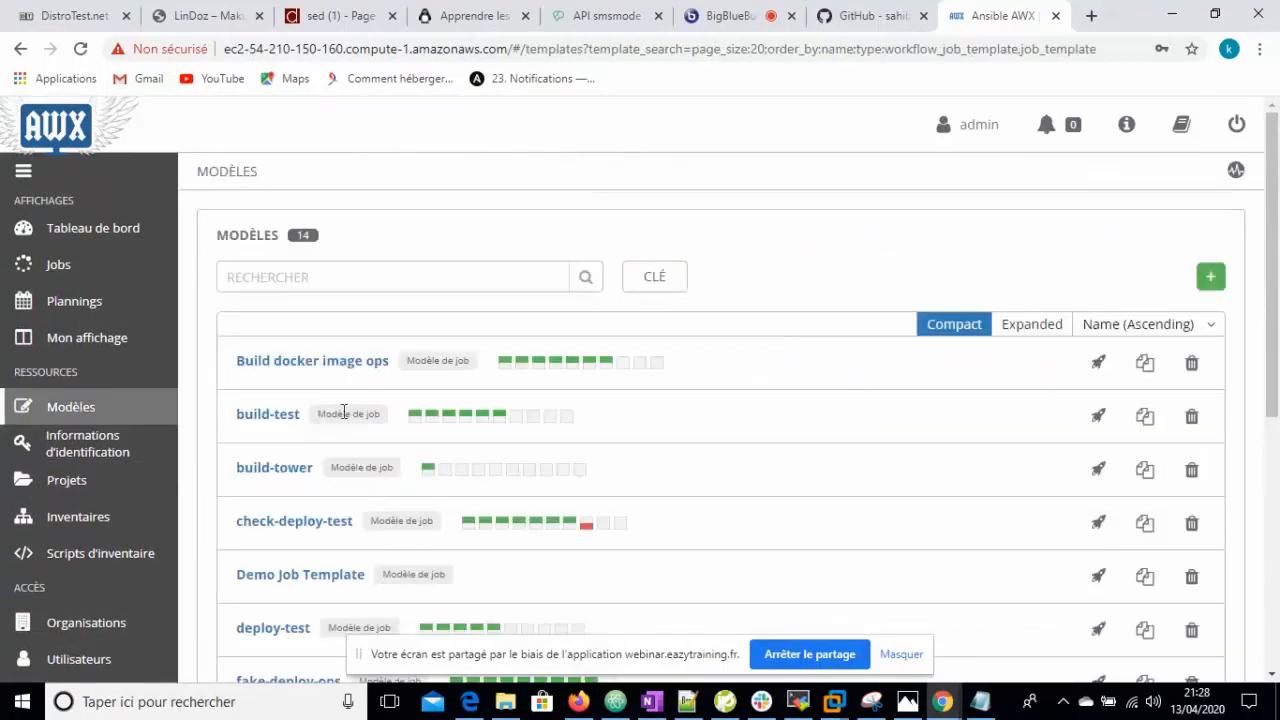
# - Start a new job template with the fake-ops inventory and the Fake-backend-tower project
pyautogui.click(1213, 284)
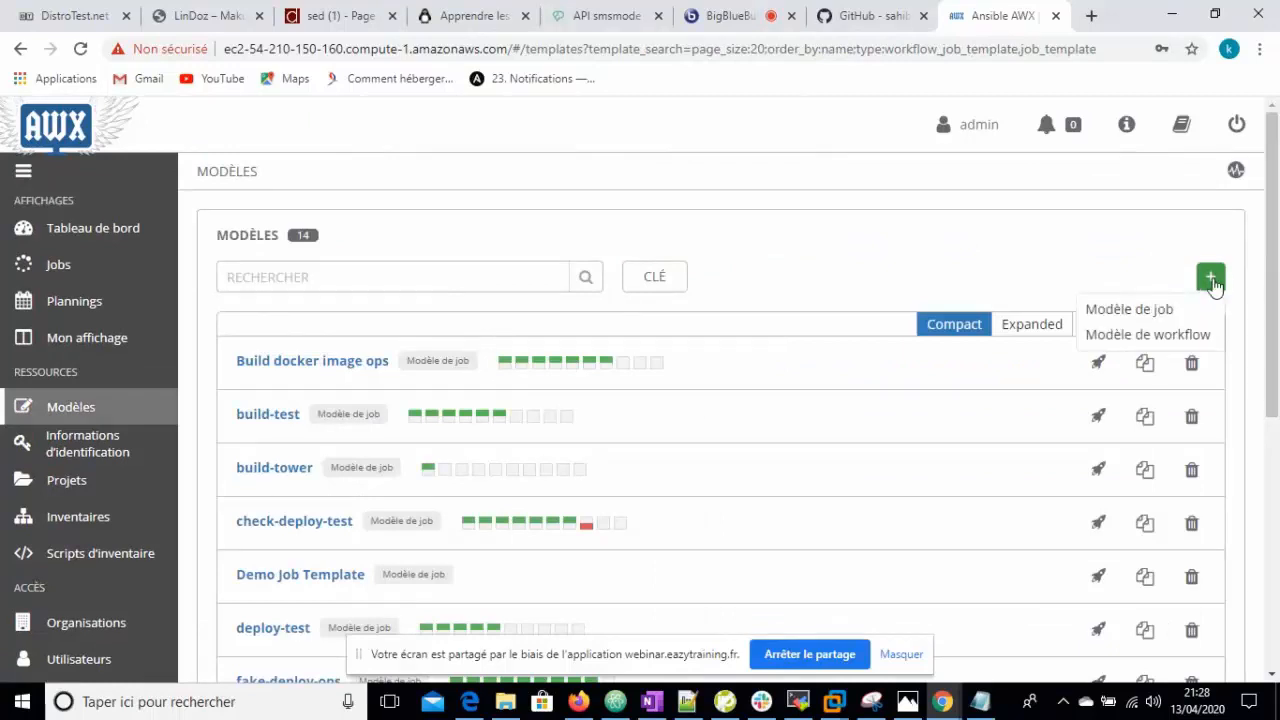
pyautogui.click(1158, 306)
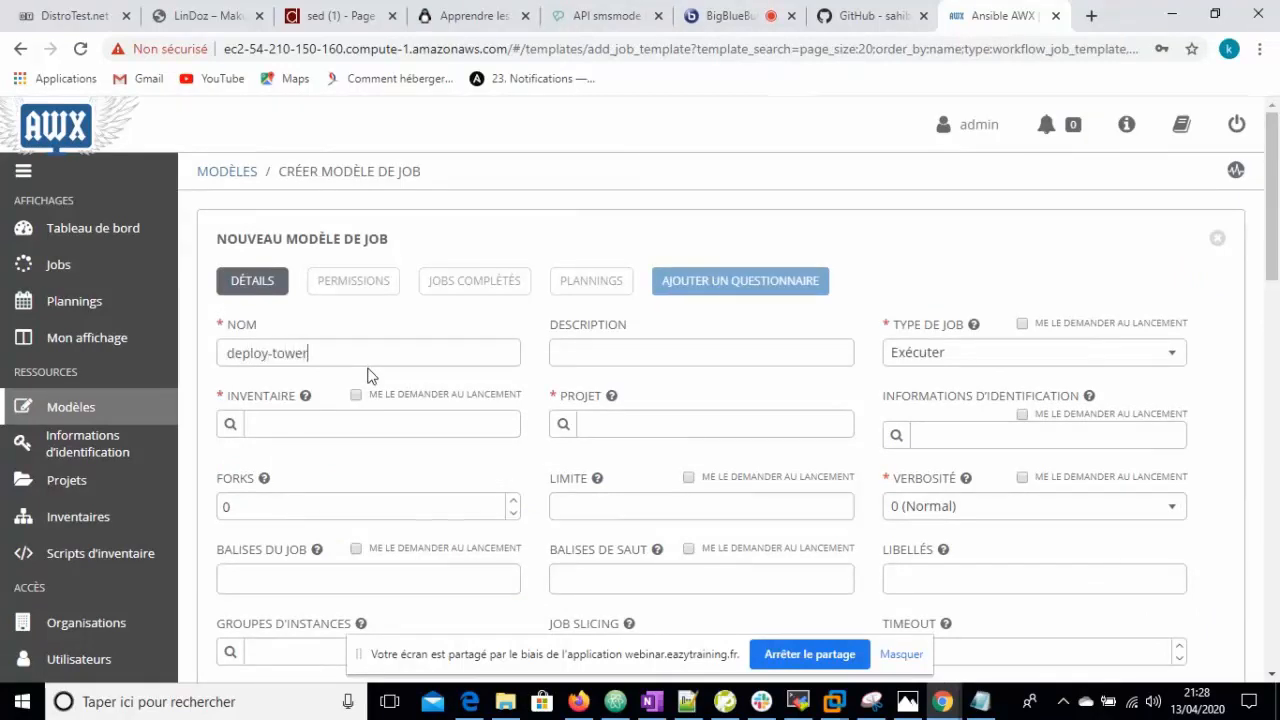
pyautogui.click(232, 426)
pyautogui.click(389, 437)
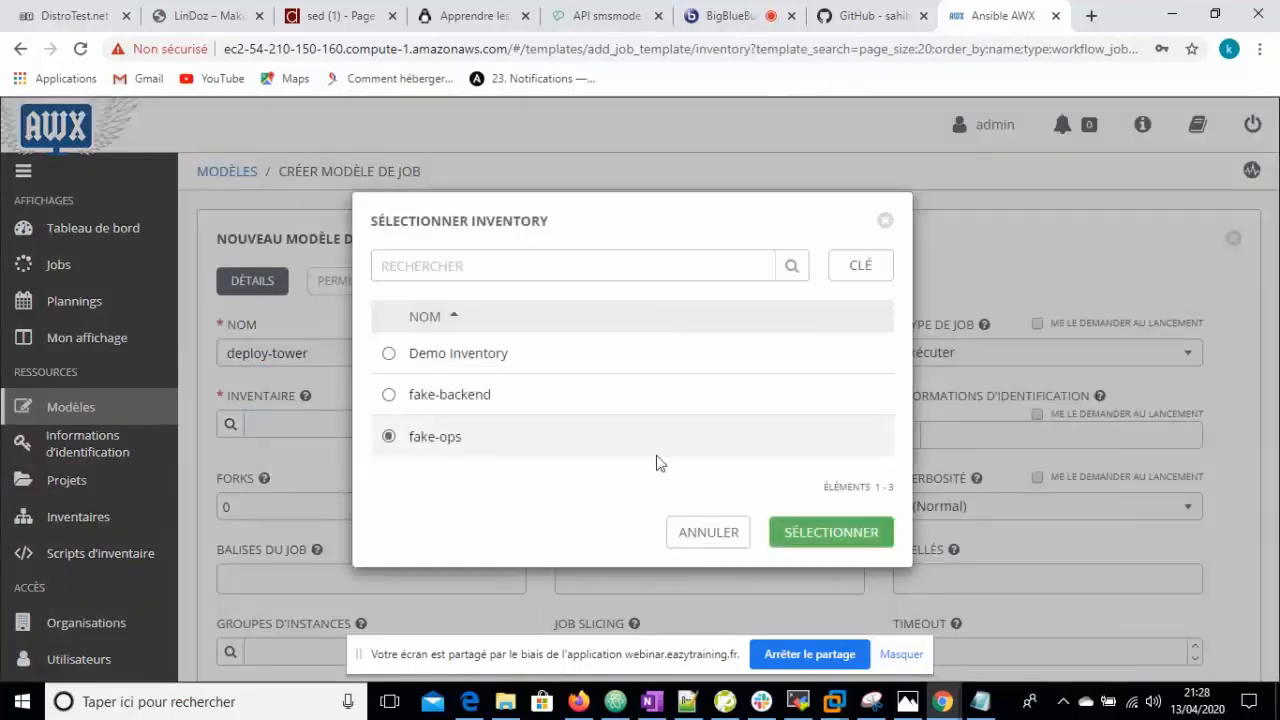
pyautogui.click(818, 533)
pyautogui.click(568, 424)
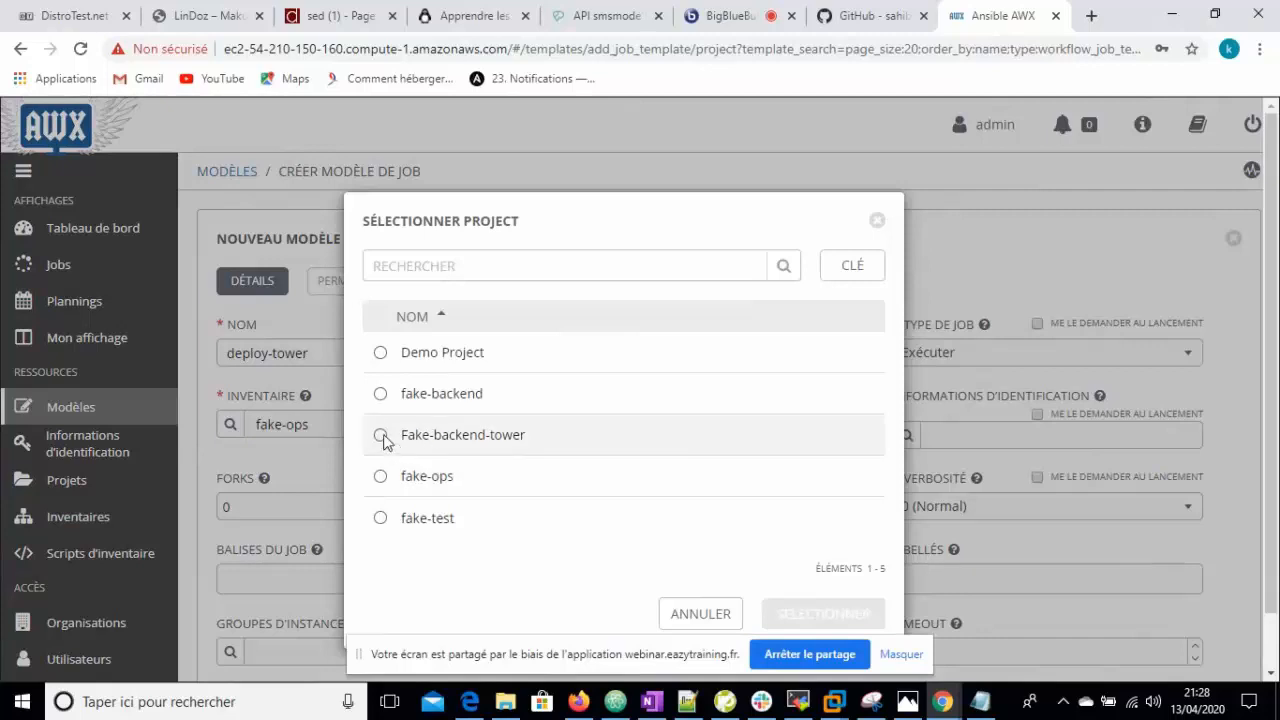
pyautogui.click(381, 436)
pyautogui.click(836, 614)
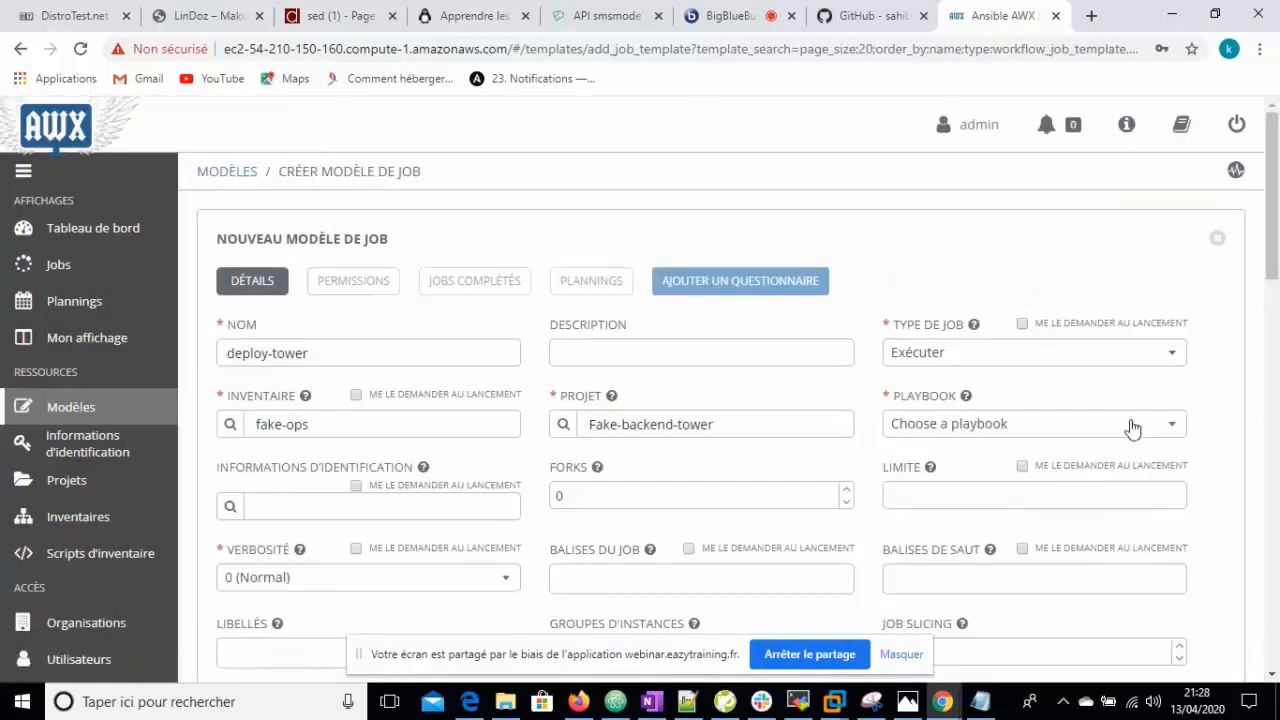
# - Choose install_fake-backend.yml as the playbook and add prod as a job tag
pyautogui.click(1174, 428)
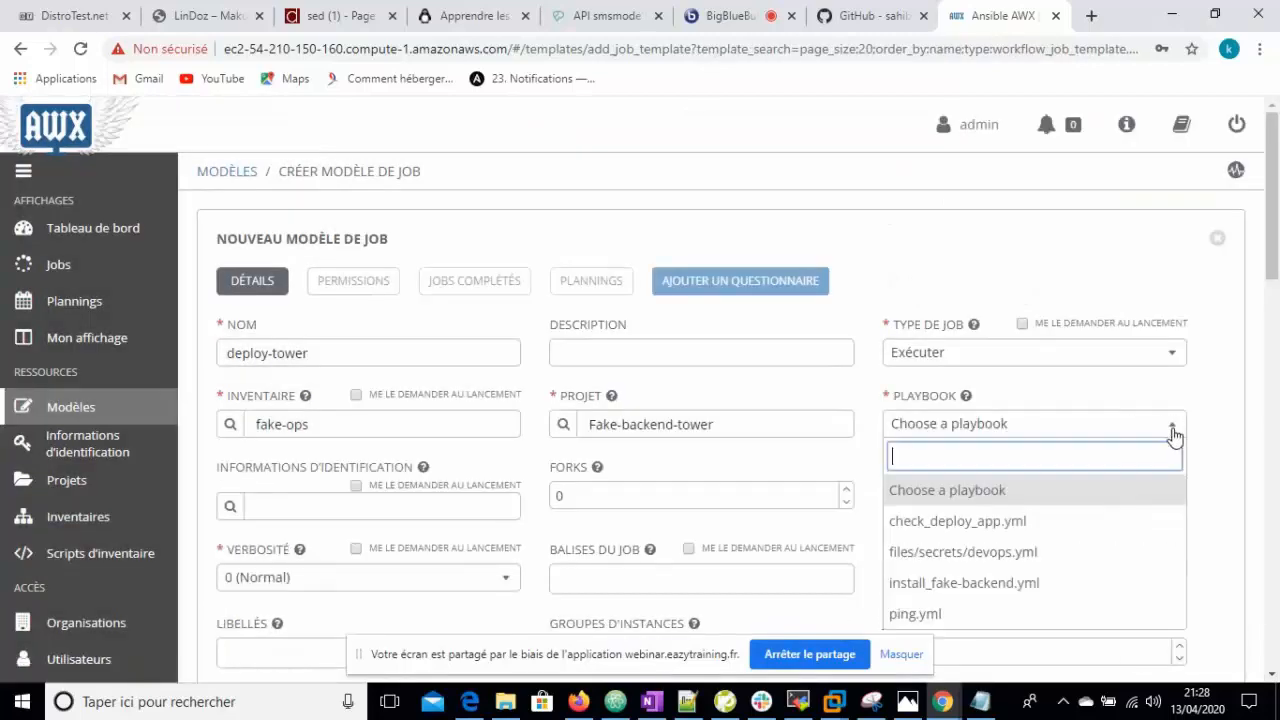
pyautogui.click(1048, 582)
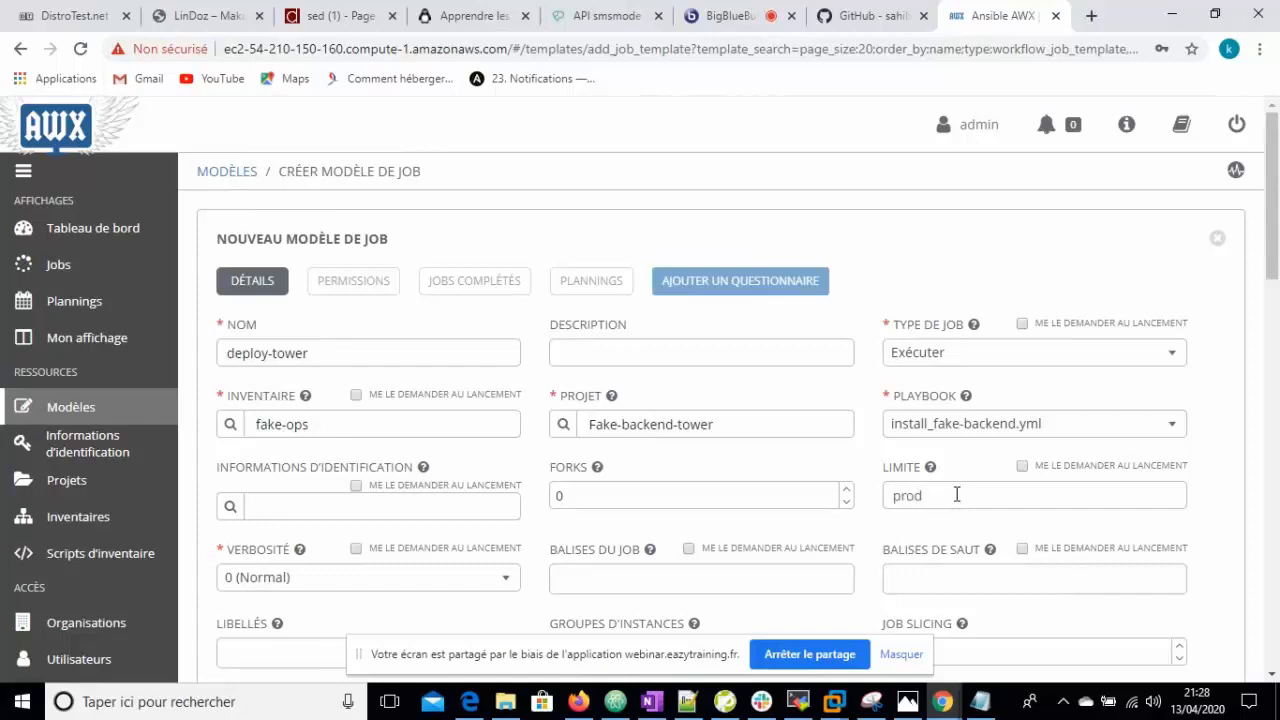
pyautogui.click(664, 583)
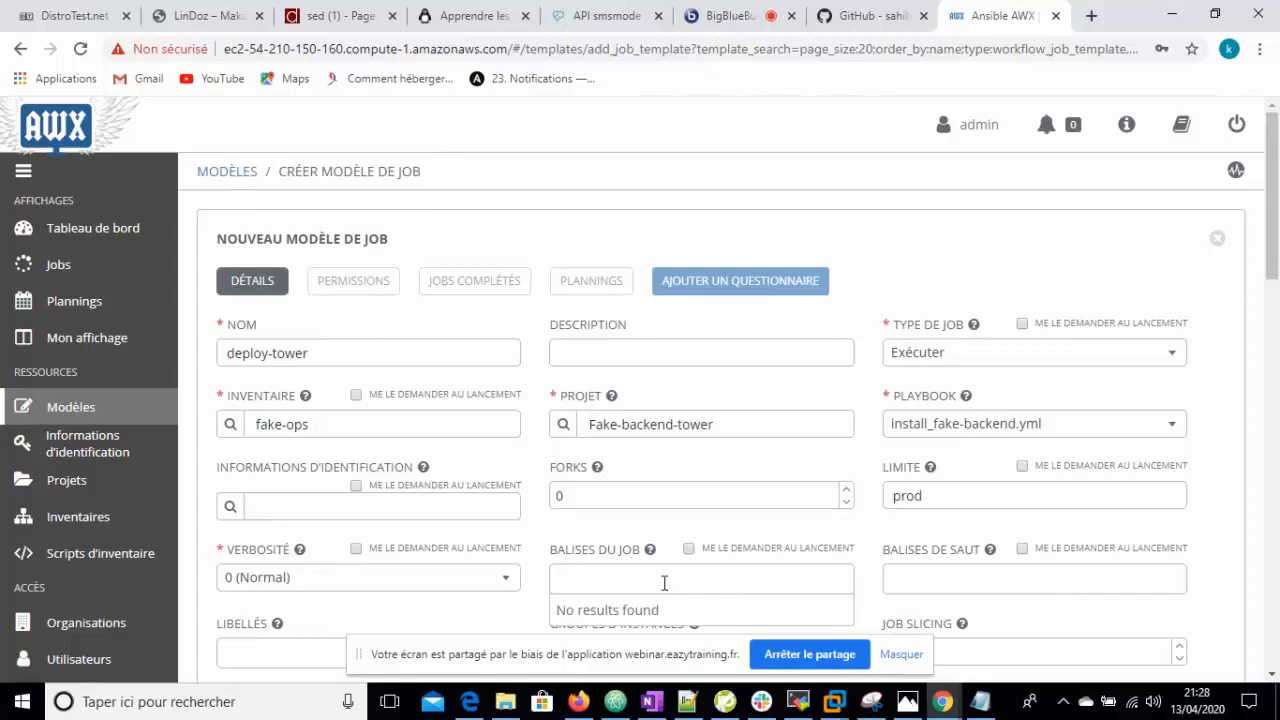
pyautogui.click(663, 583)
pyautogui.write('pro')
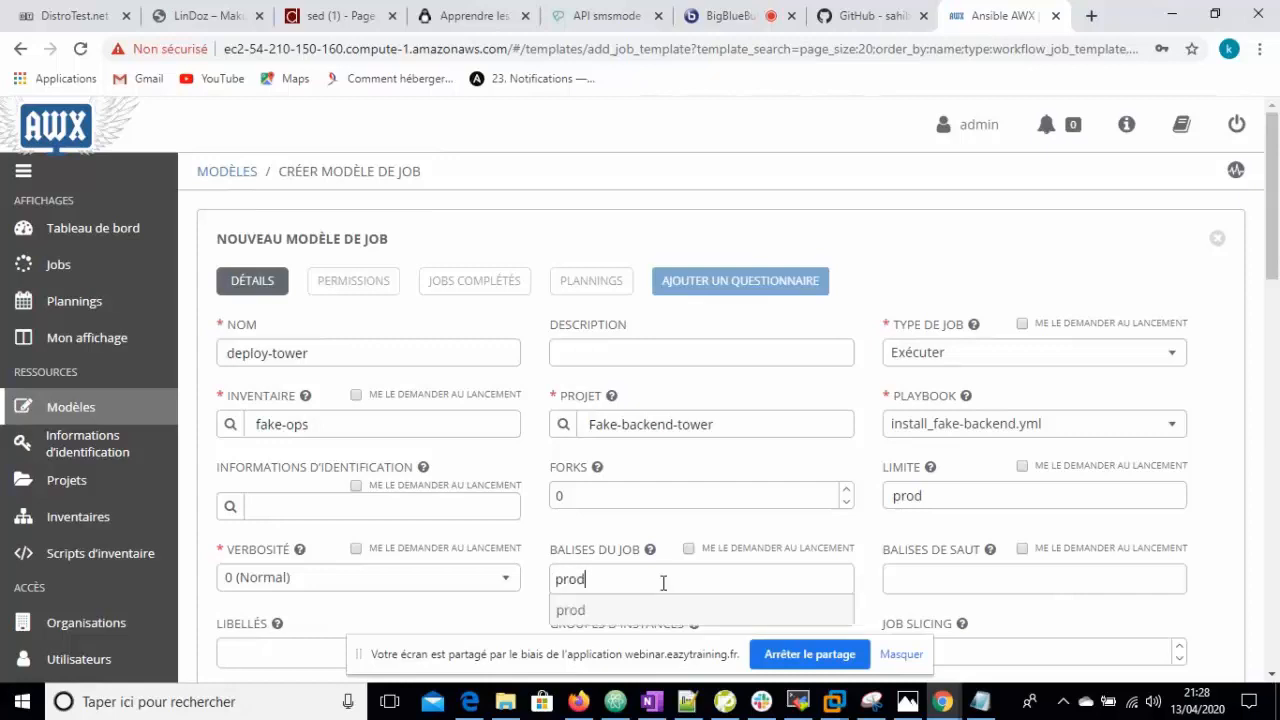
pyautogui.write('d')
pyautogui.click(578, 610)
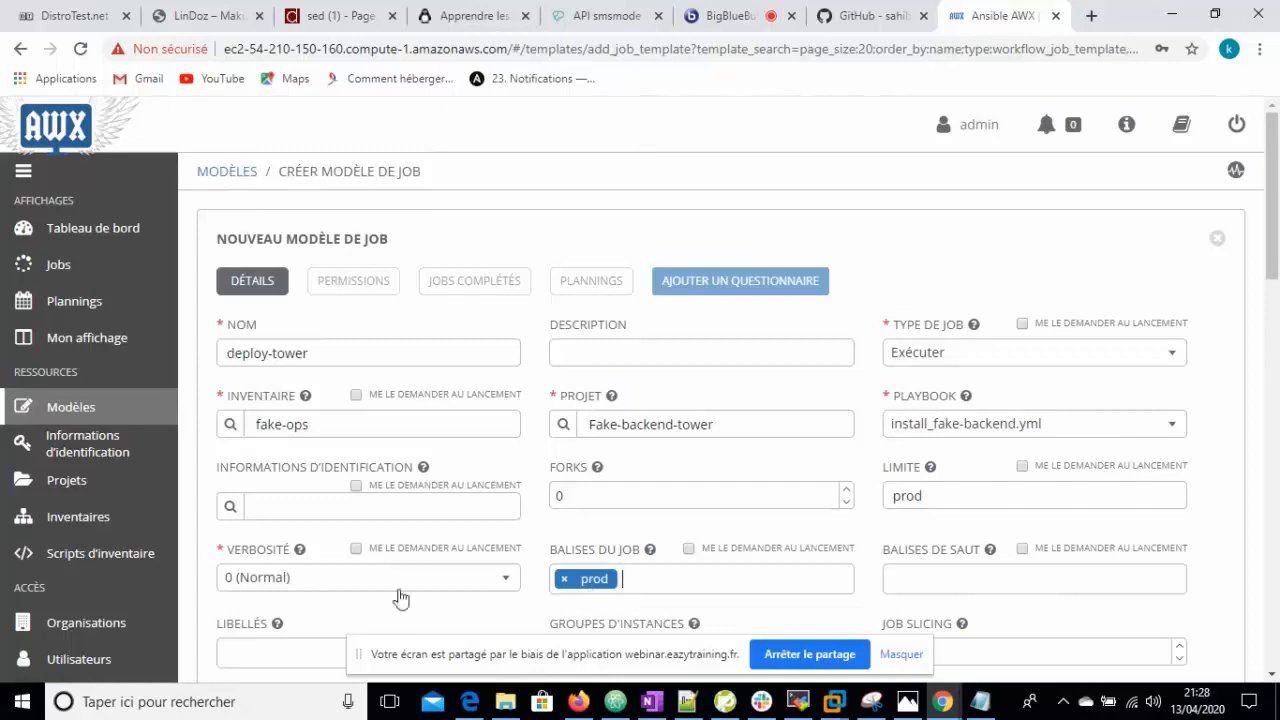
pyautogui.click(231, 507)
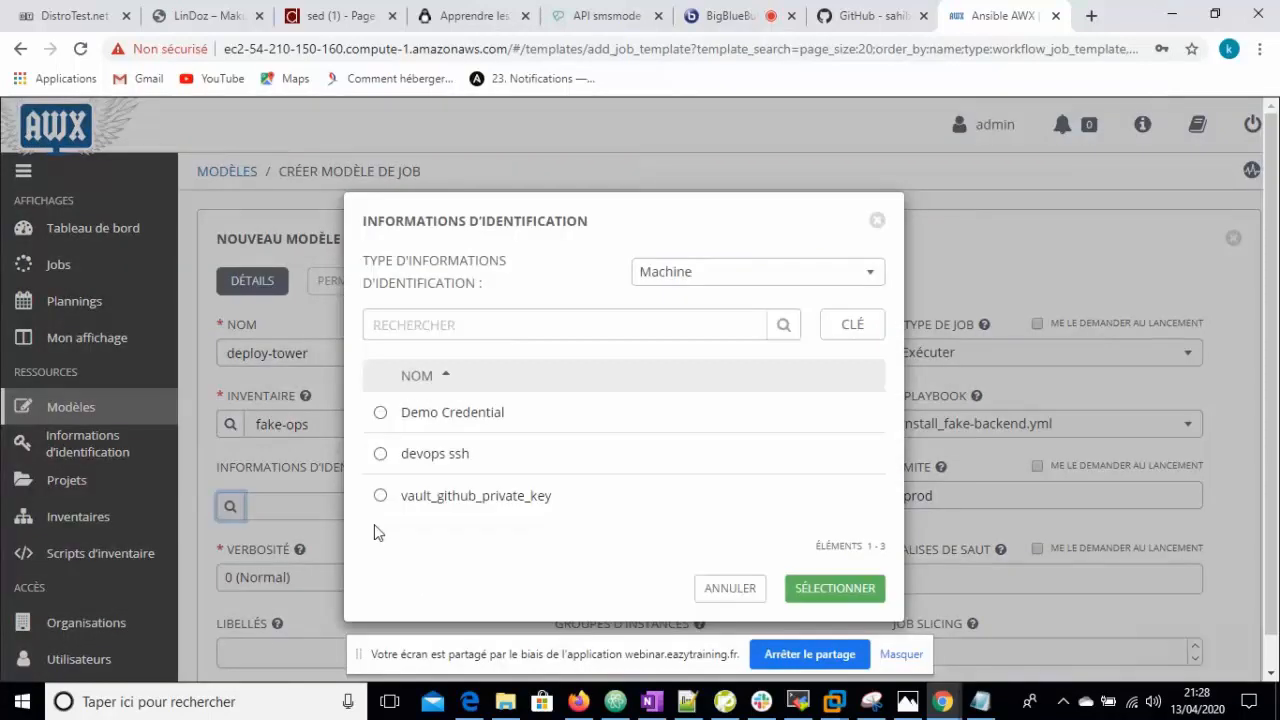
# - Select the devops ssh machine credential plus the devops vault key vault credential
pyautogui.click(381, 454)
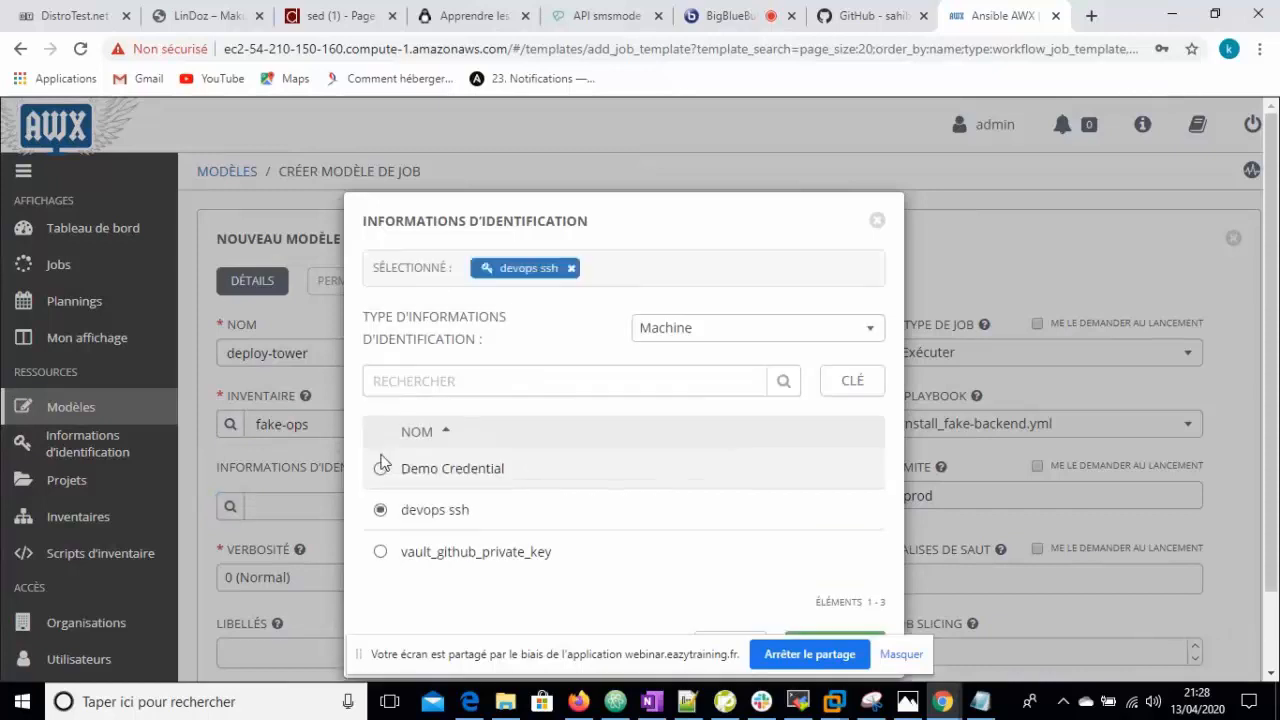
pyautogui.click(878, 334)
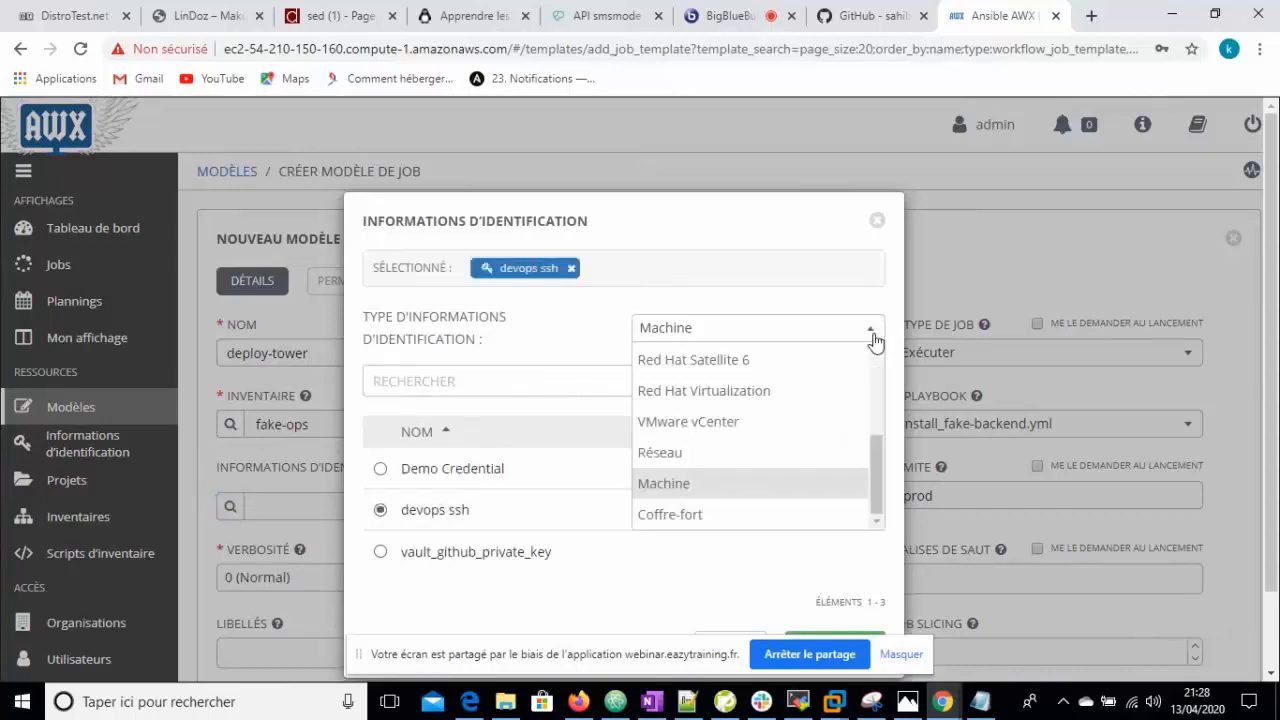
pyautogui.click(753, 517)
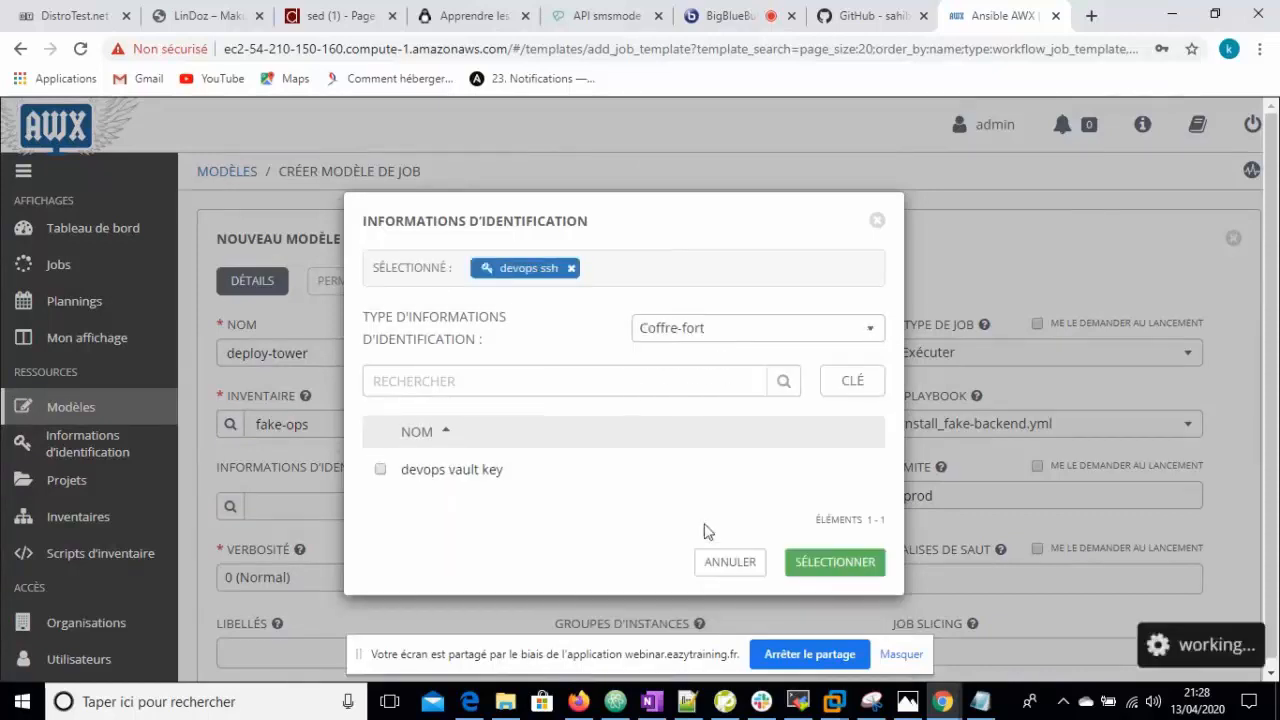
pyautogui.click(381, 469)
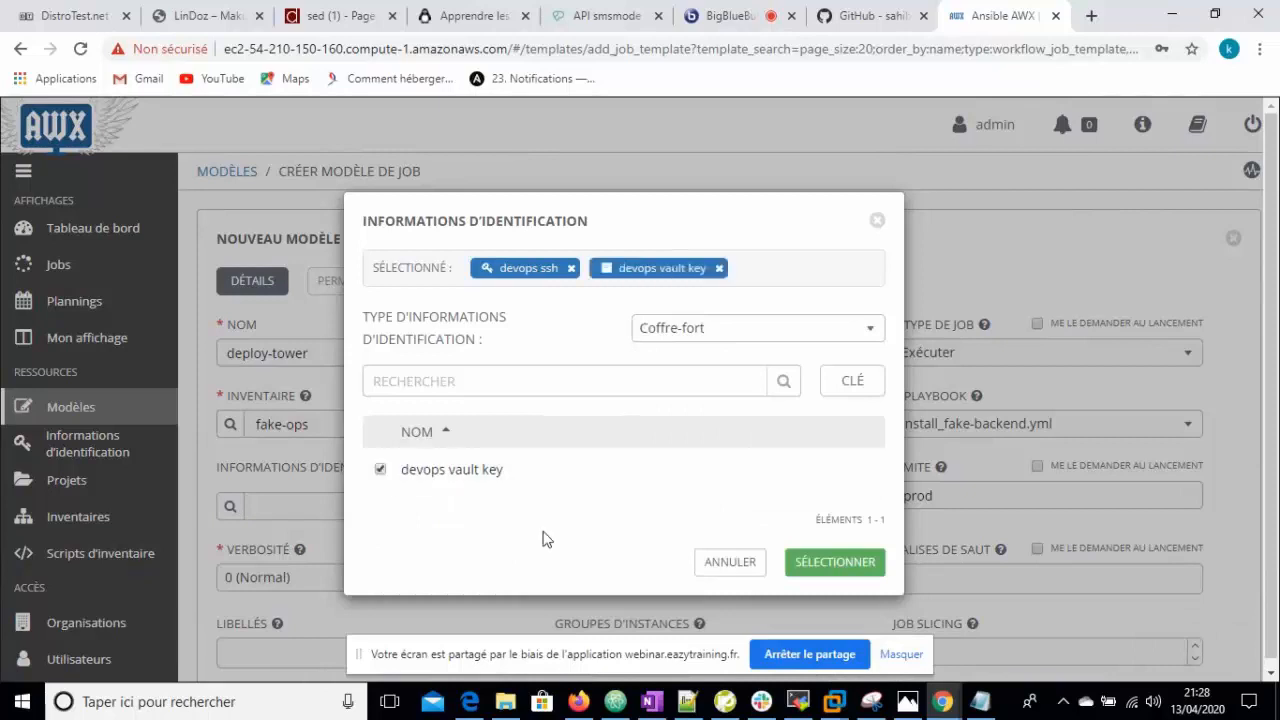
pyautogui.click(848, 563)
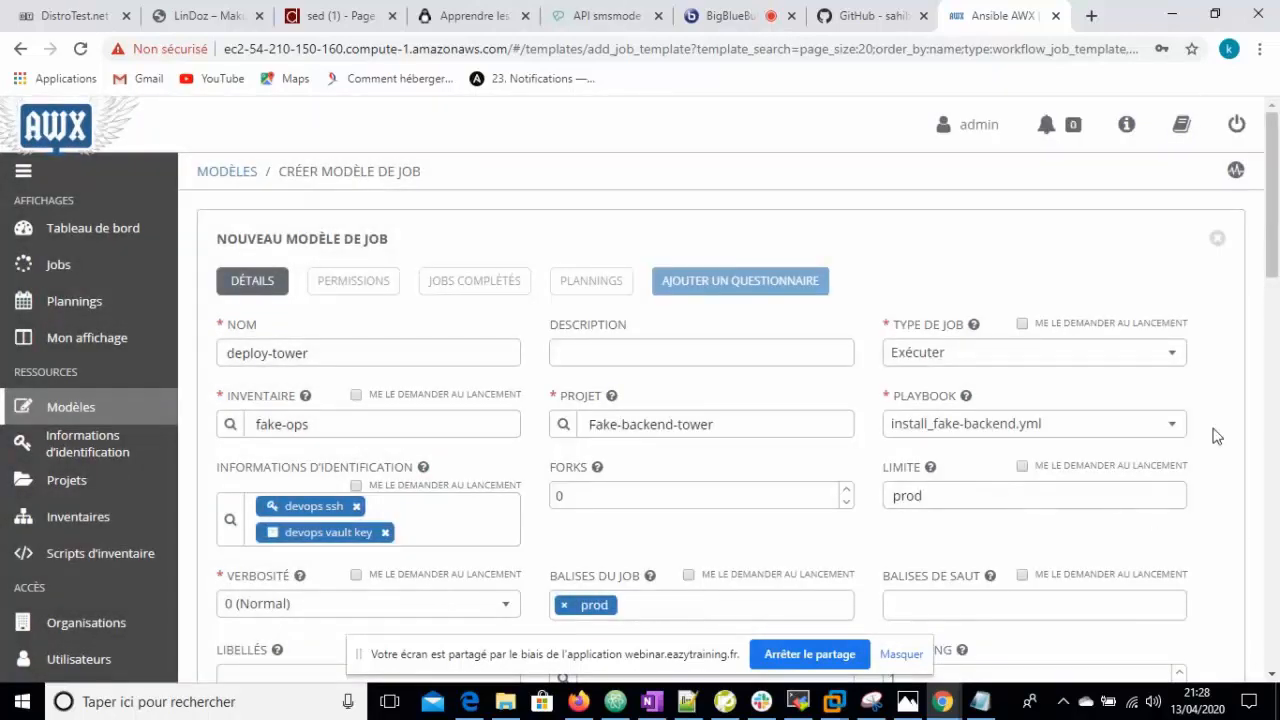
pyautogui.scroll(-1, 1276, 288)
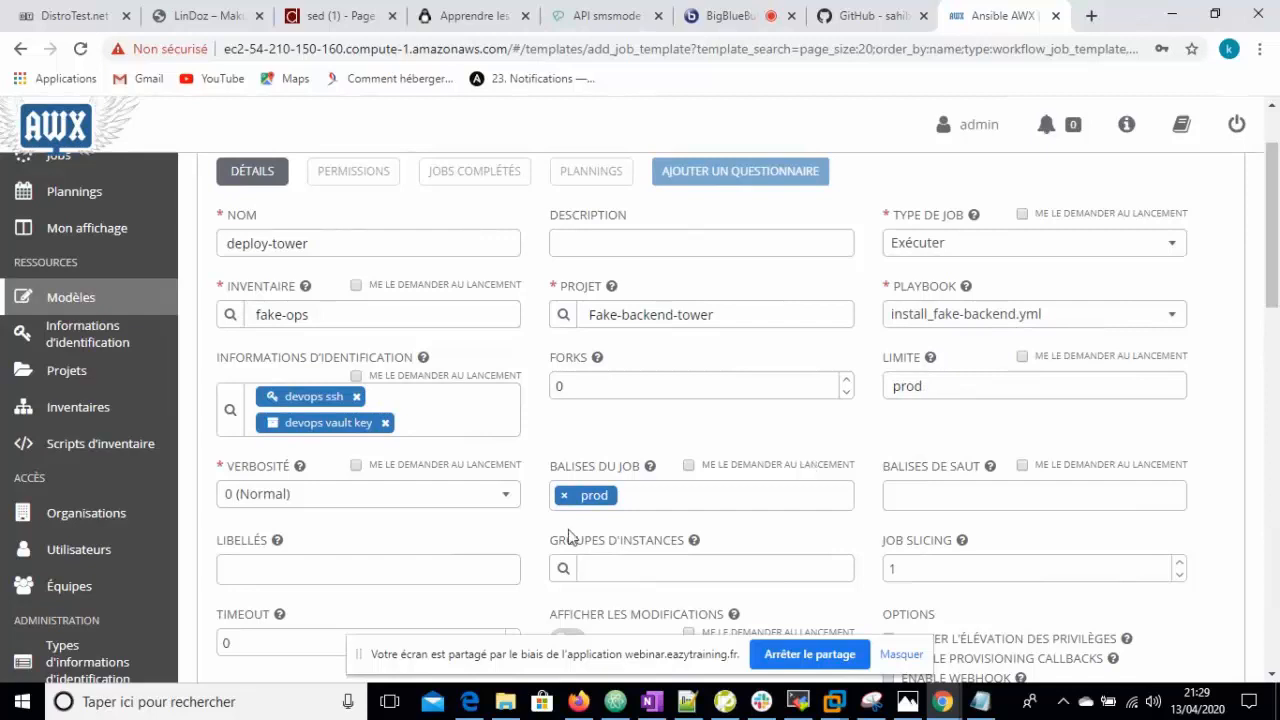
pyautogui.scroll(-2, 1275, 268)
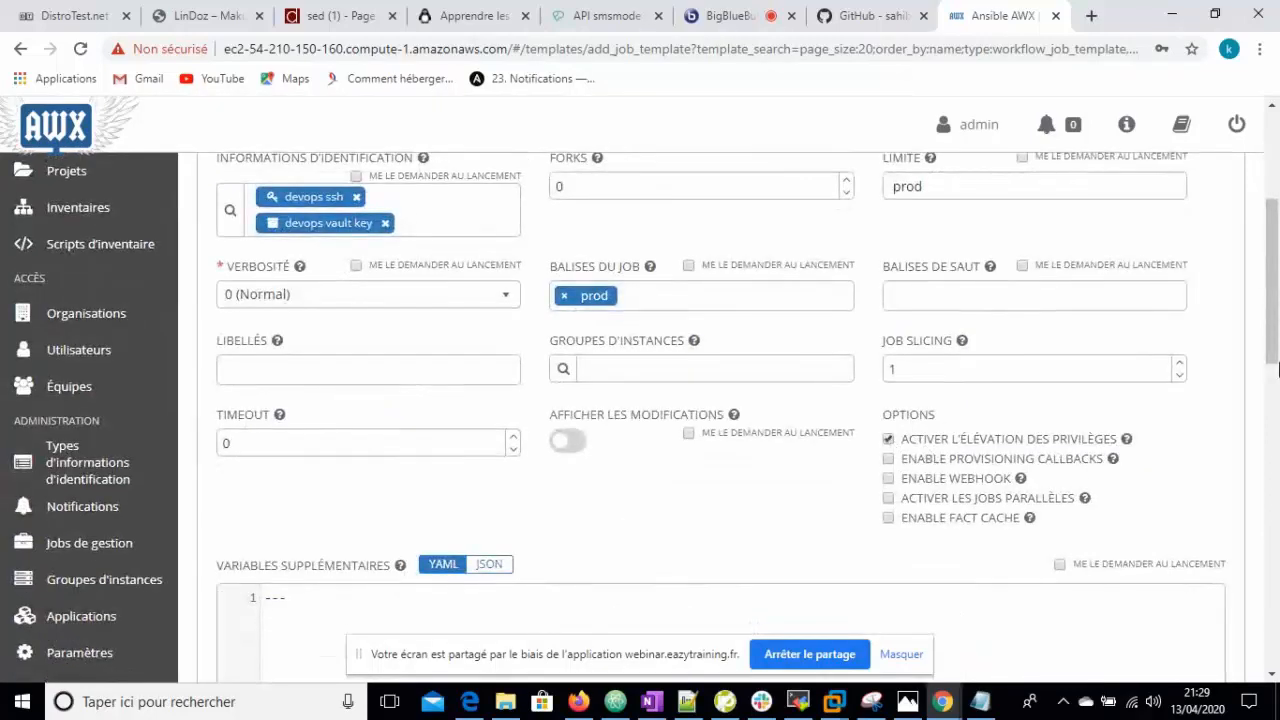
pyautogui.moveTo(1277, 370); pyautogui.dragTo(1275, 253)
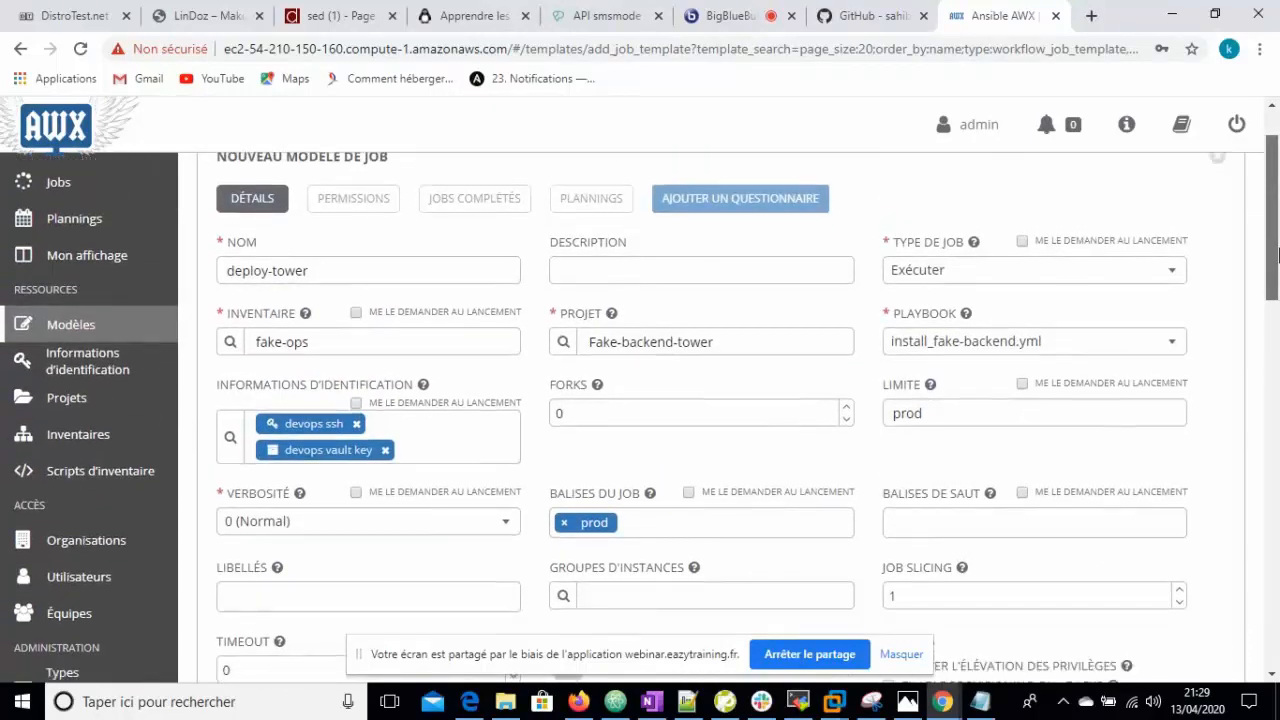
pyautogui.scroll(-5, 1253, 500)
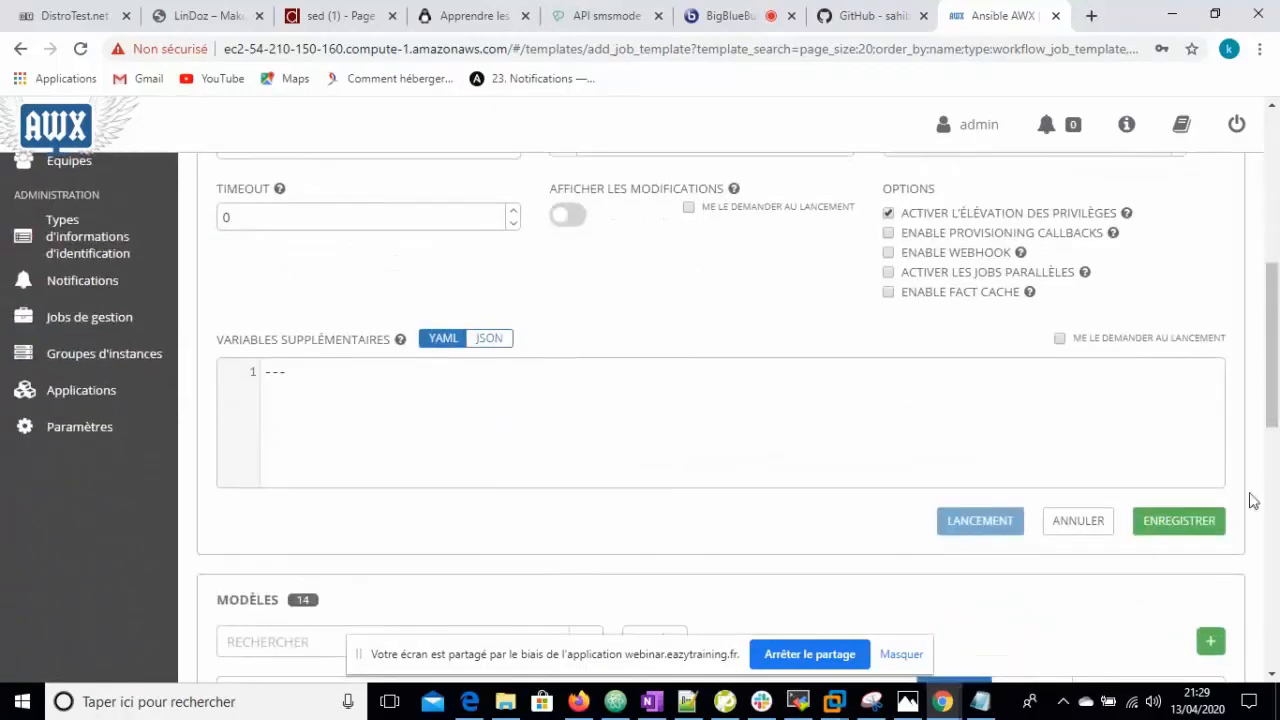
# - Save the deploy-tower template and launch it from the templates list
pyautogui.click(1183, 518)
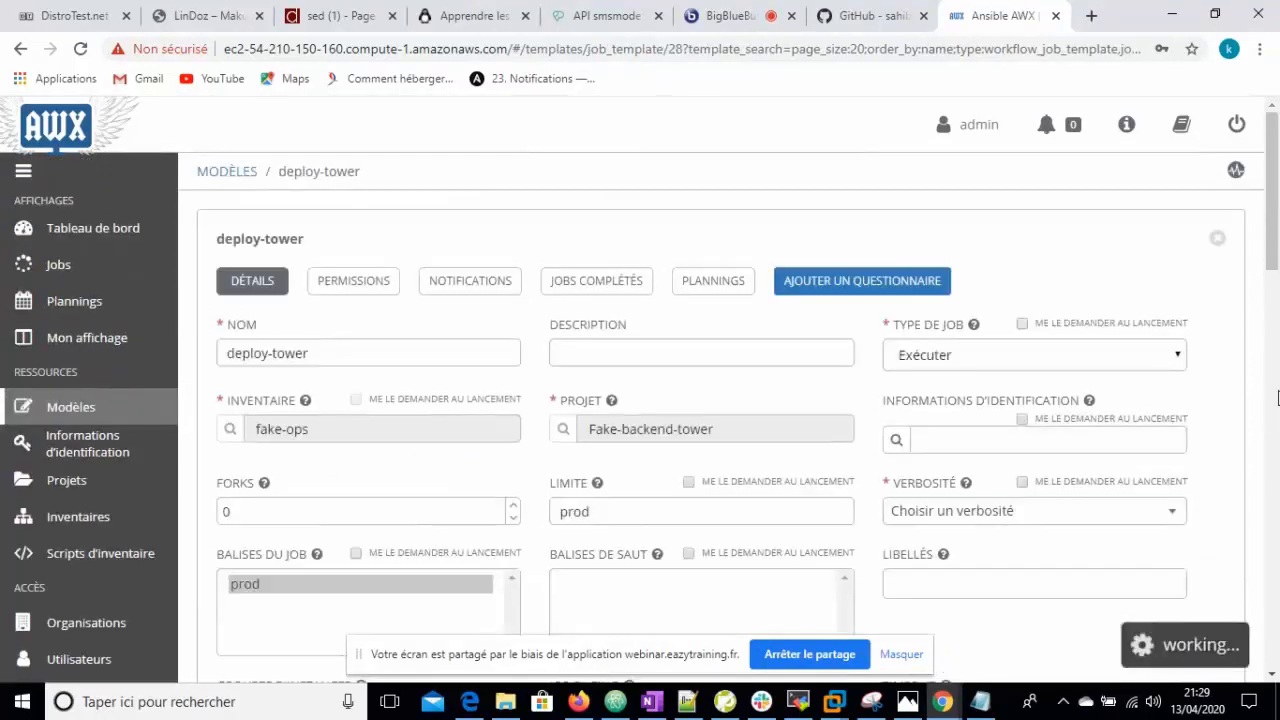
pyautogui.click(1218, 239)
pyautogui.scroll(-1, 1277, 268)
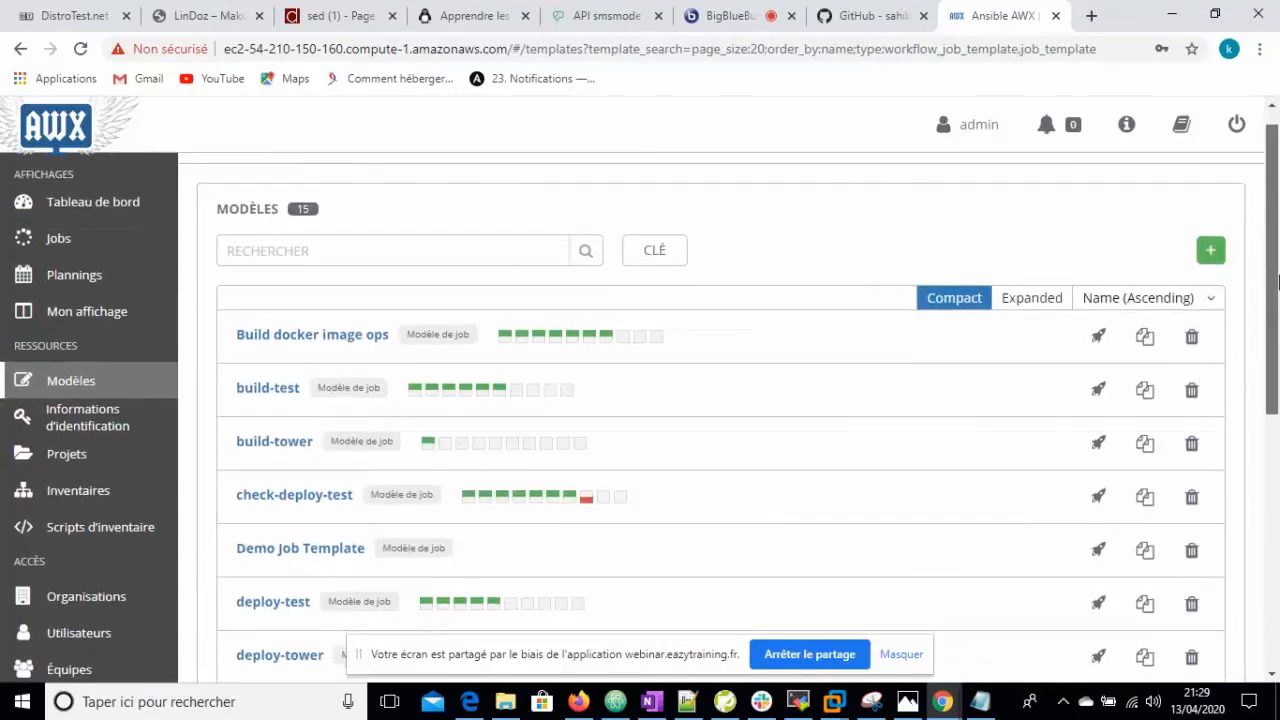
pyautogui.scroll(-2, 1277, 283)
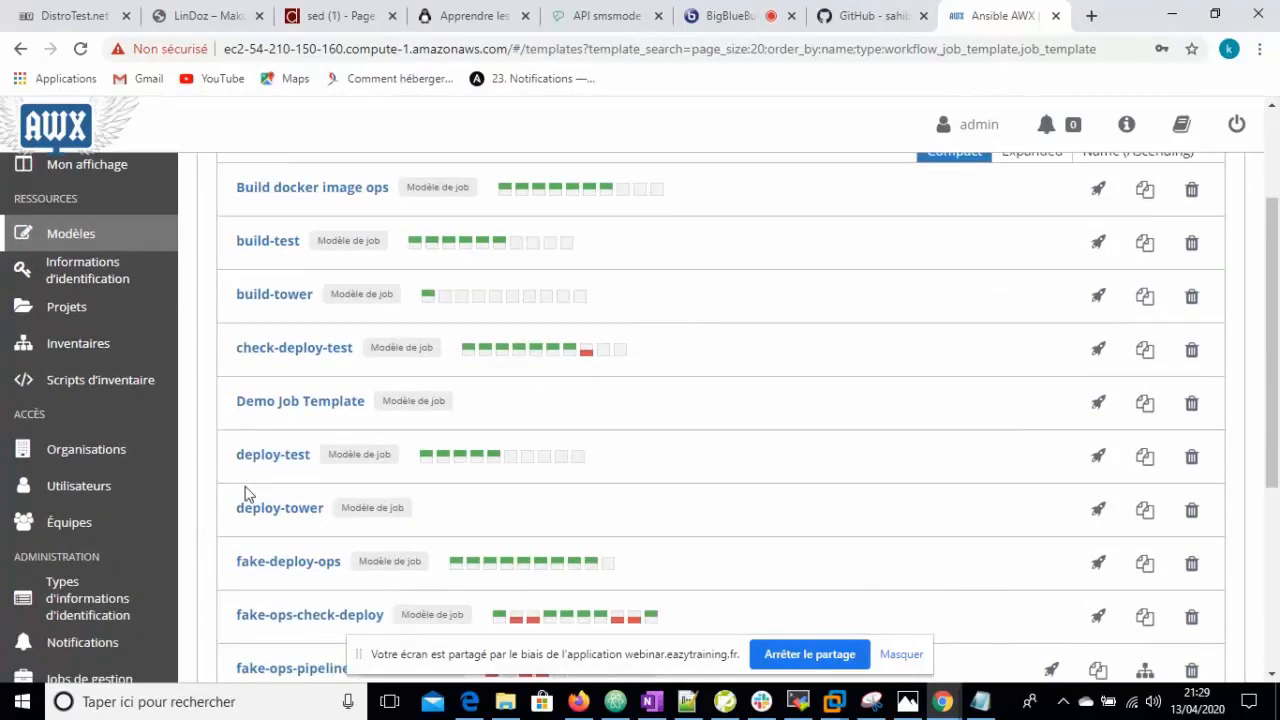
pyautogui.click(1098, 512)
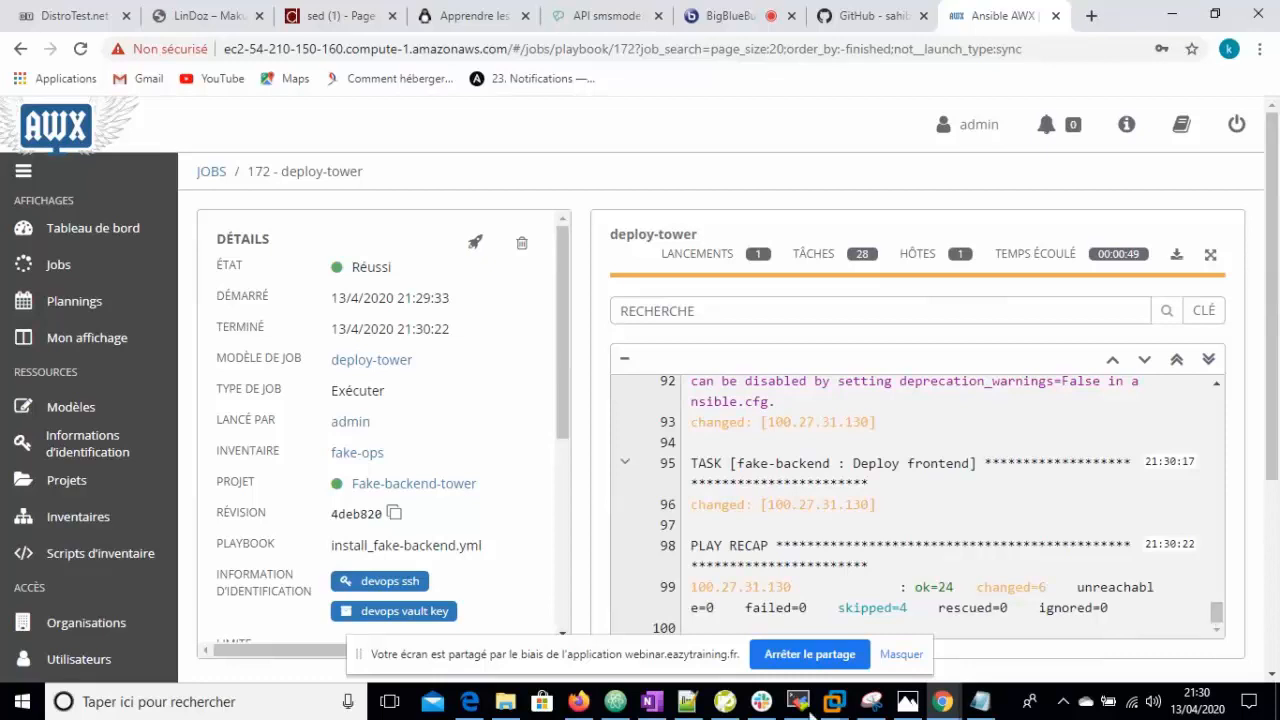
# - Return to the templates list once job 172 deploy-tower shows Réussi
pyautogui.click(70, 416)
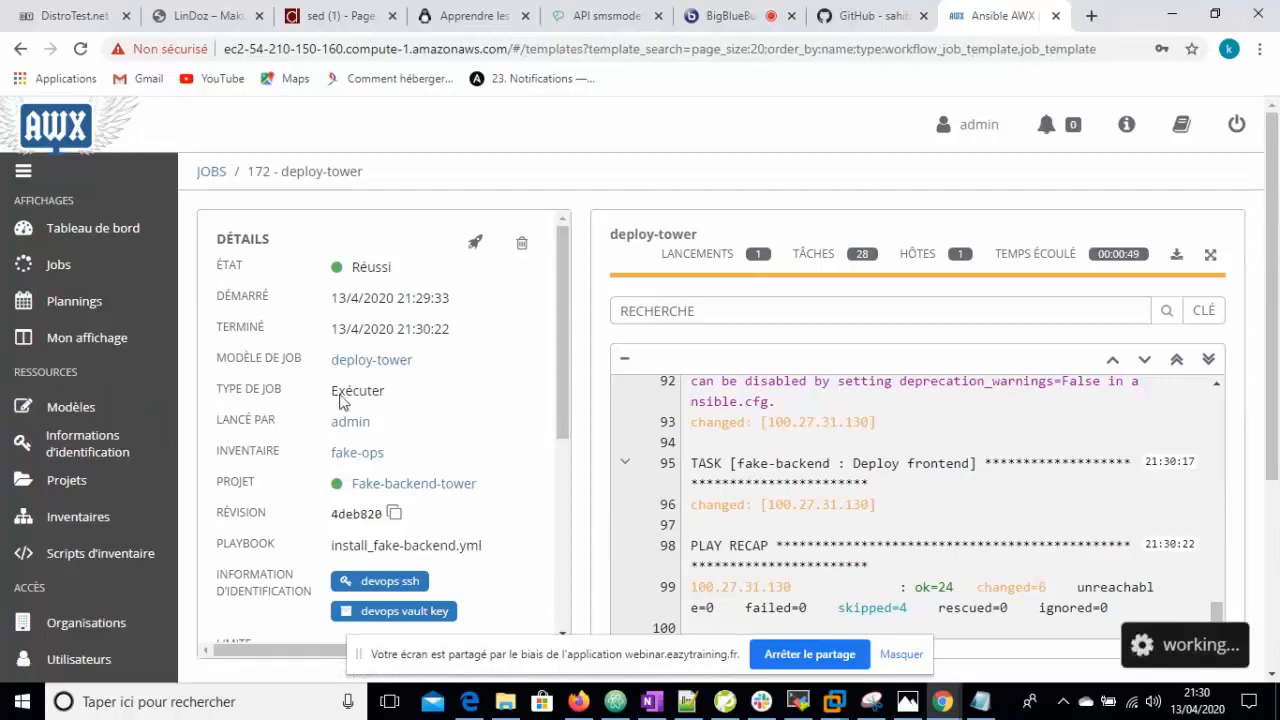
# - Create a job template named check-deploy-tower using fake-ops inventory and Fake-backend-tower project
pyautogui.click(1211, 278)
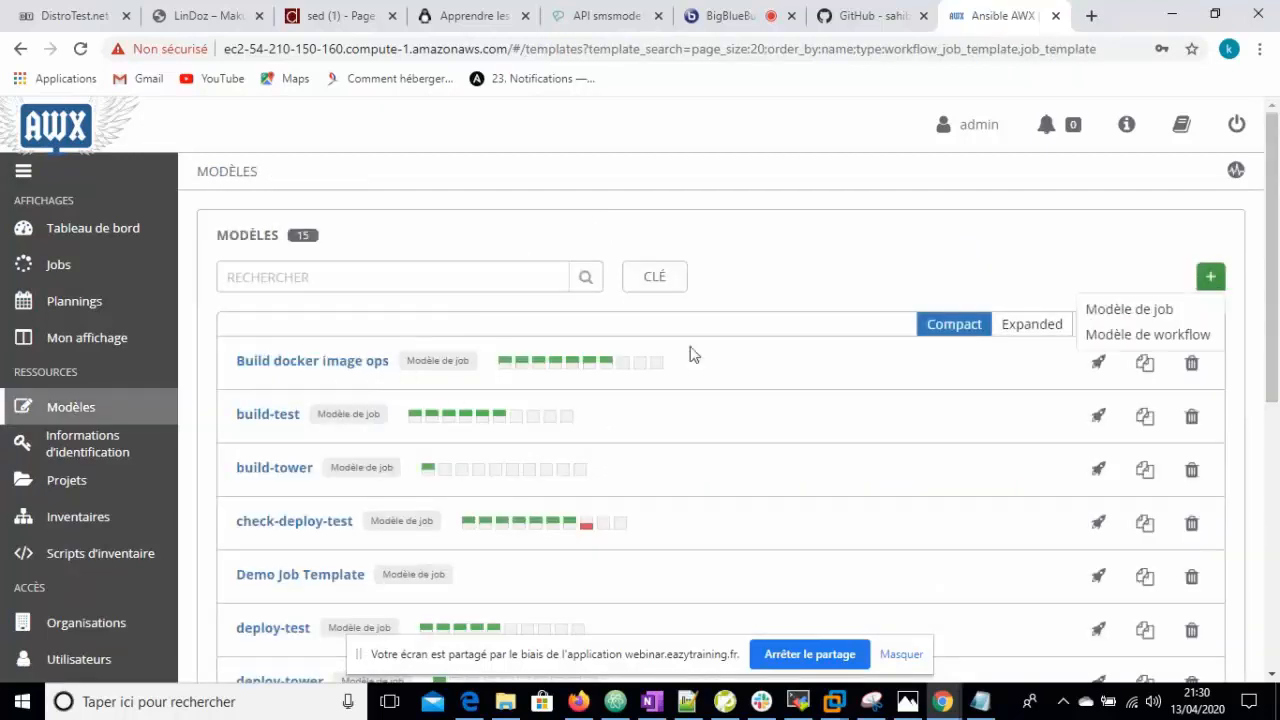
pyautogui.click(1153, 308)
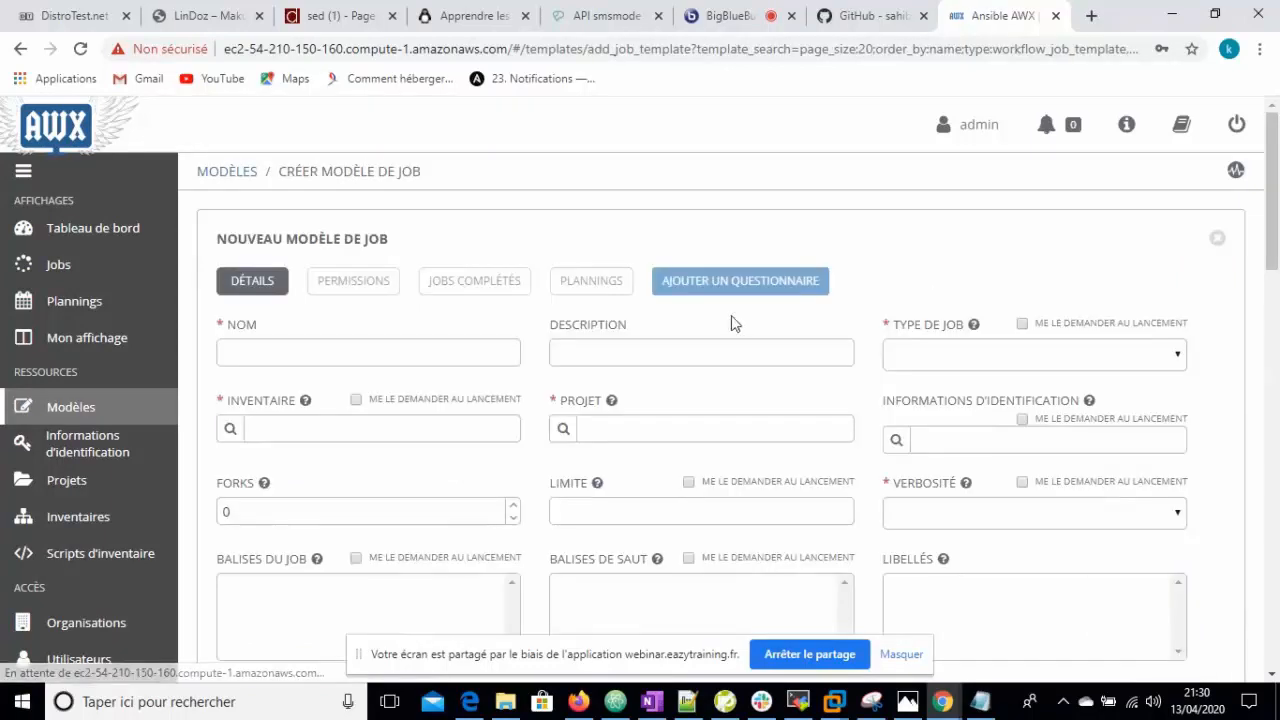
pyautogui.click(368, 363)
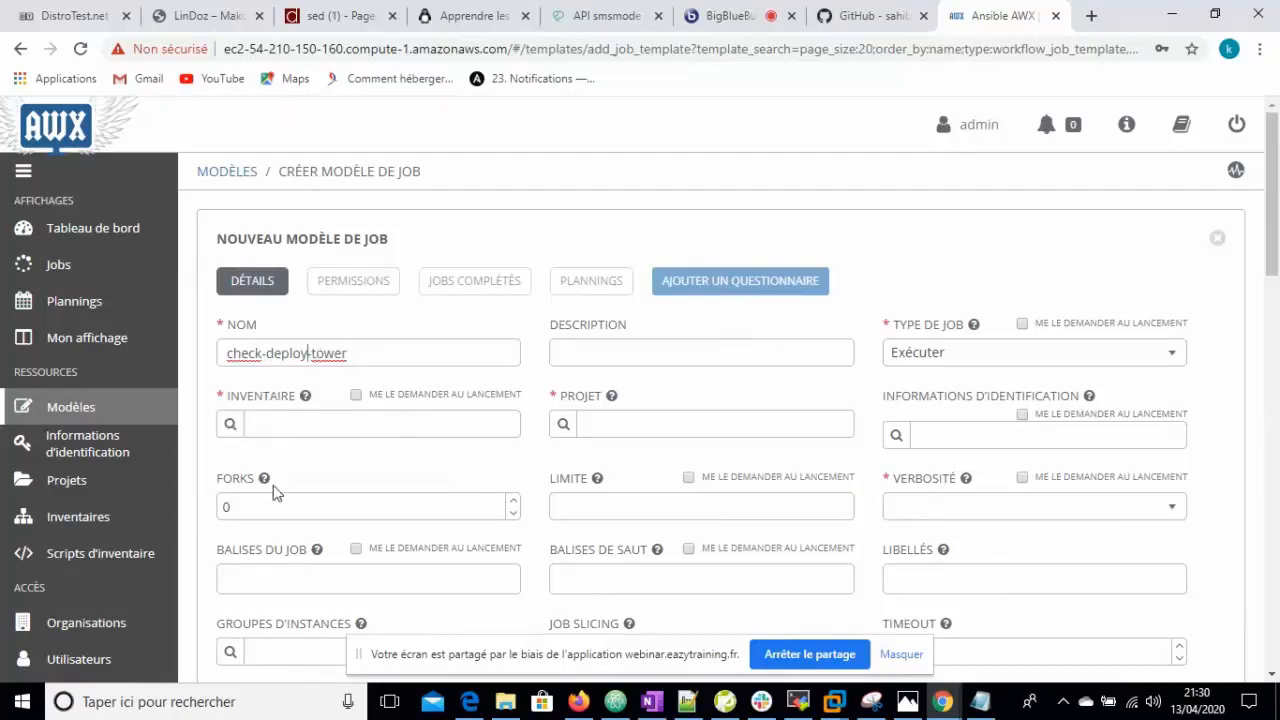
pyautogui.click(230, 424)
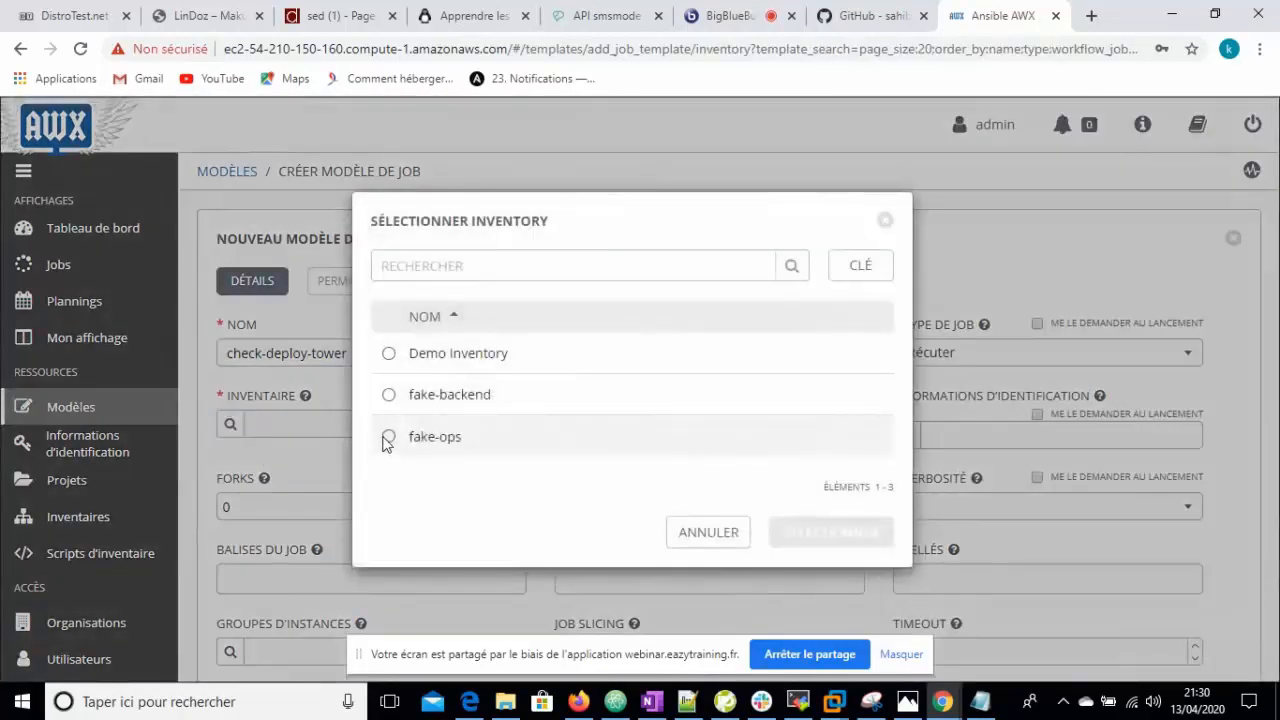
pyautogui.click(388, 437)
pyautogui.click(563, 425)
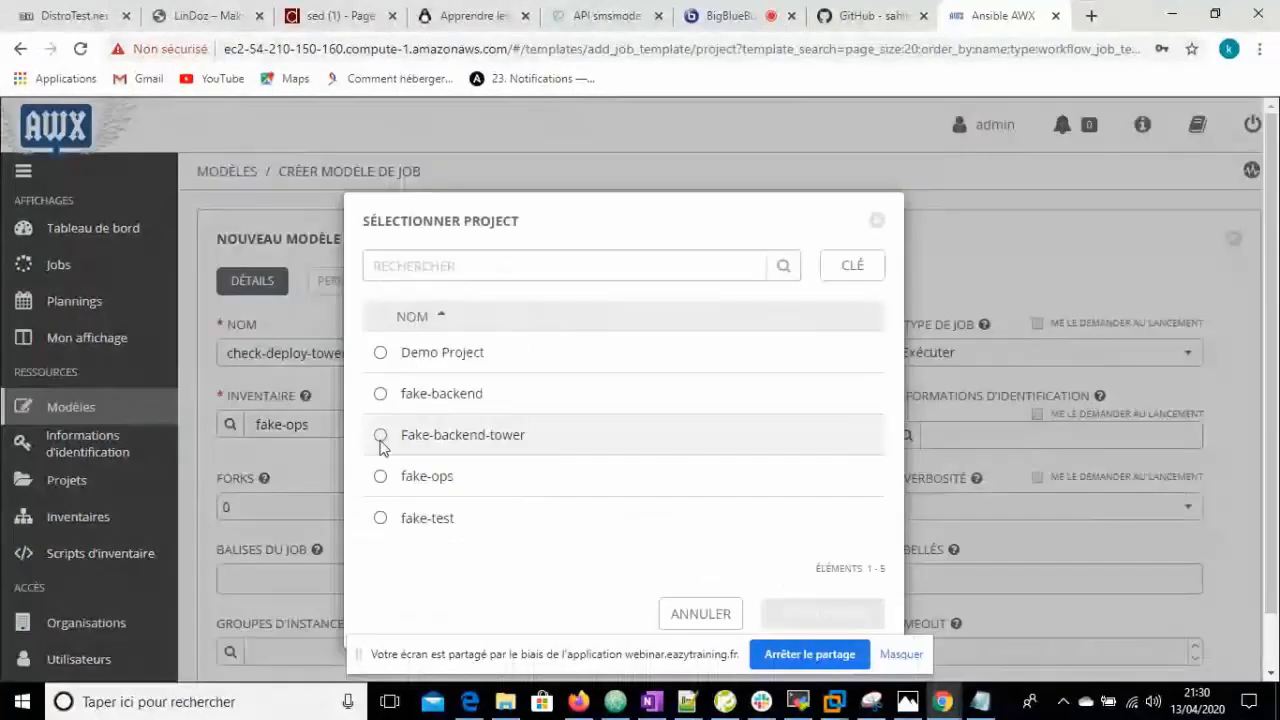
pyautogui.click(380, 436)
pyautogui.click(808, 610)
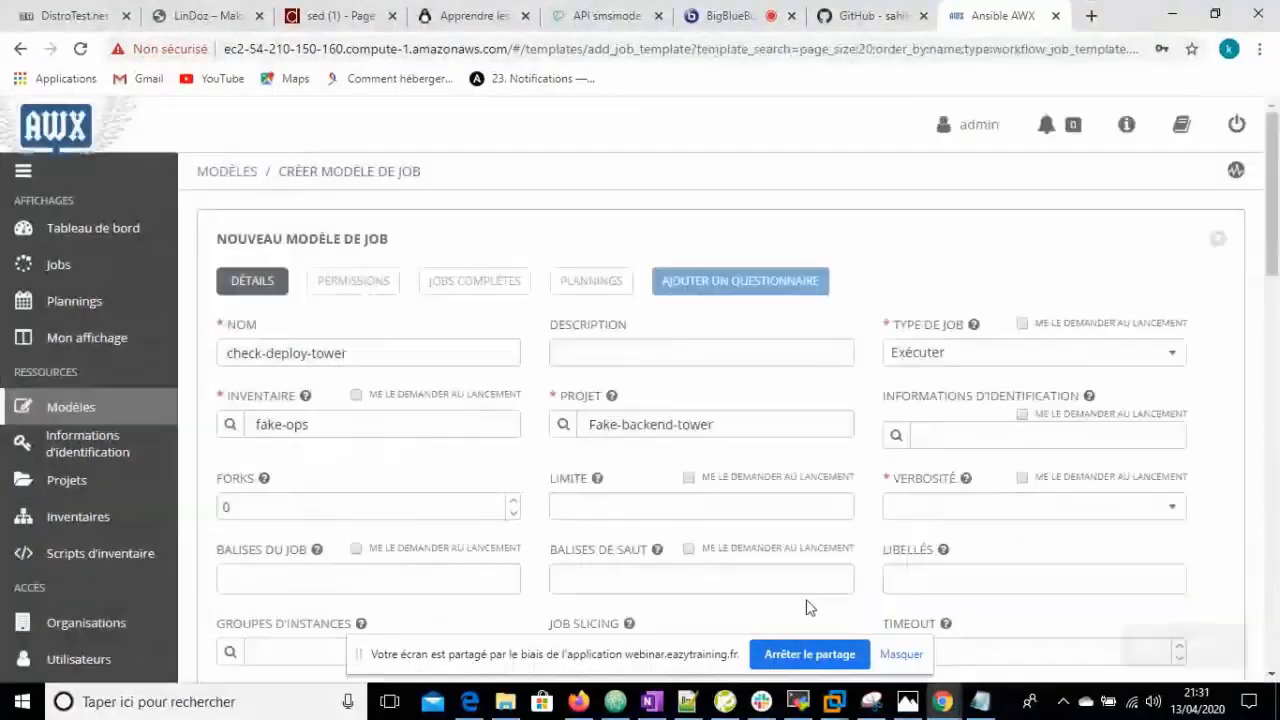
# - Attach the devops ssh and devops vault key credentials to check-deploy-tower
pyautogui.click(230, 506)
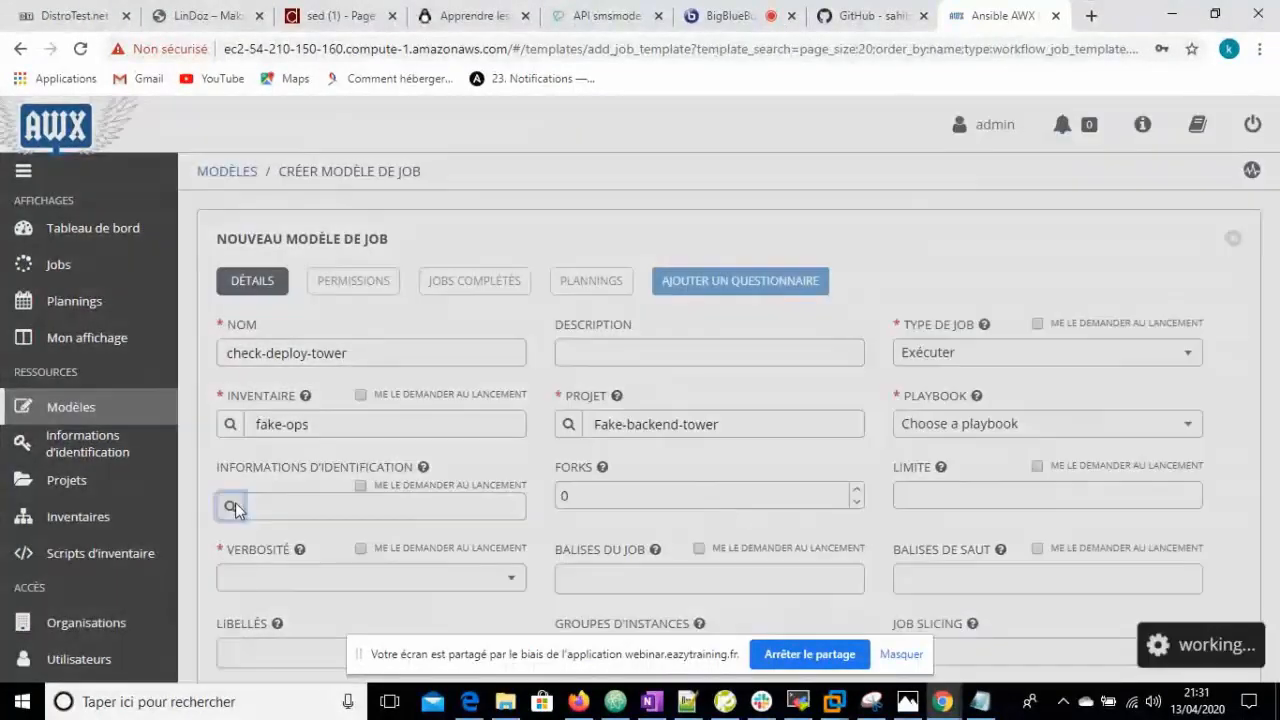
pyautogui.click(380, 453)
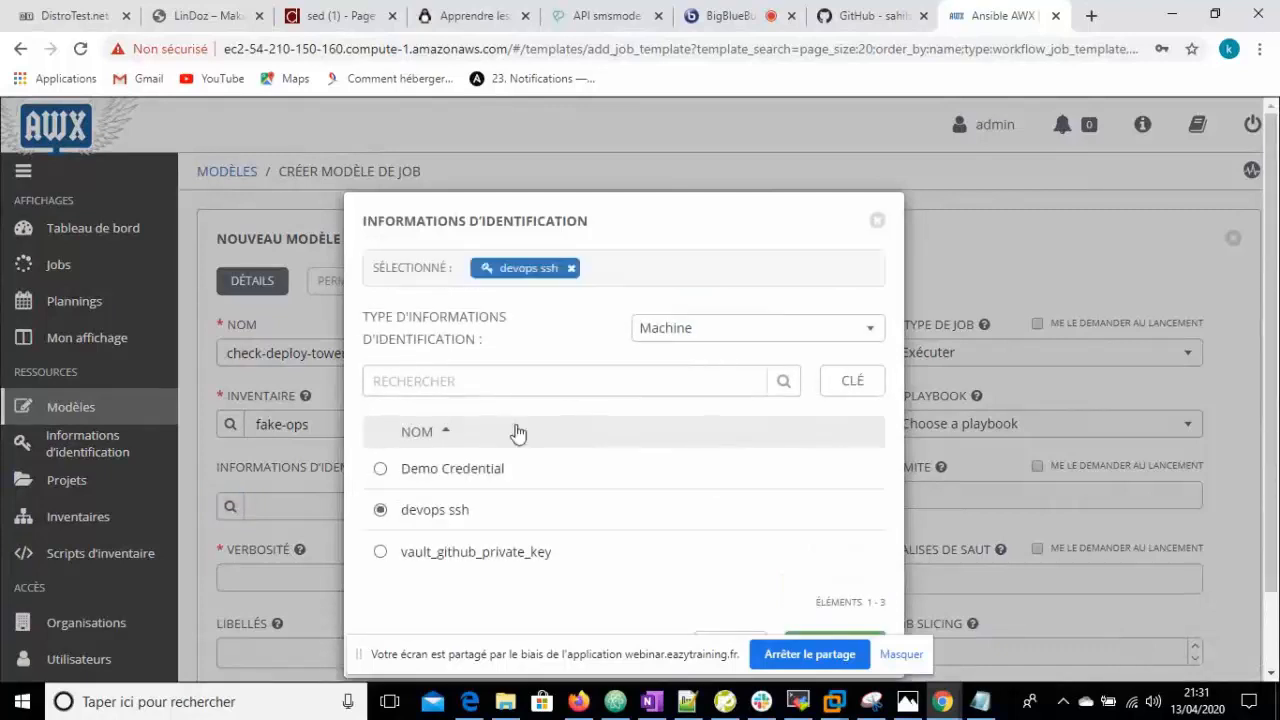
pyautogui.click(866, 336)
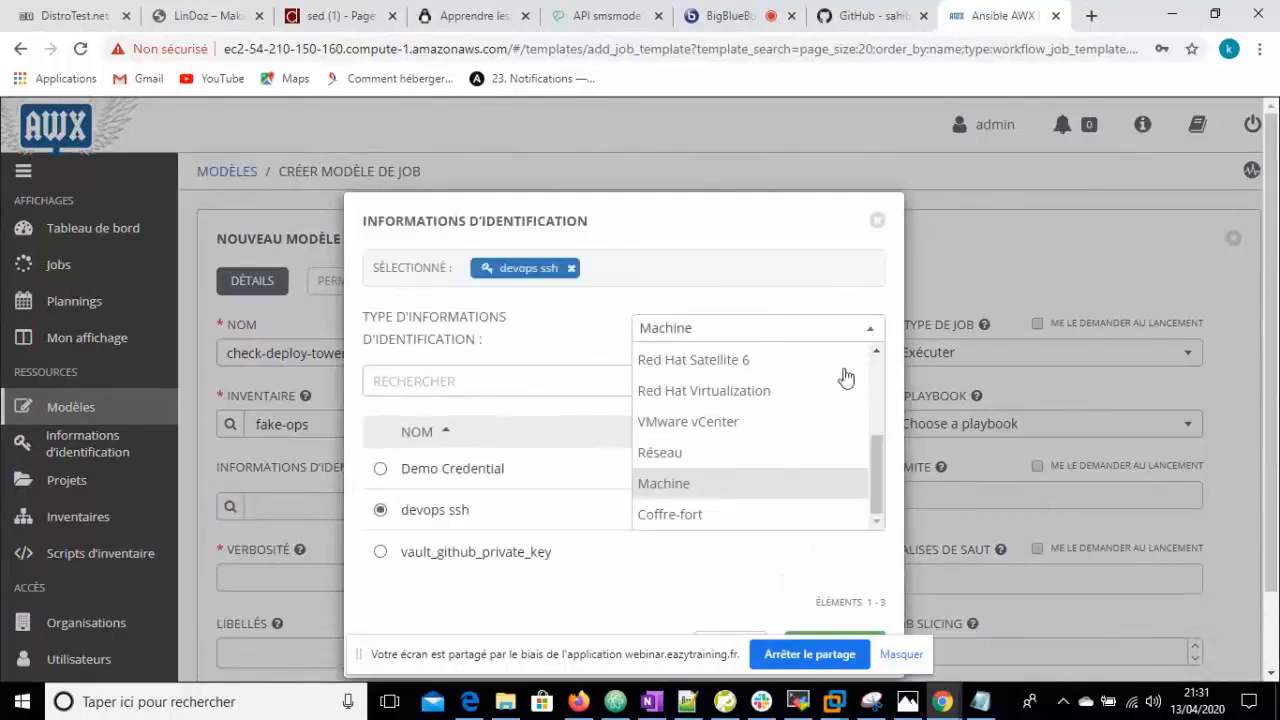
pyautogui.click(728, 528)
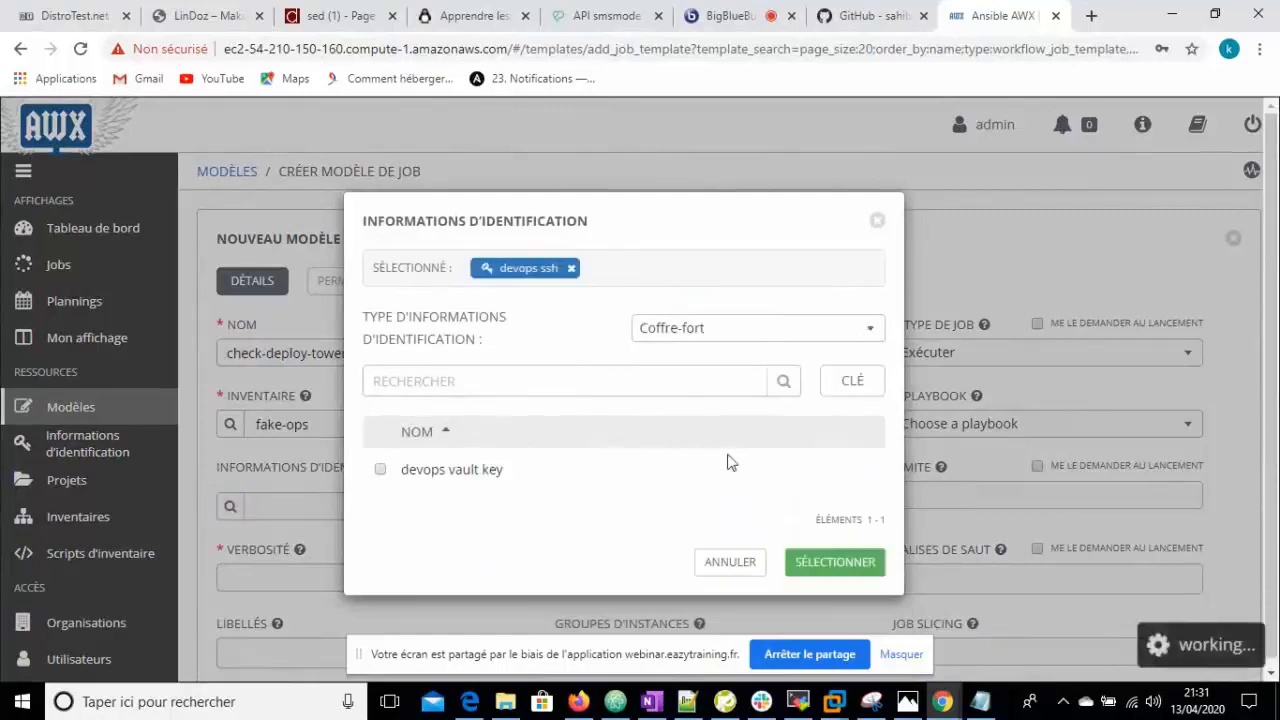
pyautogui.click(380, 469)
pyautogui.click(880, 566)
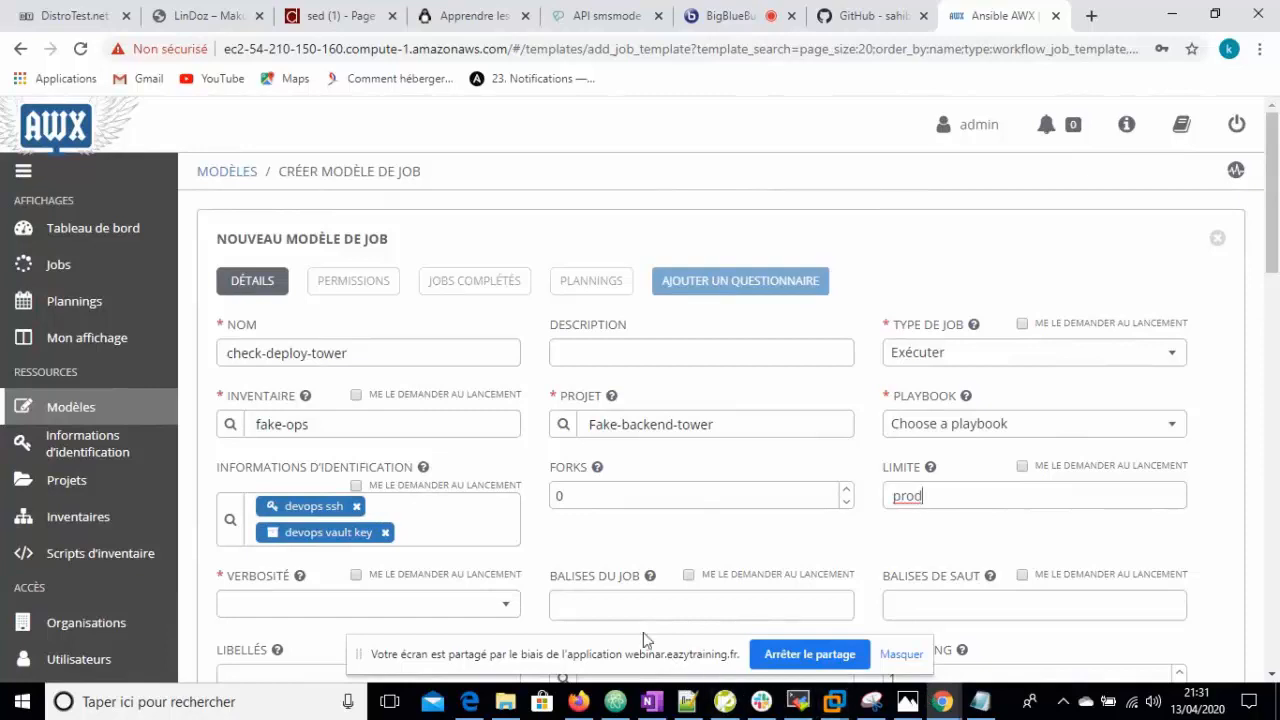
# - Add prod as a job tag on check-deploy-tower
pyautogui.click(628, 606)
pyautogui.write('prod')
pyautogui.click(574, 638)
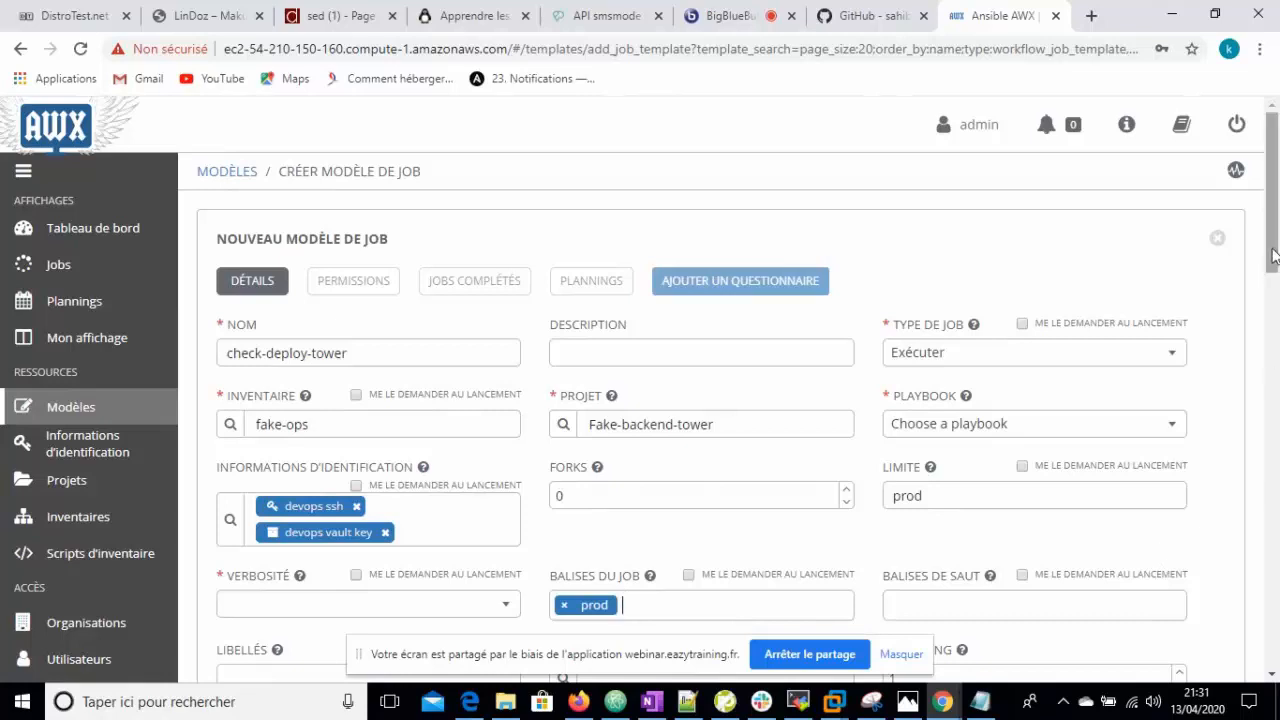
pyautogui.scroll(-1, 1160, 310)
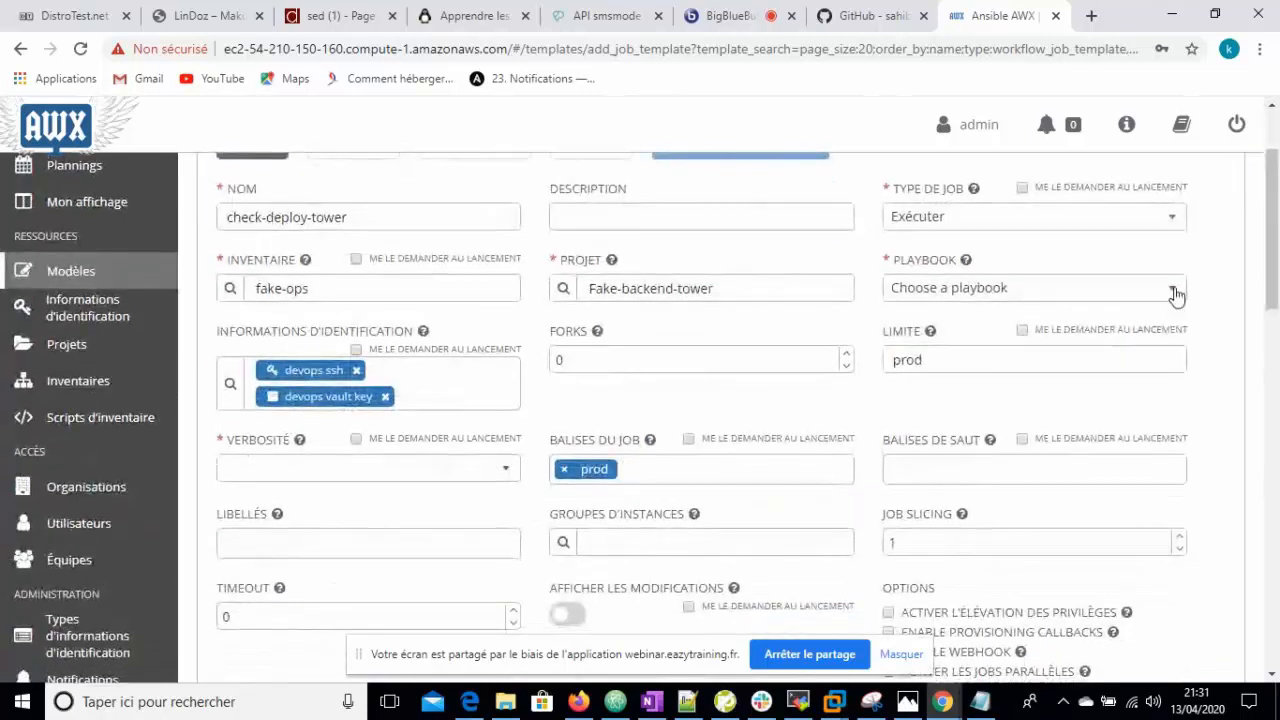
# - Choose check_deploy_app.yml, enable privilege escalation, and save the template
pyautogui.click(1172, 290)
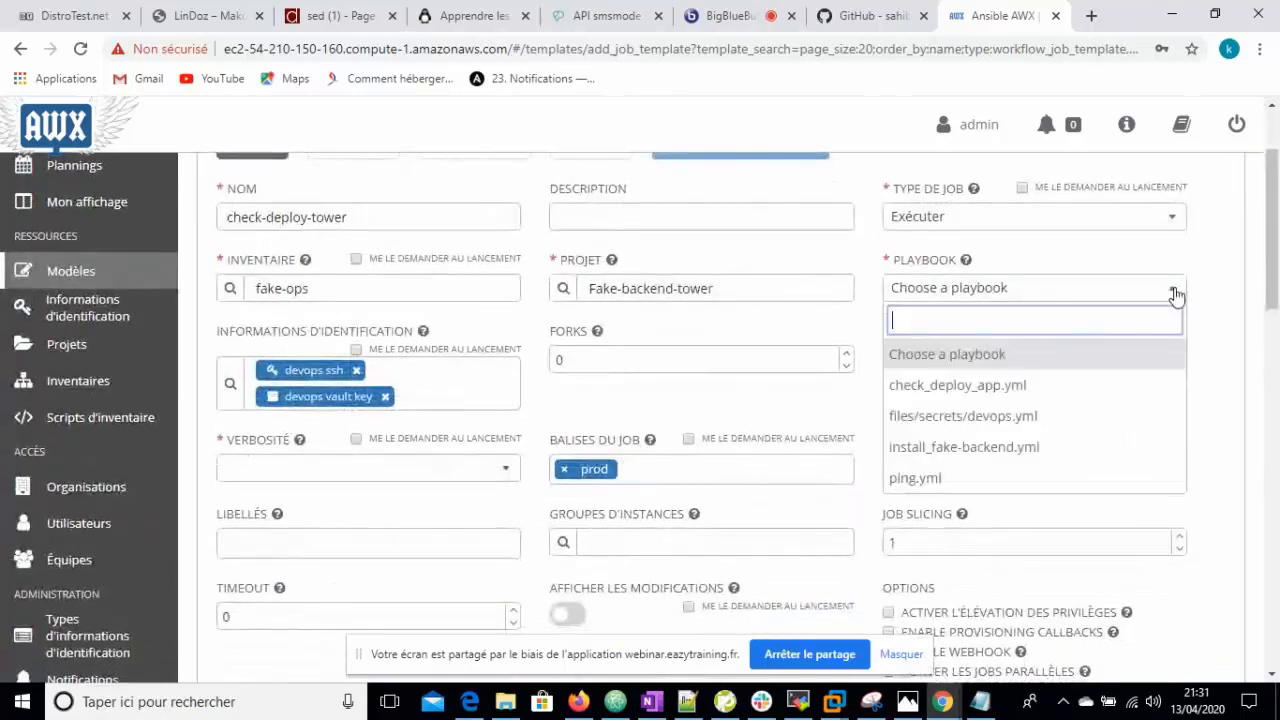
pyautogui.click(945, 388)
pyautogui.moveTo(1278, 300); pyautogui.dragTo(1278, 285)
pyautogui.scroll(-2, 1000, 450)
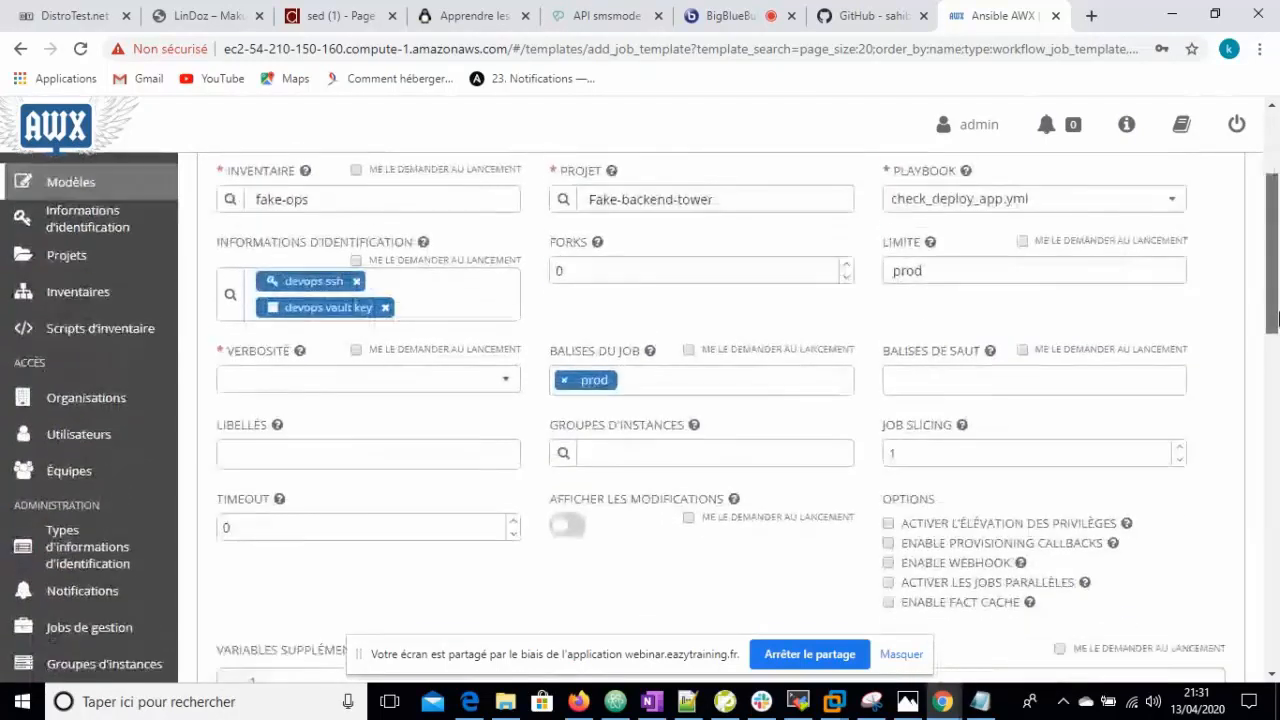
pyautogui.click(888, 513)
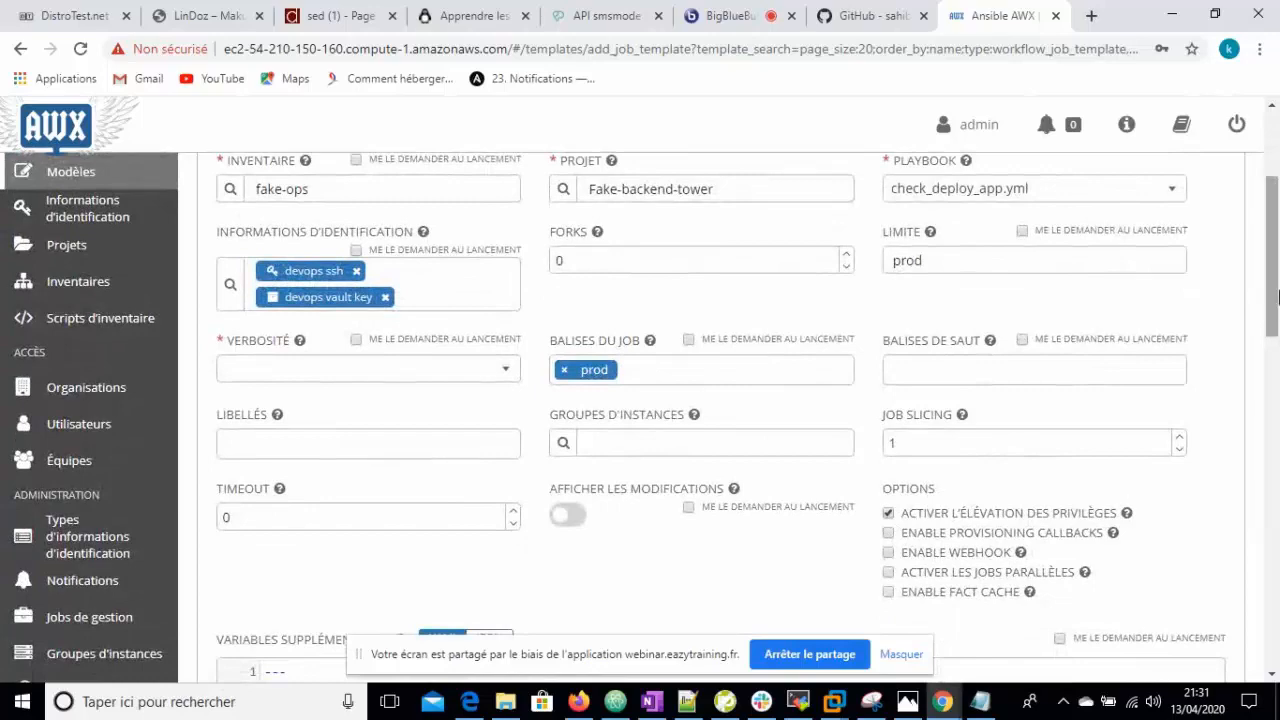
pyautogui.scroll(1, 1278, 277)
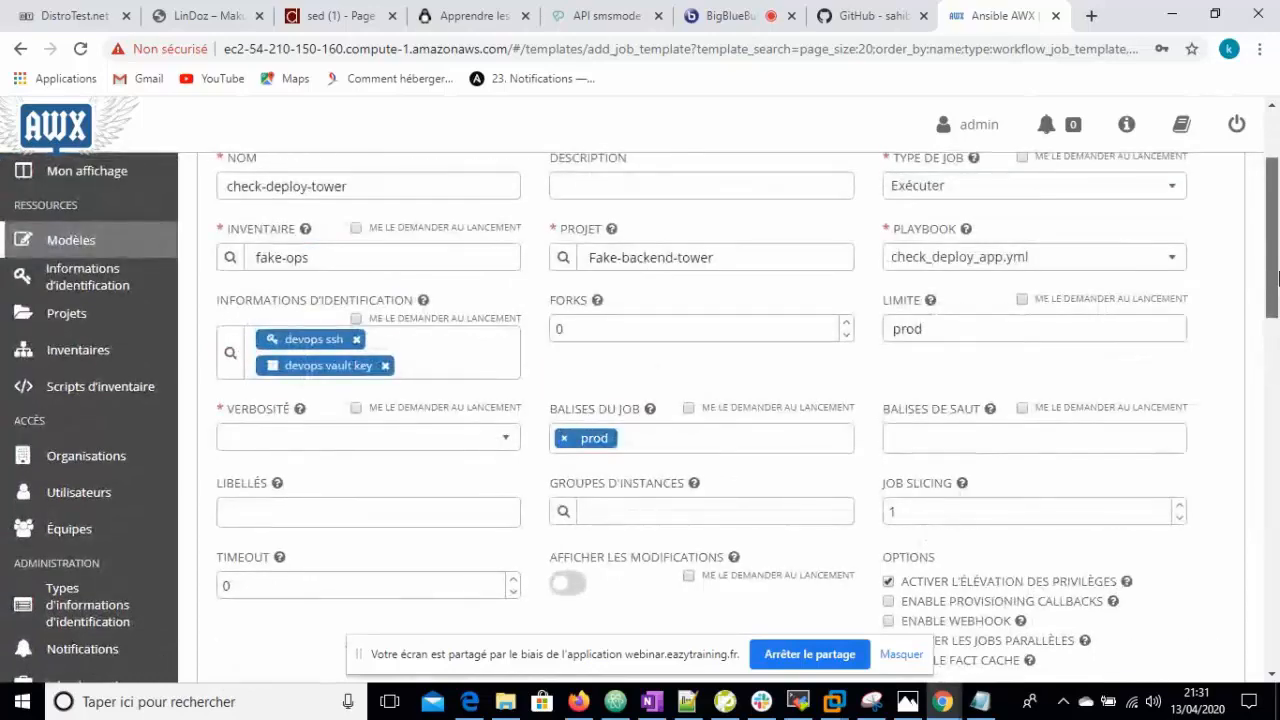
pyautogui.scroll(1, 1278, 277)
pyautogui.scroll(-5, 1278, 262)
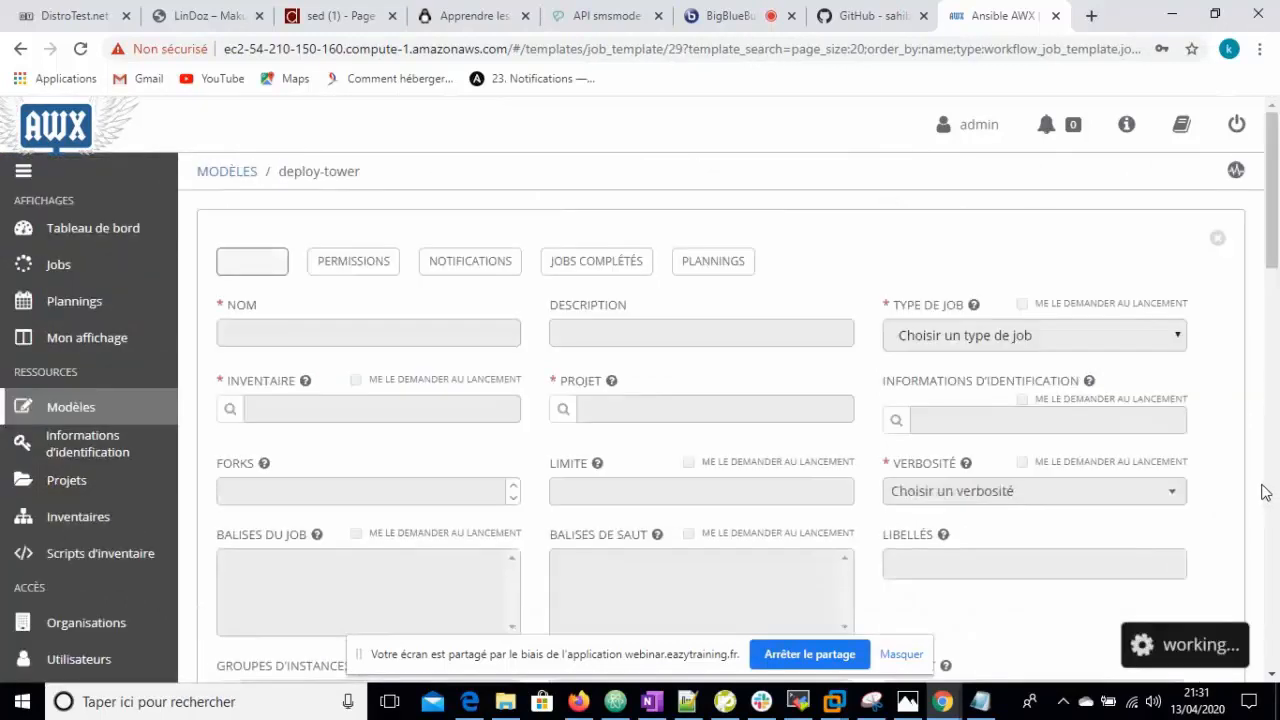
pyautogui.click(1218, 241)
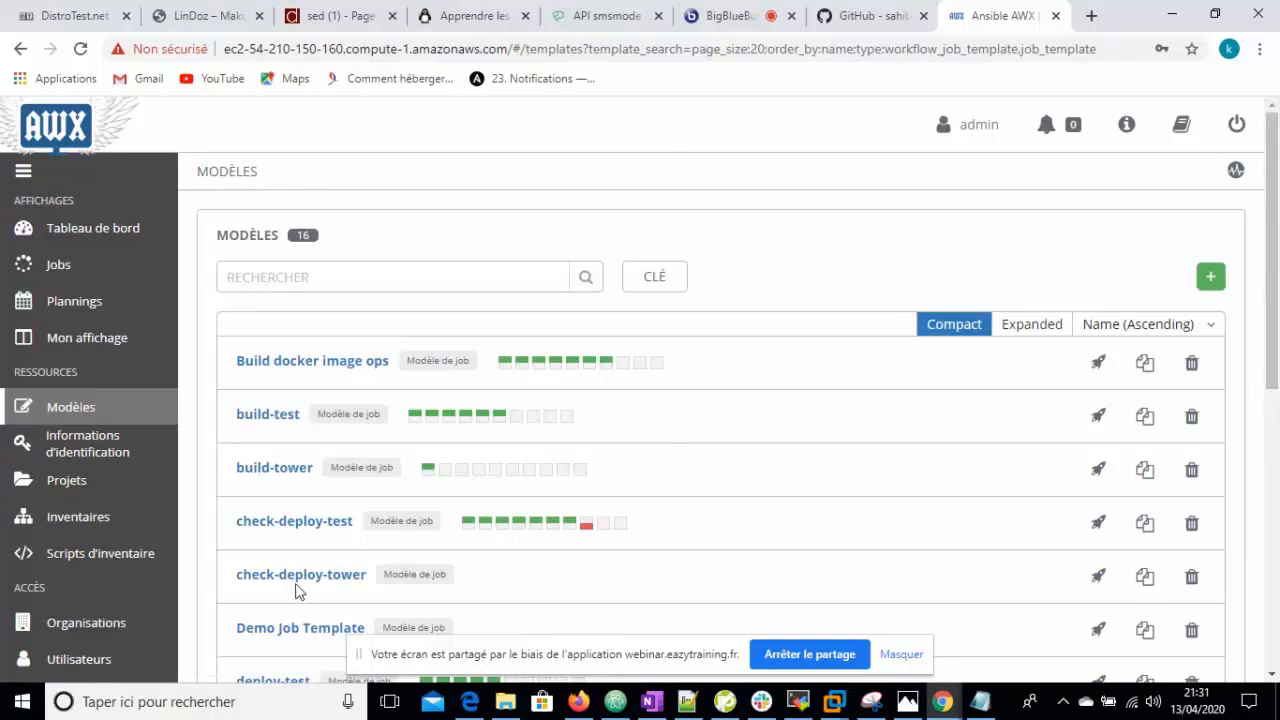
# - Launch check-deploy-tower and watch job 174 finish successfully
pyautogui.click(1098, 575)
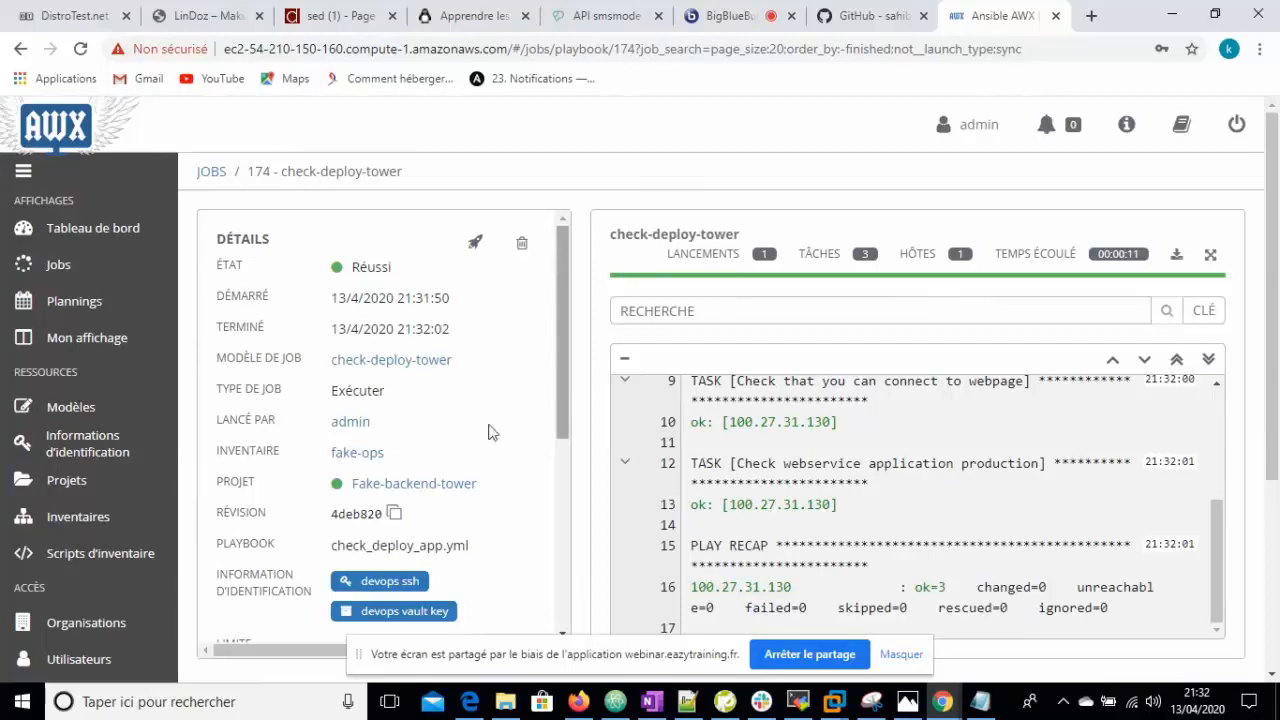
# - Create a new workflow template named work-tower with the fake-ops inventory
pyautogui.click(51, 408)
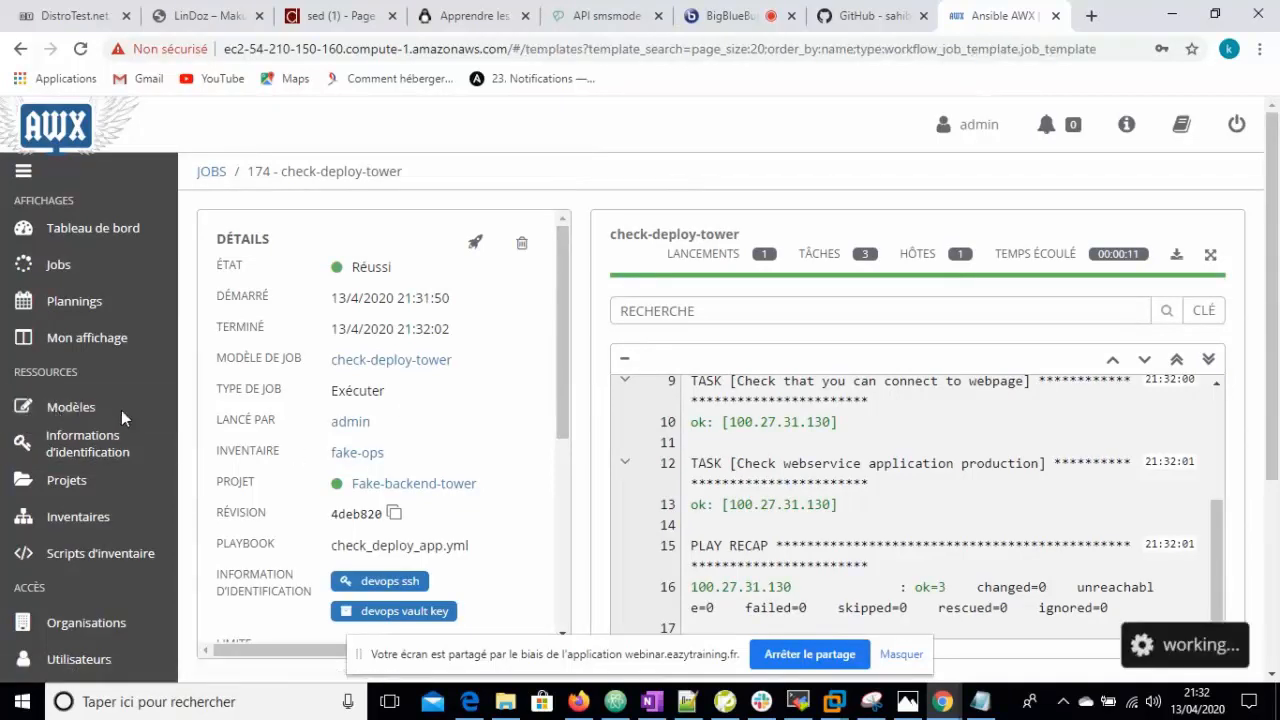
pyautogui.click(1207, 280)
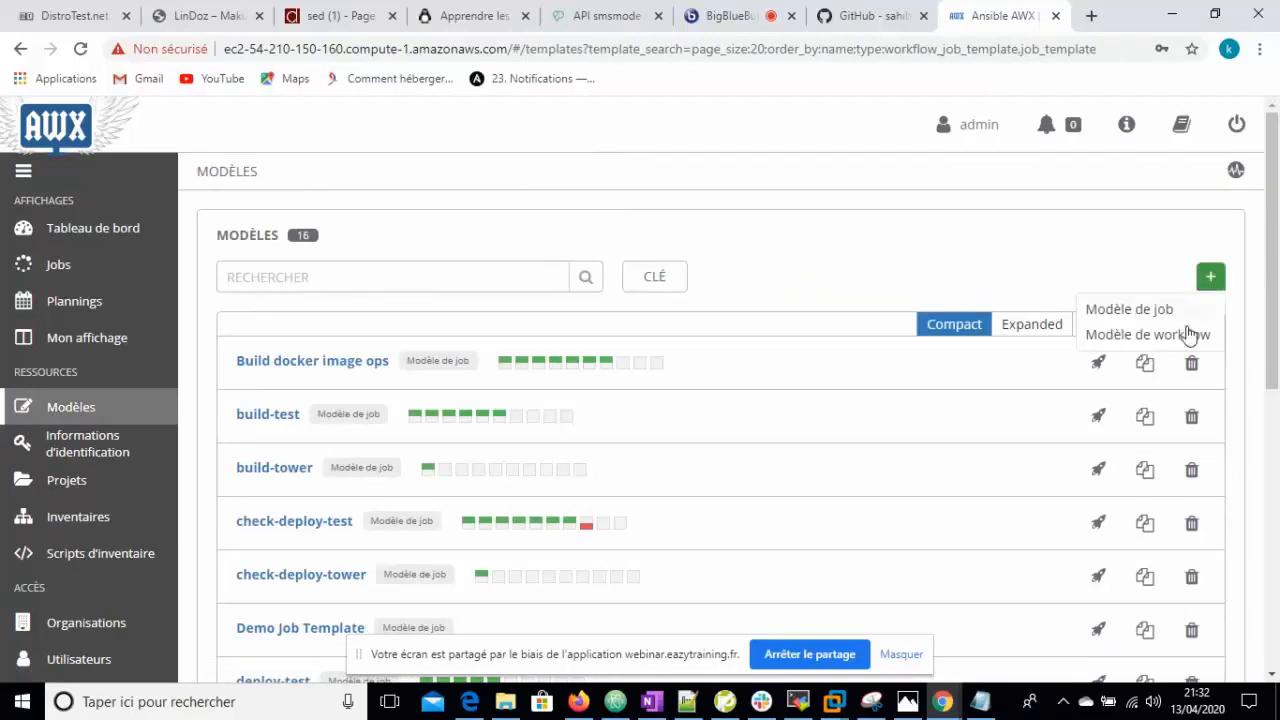
pyautogui.click(1170, 338)
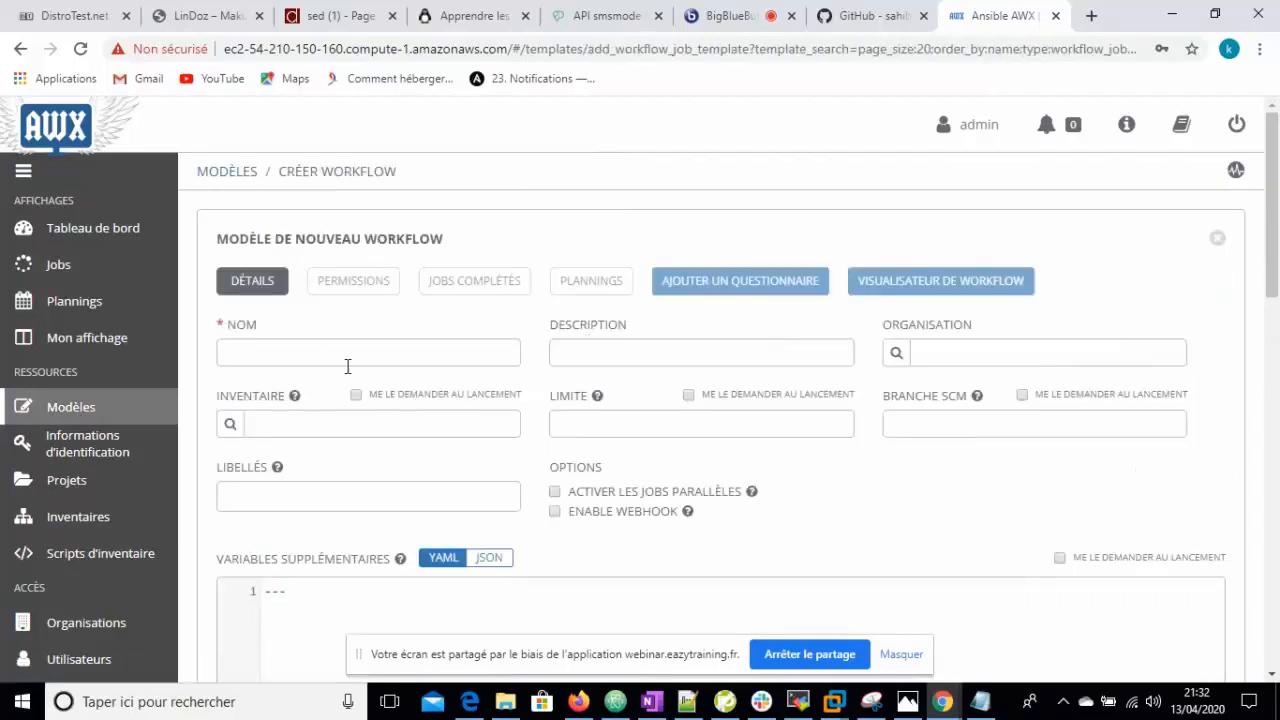
pyautogui.click(347, 366)
pyautogui.write('t')
pyautogui.press('BackSpace')
pyautogui.write('work-tower')
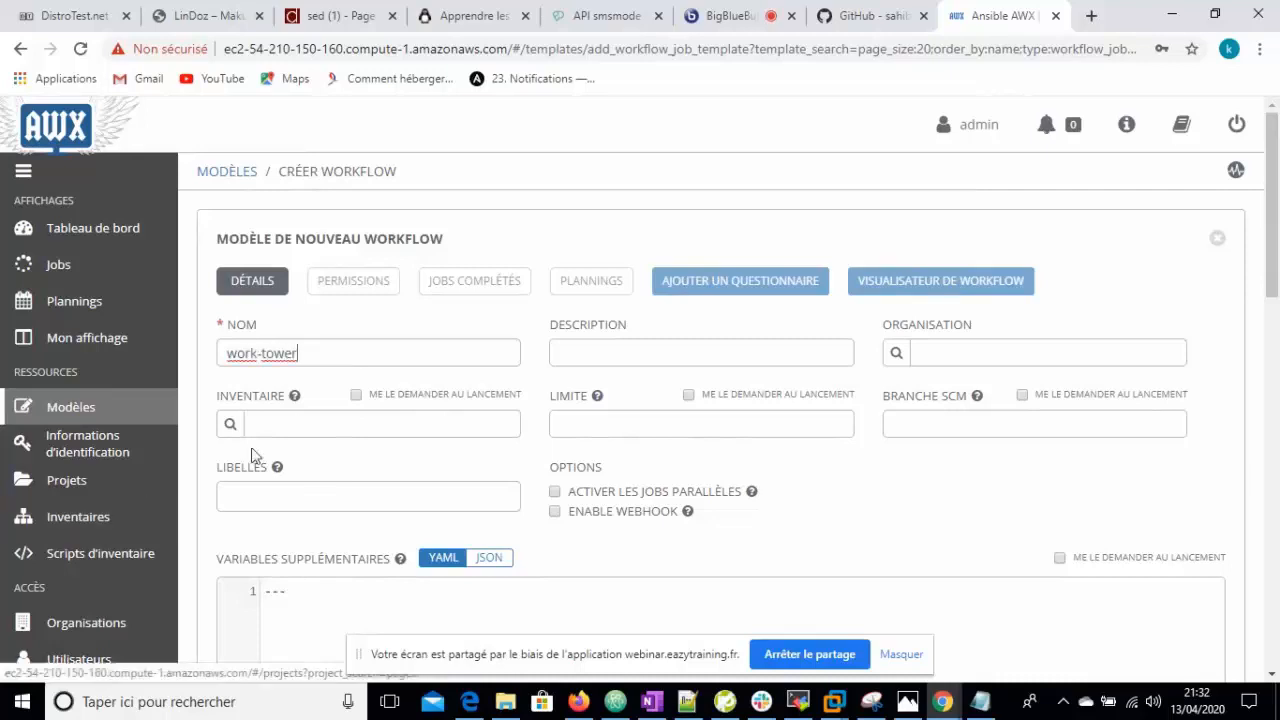
pyautogui.click(230, 424)
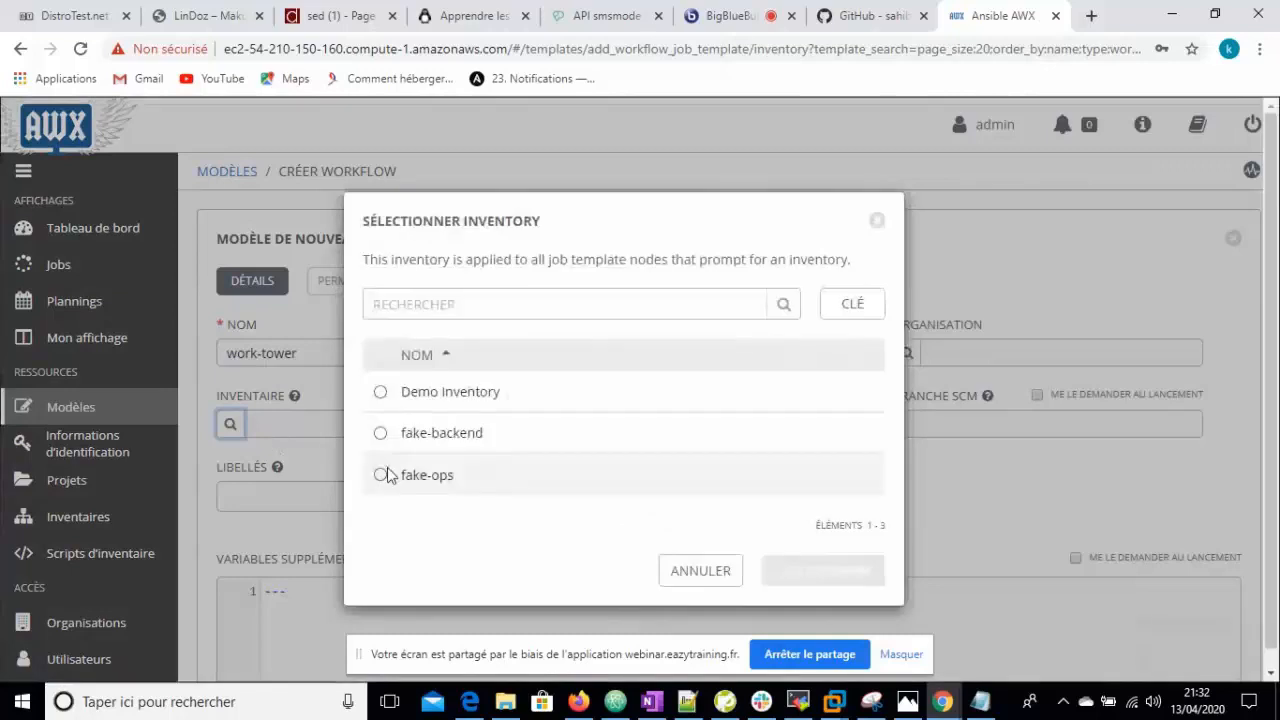
pyautogui.click(380, 476)
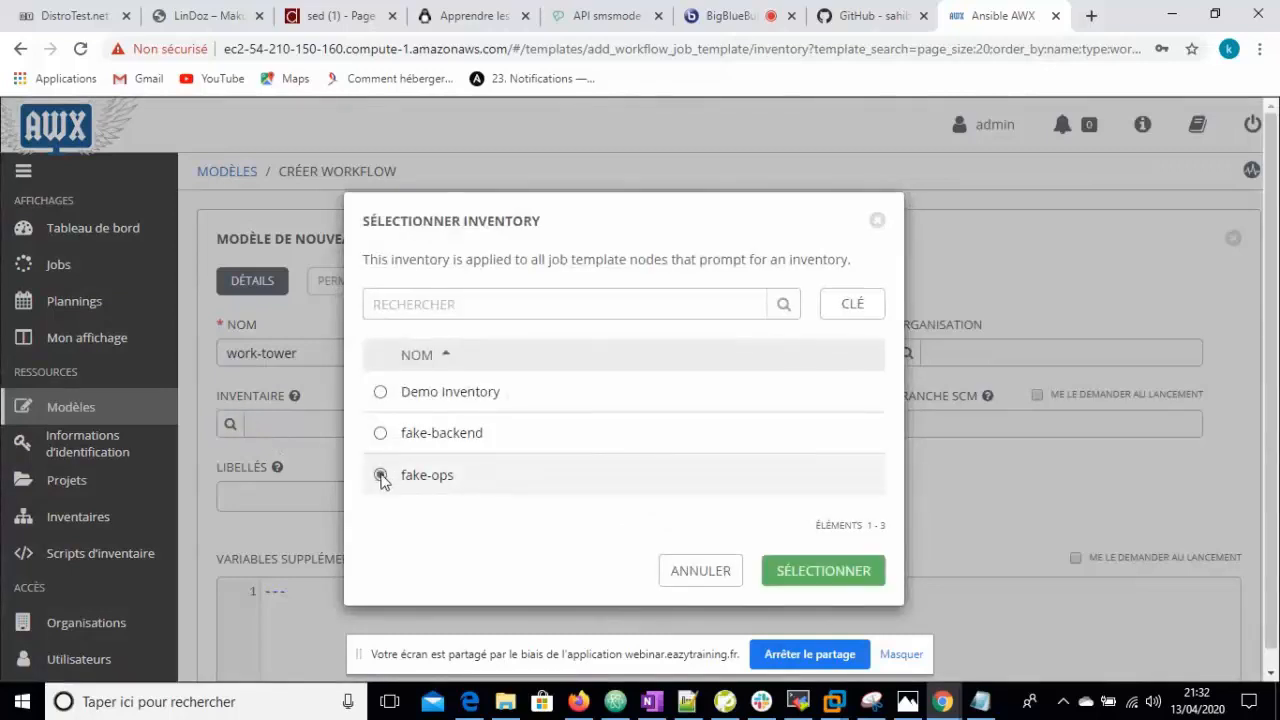
pyautogui.click(806, 578)
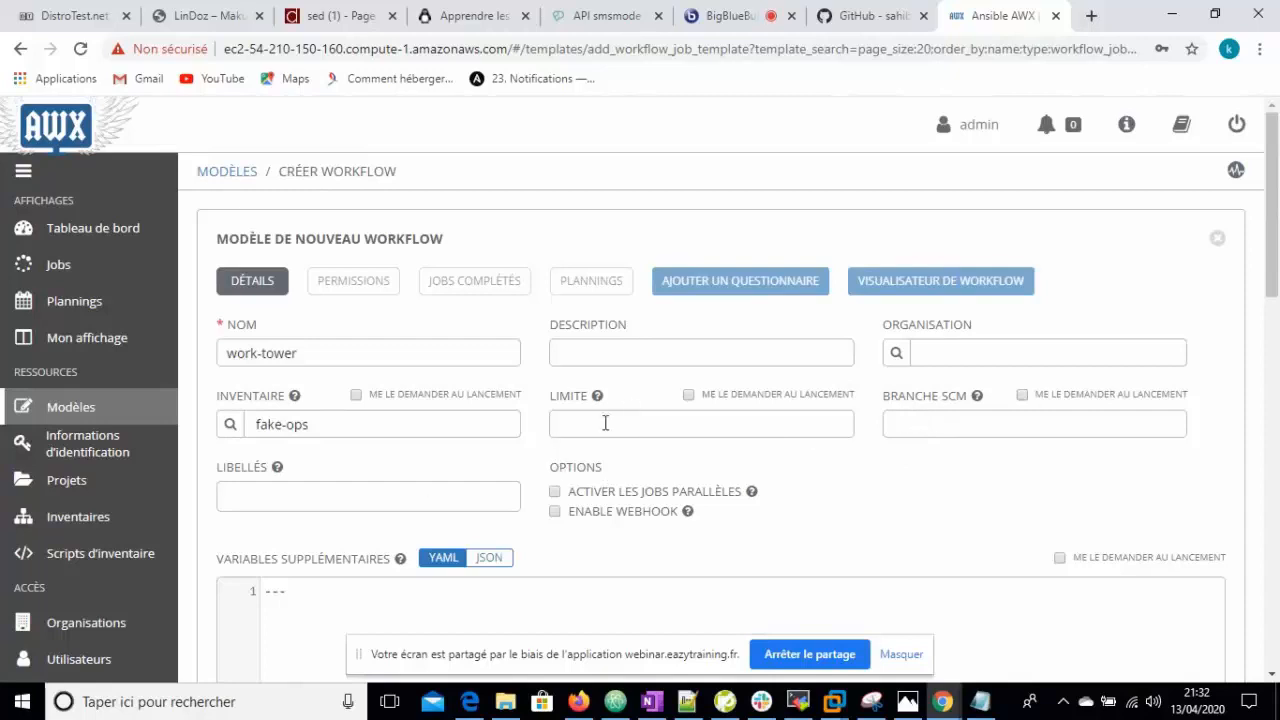
# - Enable webhooks on work-tower with GitHub as the webhook service
pyautogui.click(555, 512)
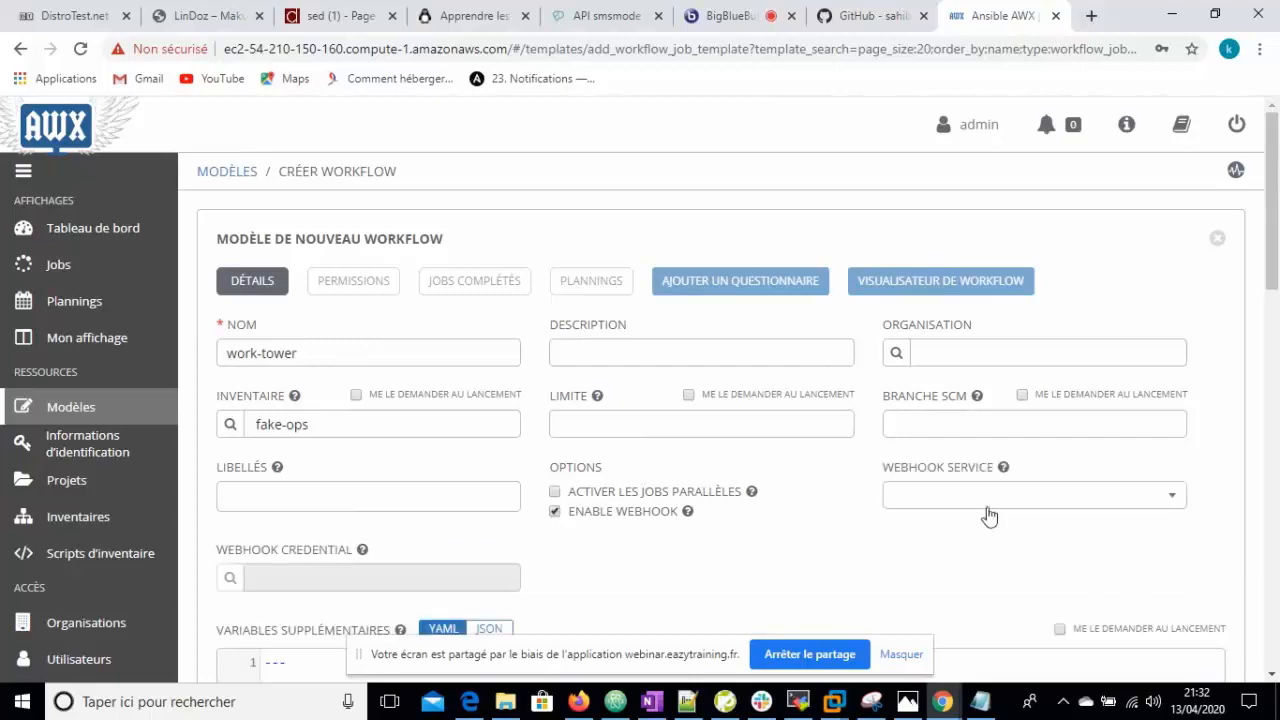
pyautogui.click(1169, 508)
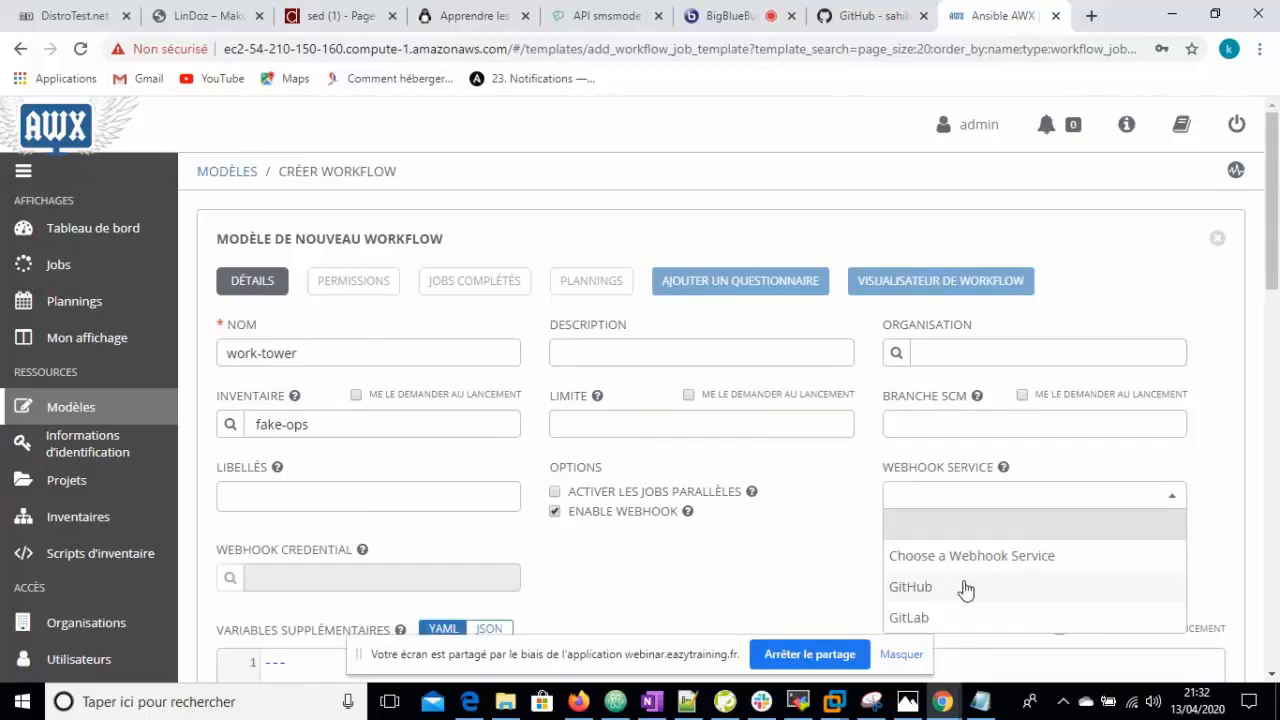
pyautogui.click(960, 587)
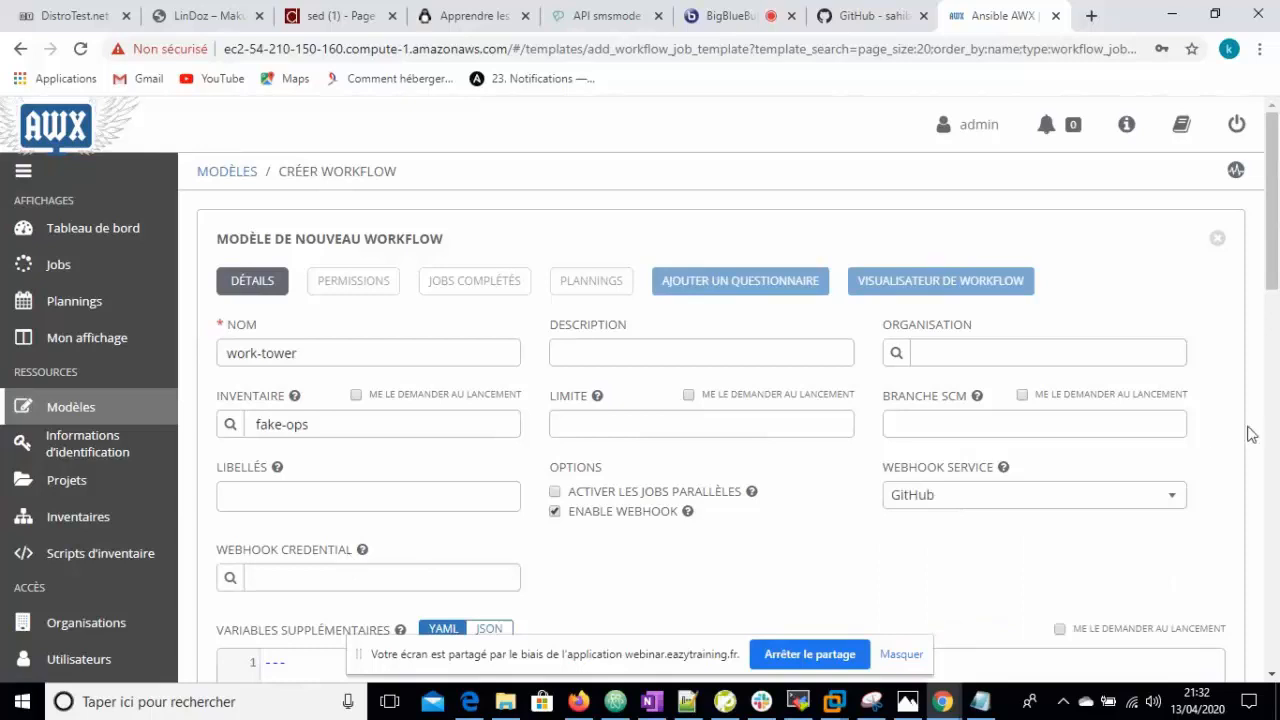
pyautogui.moveTo(1277, 231); pyautogui.dragTo(1276, 269)
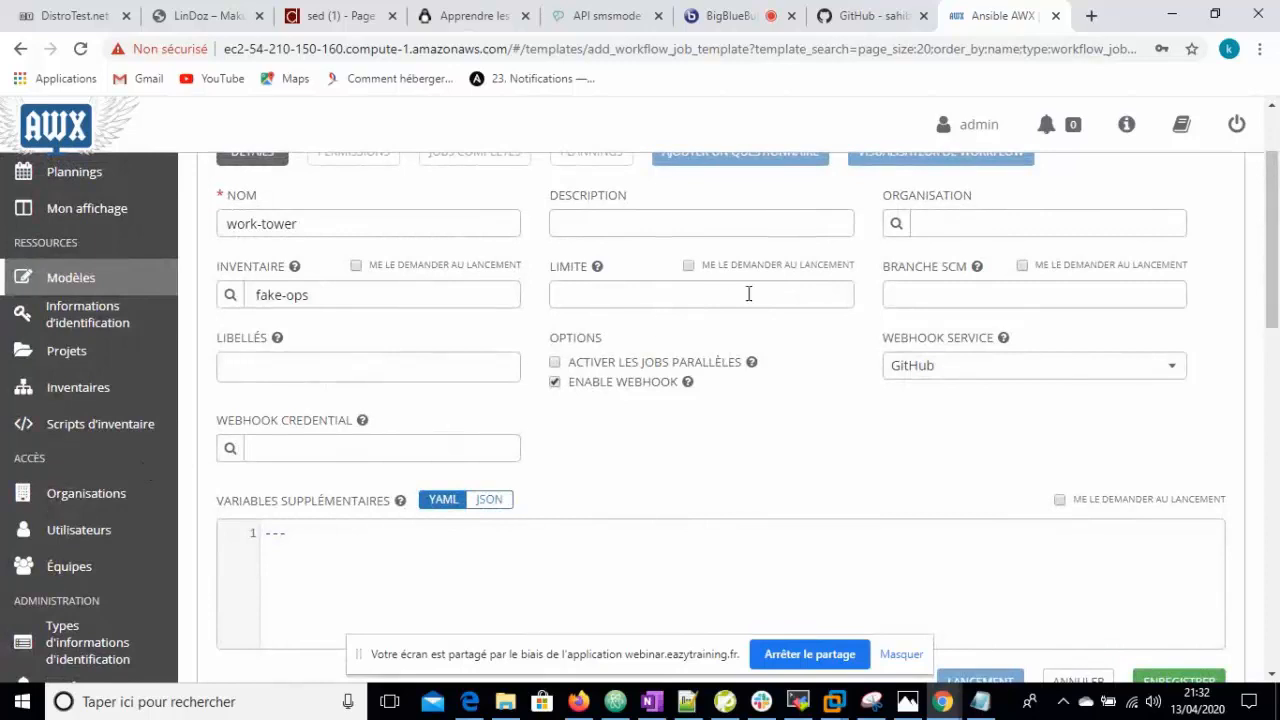
pyautogui.moveTo(1268, 306)
pyautogui.mouseDown()
pyautogui.moveTo(1274, 286)
pyautogui.moveTo(1275, 305)
pyautogui.mouseUp()
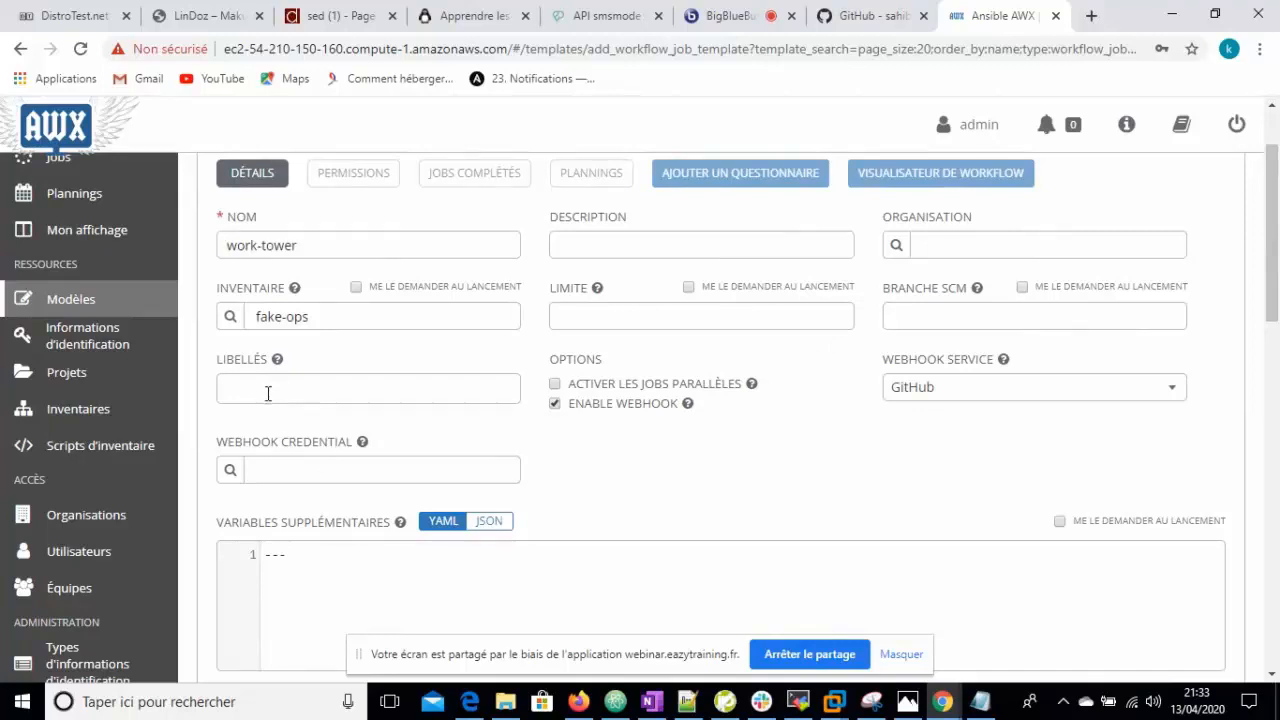
pyautogui.scroll(-2, 1276, 364)
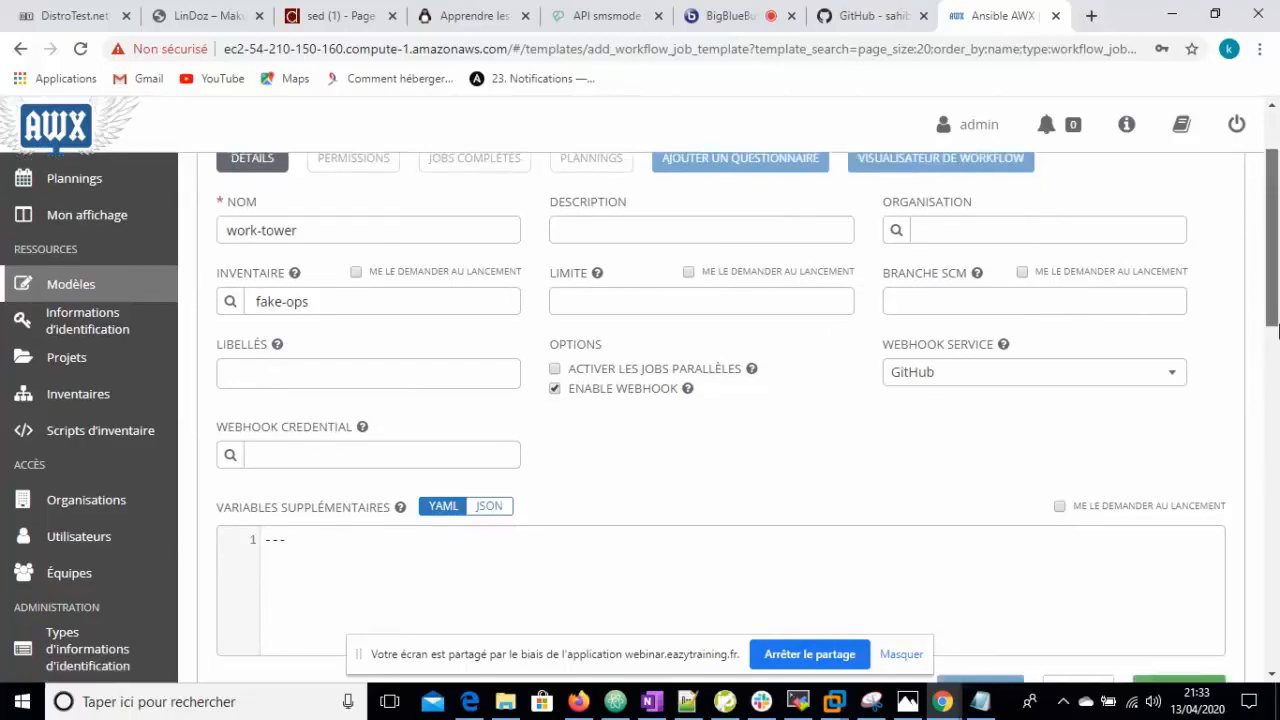
pyautogui.scroll(1, 1276, 364)
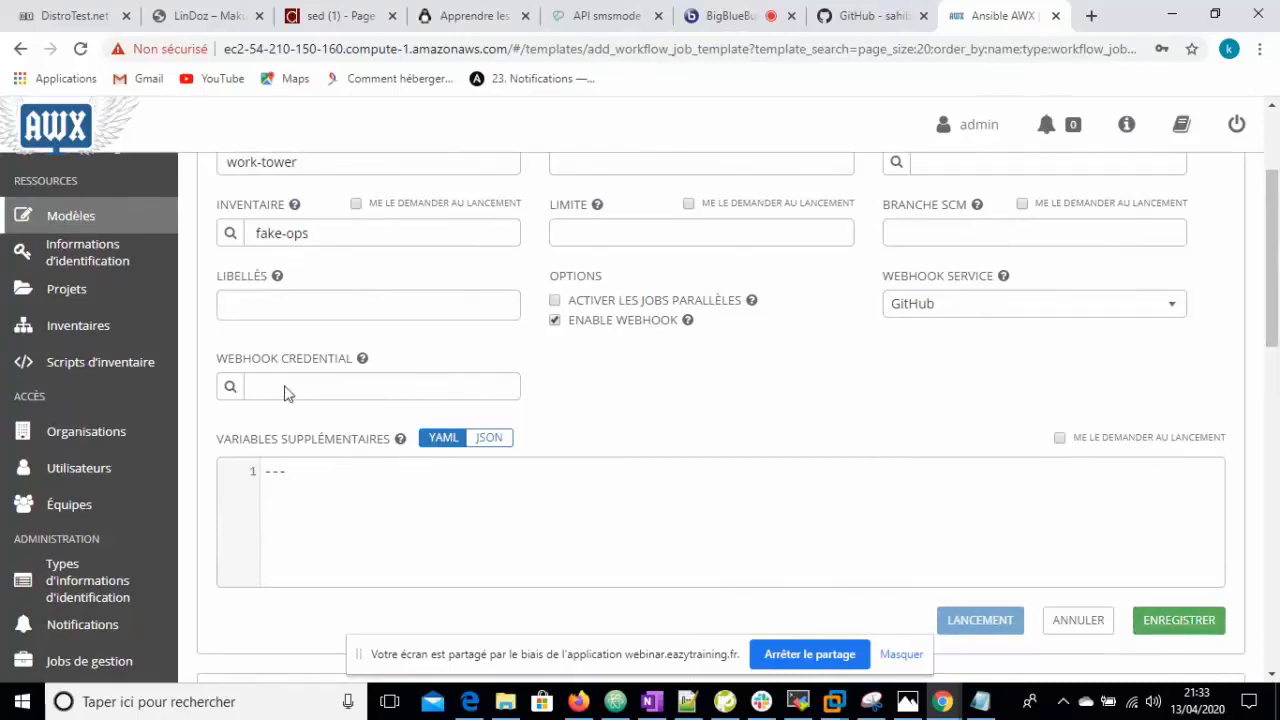
# - Save work-tower, close the empty visualizer, and select the generated webhook key
pyautogui.click(1195, 624)
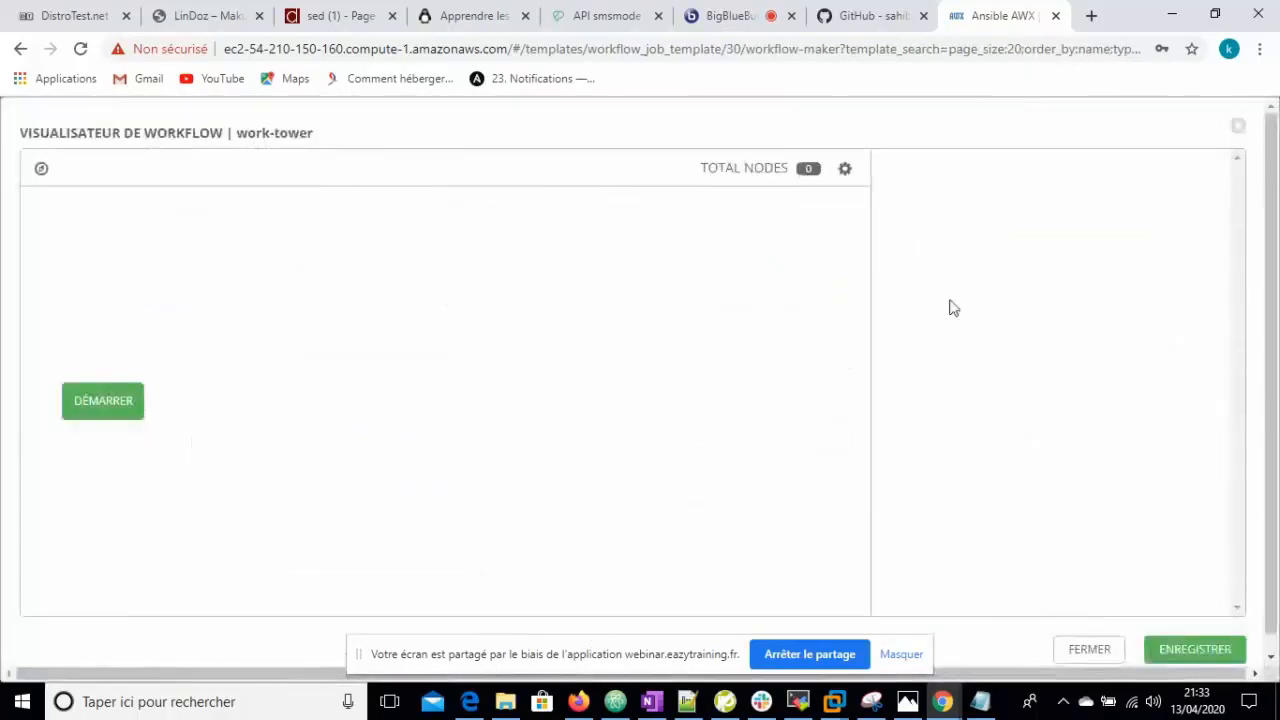
pyautogui.click(1094, 652)
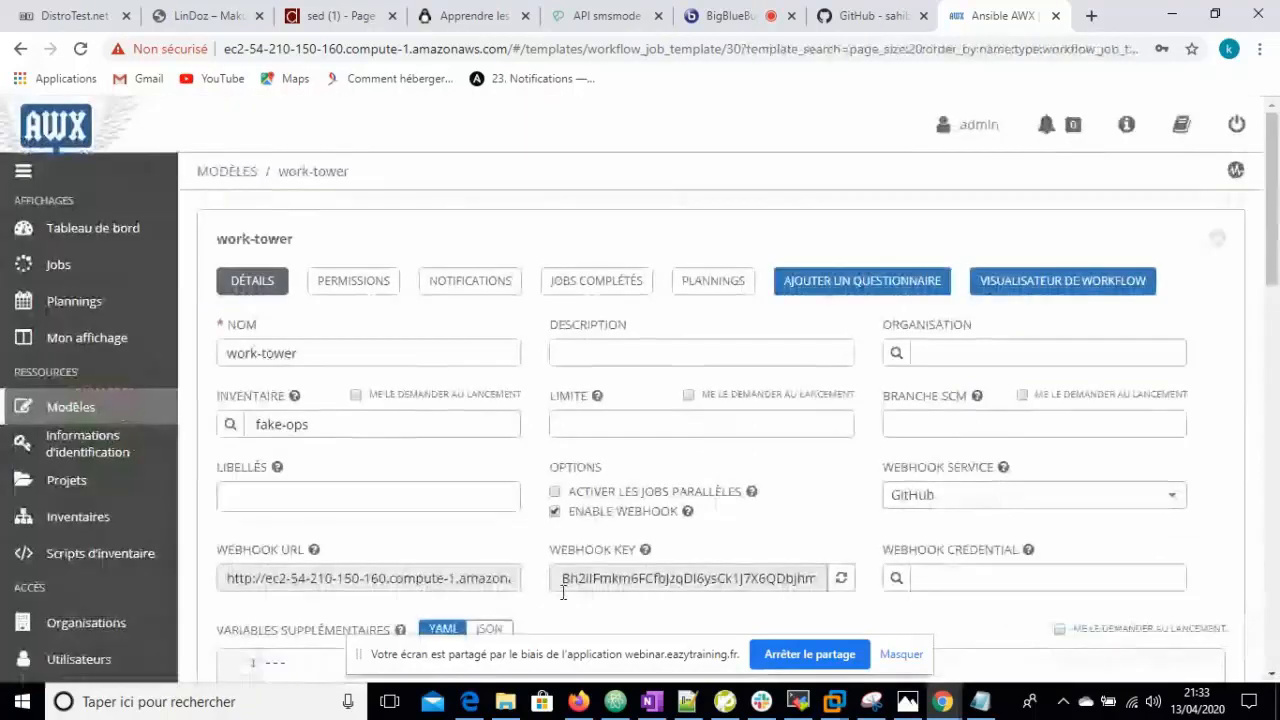
pyautogui.moveTo(1276, 248); pyautogui.dragTo(1276, 303)
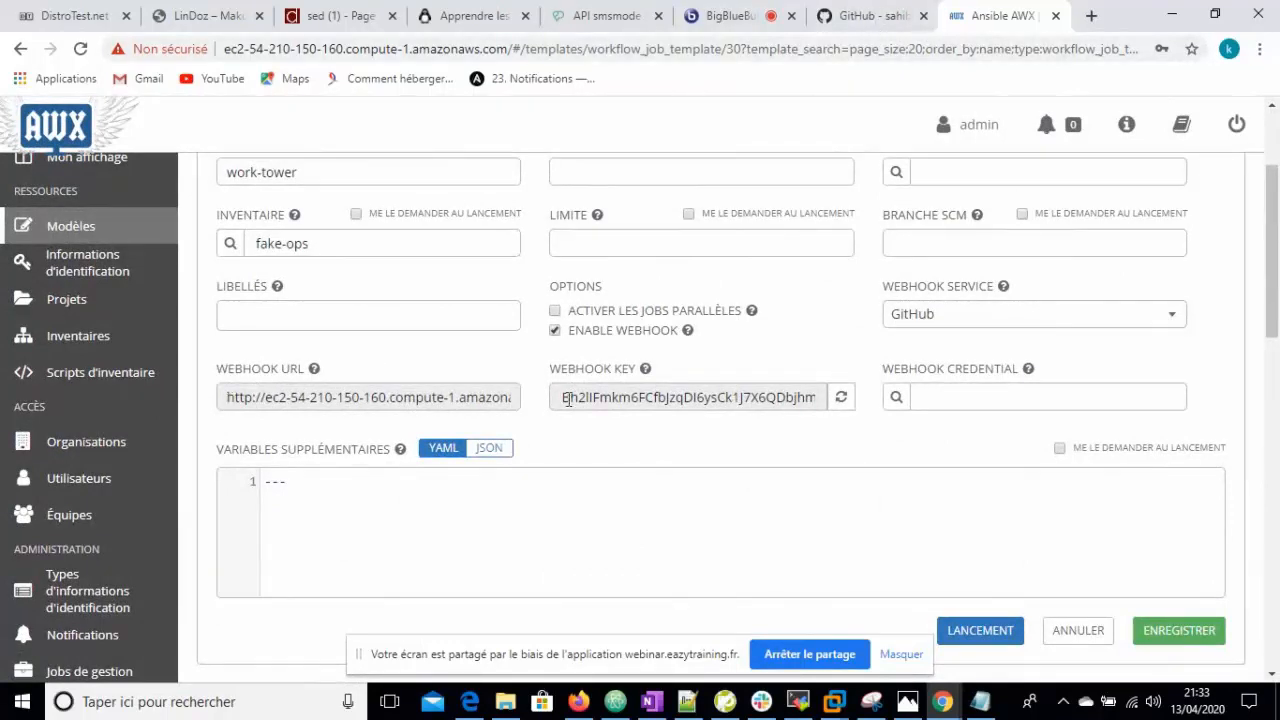
pyautogui.moveTo(564, 397); pyautogui.dragTo(816, 397)
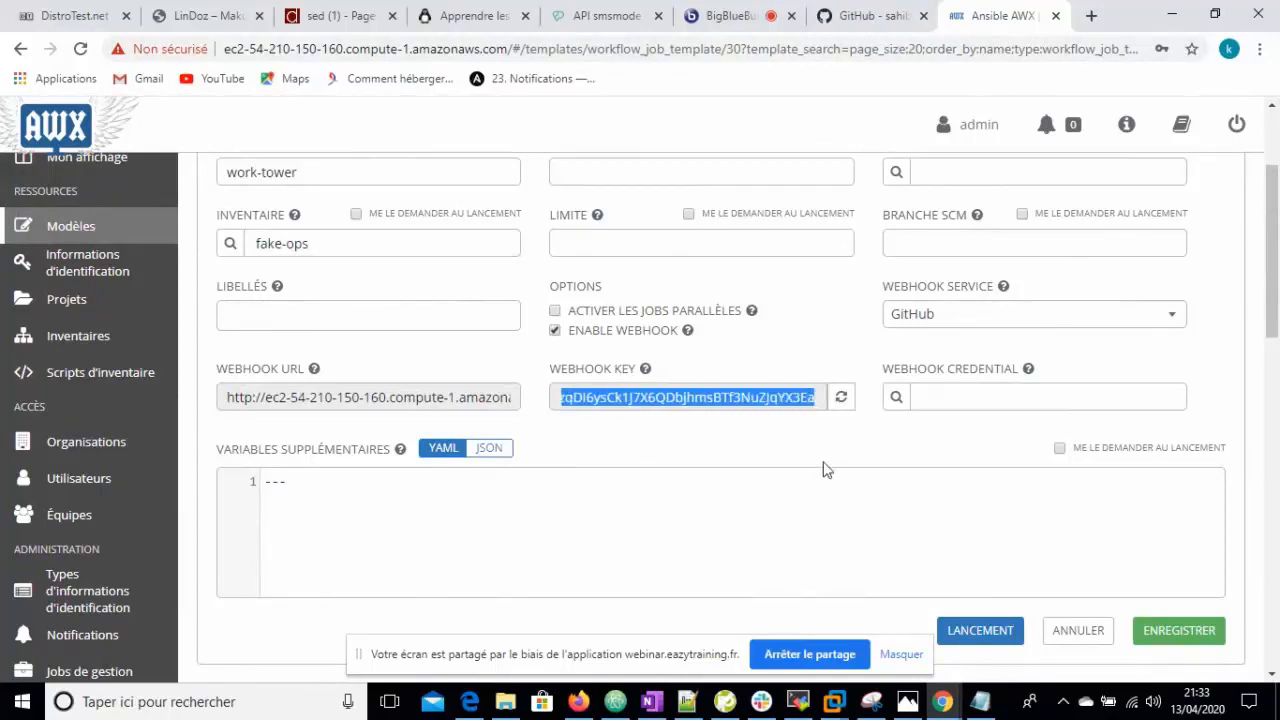
# - Open the Fake-Backend-Tower repository page on GitHub
pyautogui.click(872, 18)
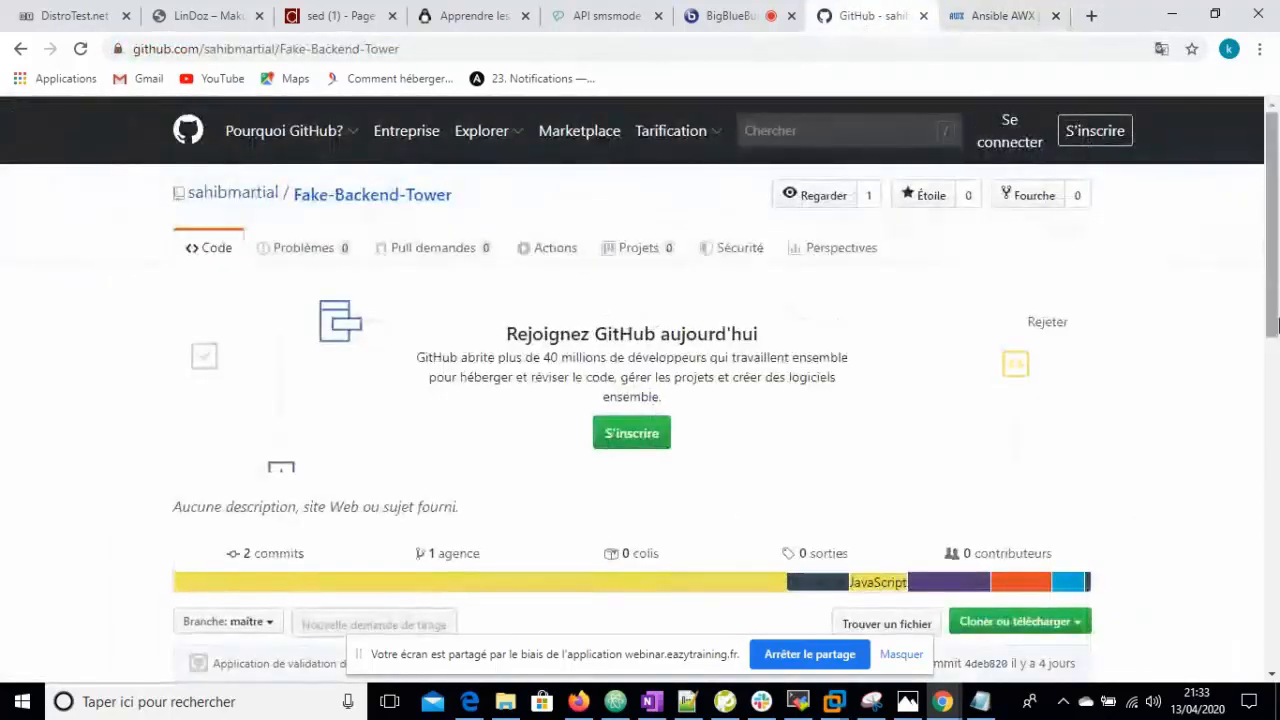
pyautogui.moveTo(1275, 289)
pyautogui.mouseDown()
pyautogui.moveTo(1278, 397)
pyautogui.moveTo(1278, 289)
pyautogui.mouseUp()
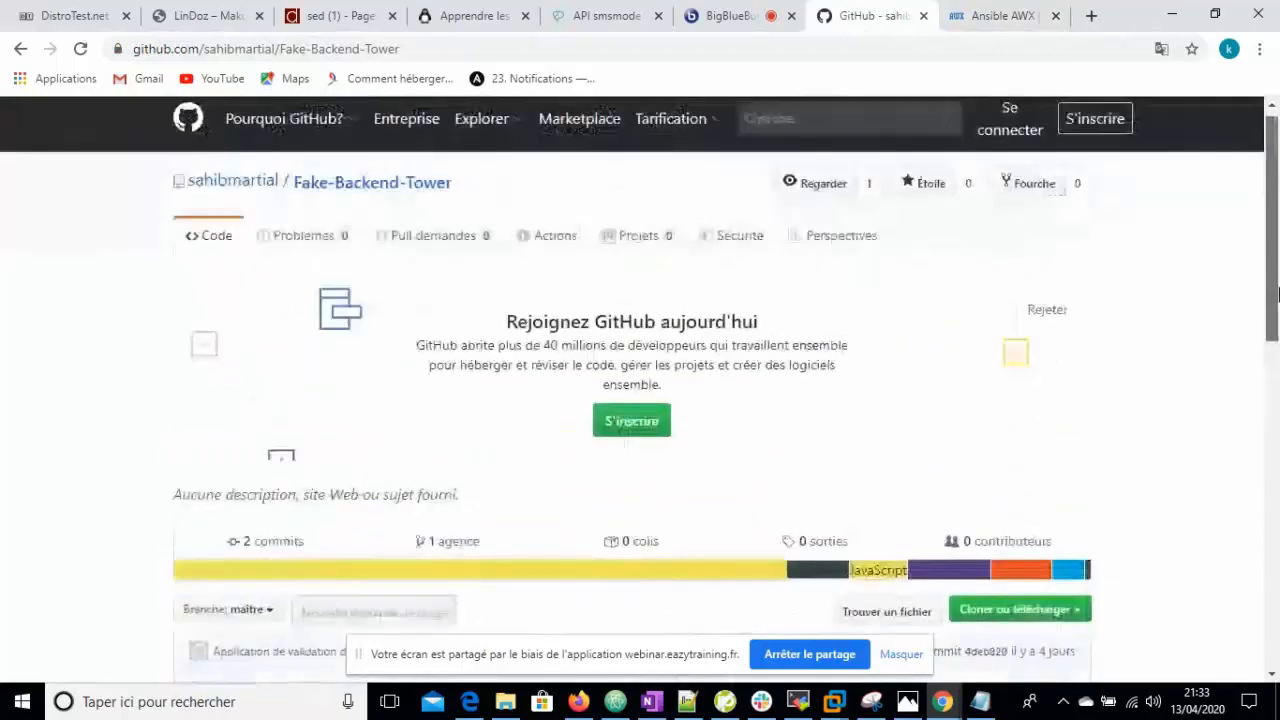
pyautogui.click(420, 205)
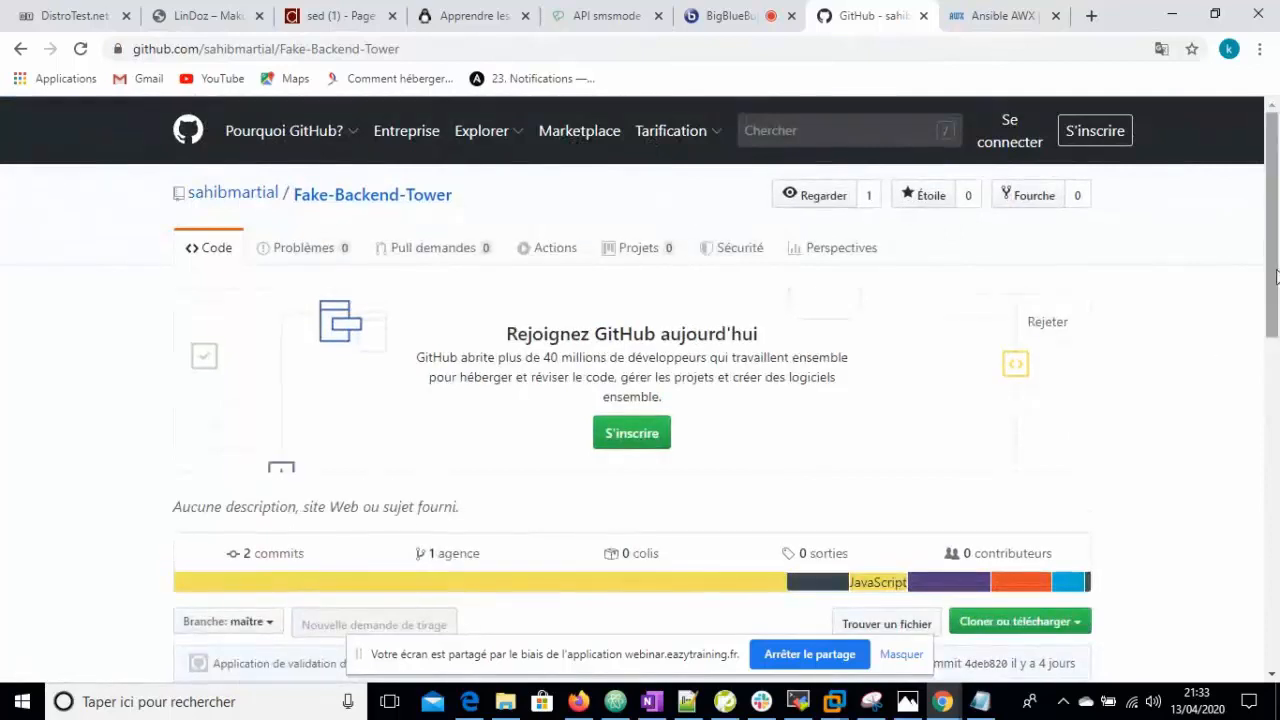
pyautogui.moveTo(1278, 246)
pyautogui.mouseDown()
pyautogui.moveTo(1278, 344)
pyautogui.moveTo(1278, 246)
pyautogui.mouseUp()
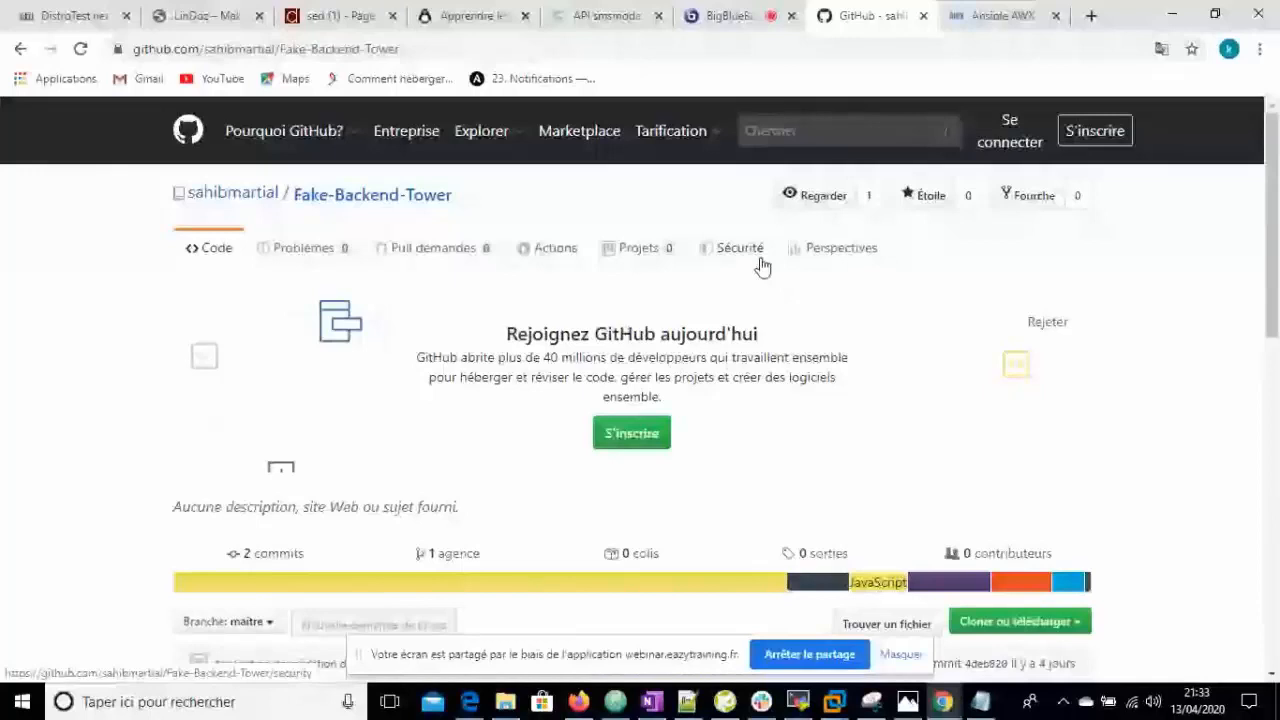
pyautogui.moveTo(1278, 253)
pyautogui.mouseDown()
pyautogui.moveTo(1278, 343)
pyautogui.moveTo(1278, 250)
pyautogui.mouseUp()
# - Browse the repository's Security, Insights pulse and Projects pages, then return to its main page
pyautogui.click(738, 197)
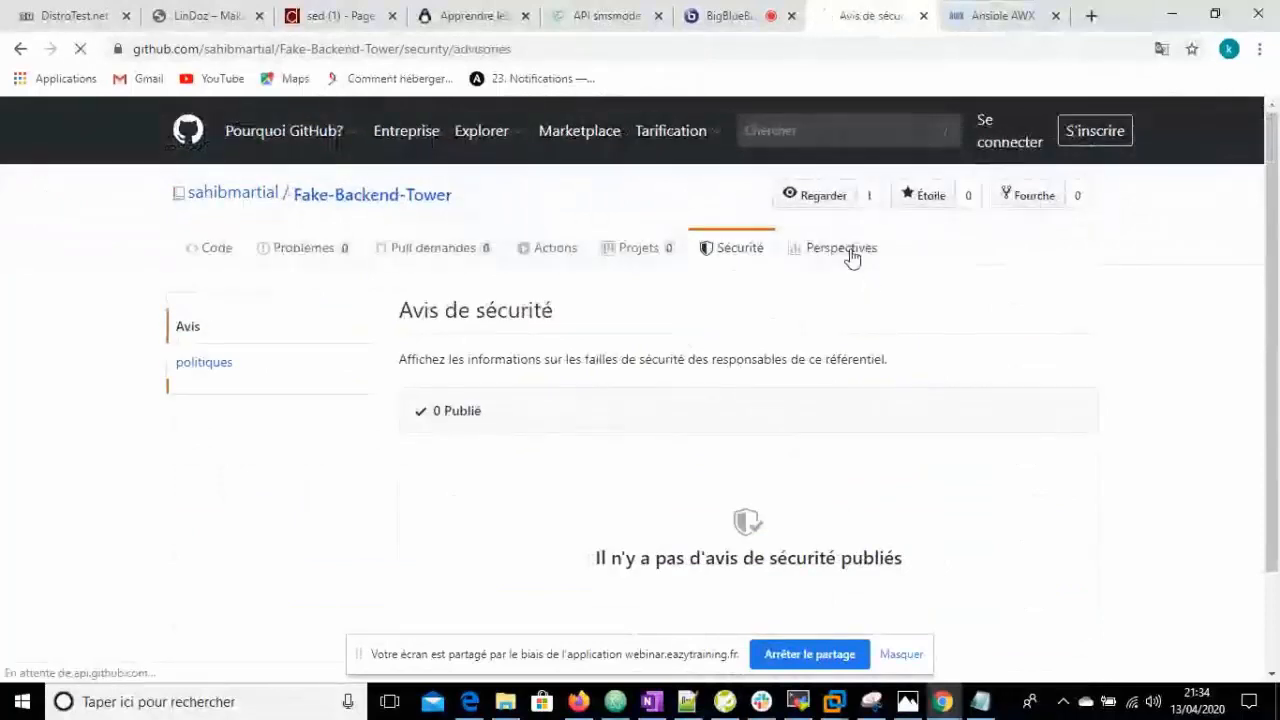
pyautogui.click(848, 250)
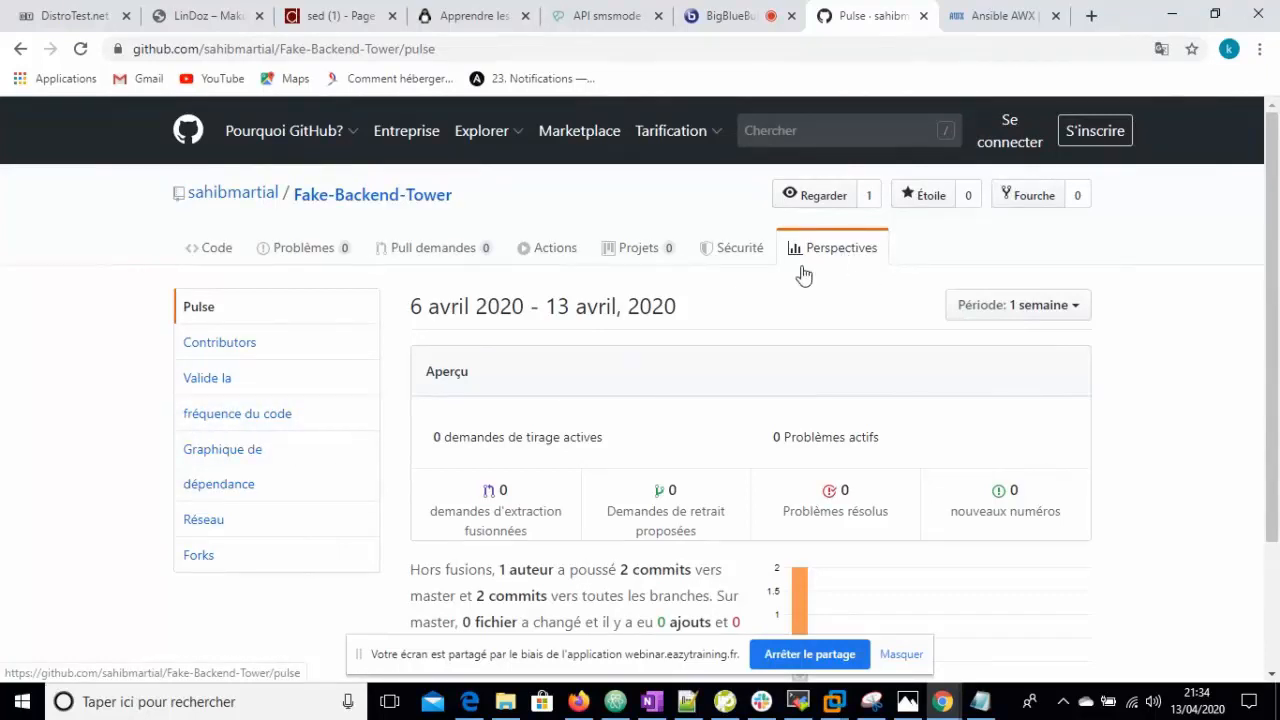
pyautogui.click(745, 255)
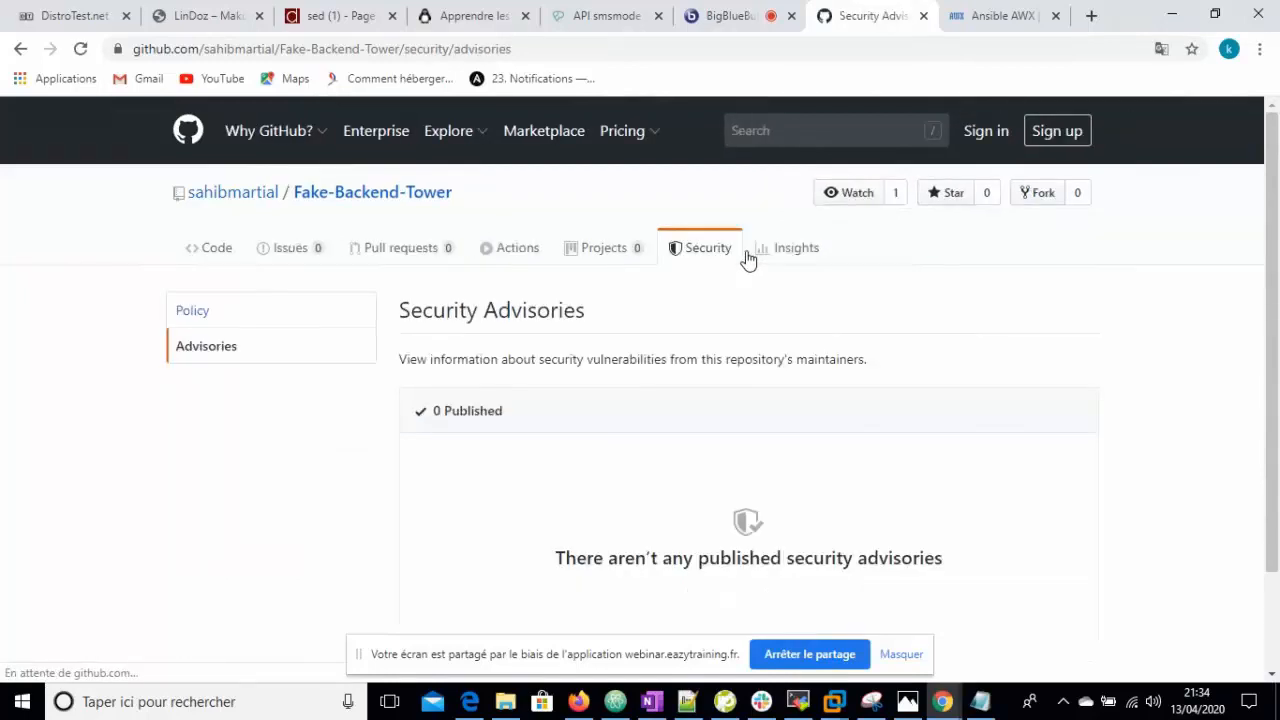
pyautogui.click(637, 251)
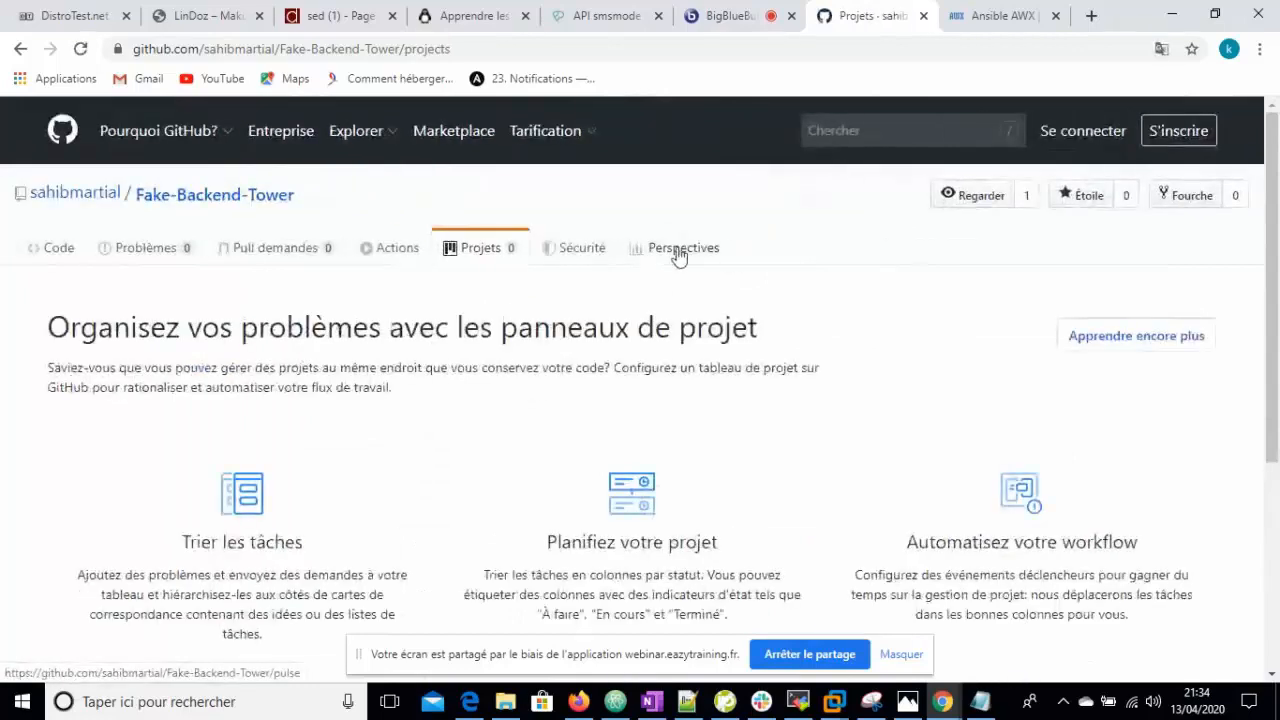
pyautogui.click(678, 253)
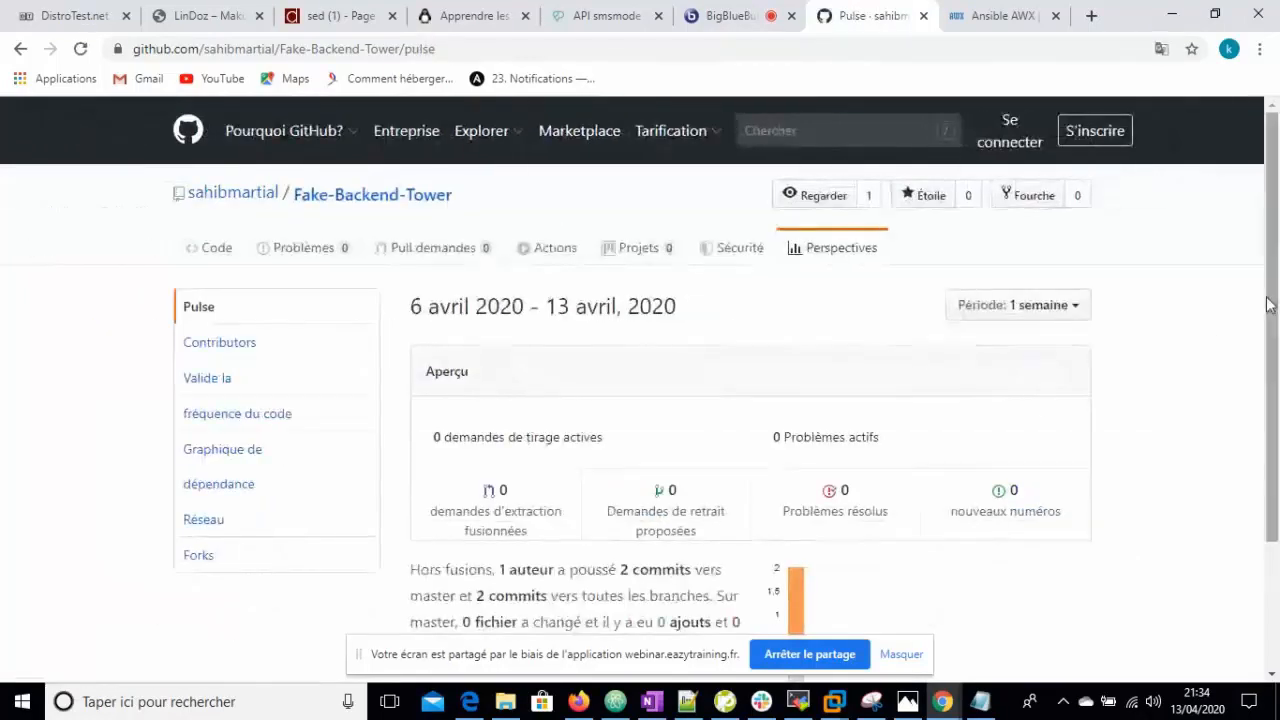
pyautogui.moveTo(1276, 270); pyautogui.dragTo(1278, 312)
pyautogui.scroll(1, 1278, 312)
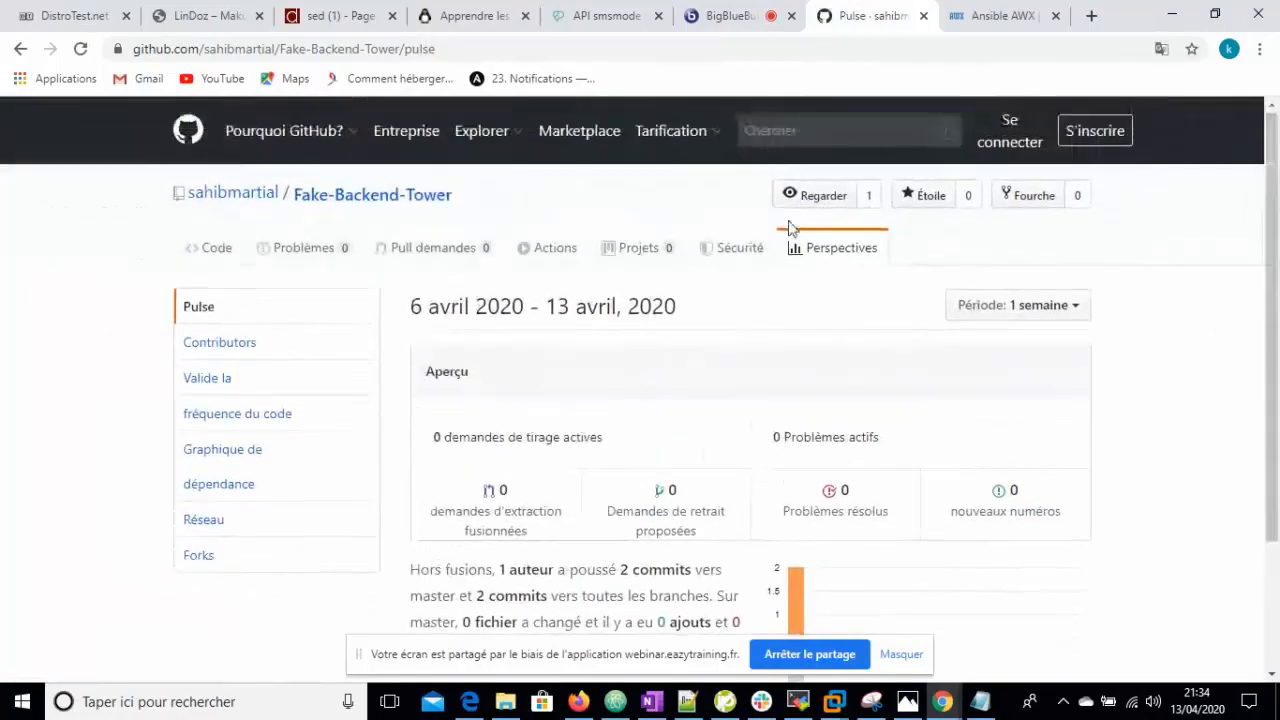
pyautogui.click(360, 205)
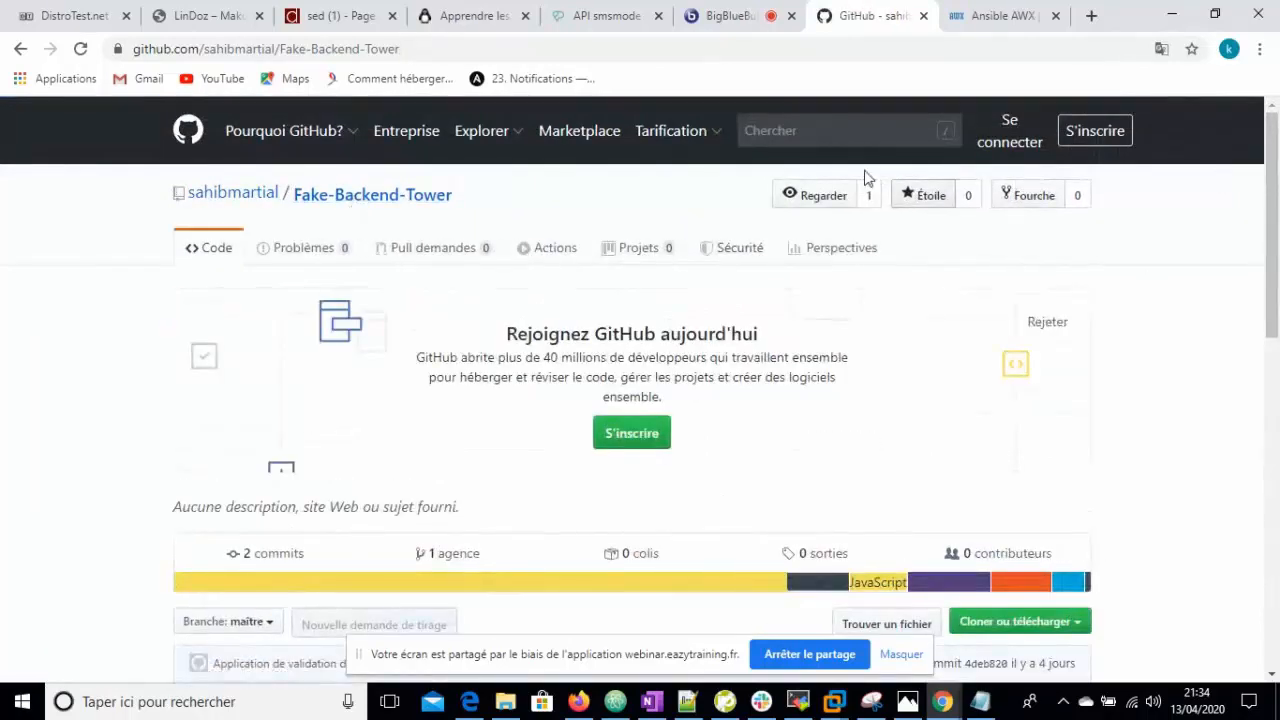
# - Switch to the Firefox window's GitHub profile tab
pyautogui.click(578, 701)
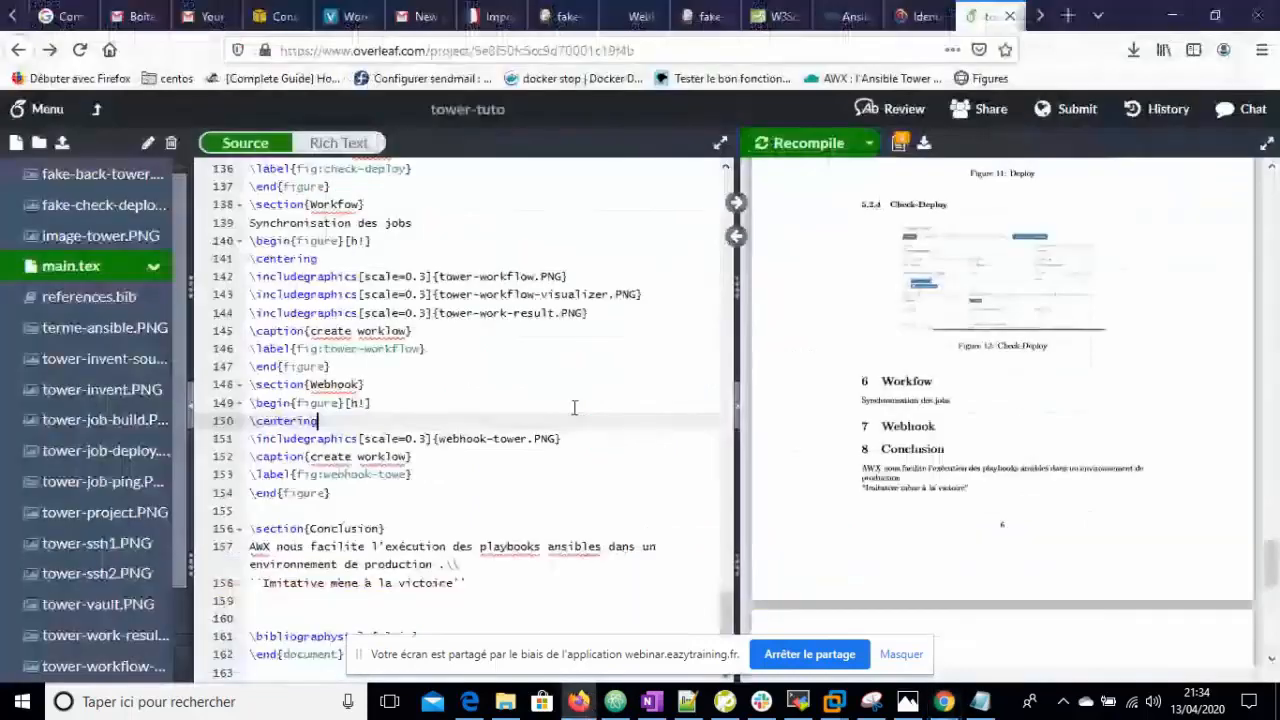
pyautogui.click(9, 15)
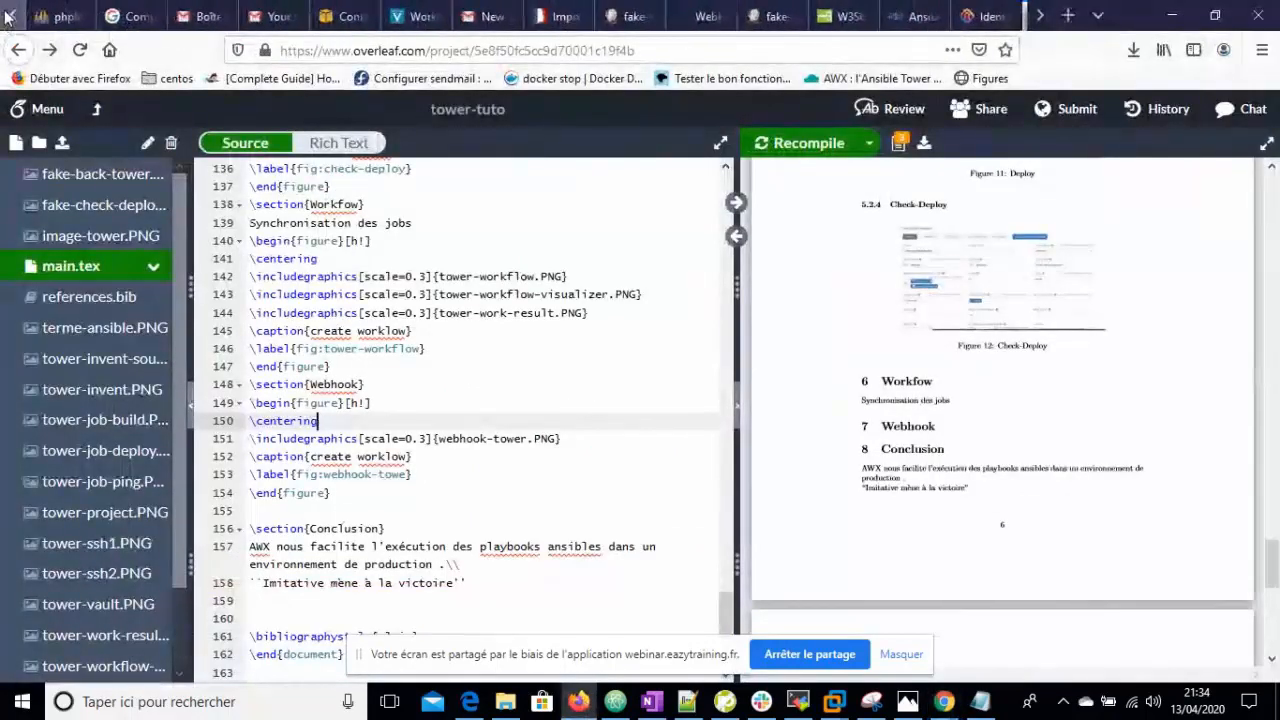
pyautogui.click(9, 15)
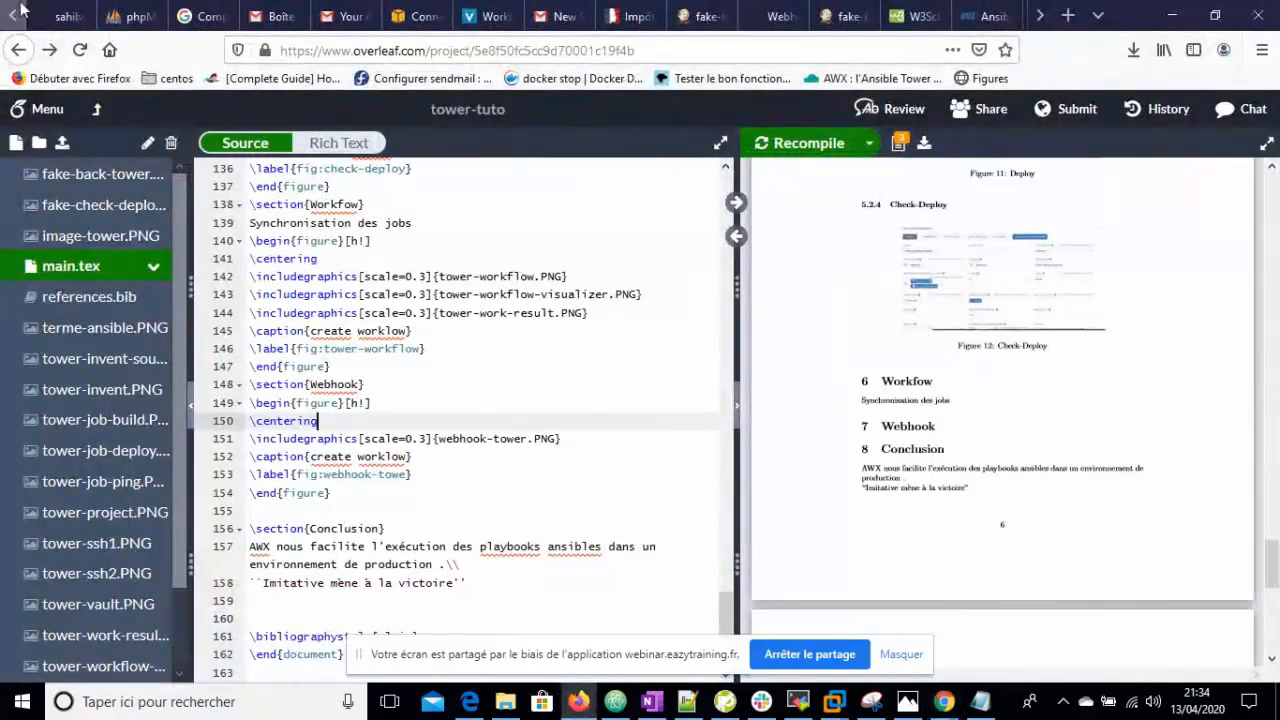
pyautogui.click(58, 17)
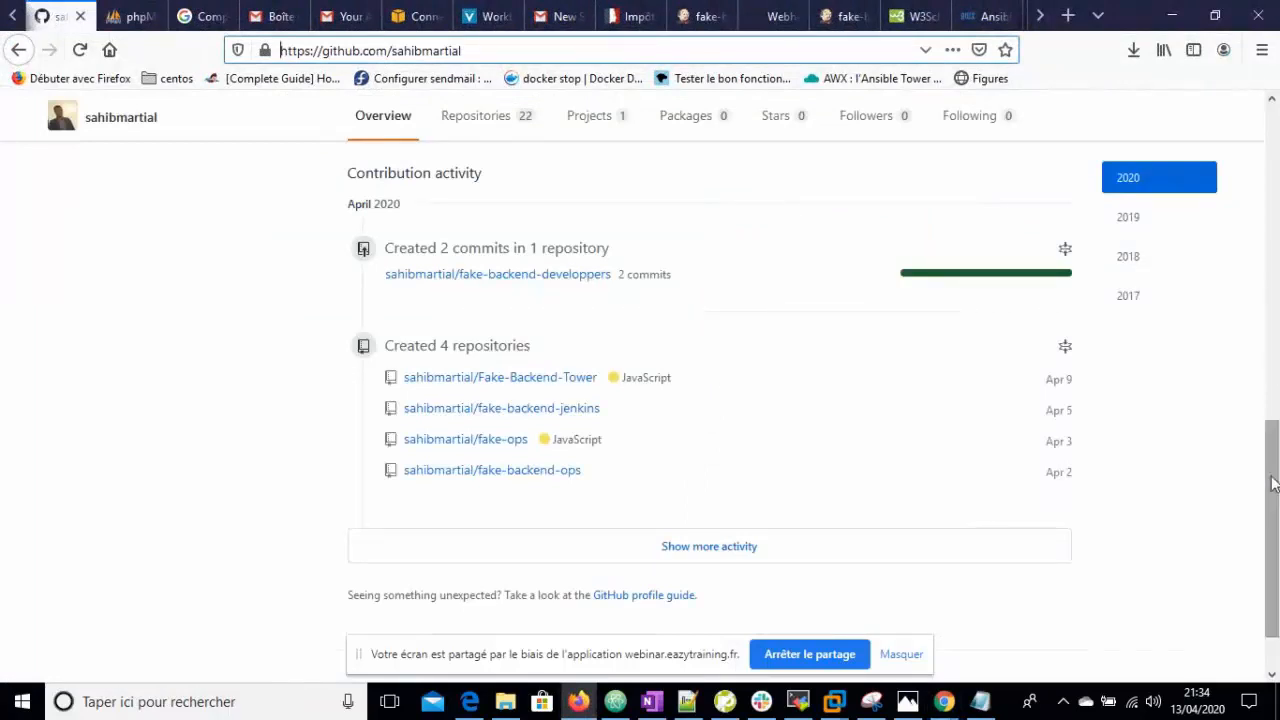
# - Go from the profile's repositories to Fake-Backend-Tower's Settings > Webhooks page
pyautogui.moveTo(1270, 440); pyautogui.dragTo(1273, 120)
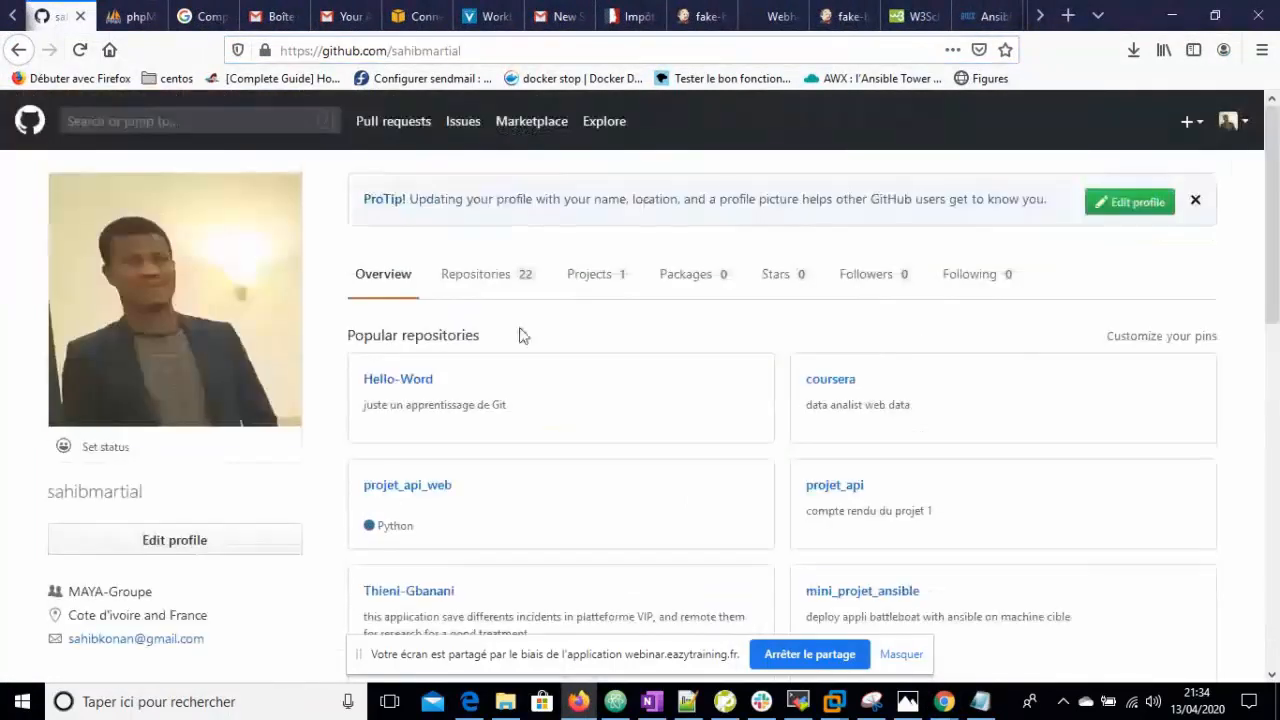
pyautogui.click(503, 276)
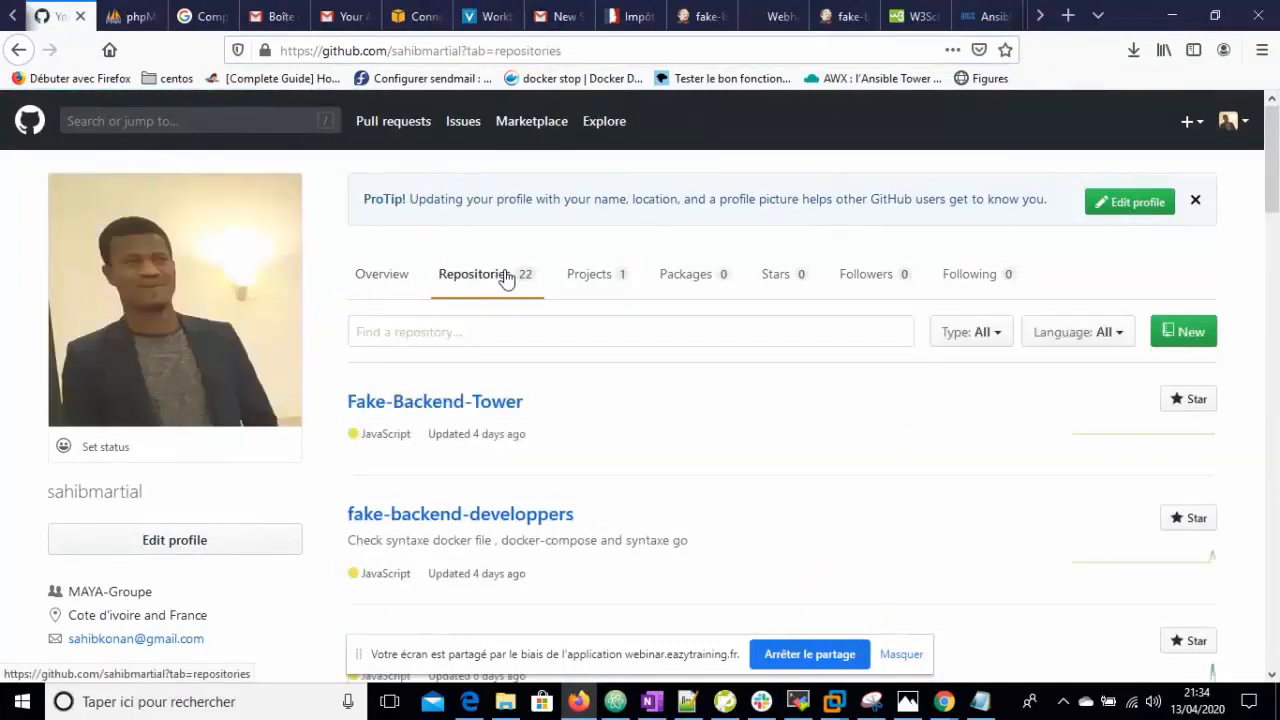
pyautogui.click(466, 404)
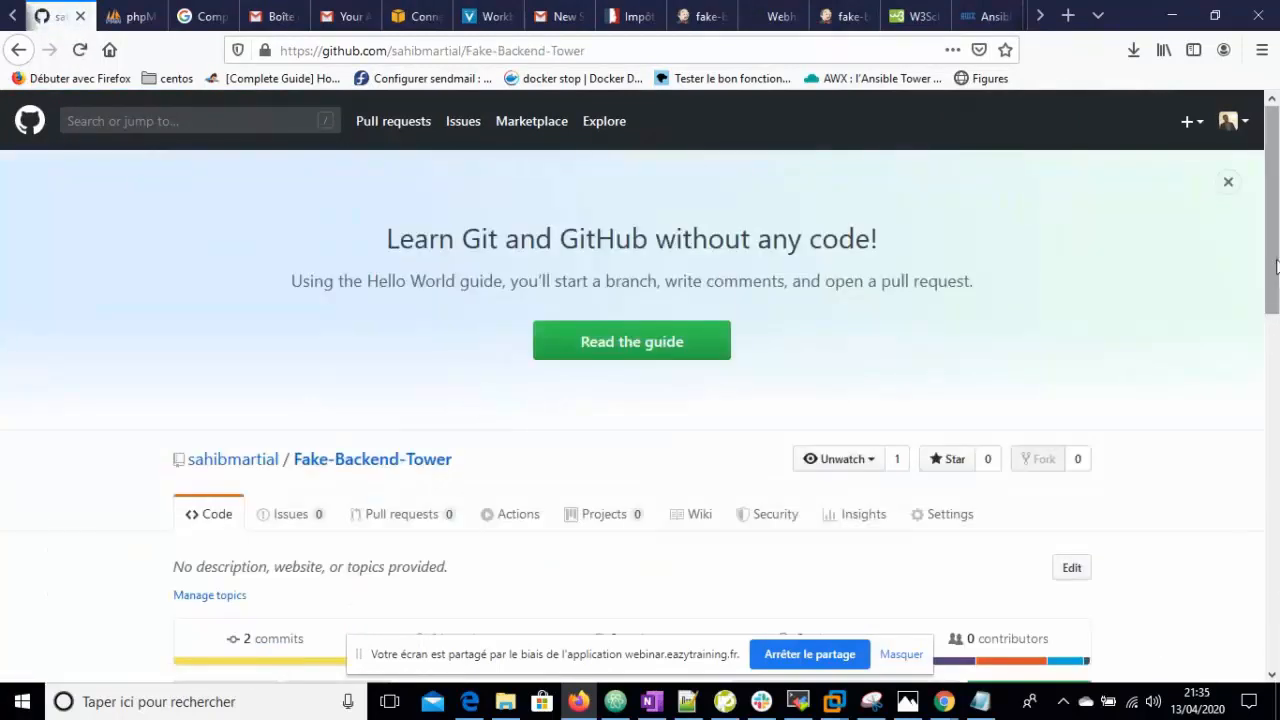
pyautogui.scroll(-5, 1273, 345)
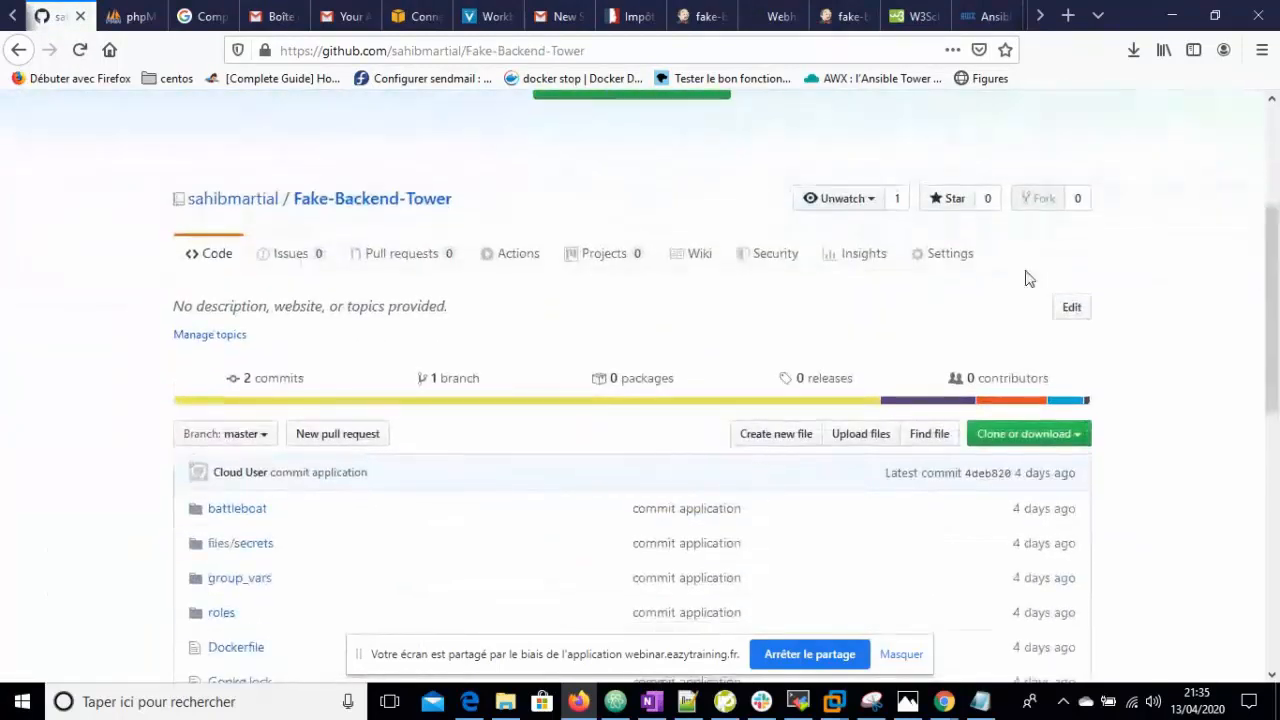
pyautogui.click(950, 264)
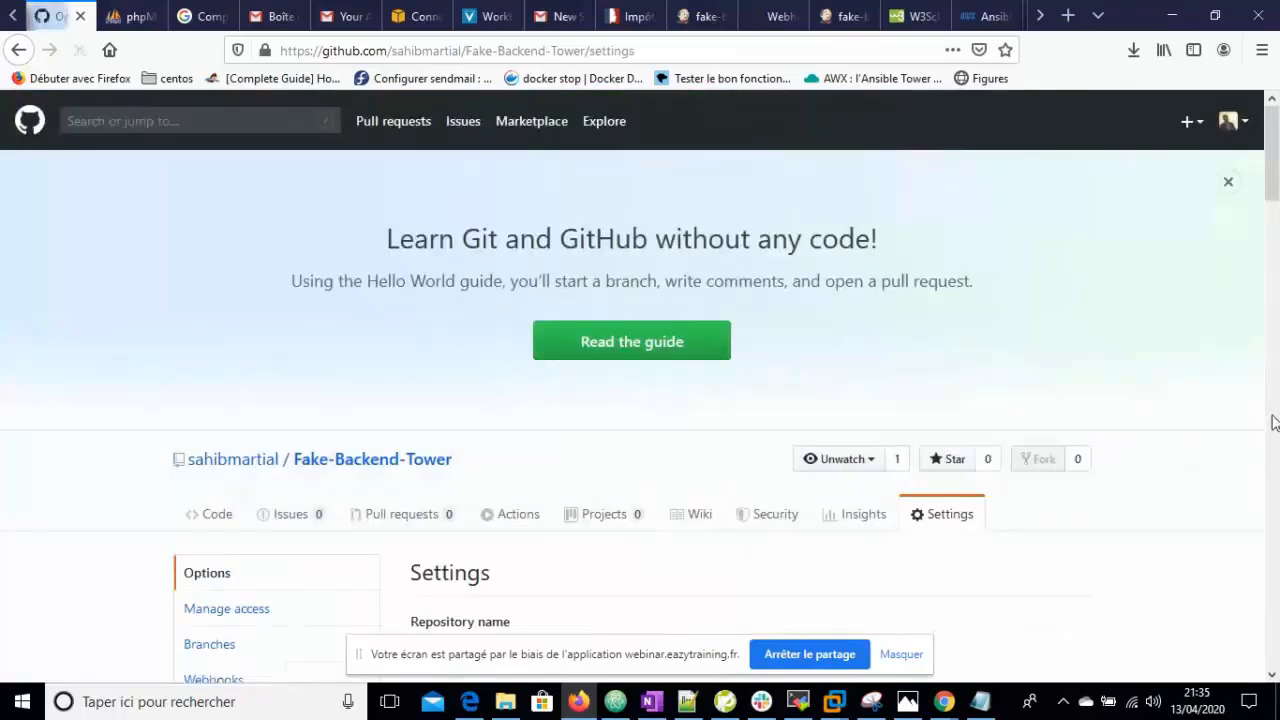
pyautogui.scroll(-8, 1270, 175)
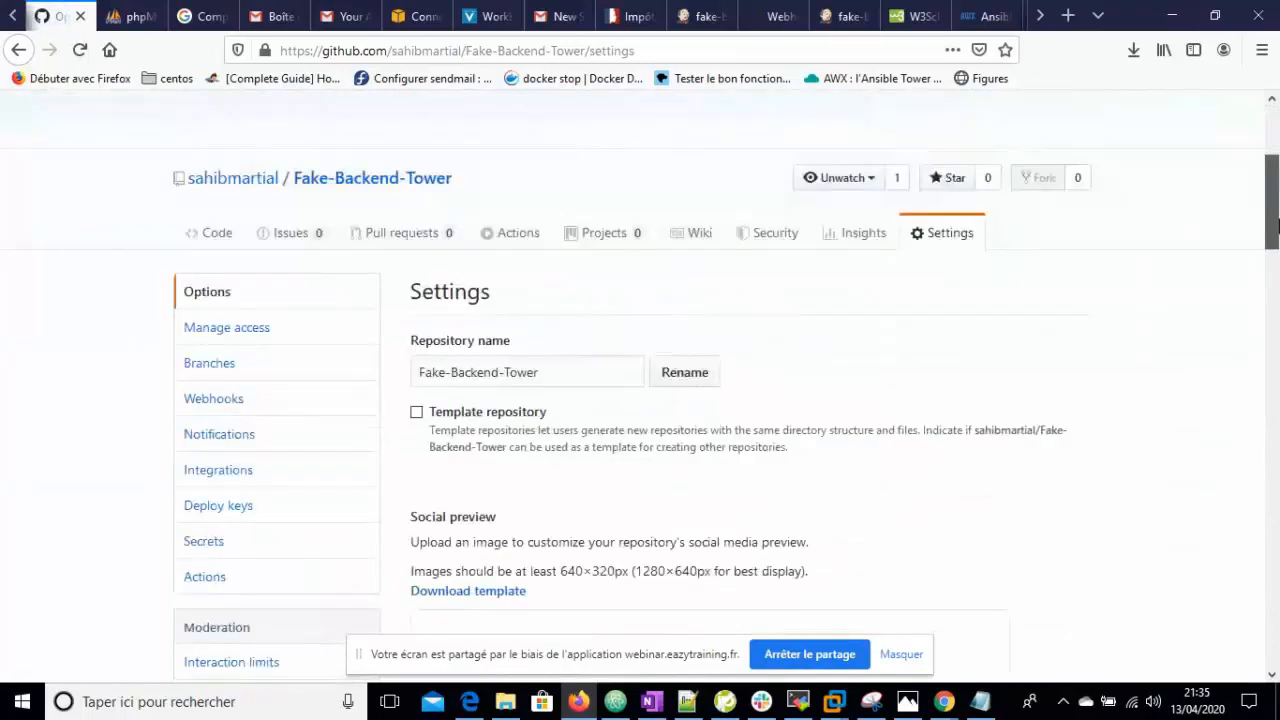
pyautogui.click(214, 269)
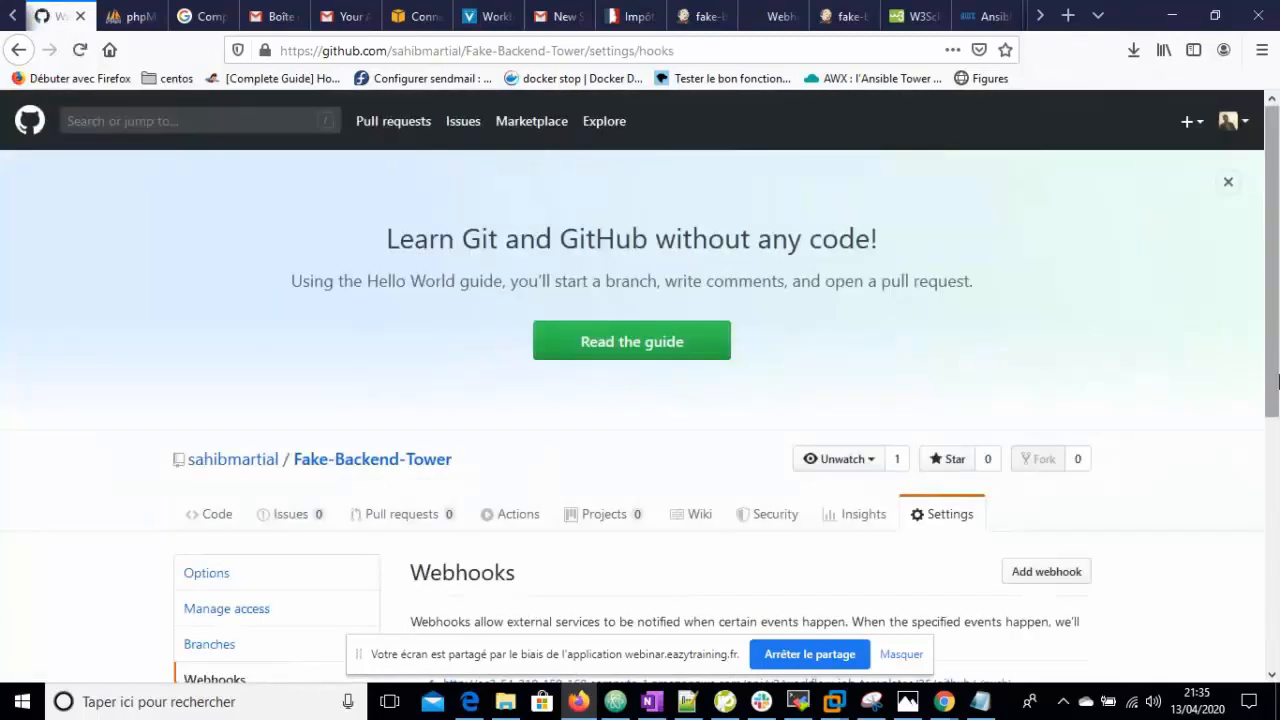
pyautogui.scroll(-5, 1277, 243)
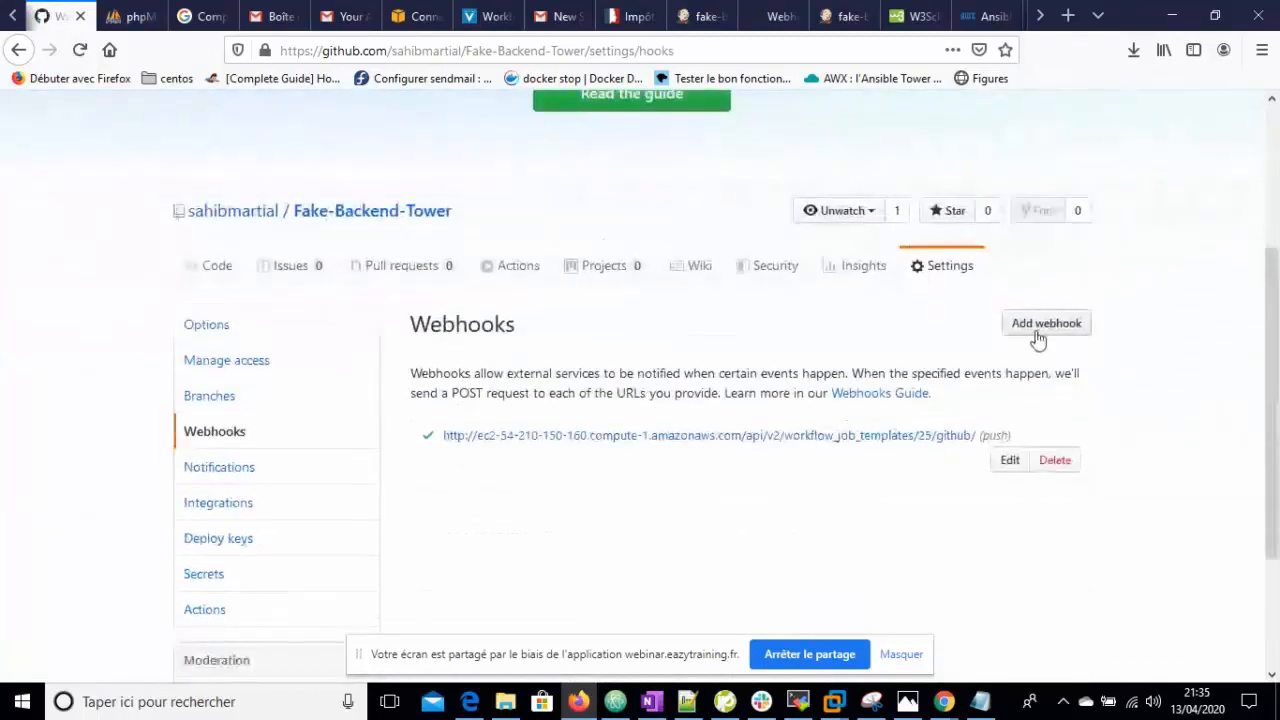
# - Start a new Fake-Backend-Tower webhook, confirm the account password, and paste the secret
pyautogui.click(1040, 328)
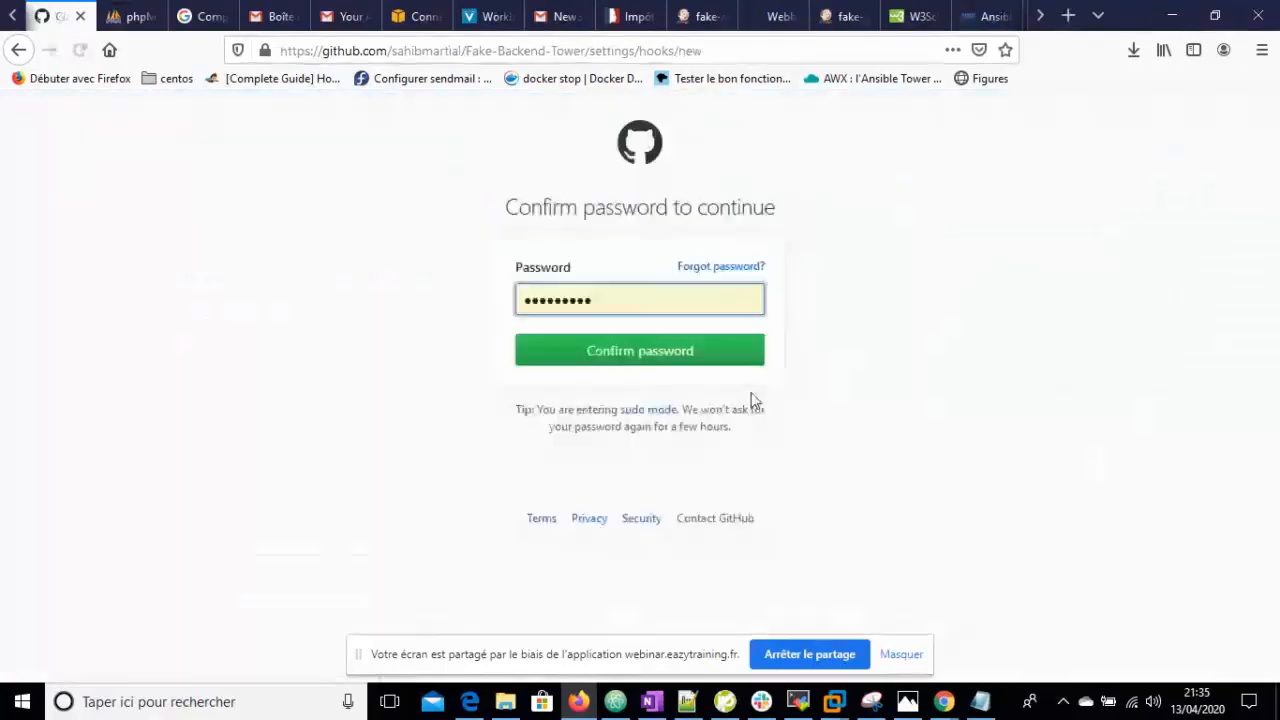
pyautogui.click(697, 364)
pyautogui.moveTo(1272, 254); pyautogui.dragTo(1276, 466)
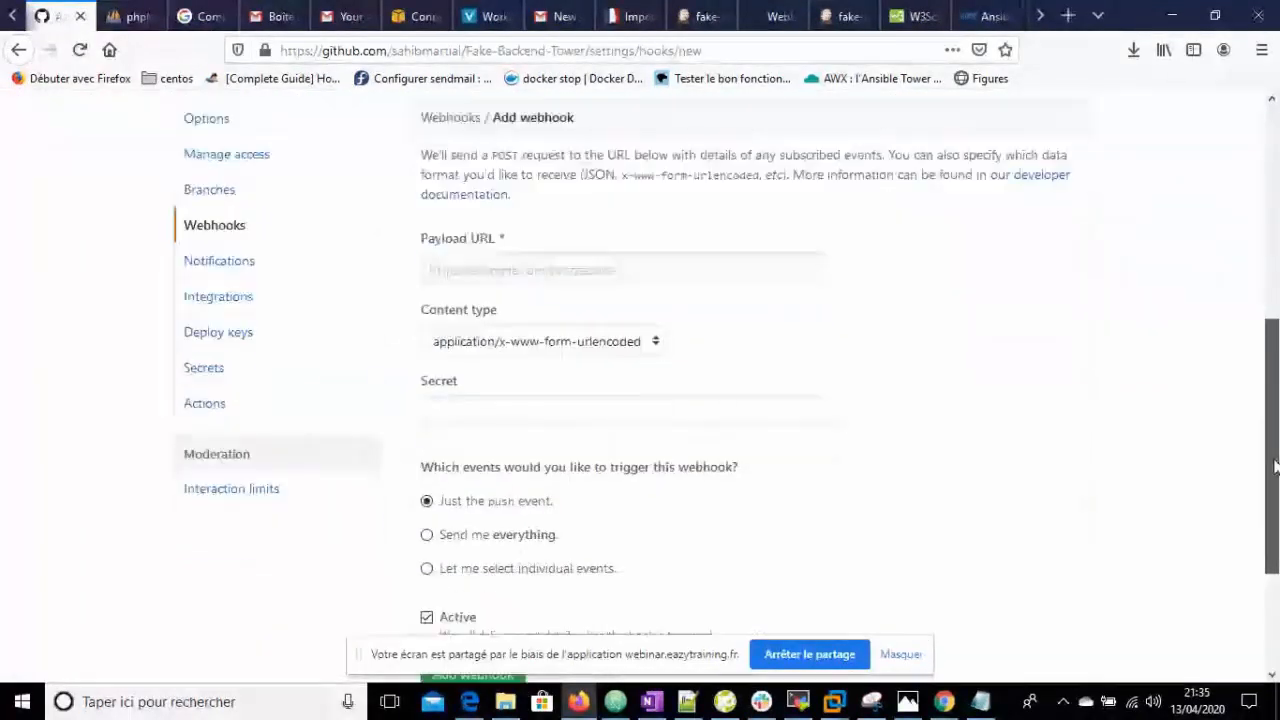
pyautogui.click(503, 412)
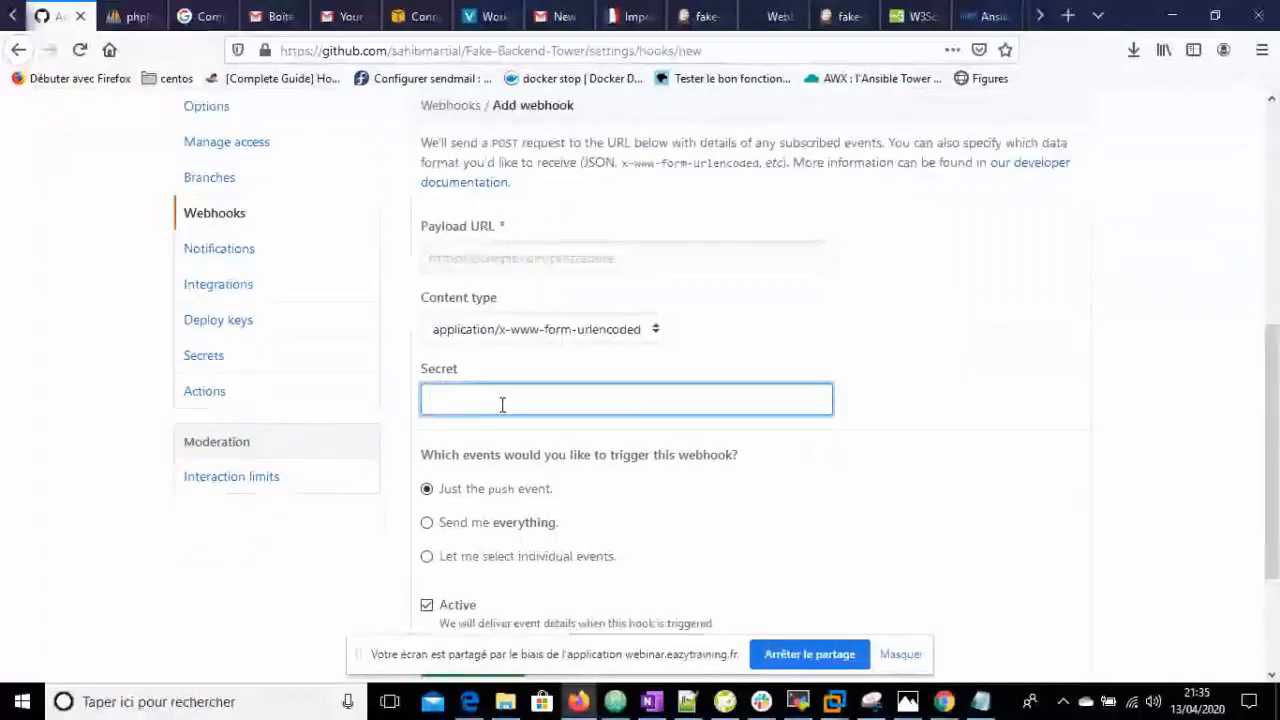
pyautogui.hotkey('ctrl', 'v')
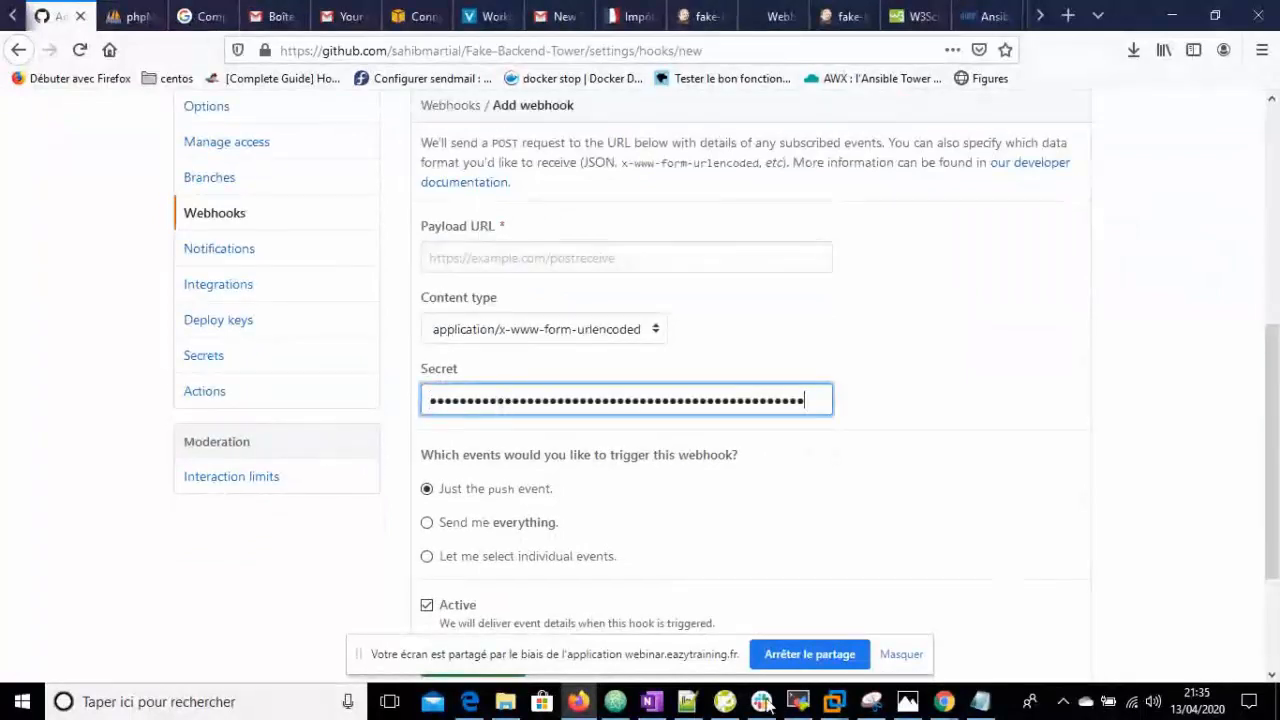
# - Bring up the other browser window from the taskbar
pyautogui.click(943, 701)
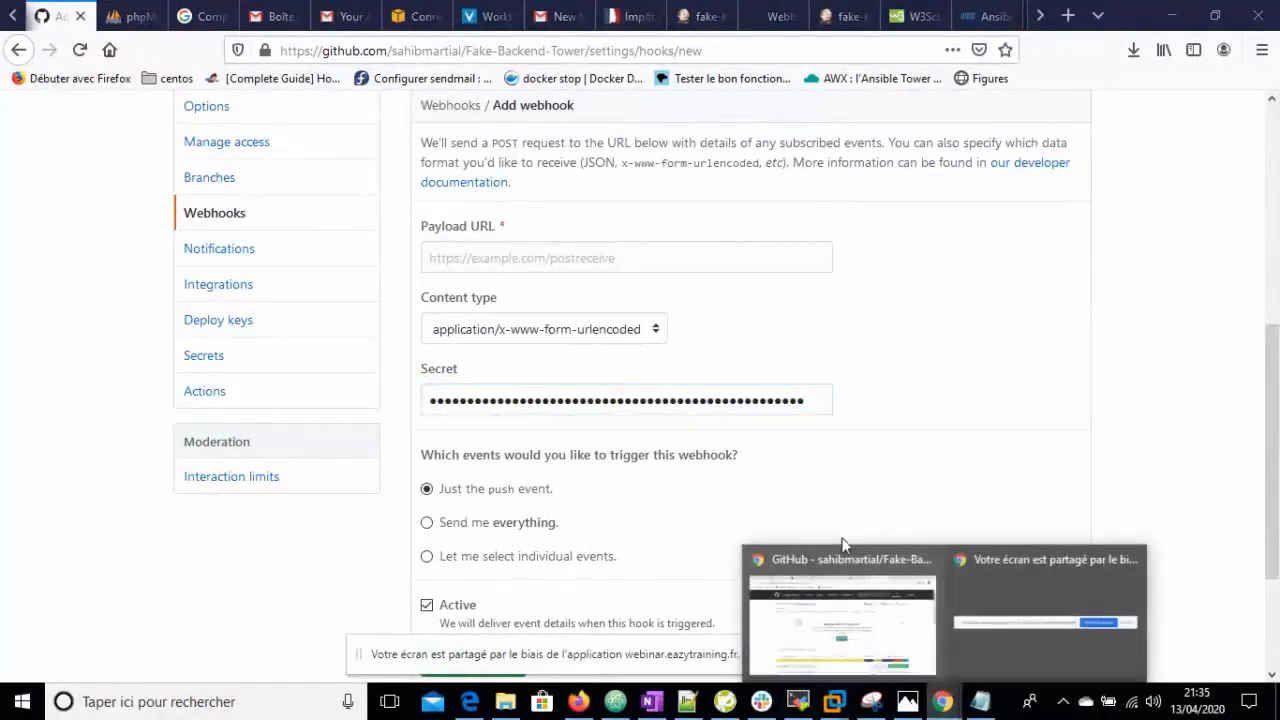
pyautogui.click(986, 592)
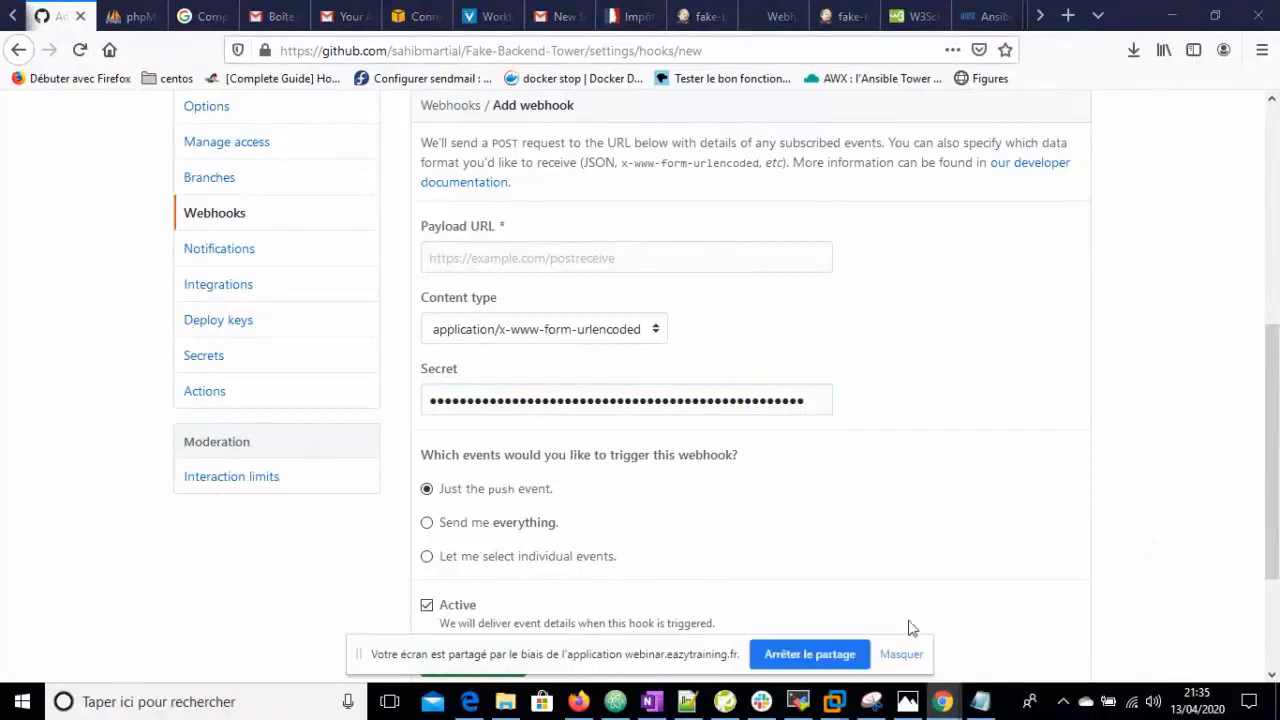
pyautogui.click(952, 705)
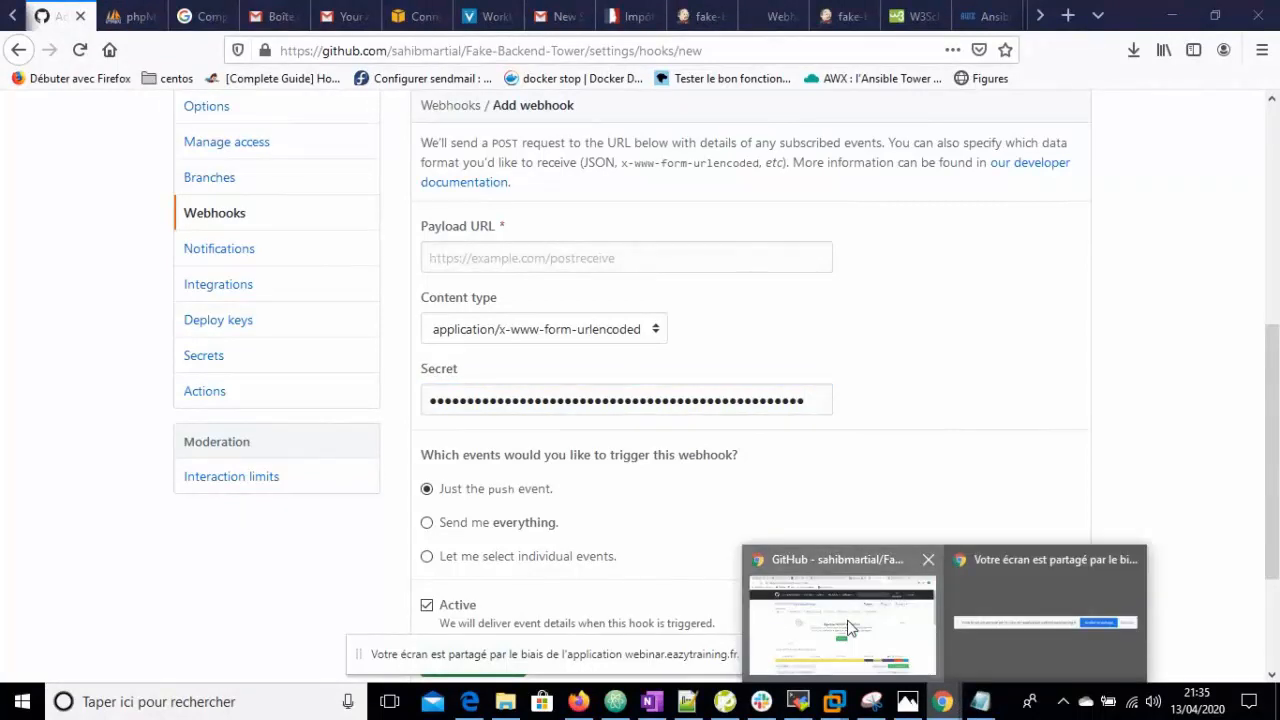
pyautogui.click(855, 630)
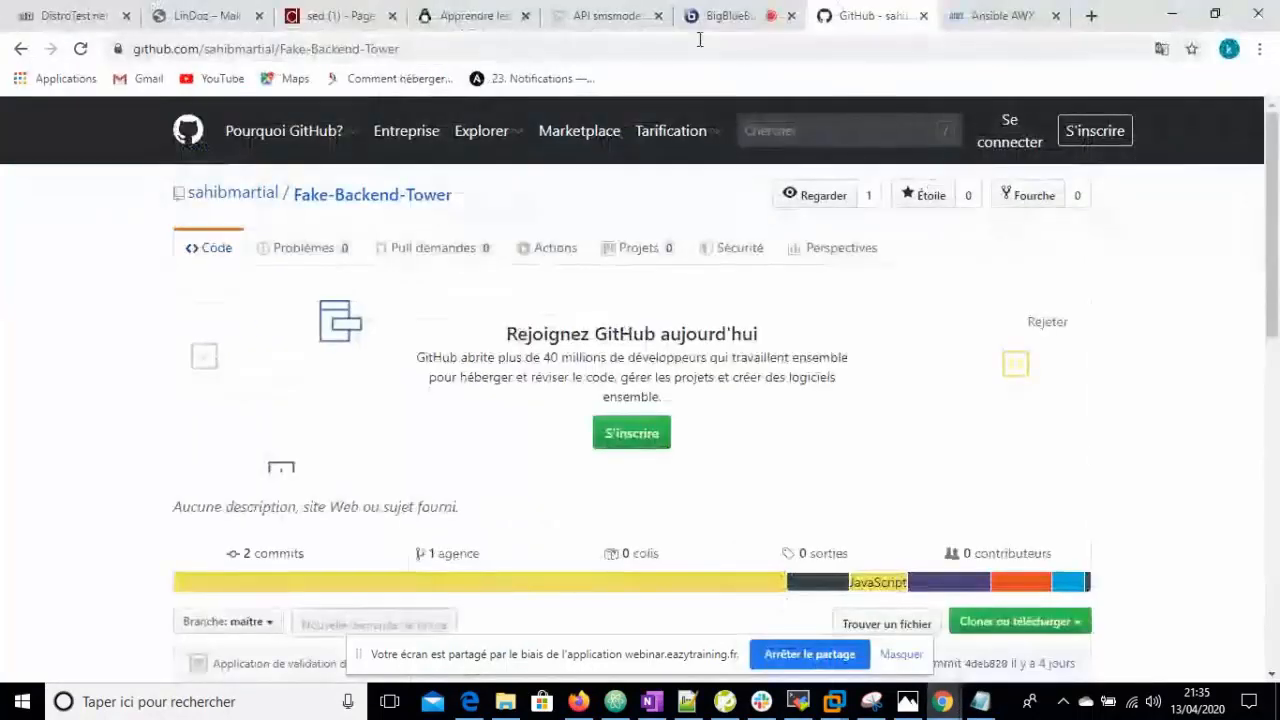
# - Copy the work-tower workflow's full Webhook URL in AWX and return to GitHub's form
pyautogui.click(997, 15)
pyautogui.click(229, 390)
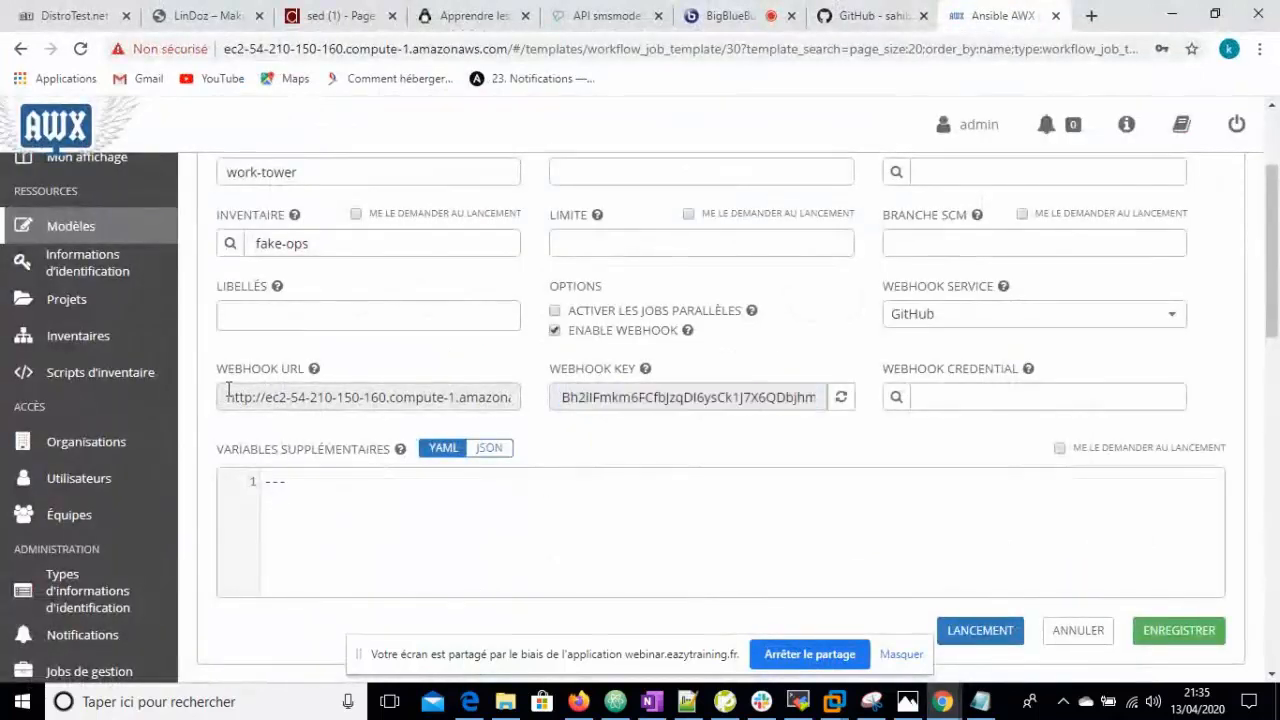
pyautogui.moveTo(224, 397); pyautogui.dragTo(530, 405)
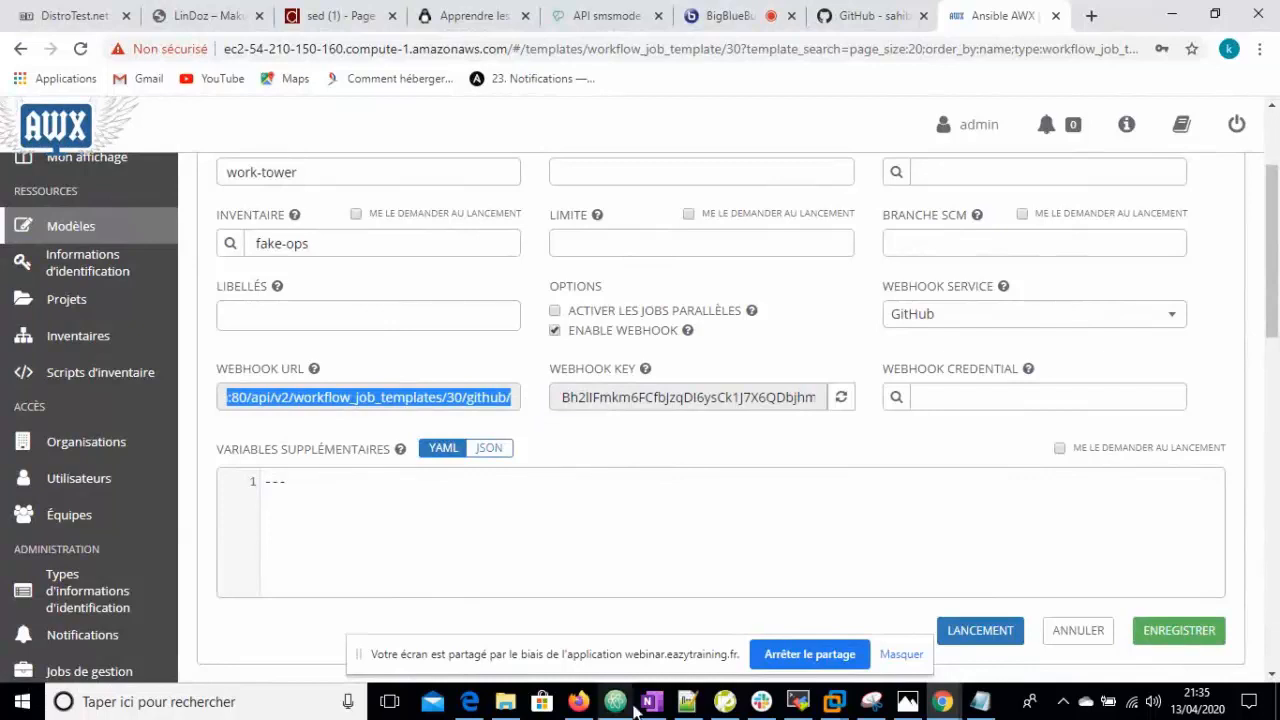
pyautogui.click(578, 701)
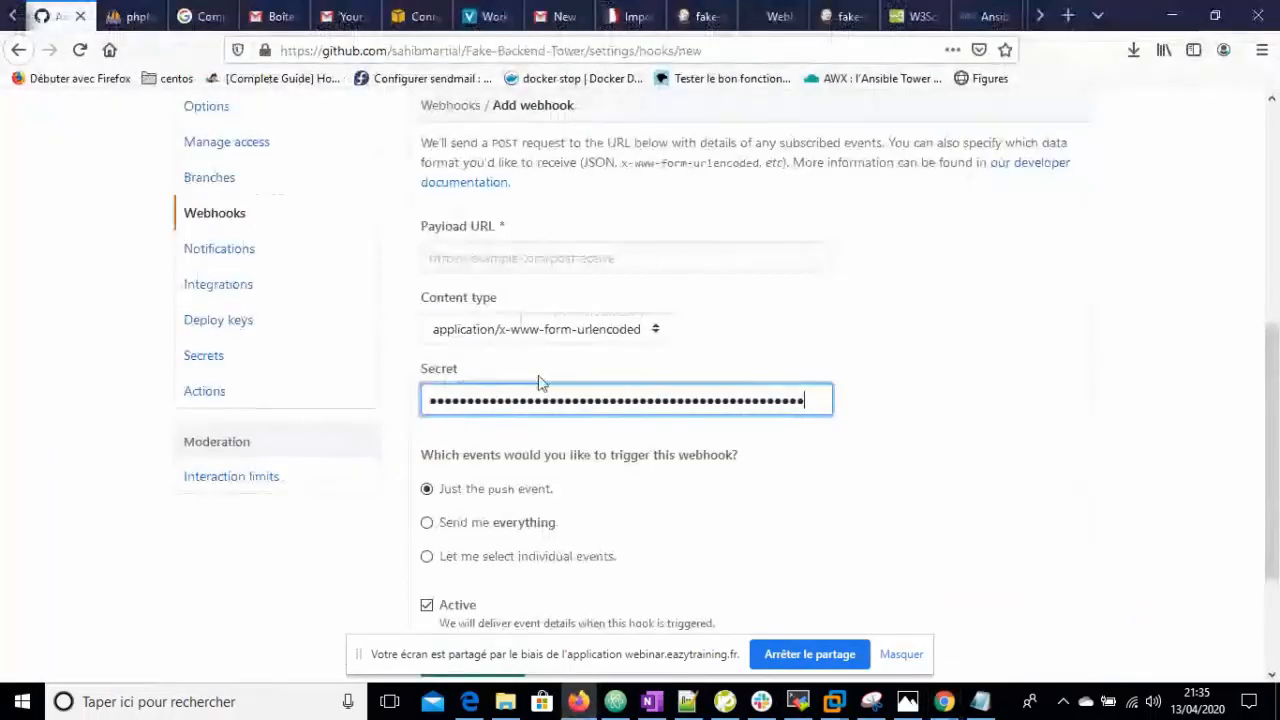
# - Paste the AWX URL as Payload URL, choose application/json, and add the webhook
pyautogui.click(480, 258)
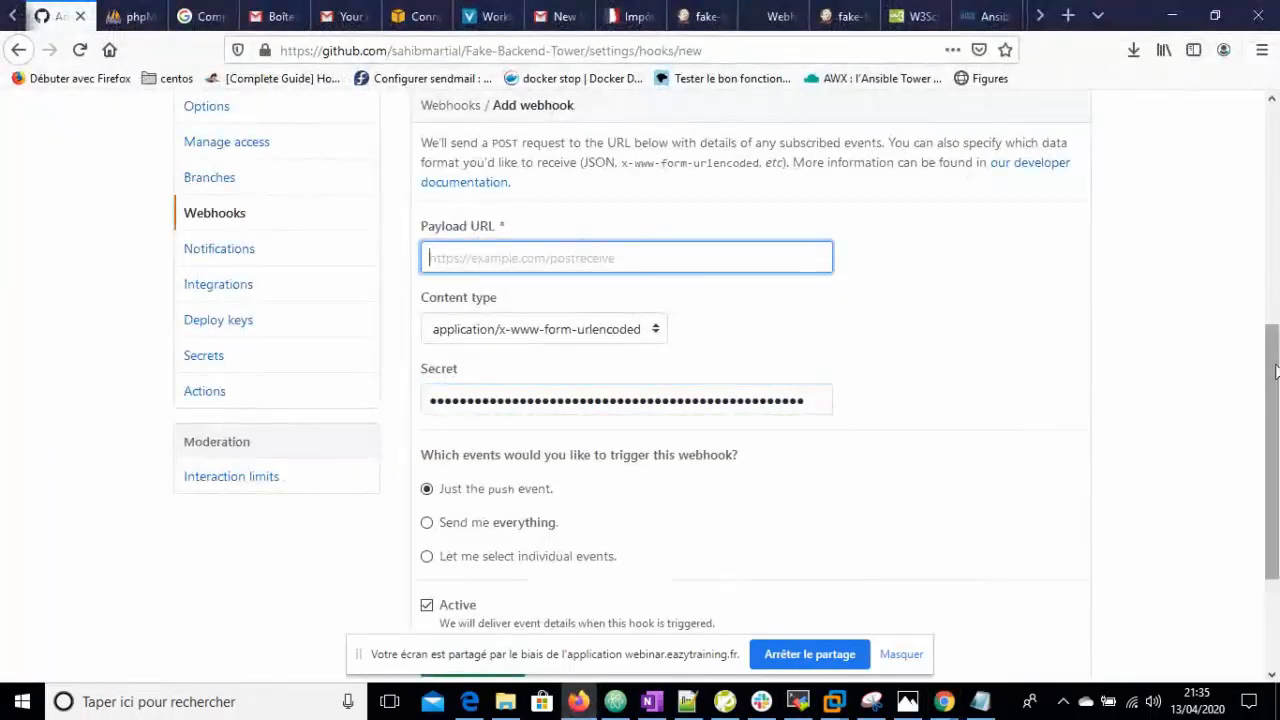
pyautogui.scroll(3, 600, 400)
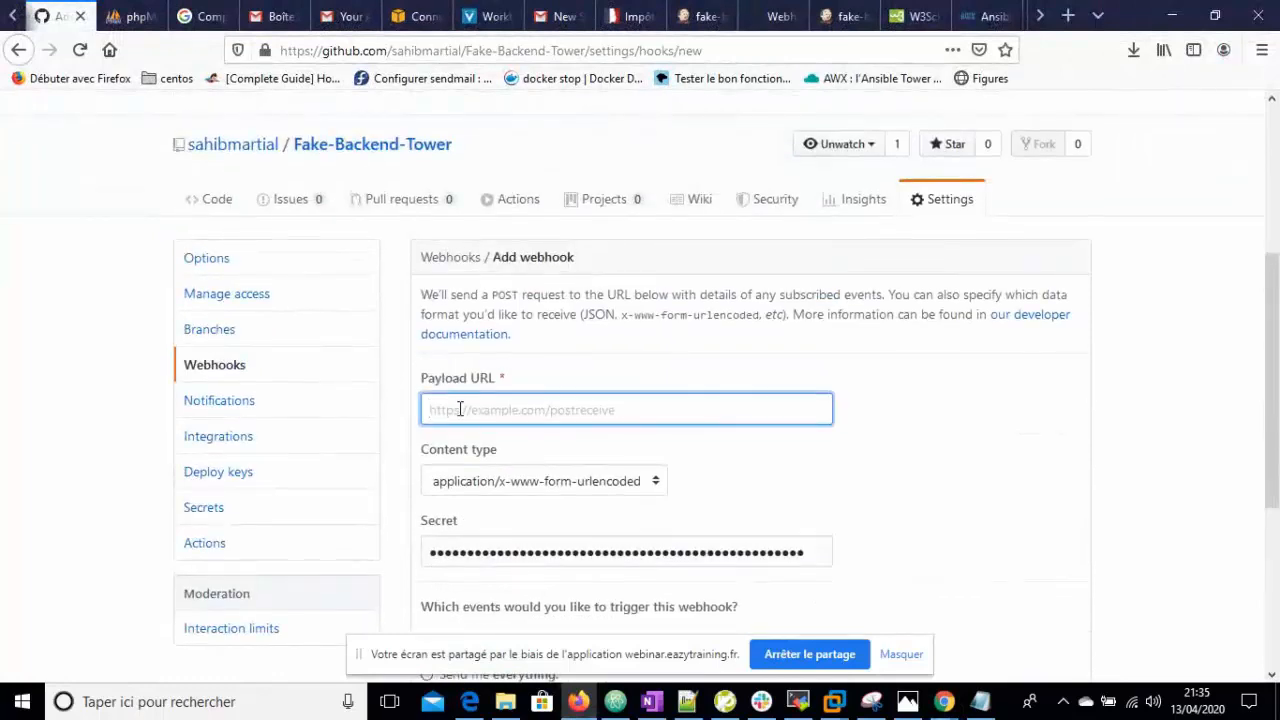
pyautogui.hotkey('ctrl', 'v')
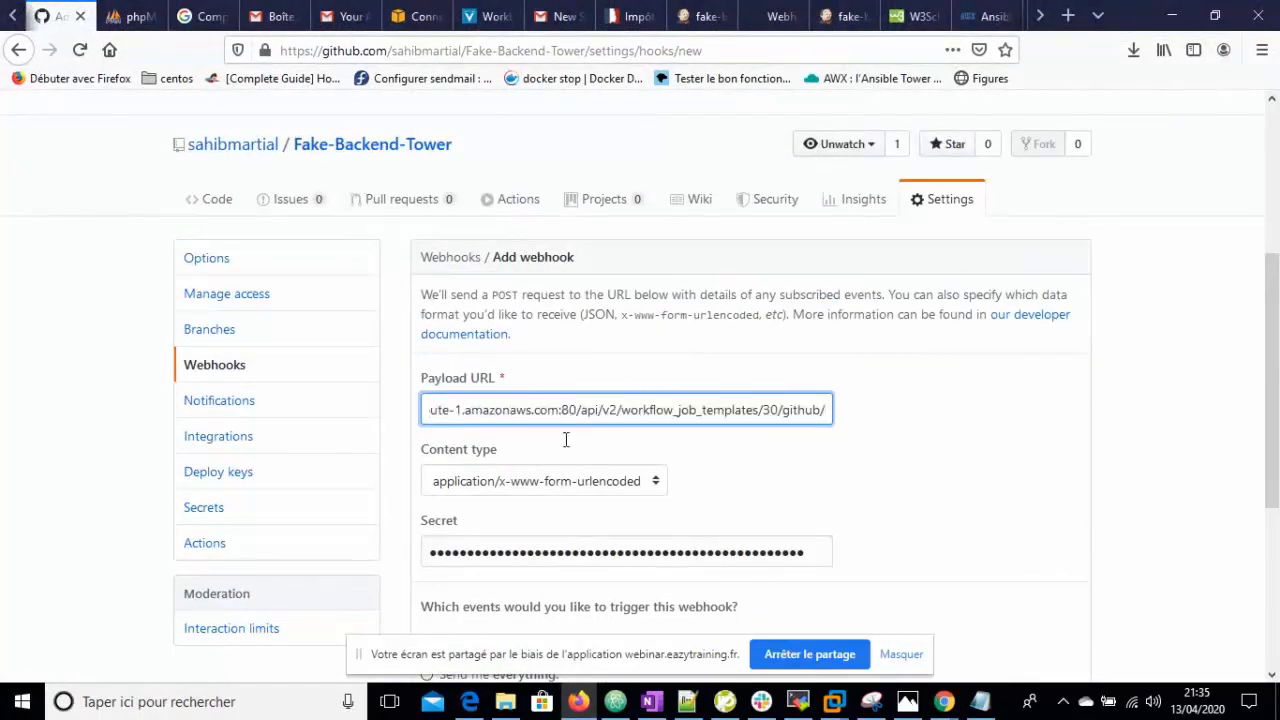
pyautogui.click(656, 485)
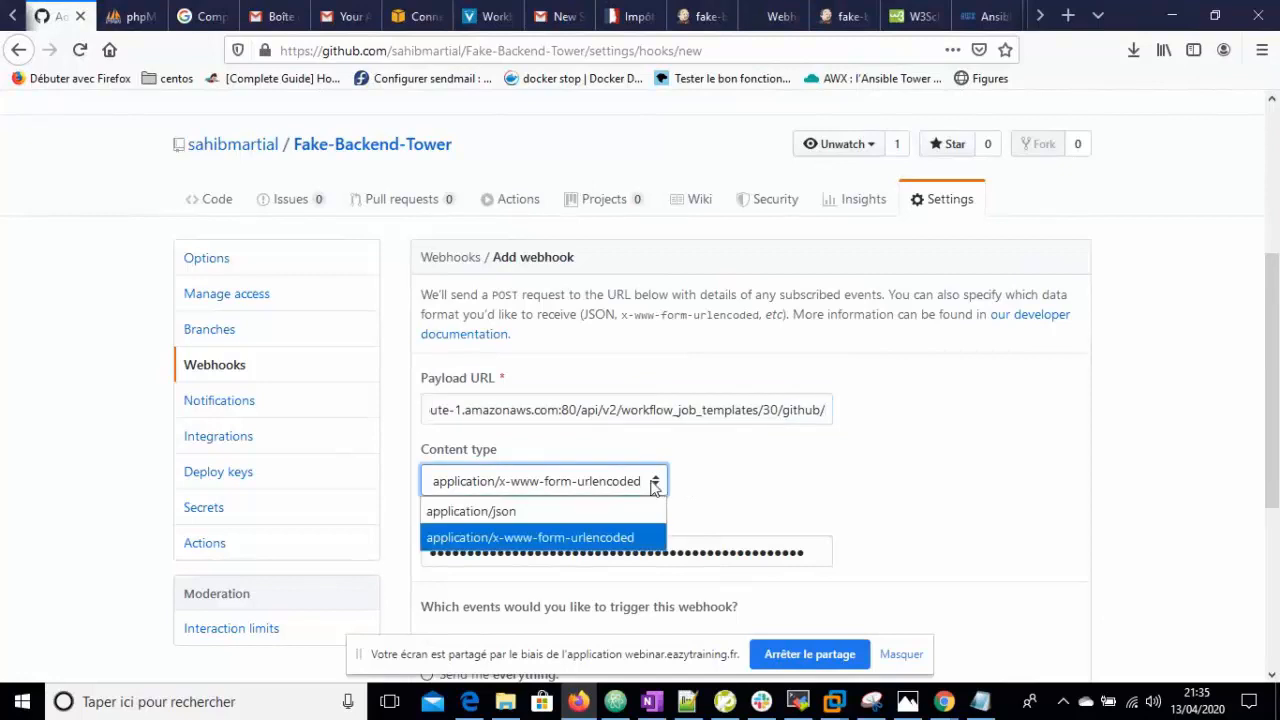
pyautogui.click(485, 511)
pyautogui.scroll(-5, 1277, 388)
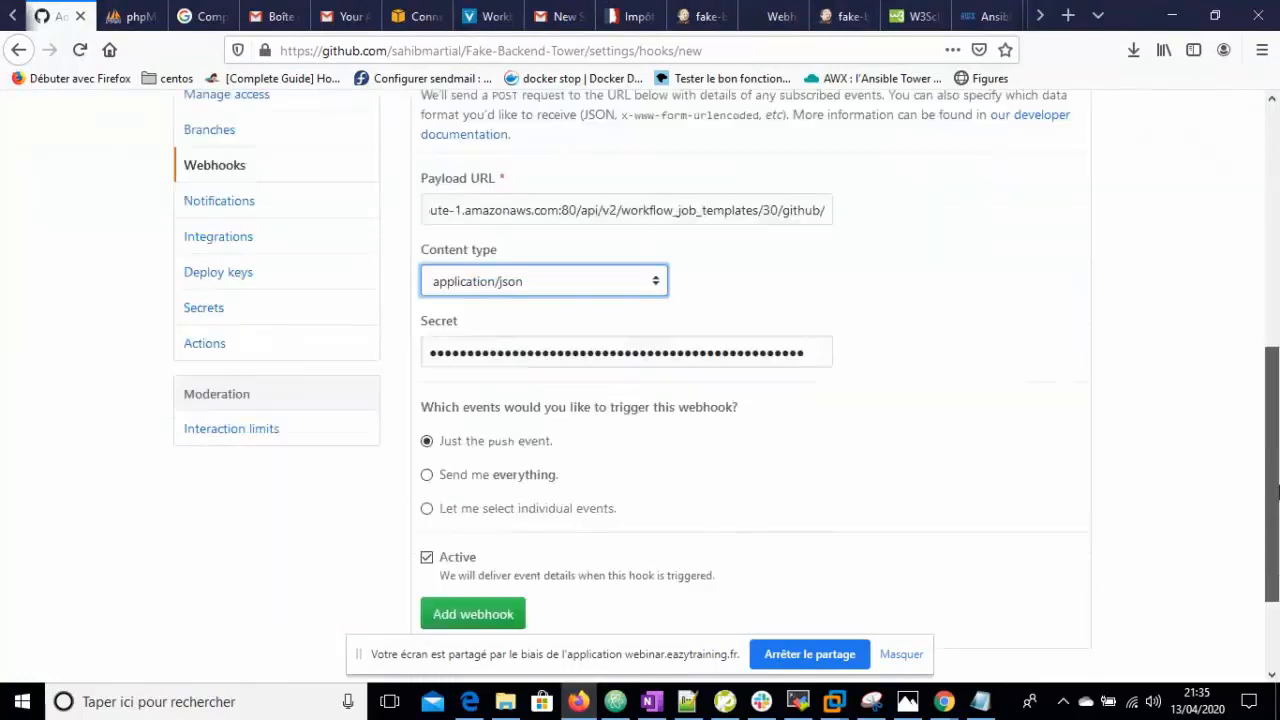
pyautogui.click(474, 552)
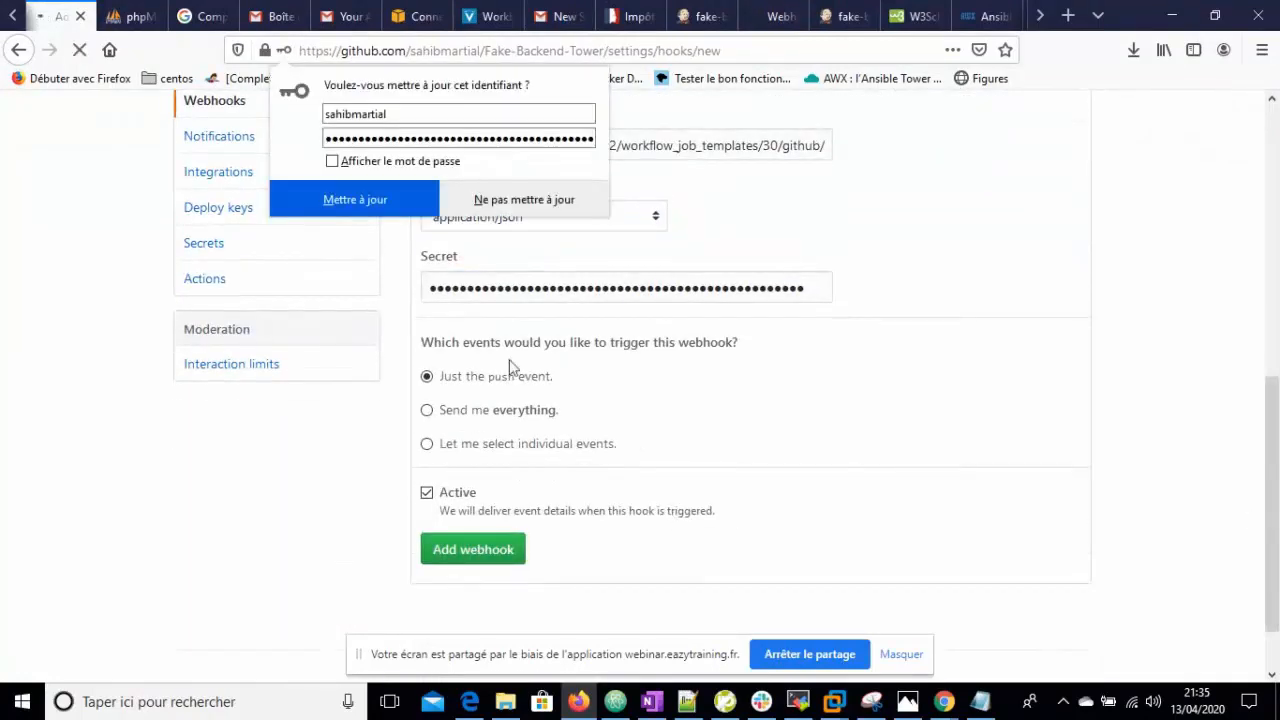
pyautogui.click(562, 201)
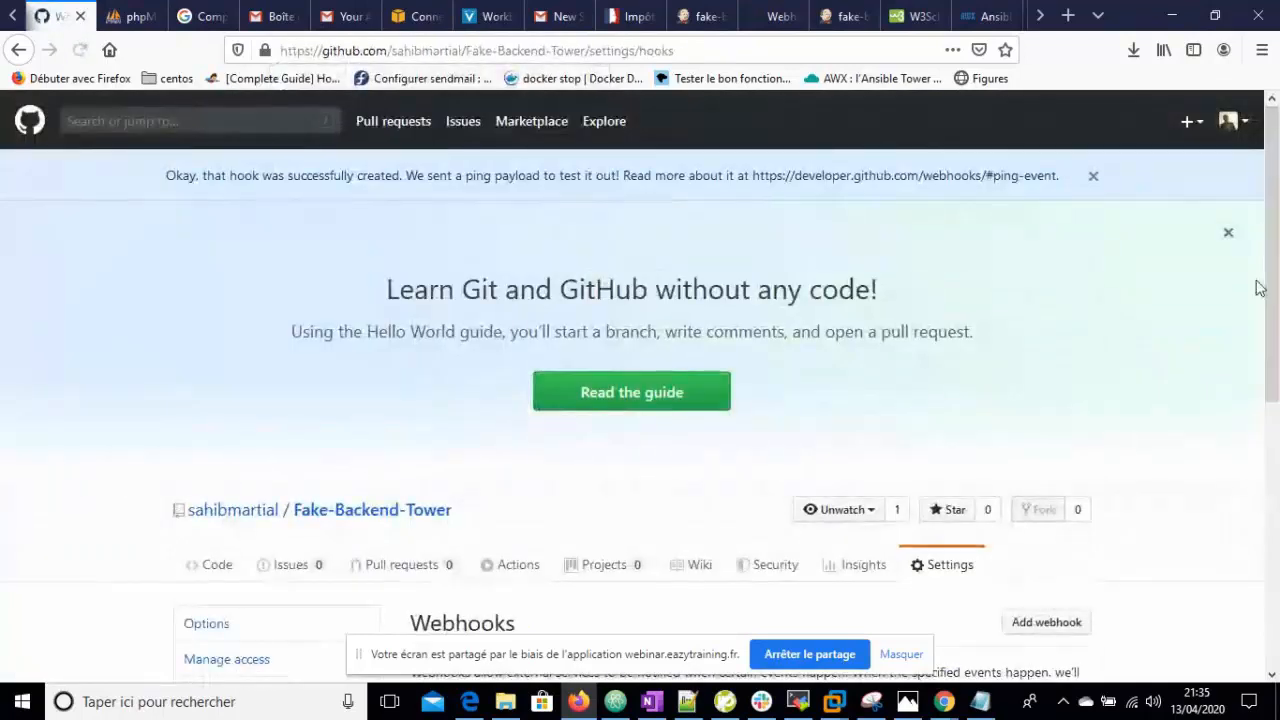
pyautogui.scroll(-5, 1273, 291)
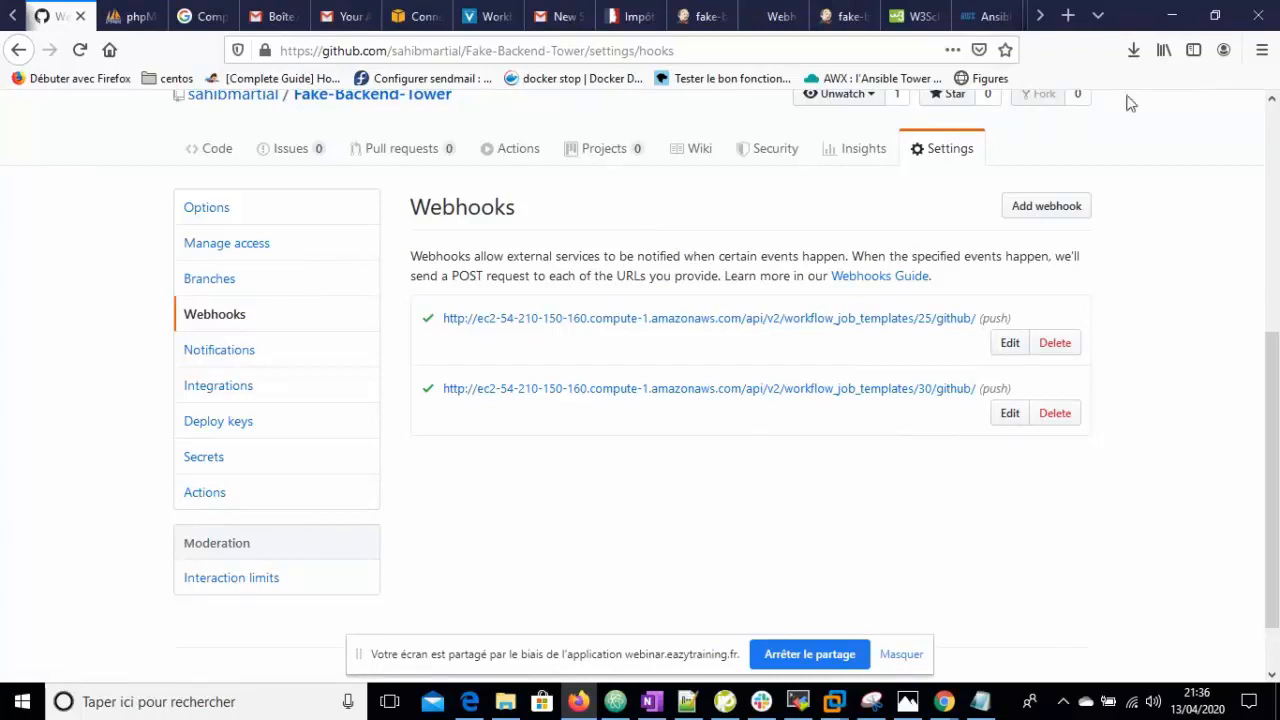
# - Log back into AWX with the admin account and its password
pyautogui.click(983, 14)
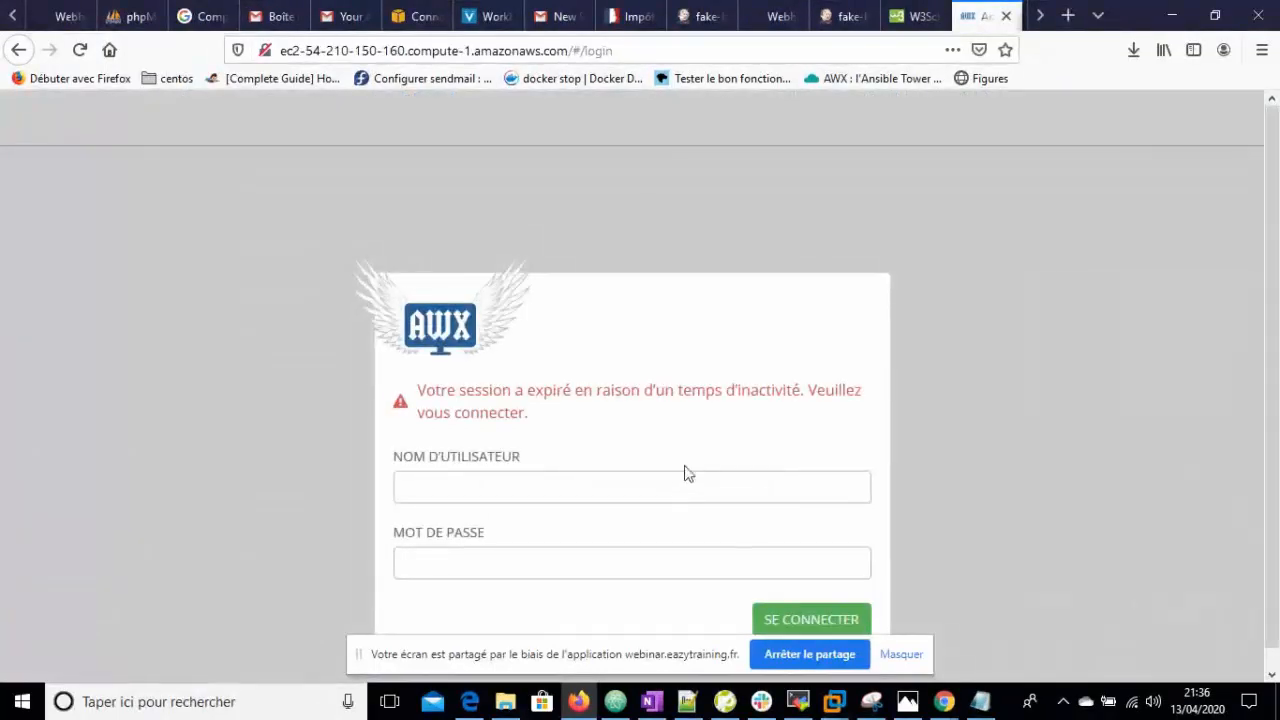
pyautogui.click(632, 488)
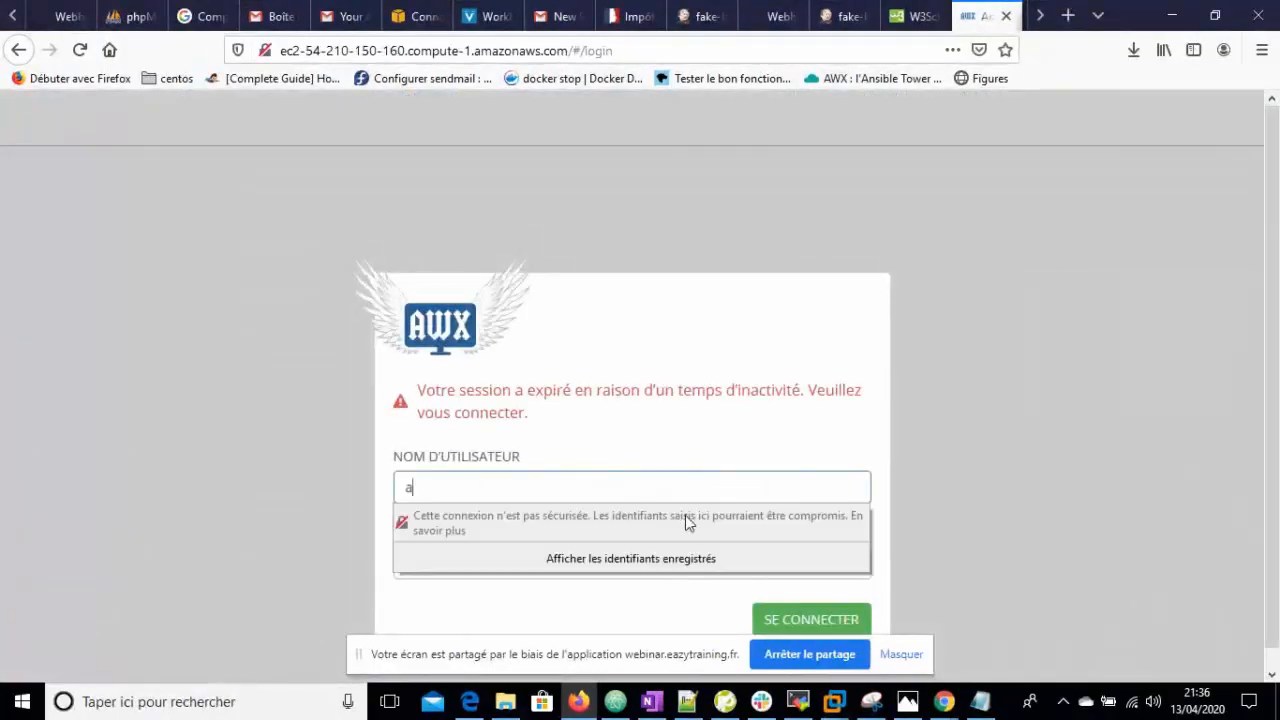
pyautogui.click(1096, 544)
pyautogui.click(487, 571)
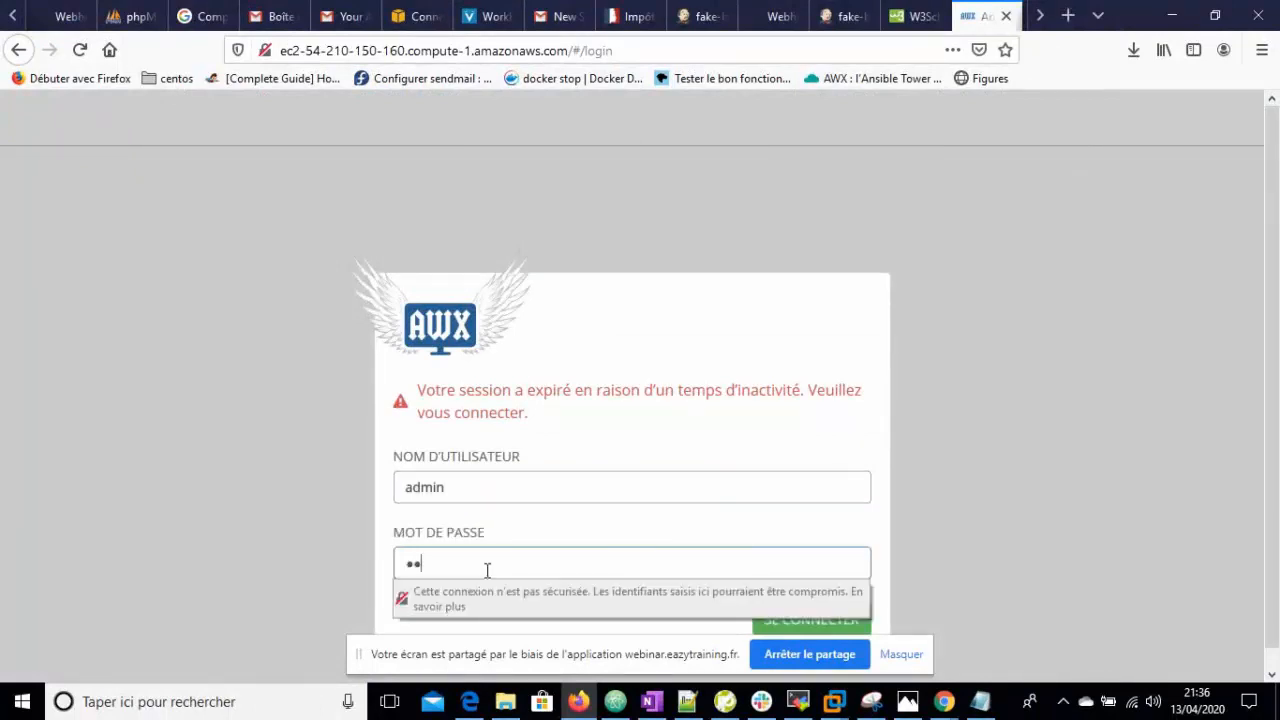
pyautogui.write('••••••••')
pyautogui.press('Return')
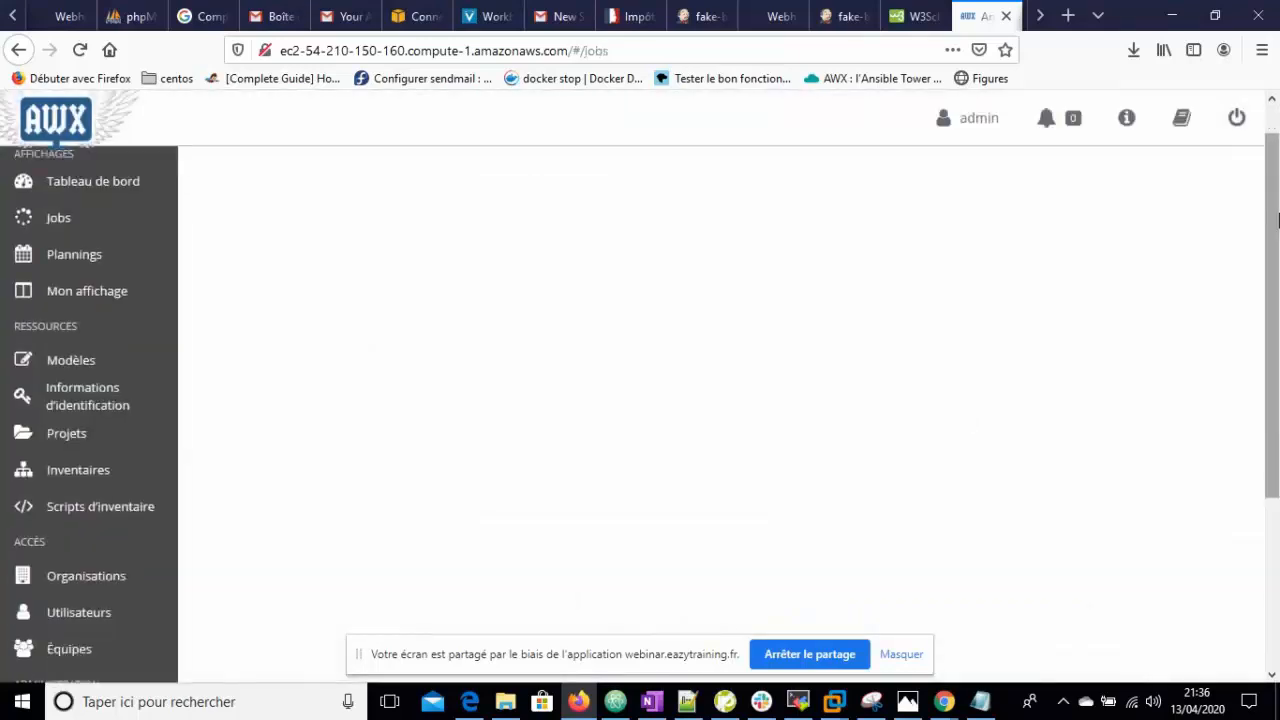
# - Open job 176 work-tower from the Jobs list
pyautogui.scroll(-3, 806, 497)
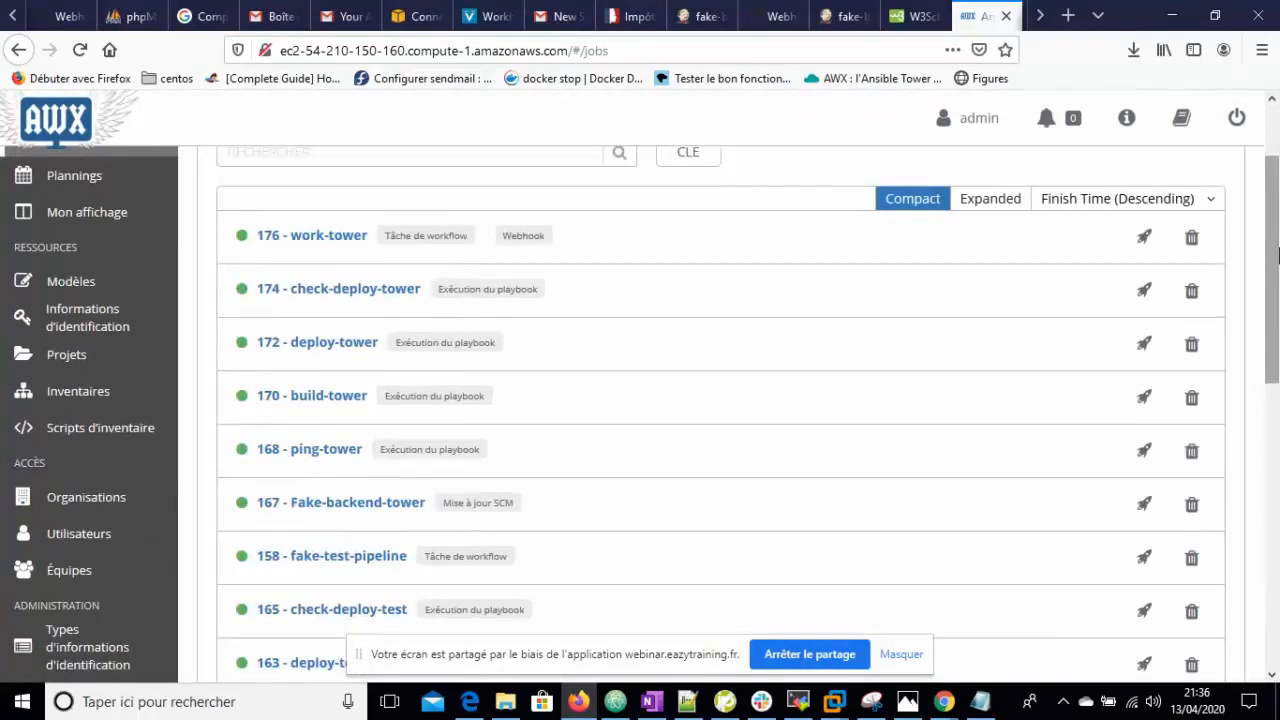
pyautogui.moveTo(1277, 258); pyautogui.dragTo(1278, 223)
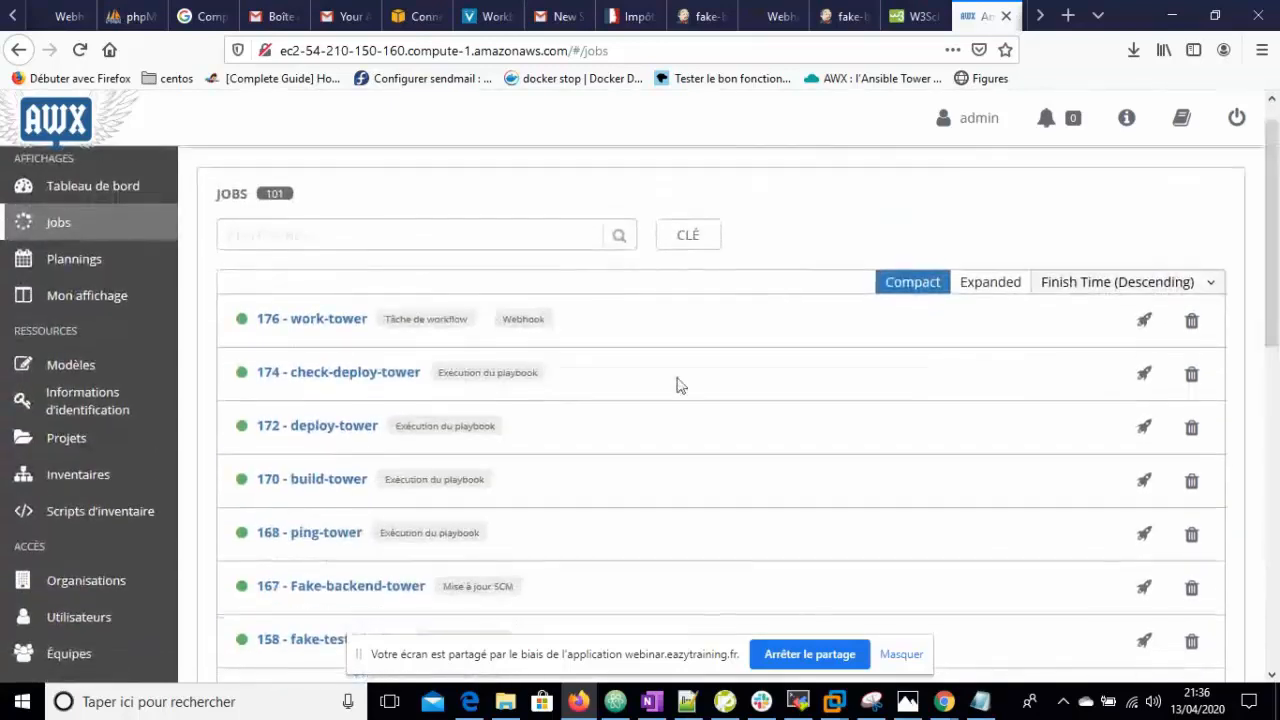
pyautogui.click(320, 320)
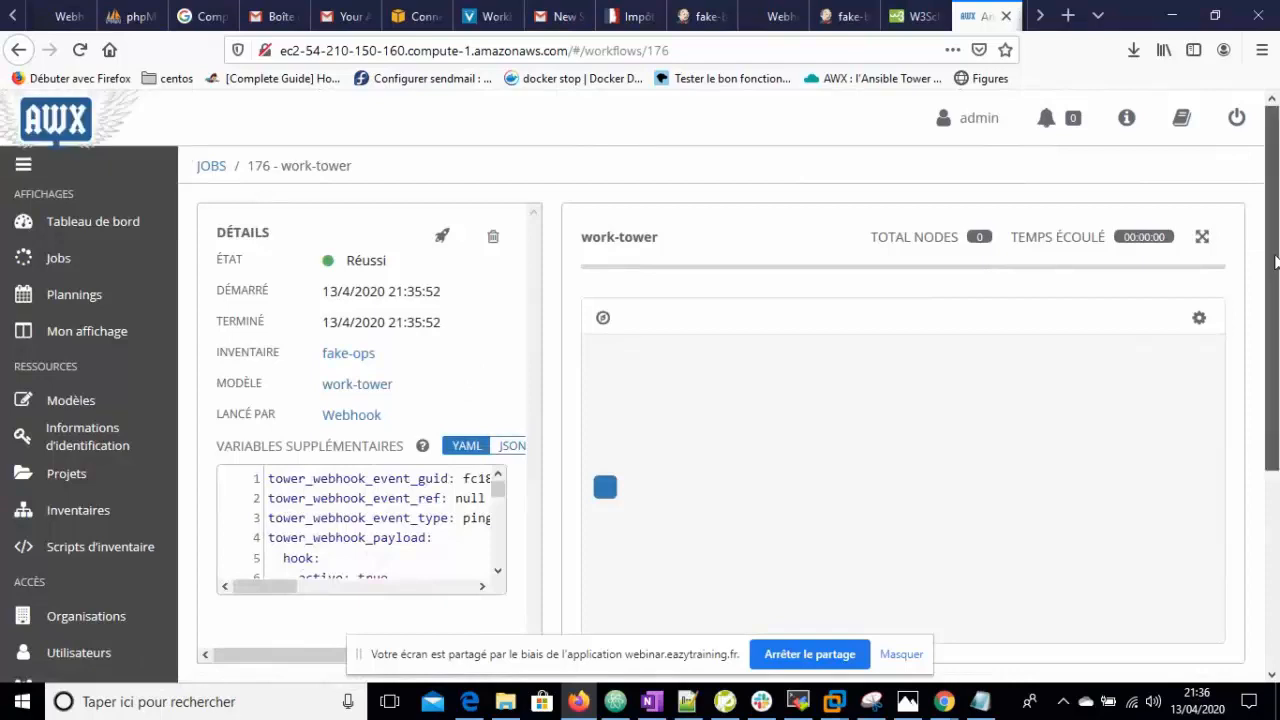
# - Open the work-tower workflow template from the Modèles list of 17 templates
pyautogui.scroll(-2, 1277, 245)
pyautogui.scroll(2, 1277, 235)
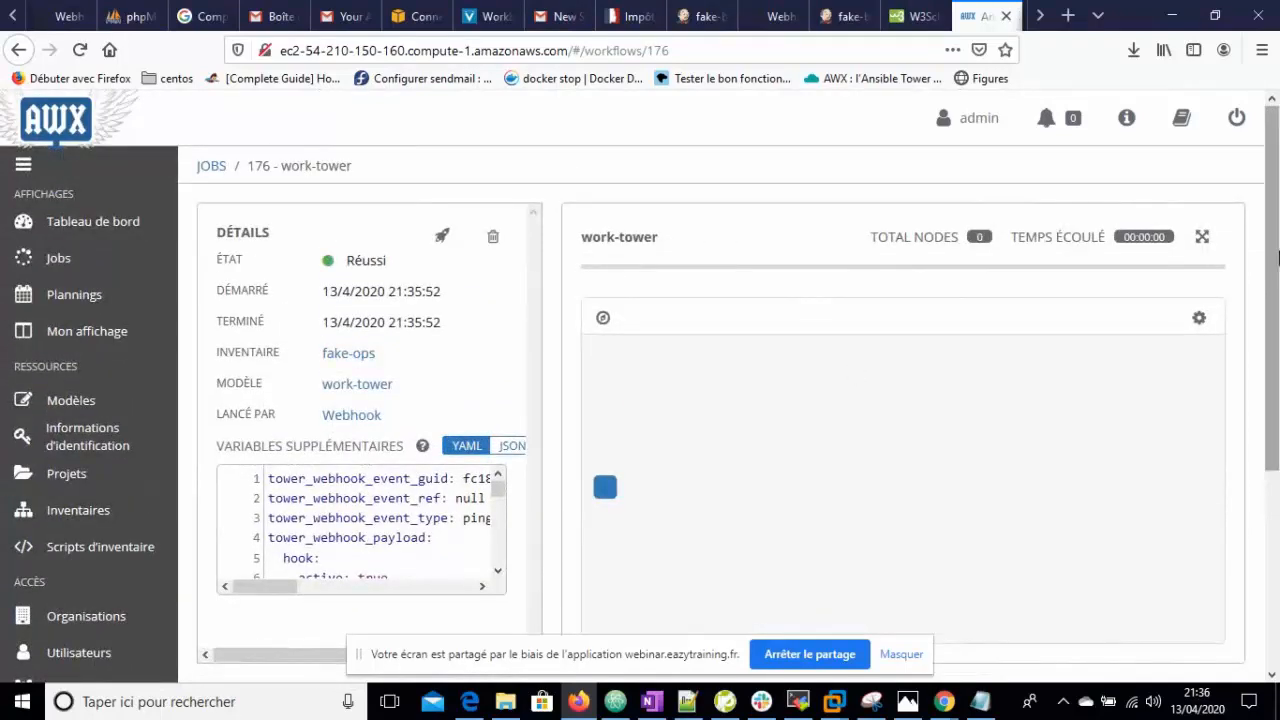
pyautogui.scroll(-6, 1277, 330)
pyautogui.scroll(5, 1277, 325)
pyautogui.scroll(1, 1277, 325)
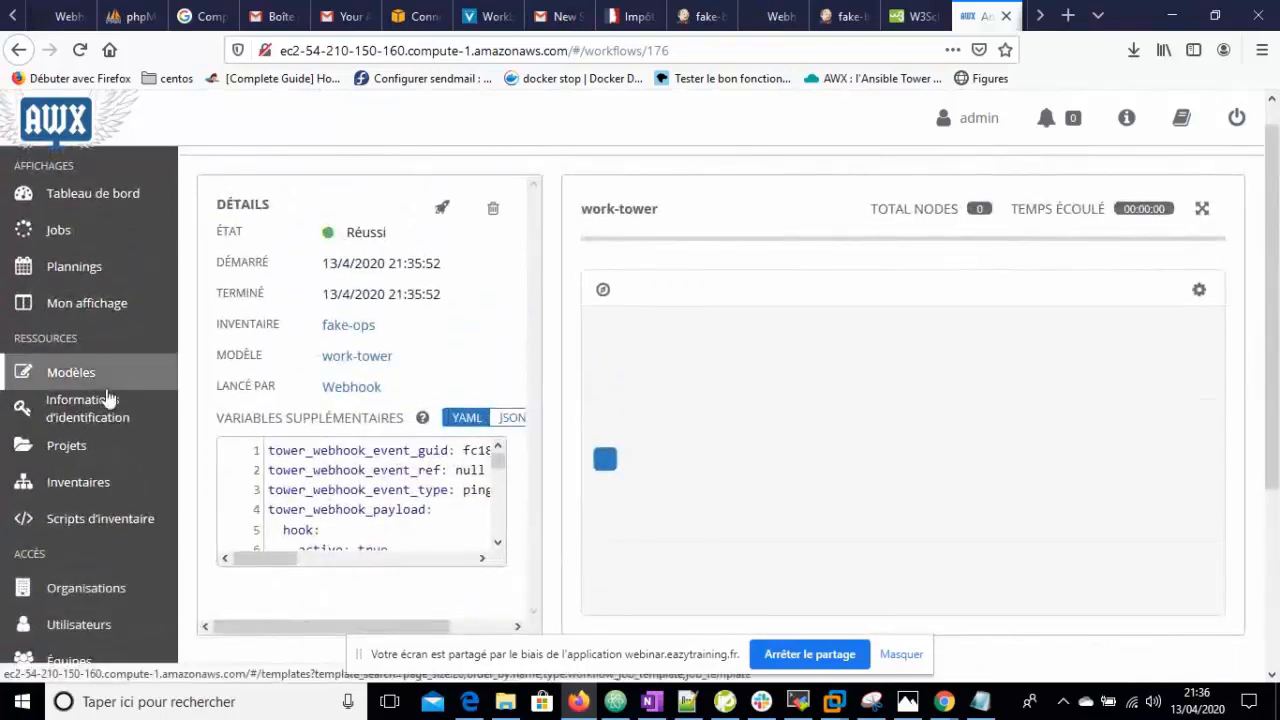
pyautogui.click(79, 378)
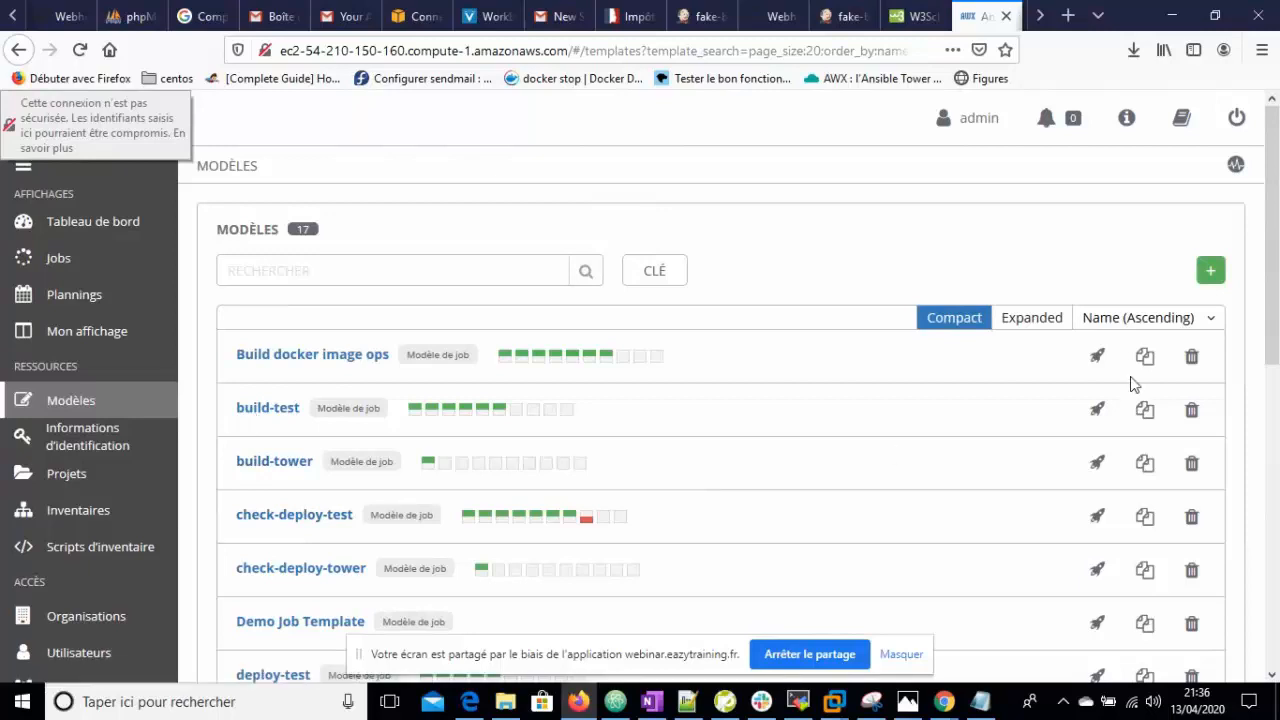
pyautogui.scroll(-1, 1277, 318)
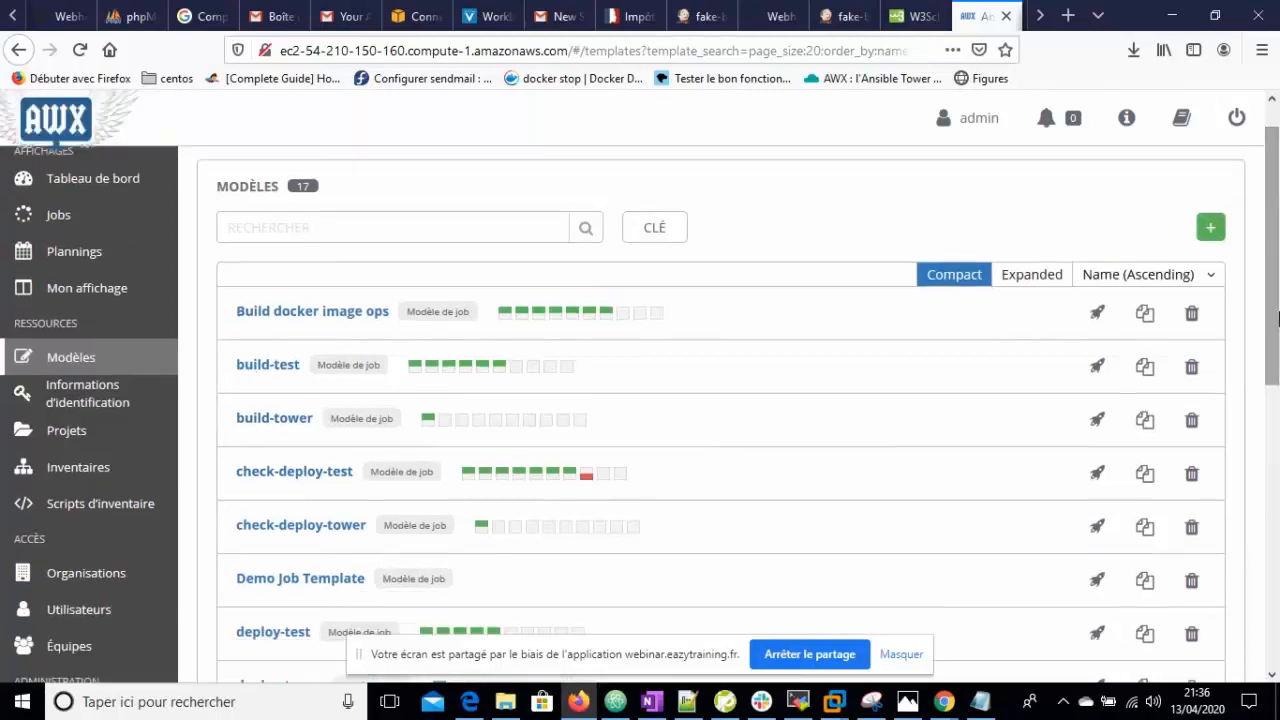
pyautogui.moveTo(1277, 318); pyautogui.dragTo(1270, 620)
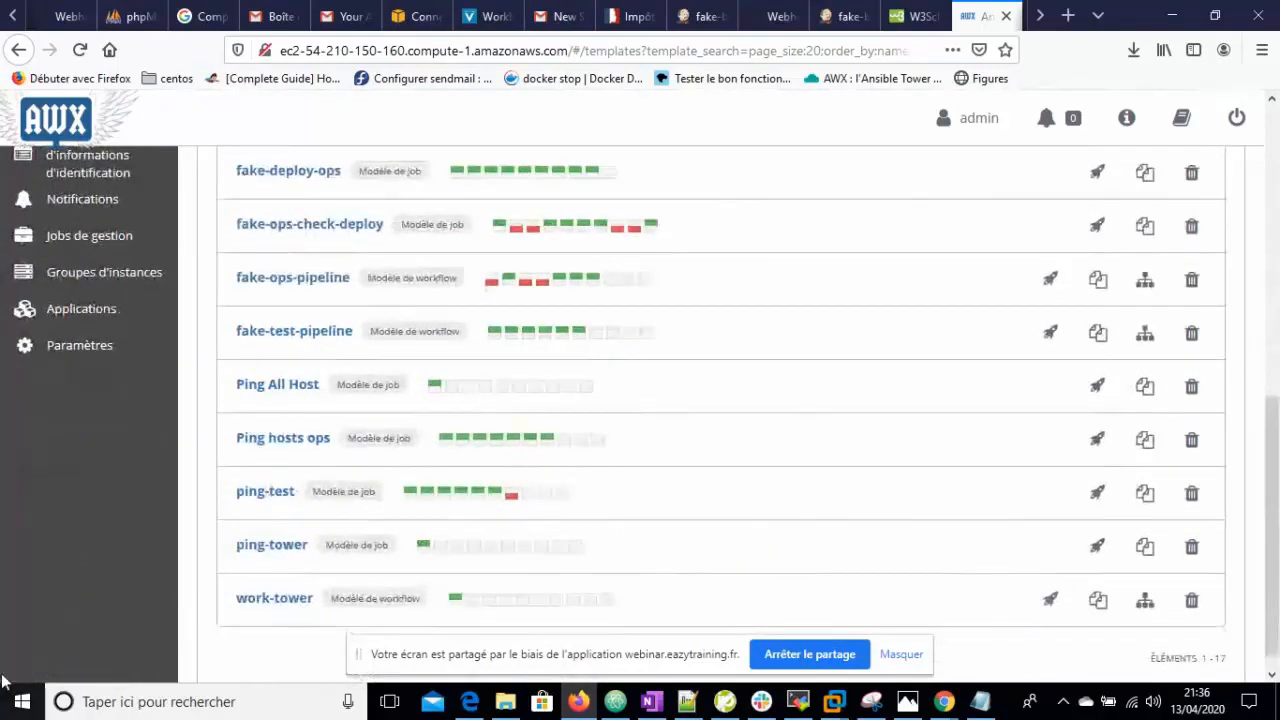
pyautogui.click(274, 598)
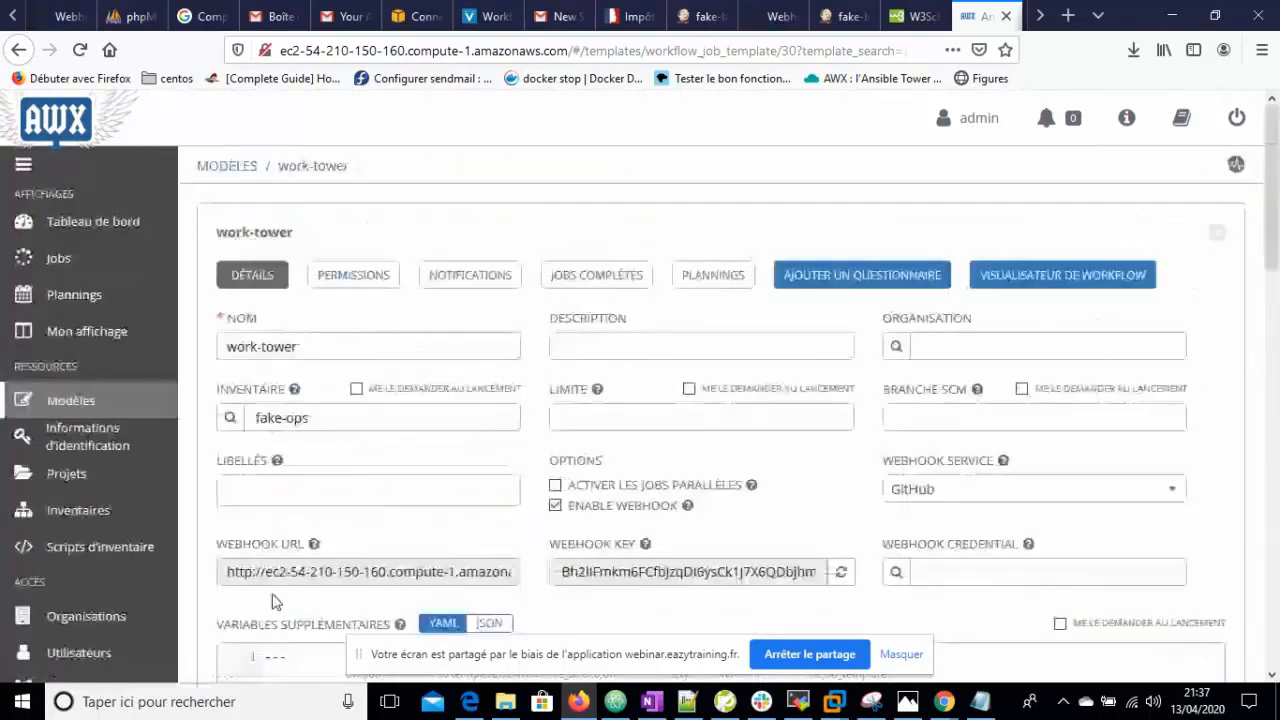
# - In the workflow visualizer, add a ping-tower node followed by a build-tower node
pyautogui.click(1050, 289)
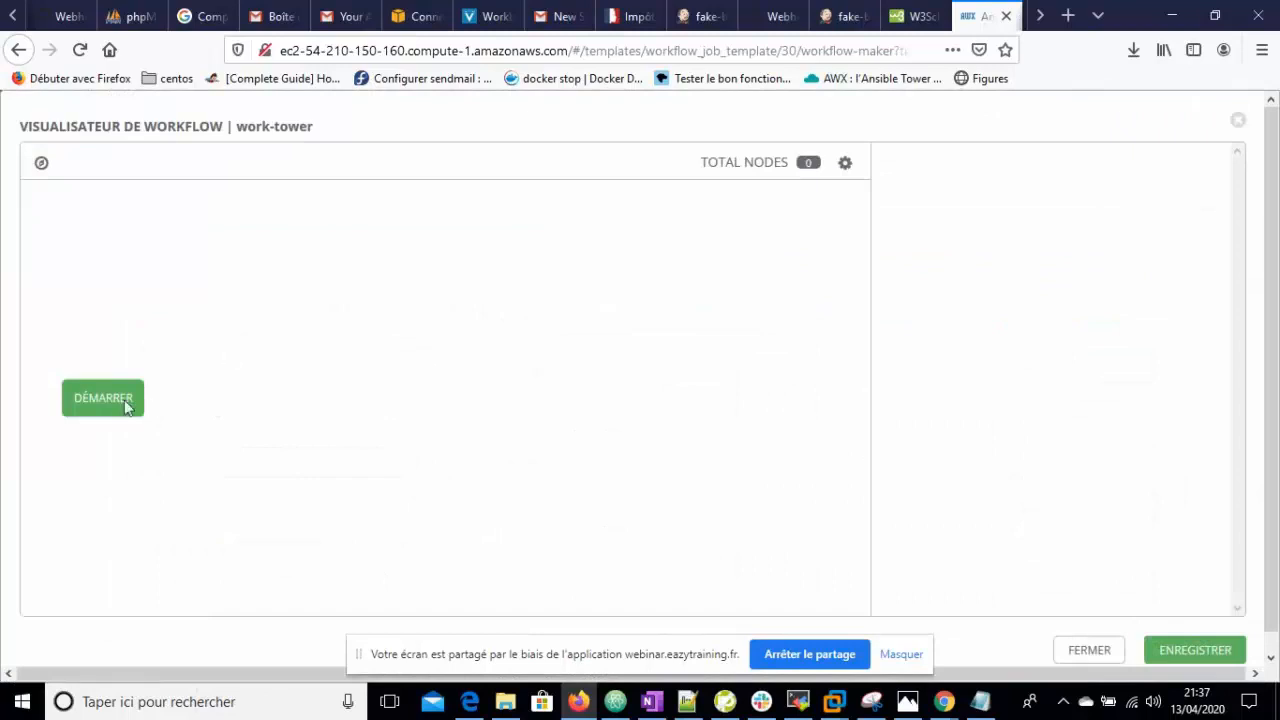
pyautogui.click(127, 405)
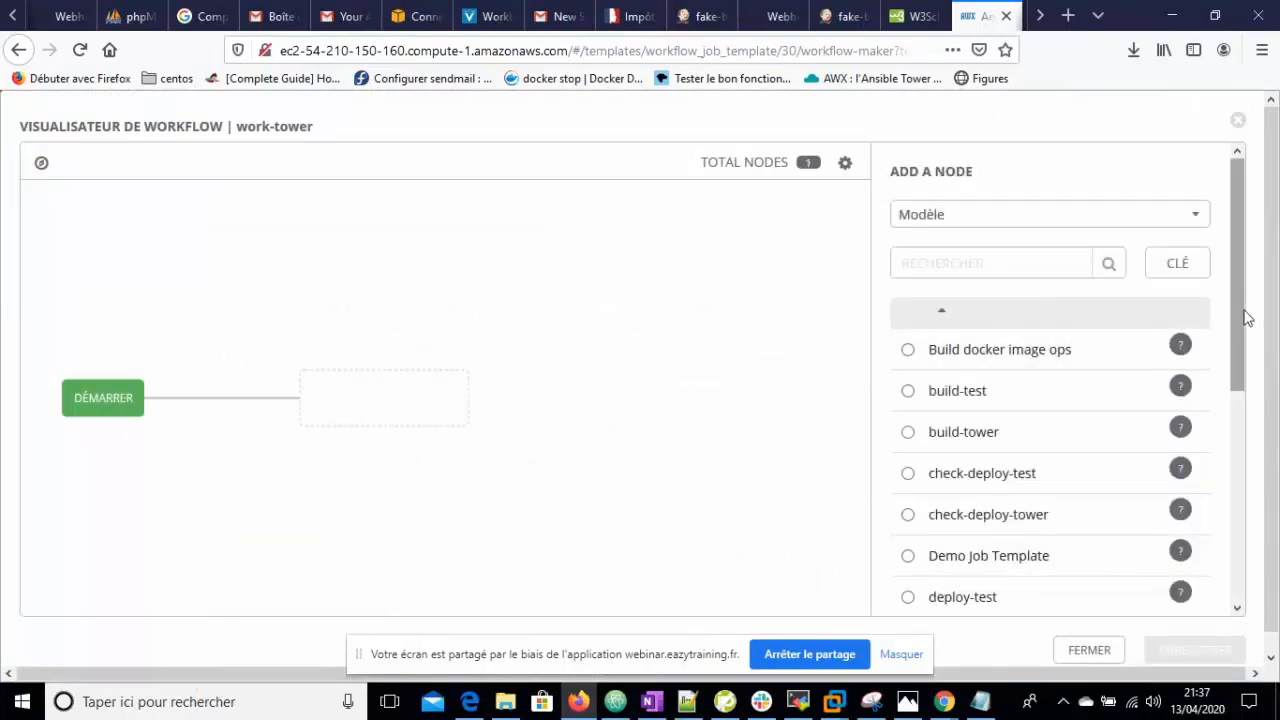
pyautogui.moveTo(1247, 333); pyautogui.dragTo(1264, 476)
pyautogui.click(933, 508)
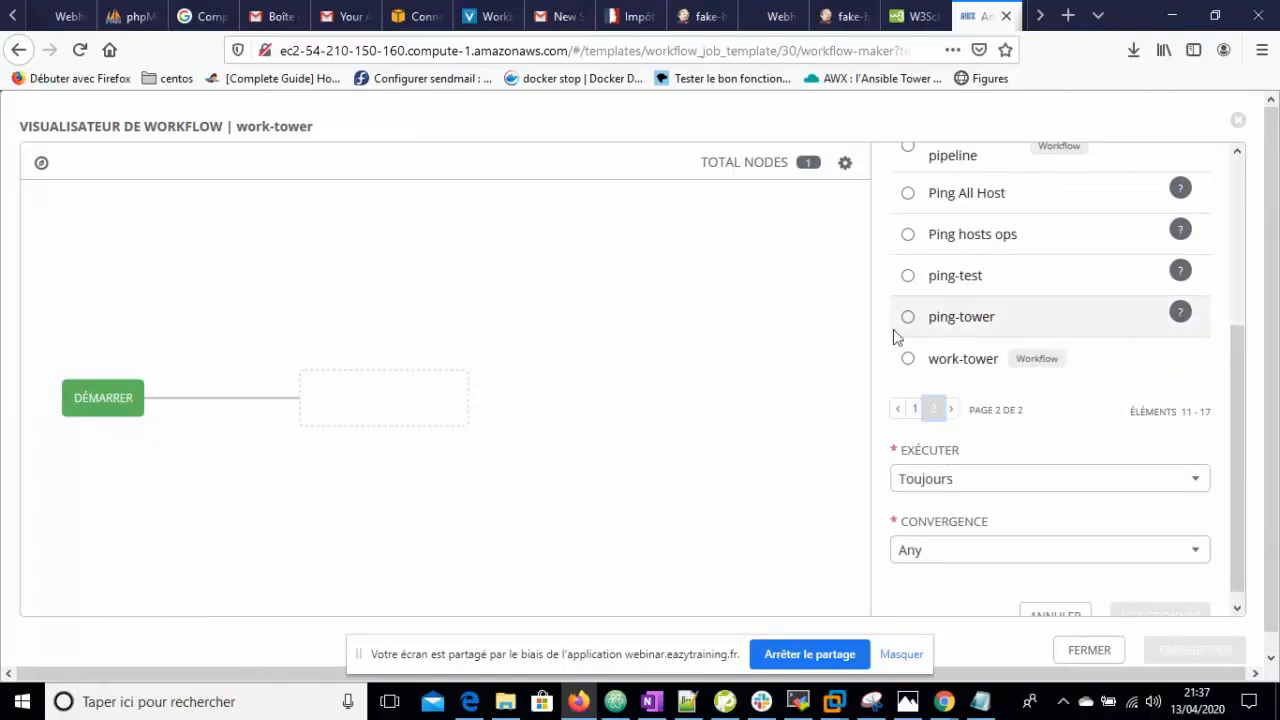
pyautogui.click(907, 320)
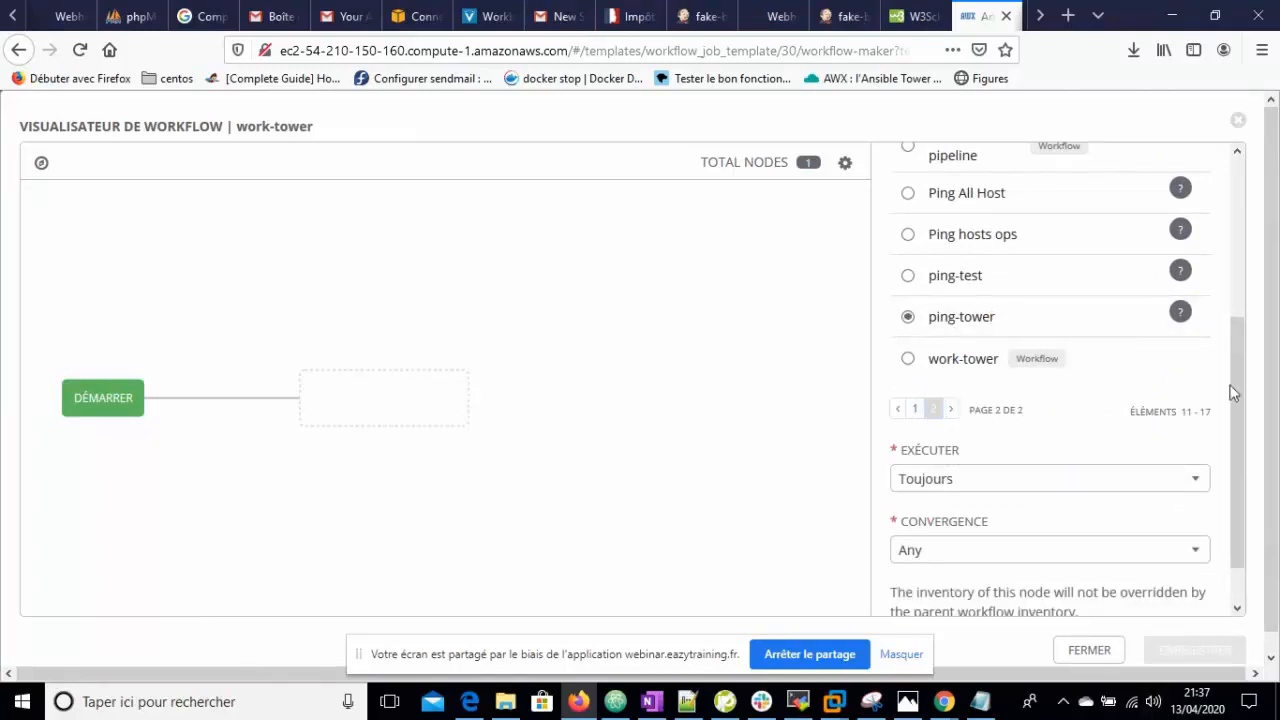
pyautogui.hotkey('ctrl', 'a')
pyautogui.click(562, 440)
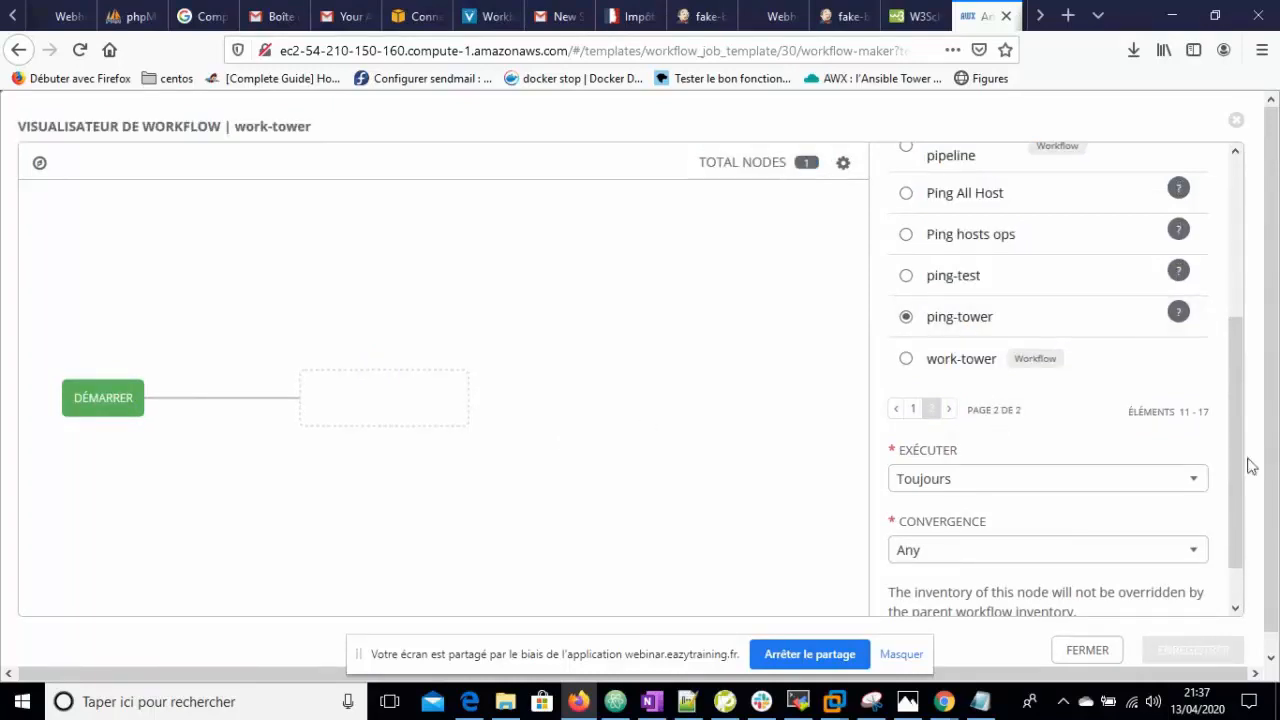
pyautogui.scroll(-1, 1237, 466)
pyautogui.click(1195, 603)
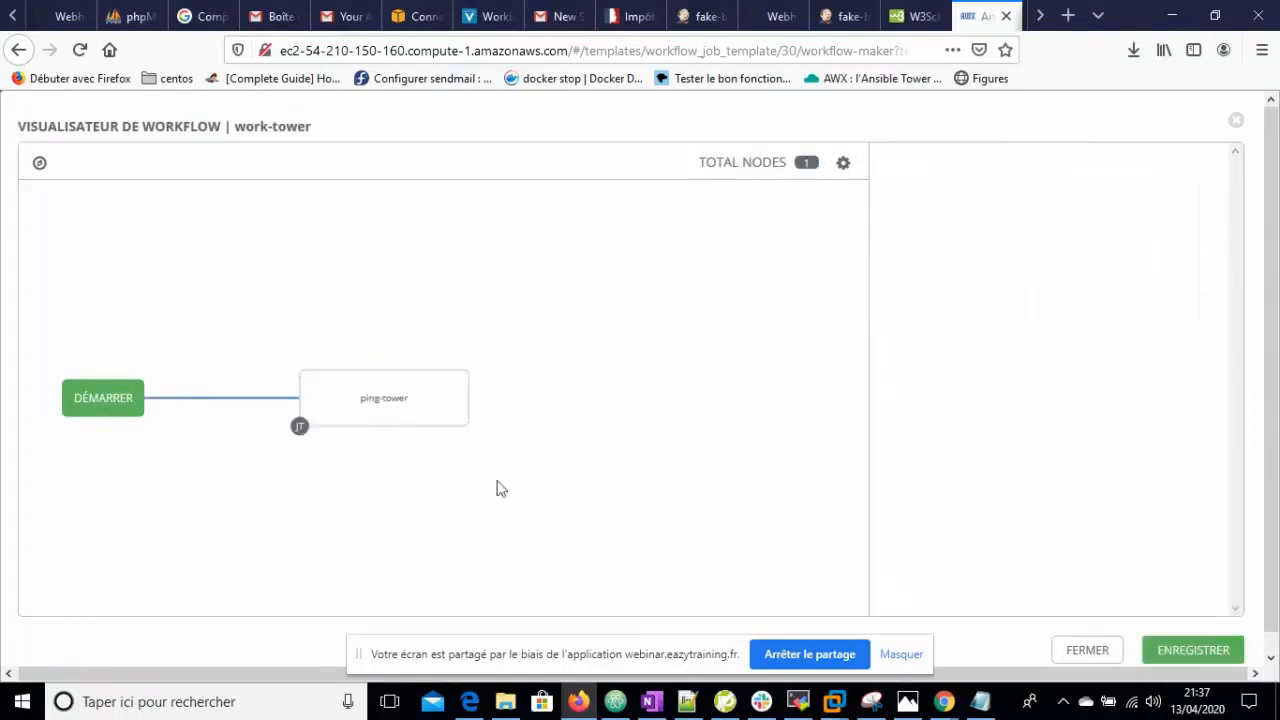
pyautogui.click(469, 371)
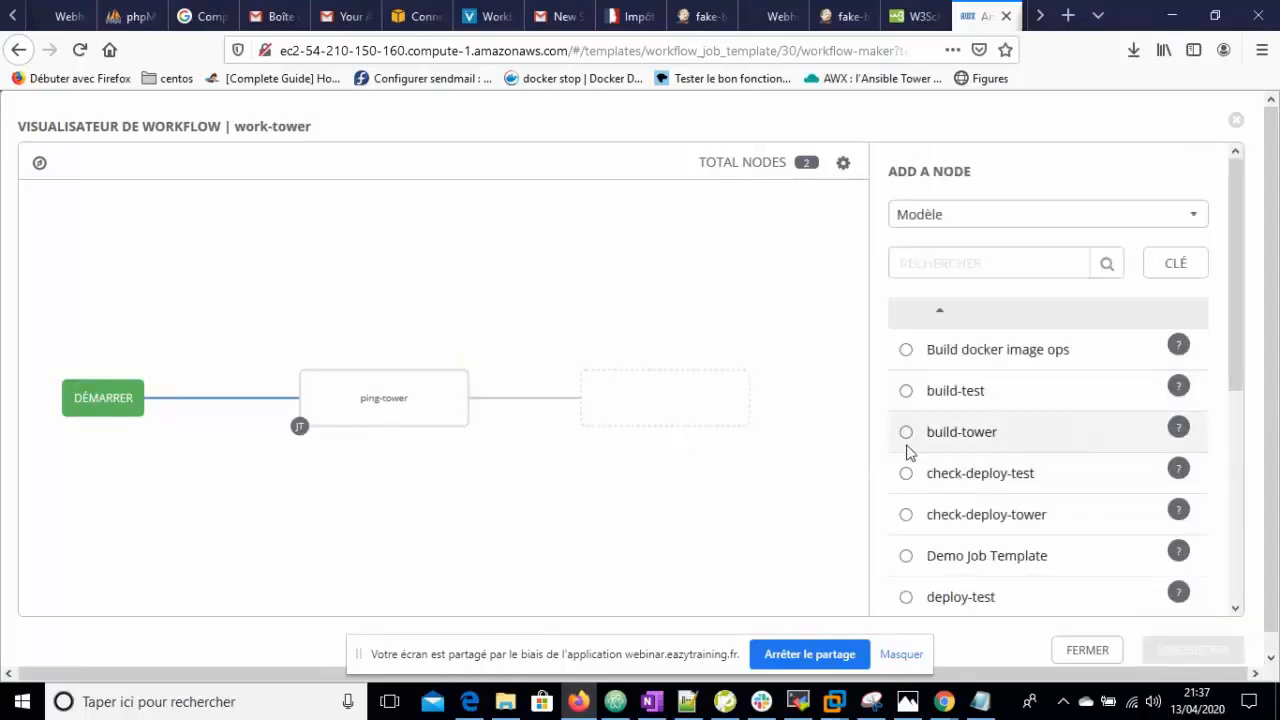
pyautogui.click(906, 433)
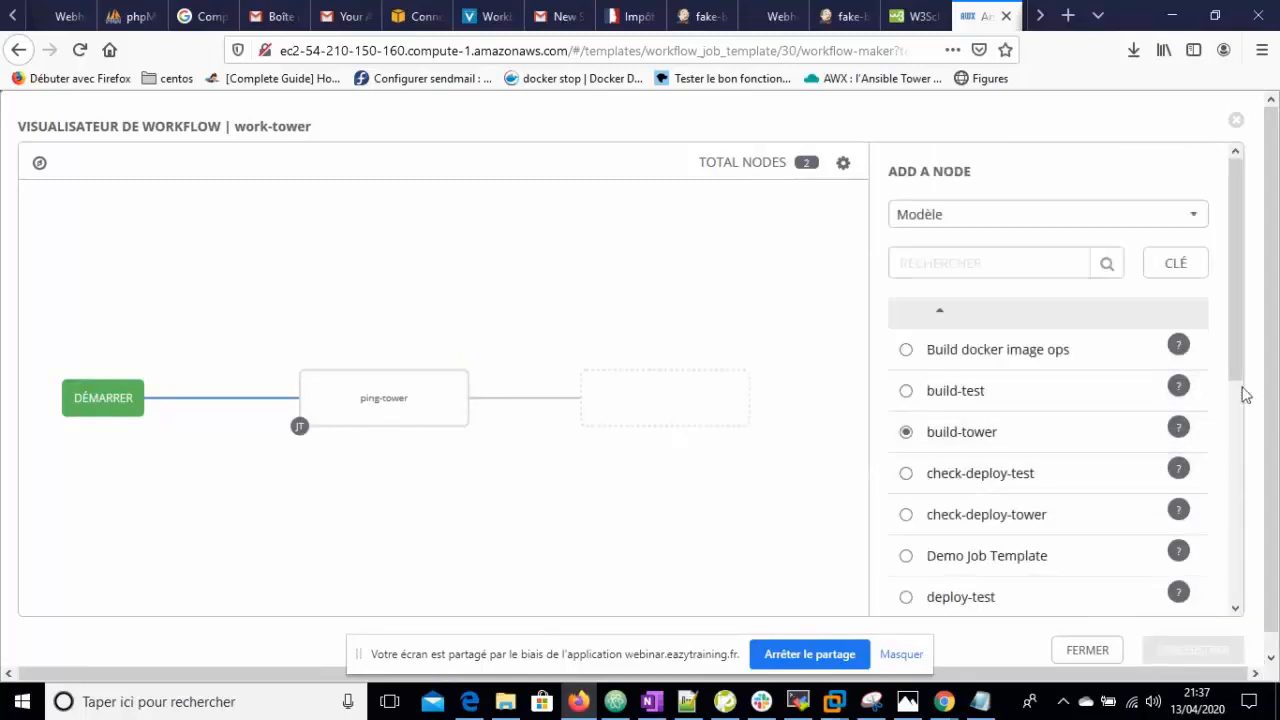
pyautogui.moveTo(1237, 375); pyautogui.dragTo(1237, 572)
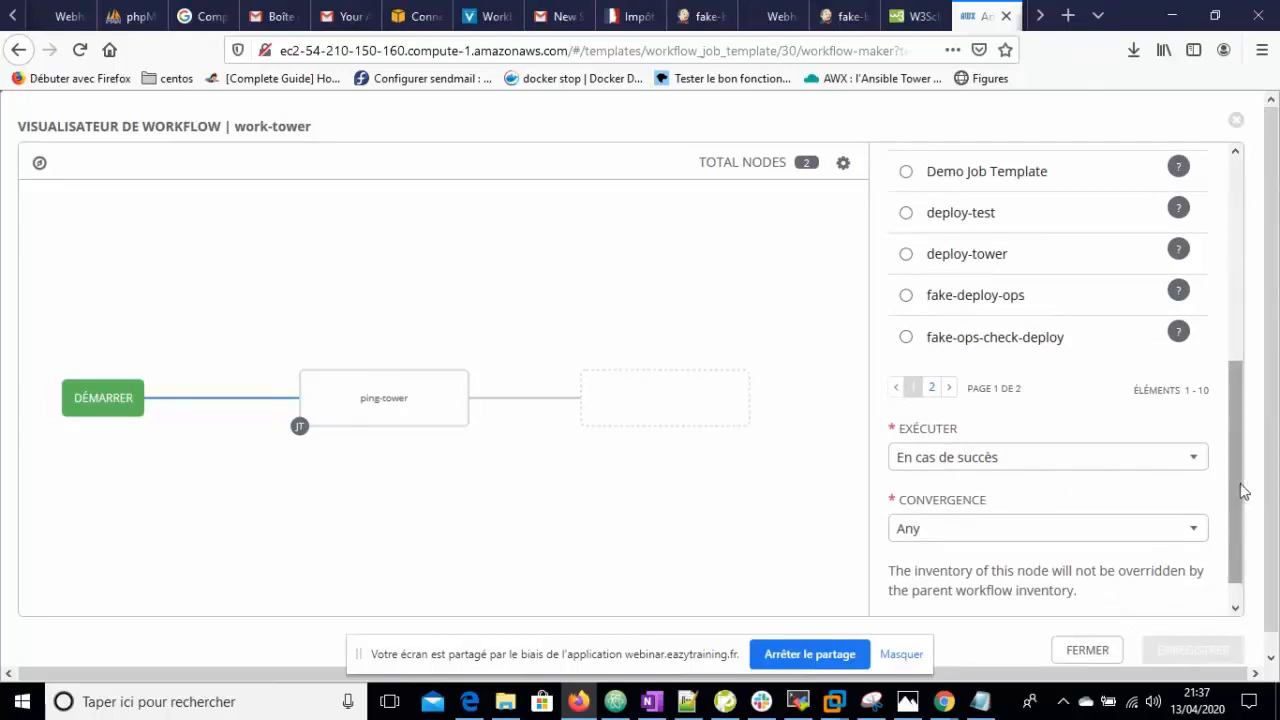
pyautogui.moveTo(1240, 508); pyautogui.dragTo(1240, 540)
pyautogui.click(1187, 600)
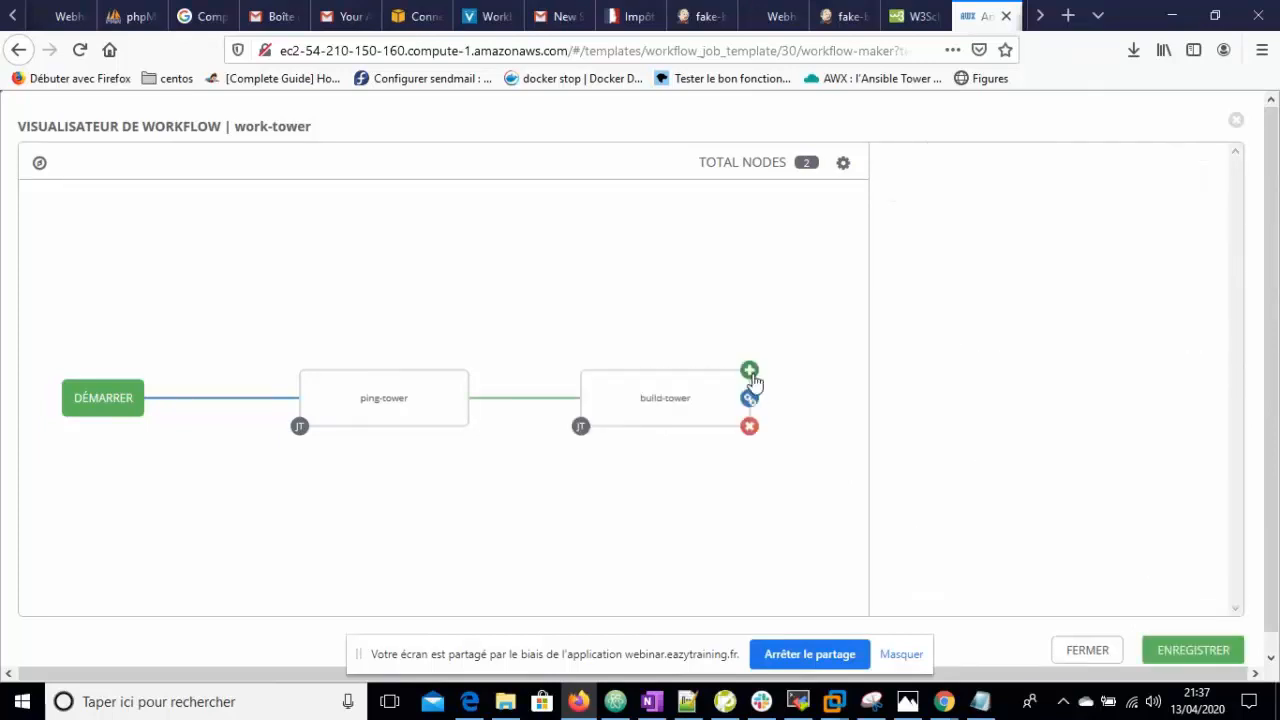
# - Chain deploy-tower then check-deploy-tower after build-tower and save the workflow
pyautogui.click(749, 371)
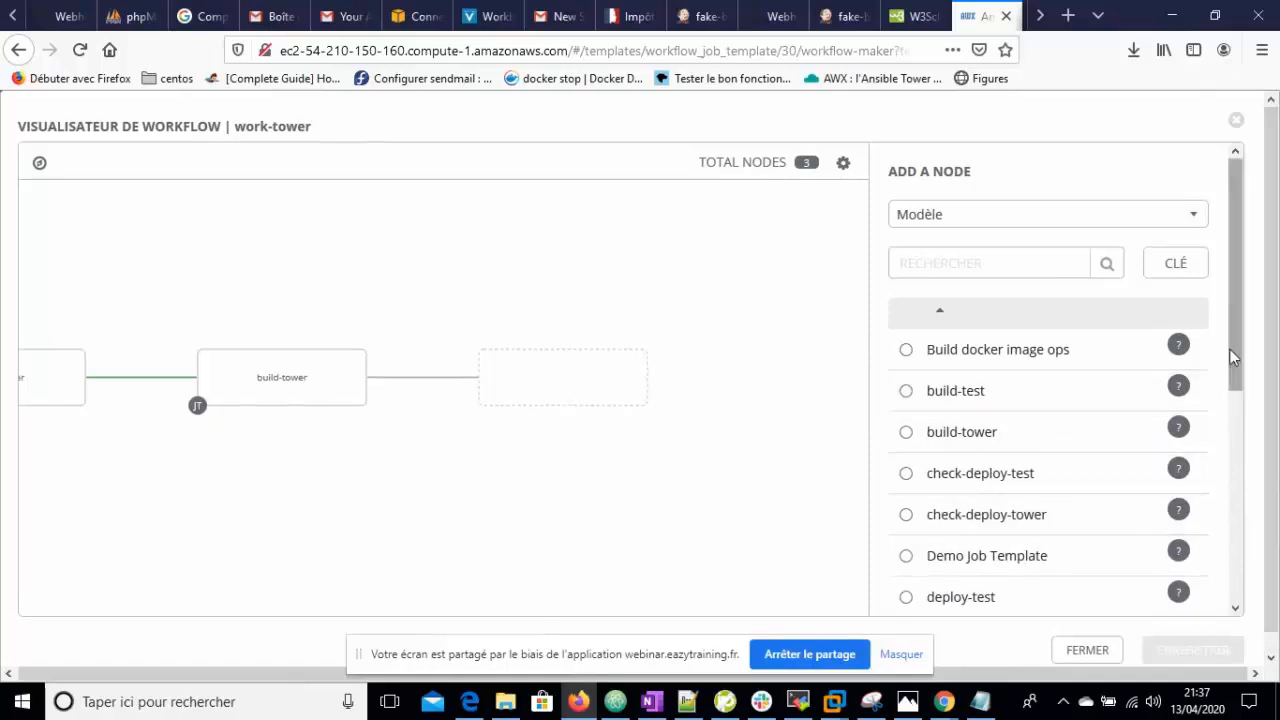
pyautogui.moveTo(1240, 366); pyautogui.dragTo(1249, 480)
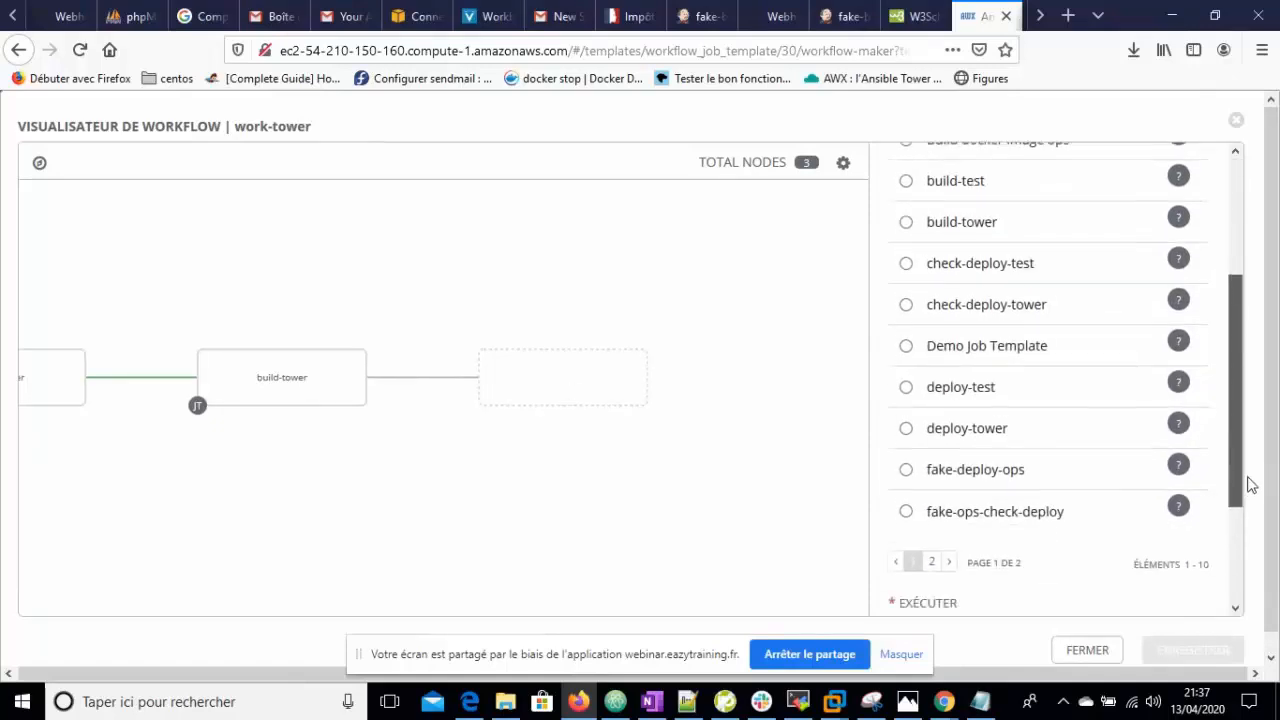
pyautogui.click(906, 420)
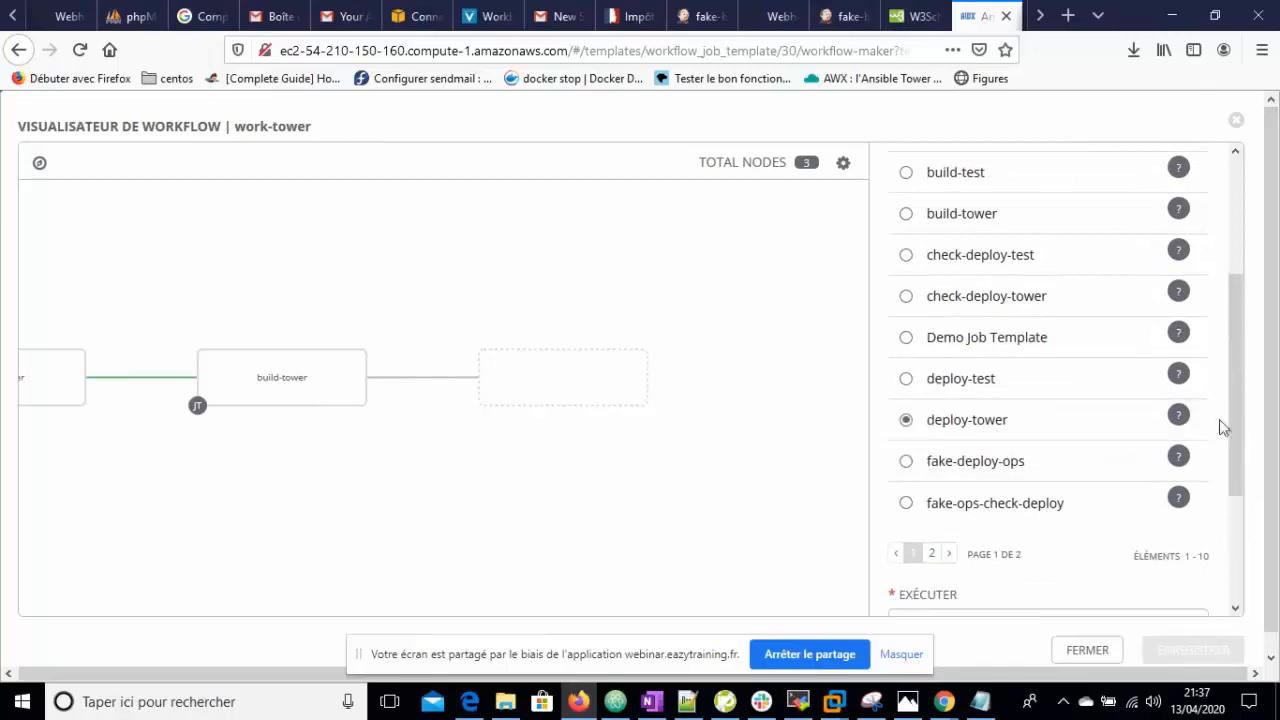
pyautogui.moveTo(1220, 423); pyautogui.dragTo(1150, 555)
pyautogui.click(1155, 602)
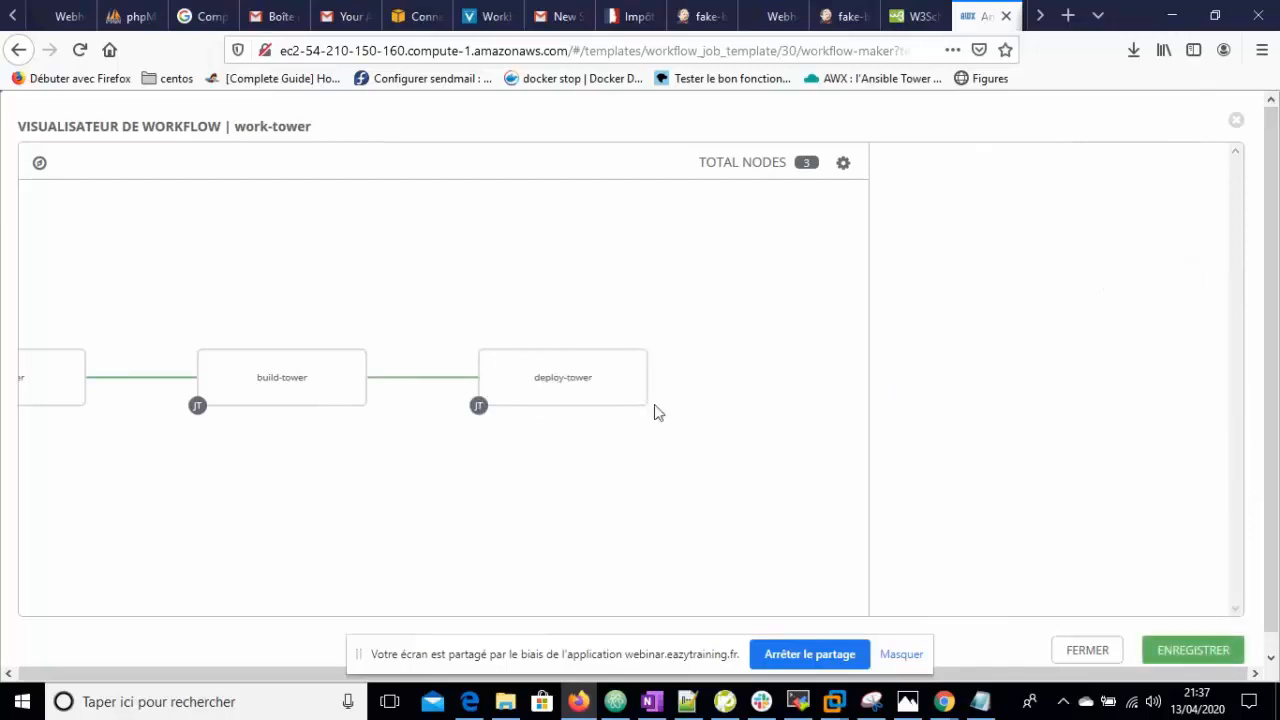
pyautogui.moveTo(614, 383)
pyautogui.click(648, 351)
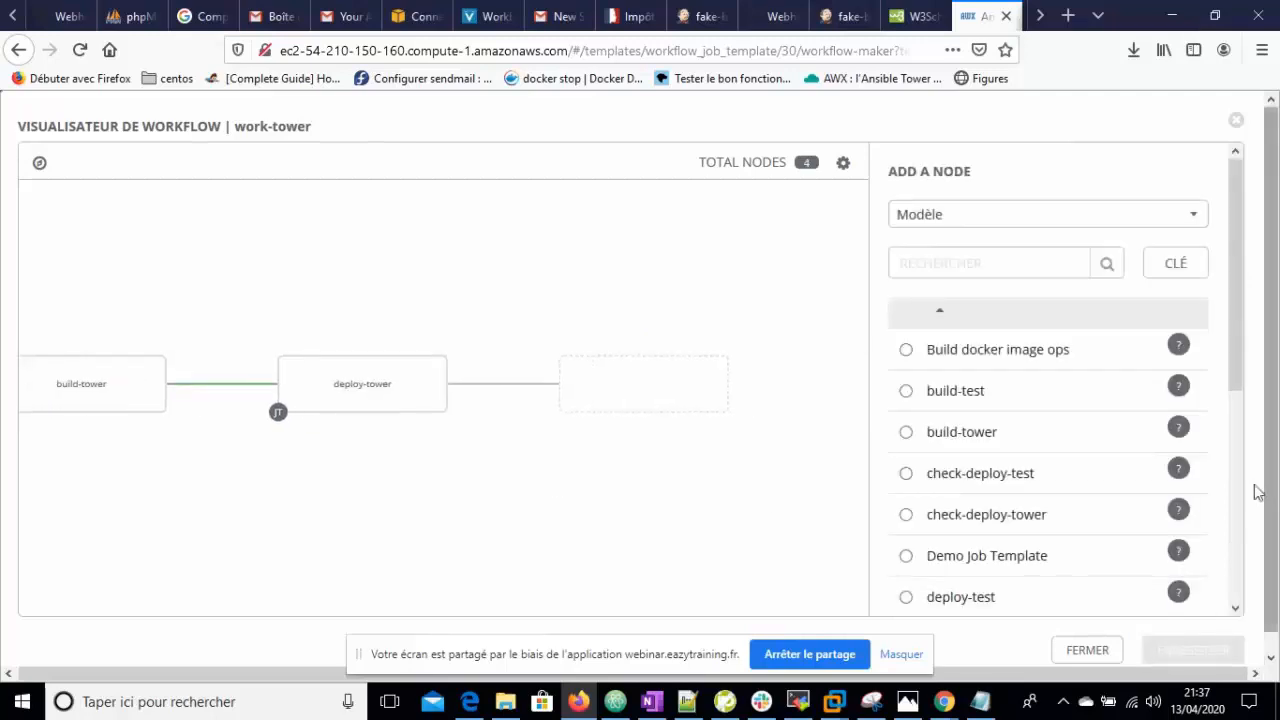
pyautogui.click(907, 515)
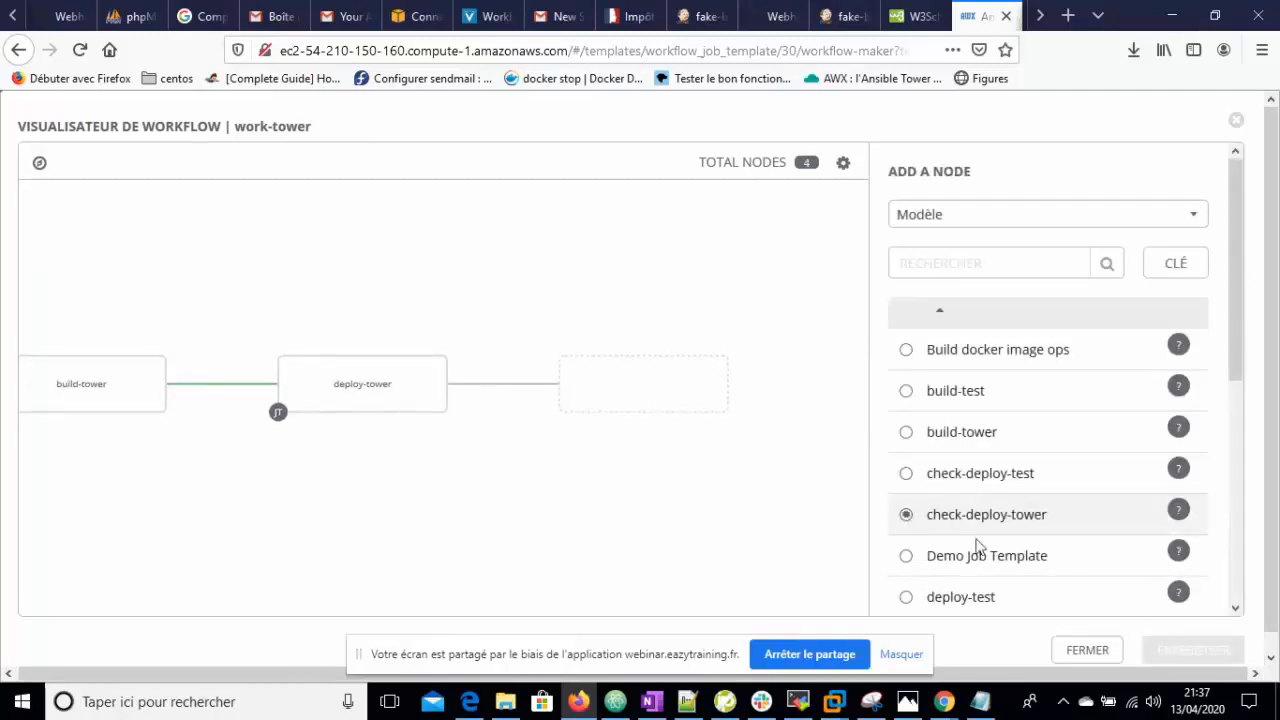
pyautogui.moveTo(1240, 365); pyautogui.dragTo(1270, 598)
pyautogui.click(1188, 605)
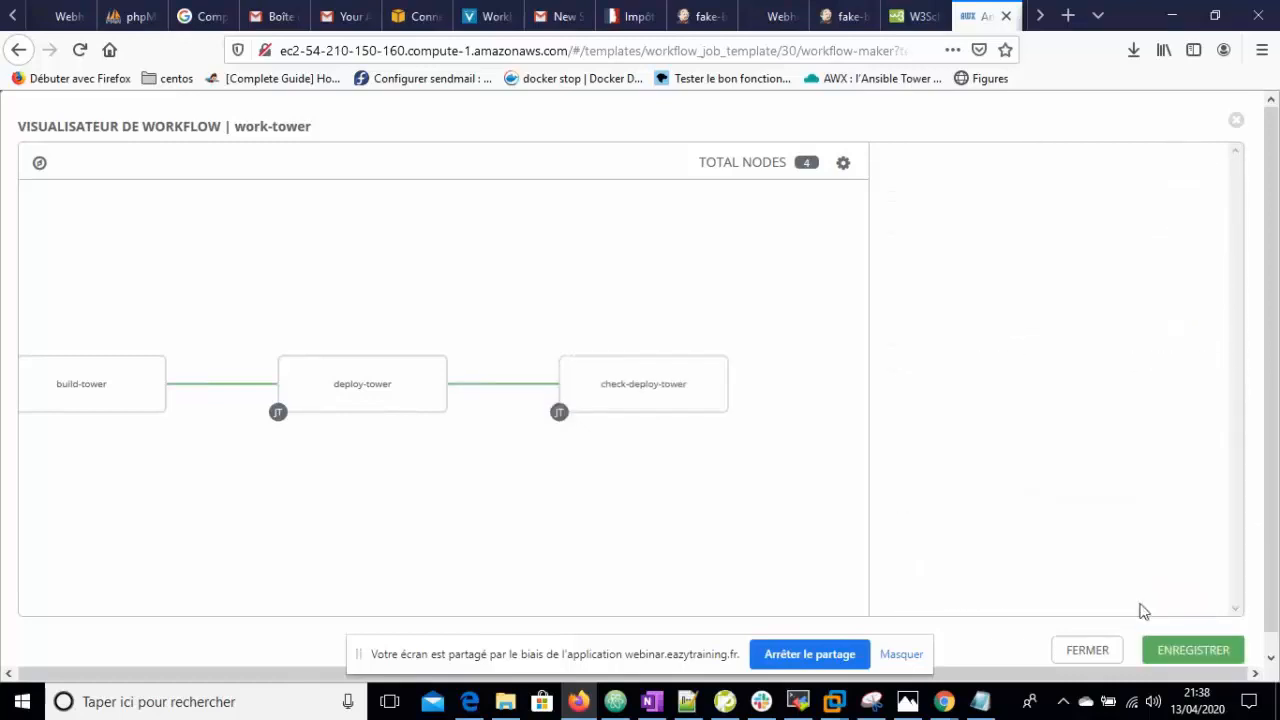
pyautogui.click(1199, 651)
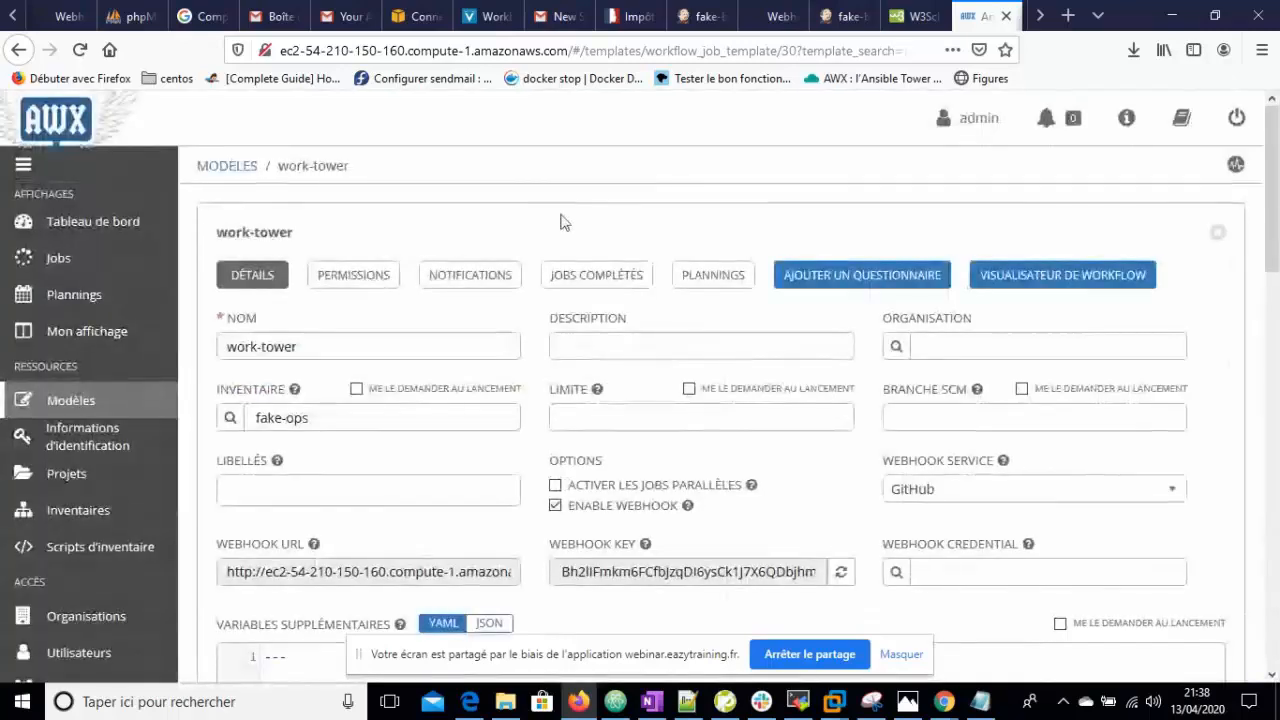
# - Enable notification-slack on work-tower for Approval, Start, Réussite and Défaillance
pyautogui.click(476, 278)
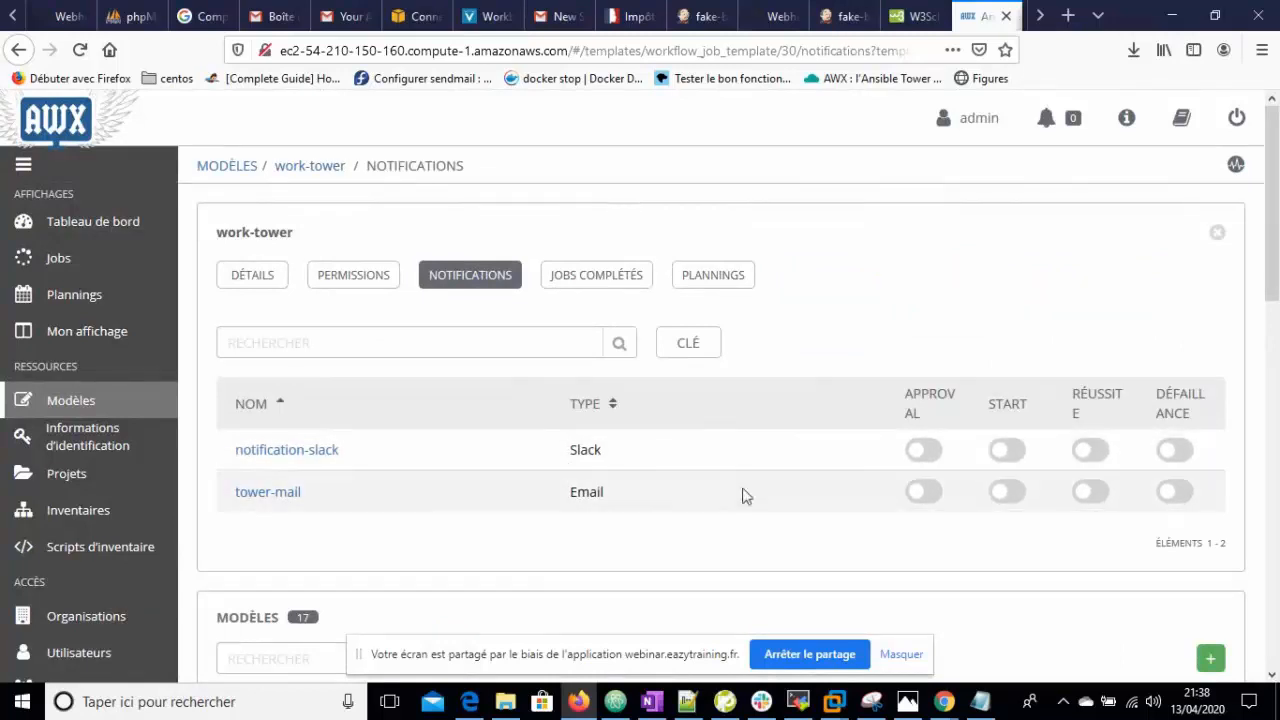
pyautogui.click(925, 451)
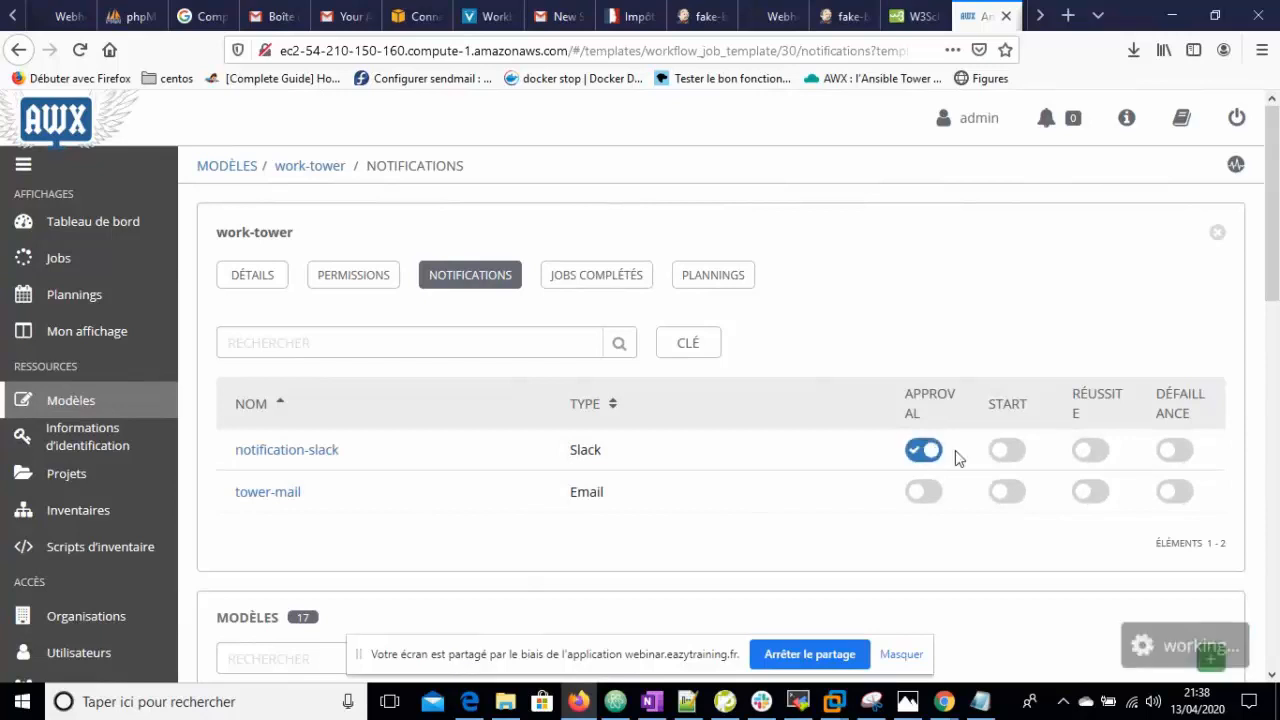
pyautogui.click(1008, 460)
pyautogui.click(1092, 455)
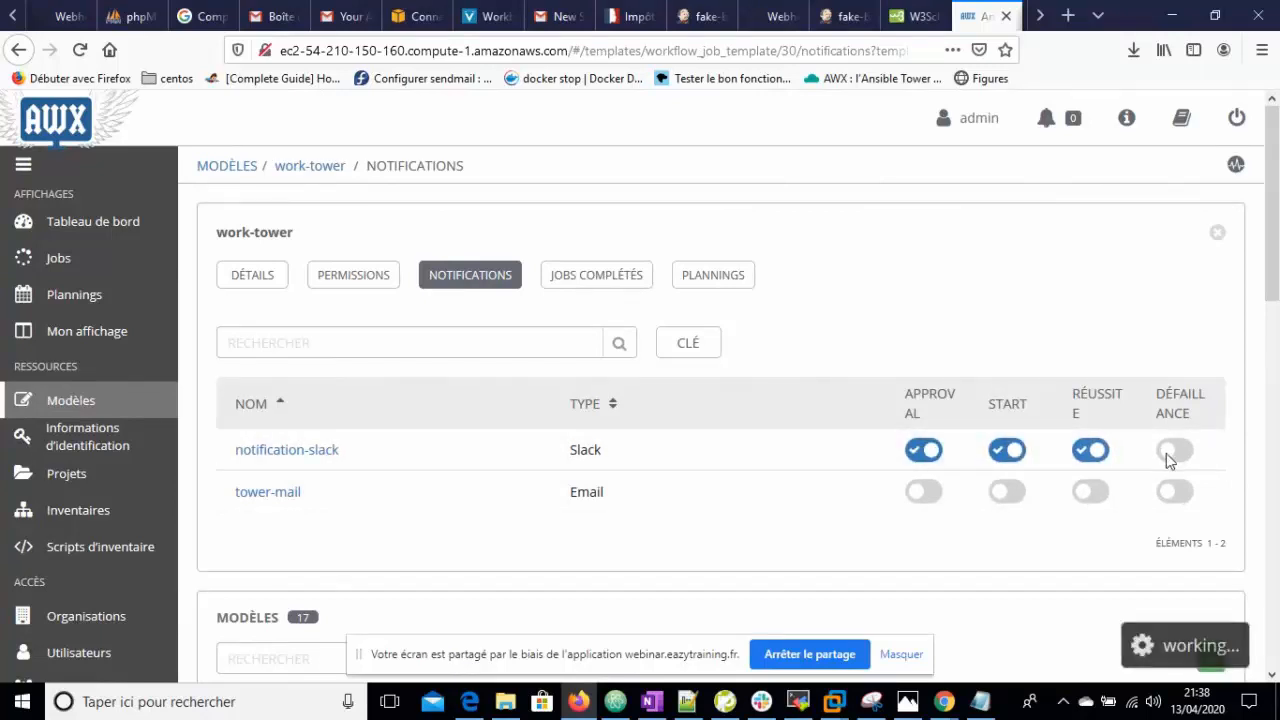
pyautogui.click(1178, 453)
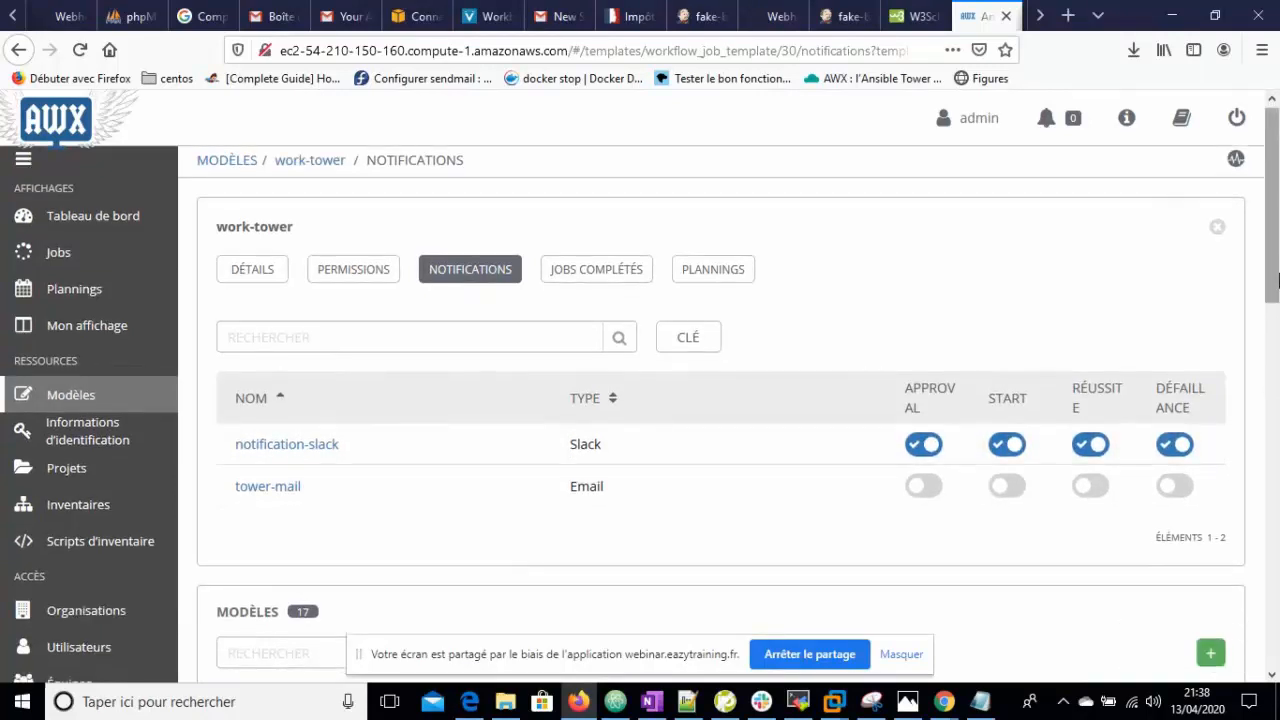
pyautogui.scroll(-3, 1272, 340)
pyautogui.scroll(-3, 1277, 290)
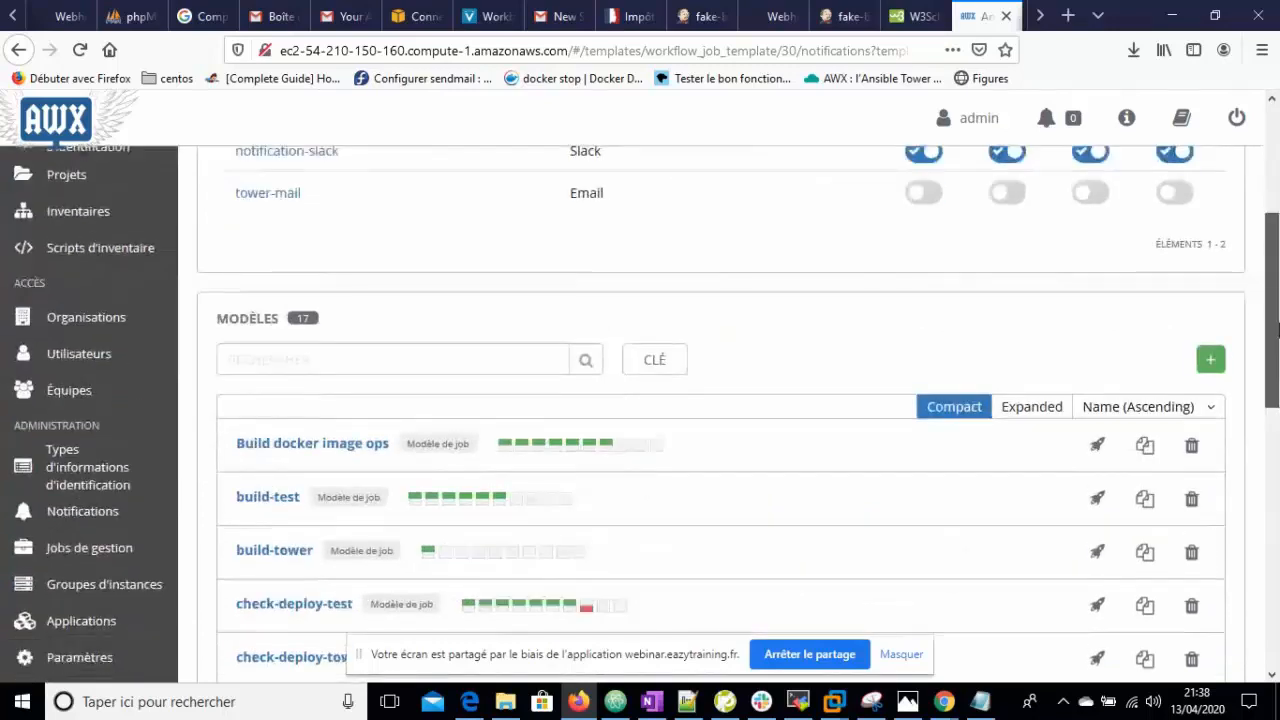
pyautogui.scroll(3, 1277, 290)
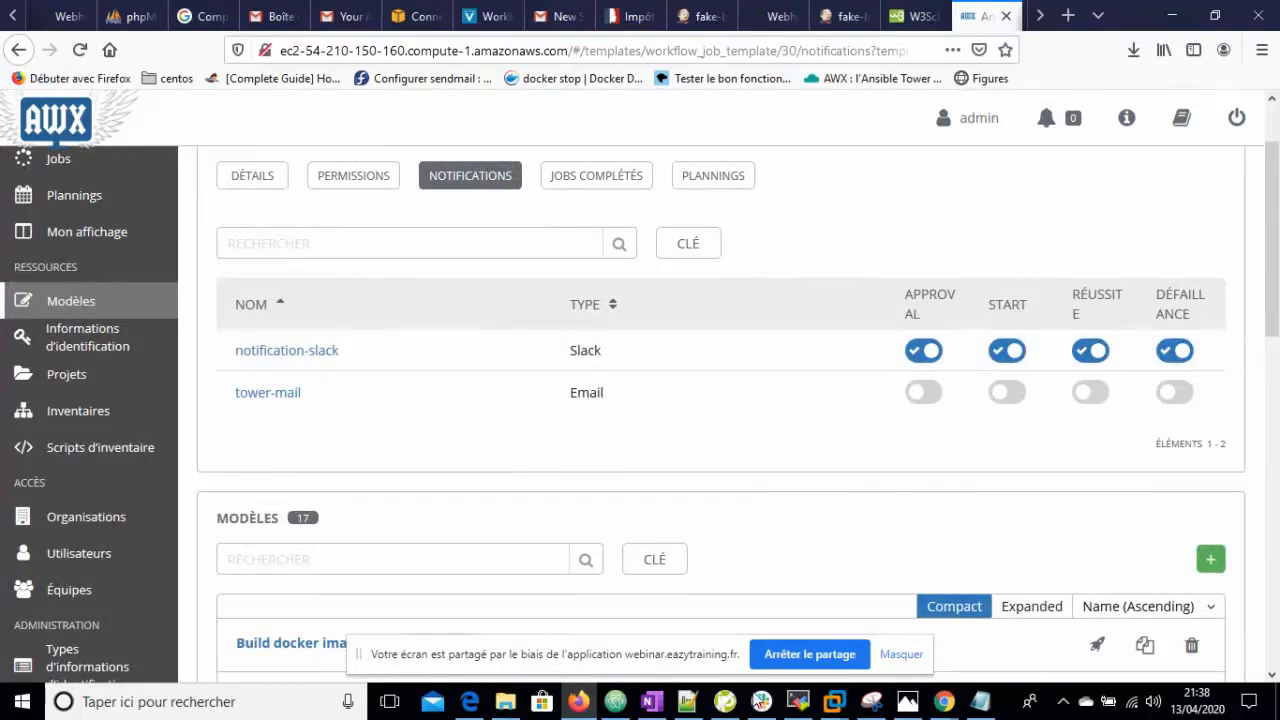
pyautogui.click(761, 701)
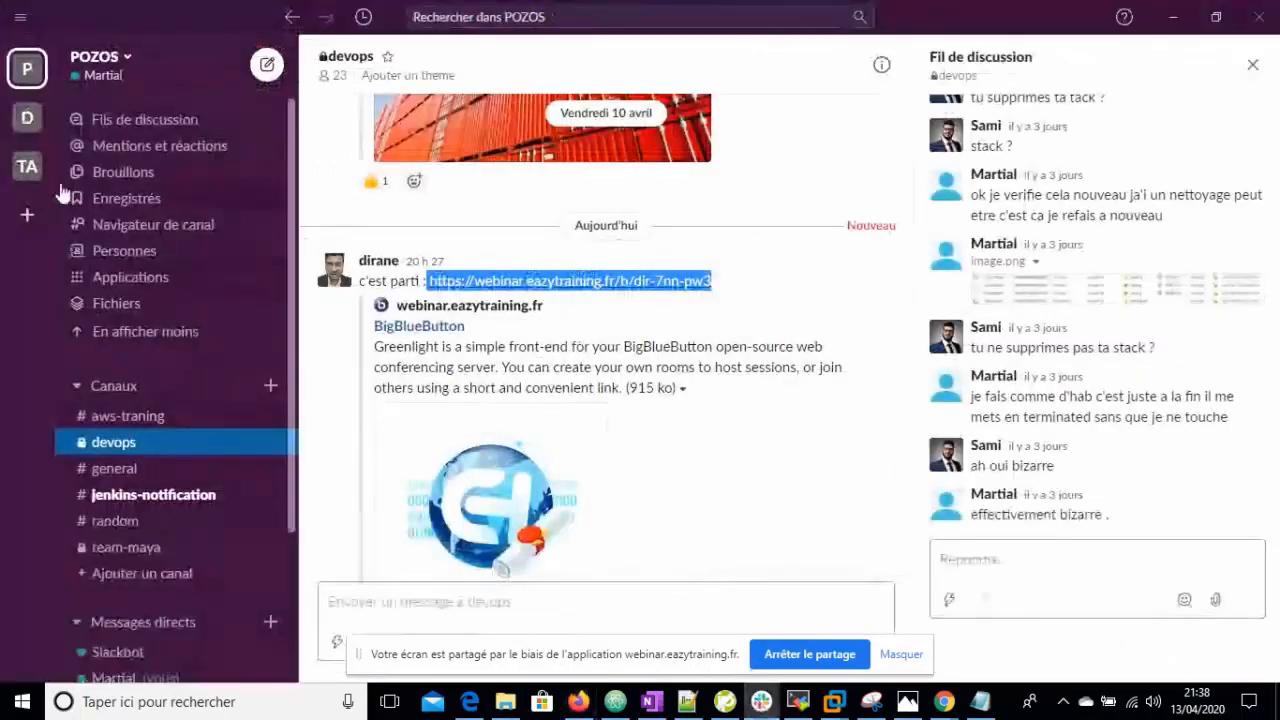
# - Check the devops workspace's #tower channel in Slack, then bring back the AWX work-tower template
pyautogui.click(28, 120)
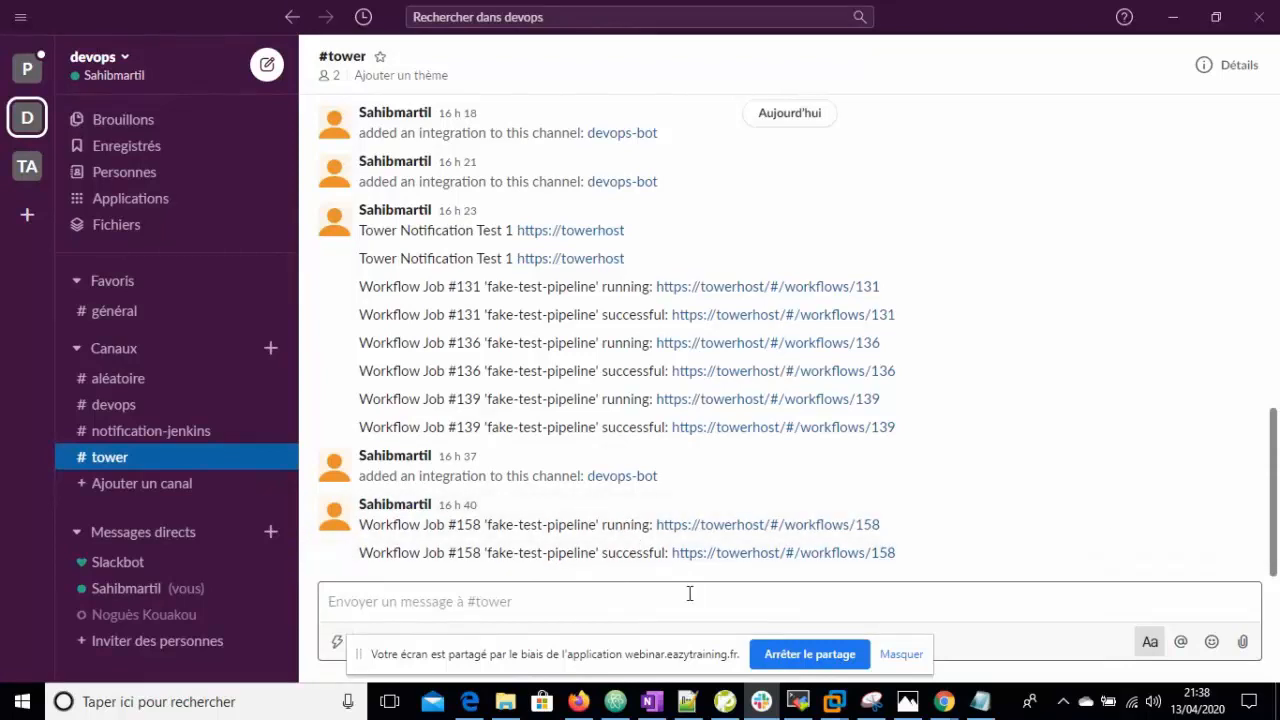
pyautogui.moveTo(943, 704)
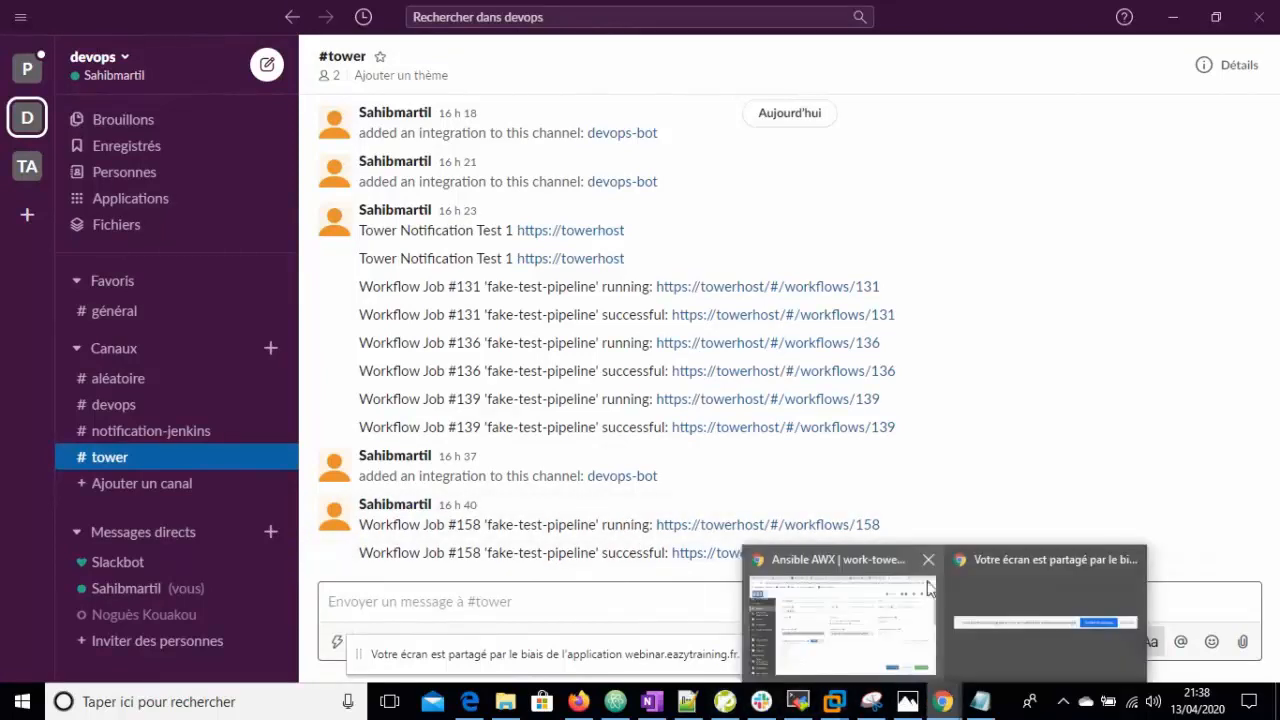
pyautogui.click(866, 586)
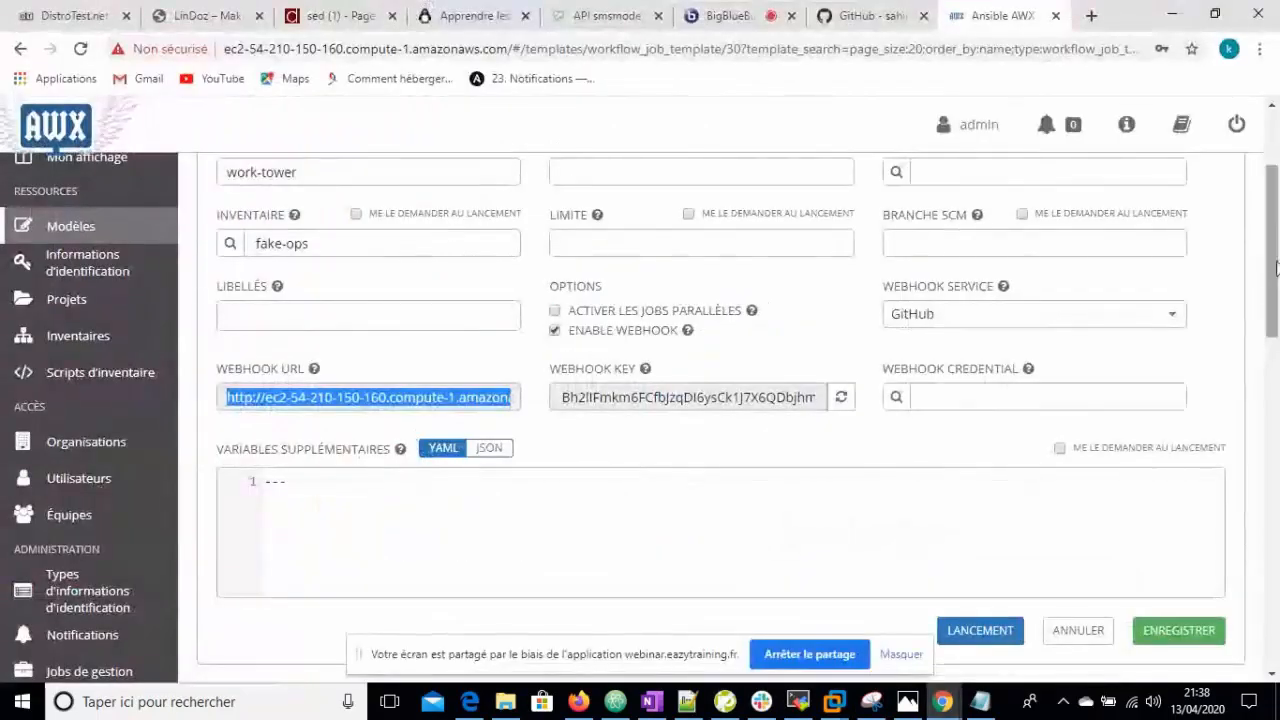
# - Close the template form and launch the work-tower workflow from its row's rocket
pyautogui.click(1214, 345)
pyautogui.moveTo(1276, 297); pyautogui.dragTo(1278, 257)
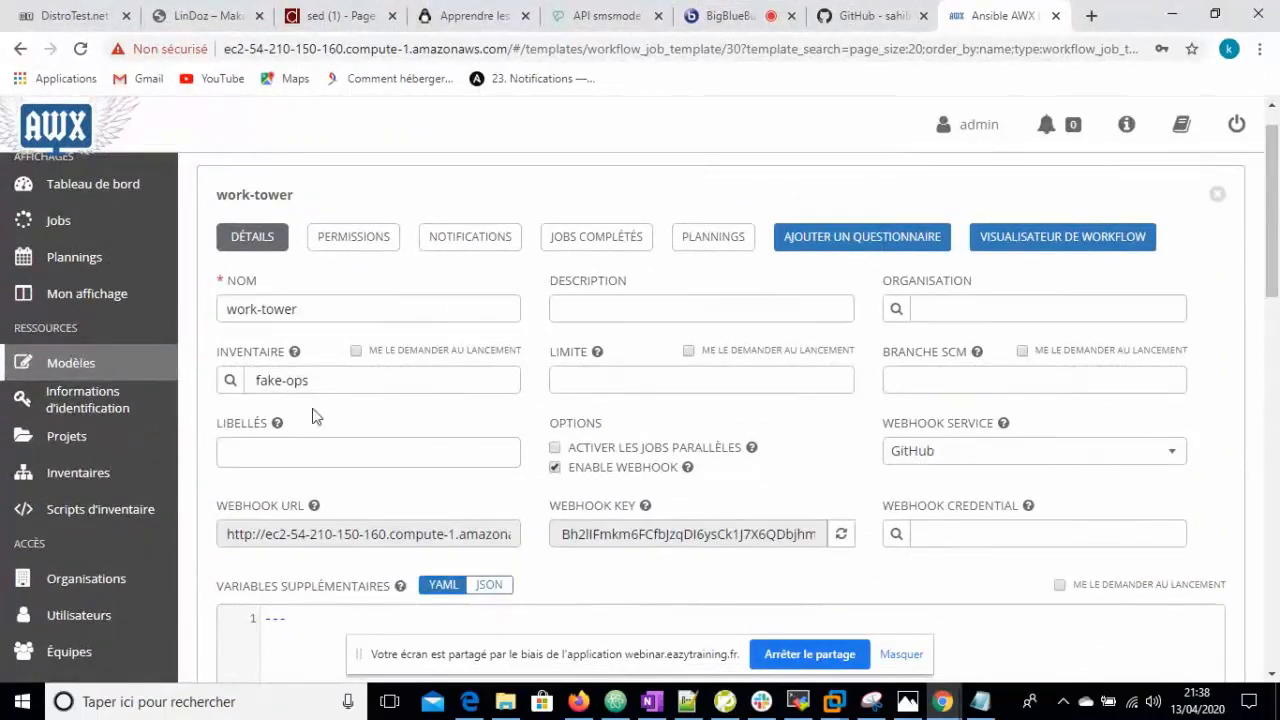
pyautogui.click(1218, 197)
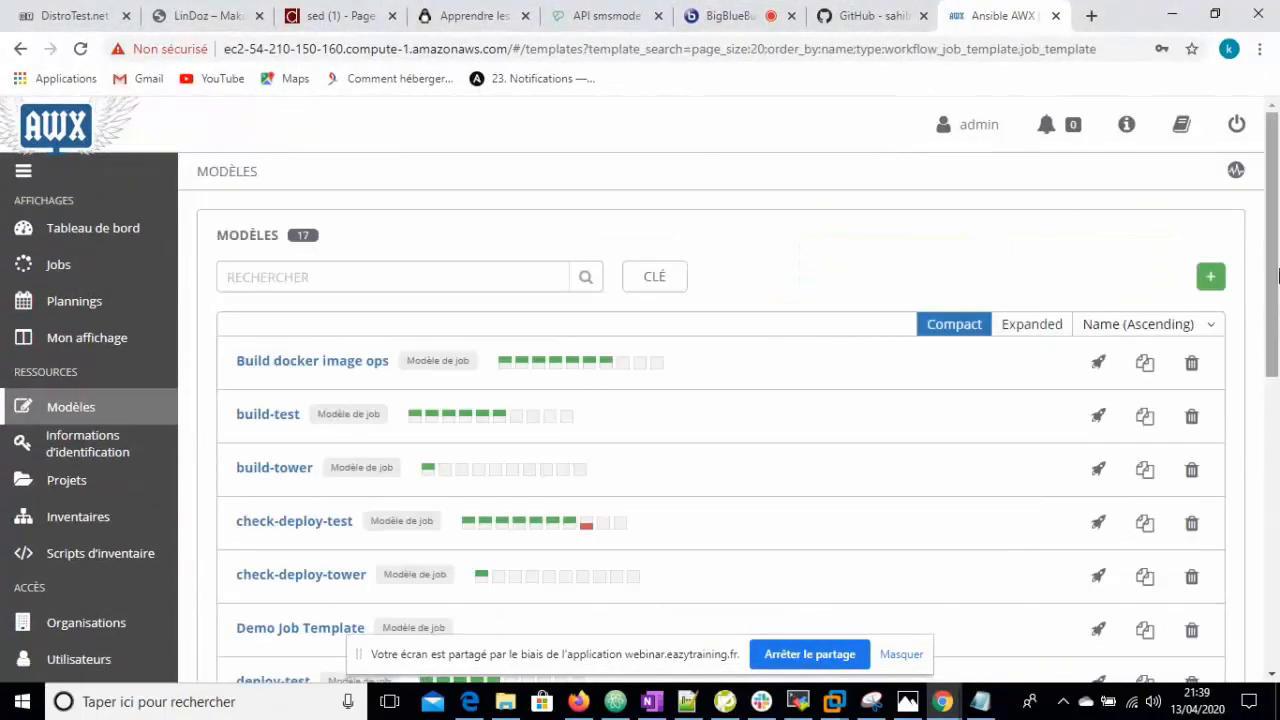
pyautogui.moveTo(1276, 283); pyautogui.dragTo(1272, 572)
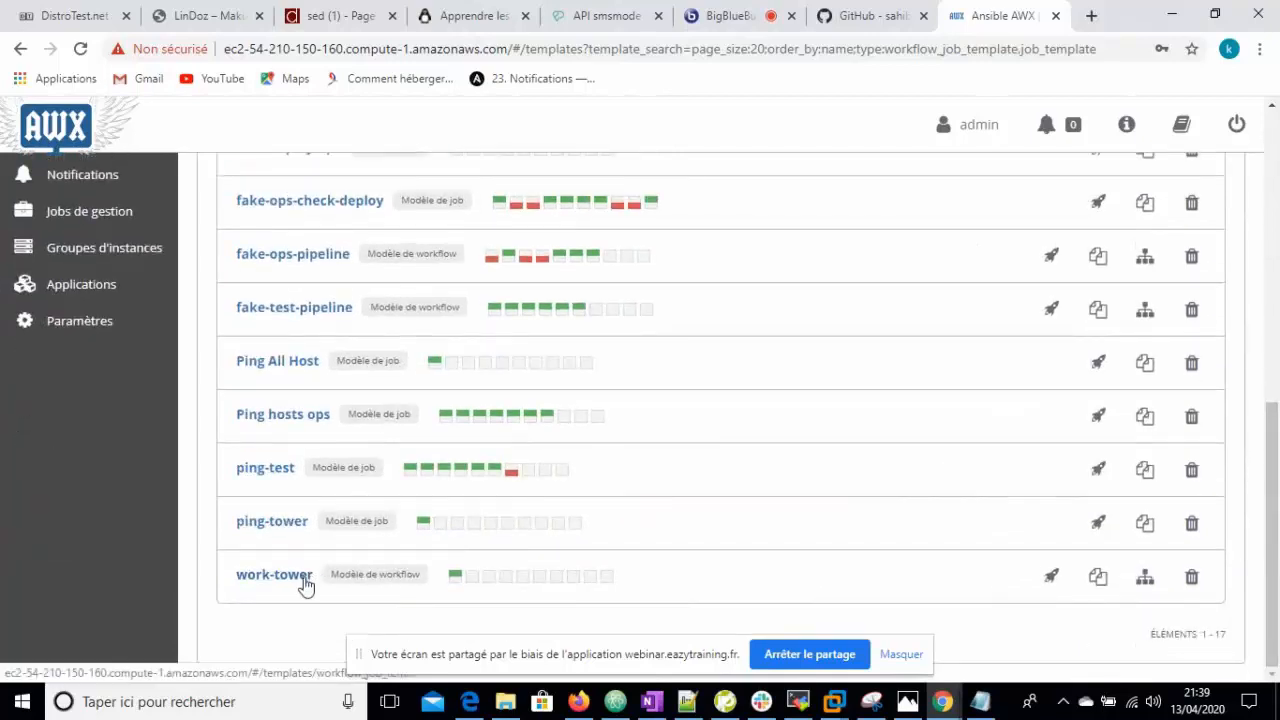
pyautogui.click(1051, 578)
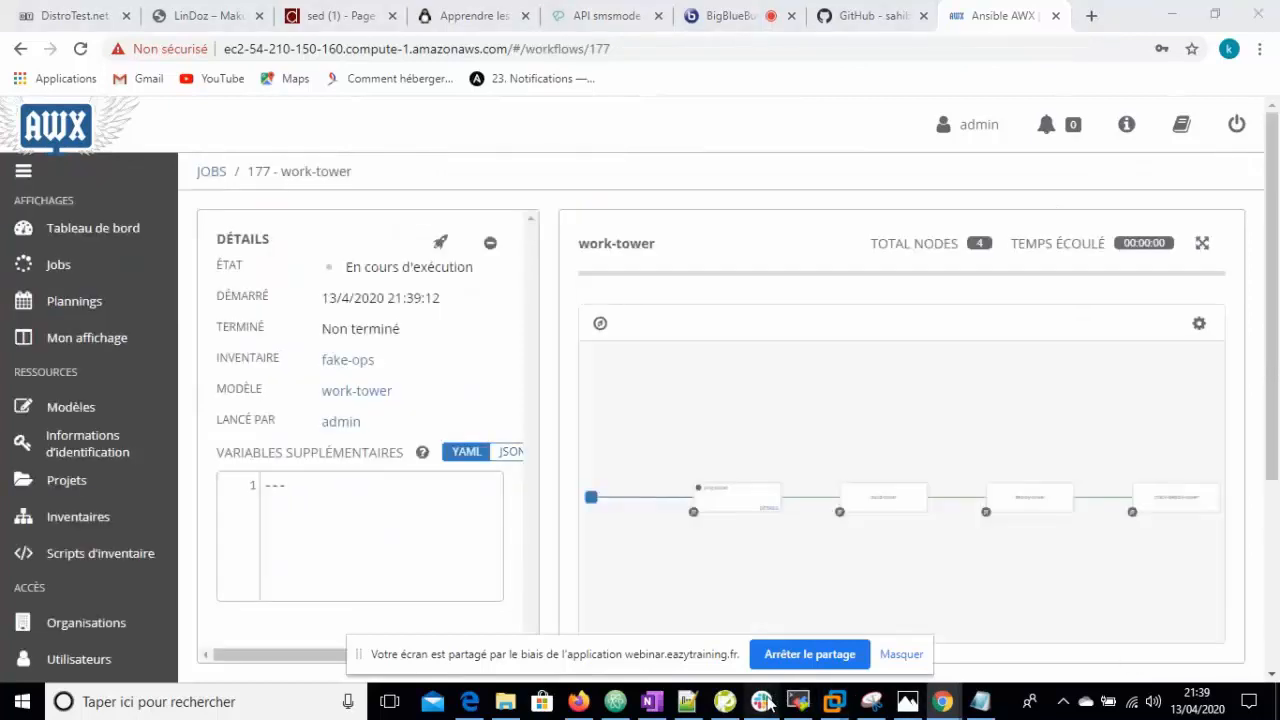
# - Confirm Slack #tower reports job 177 running, then return to the AWX job page
pyautogui.click(763, 702)
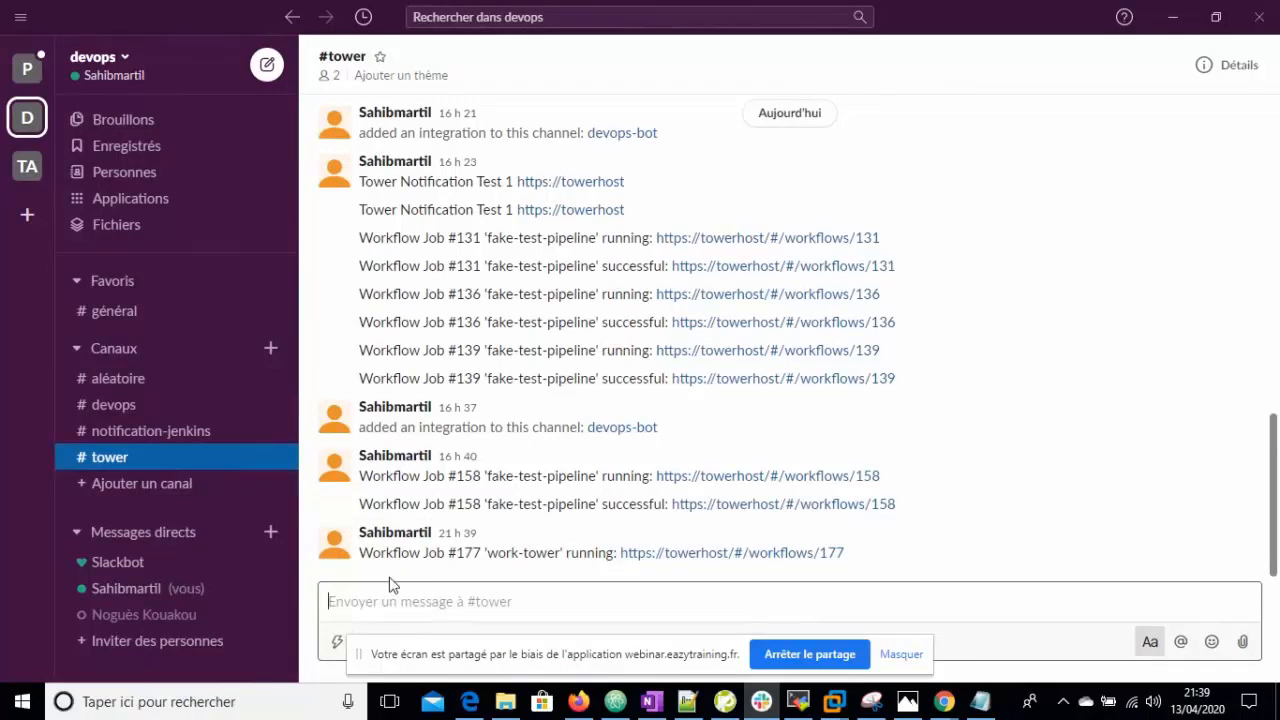
pyautogui.click(943, 701)
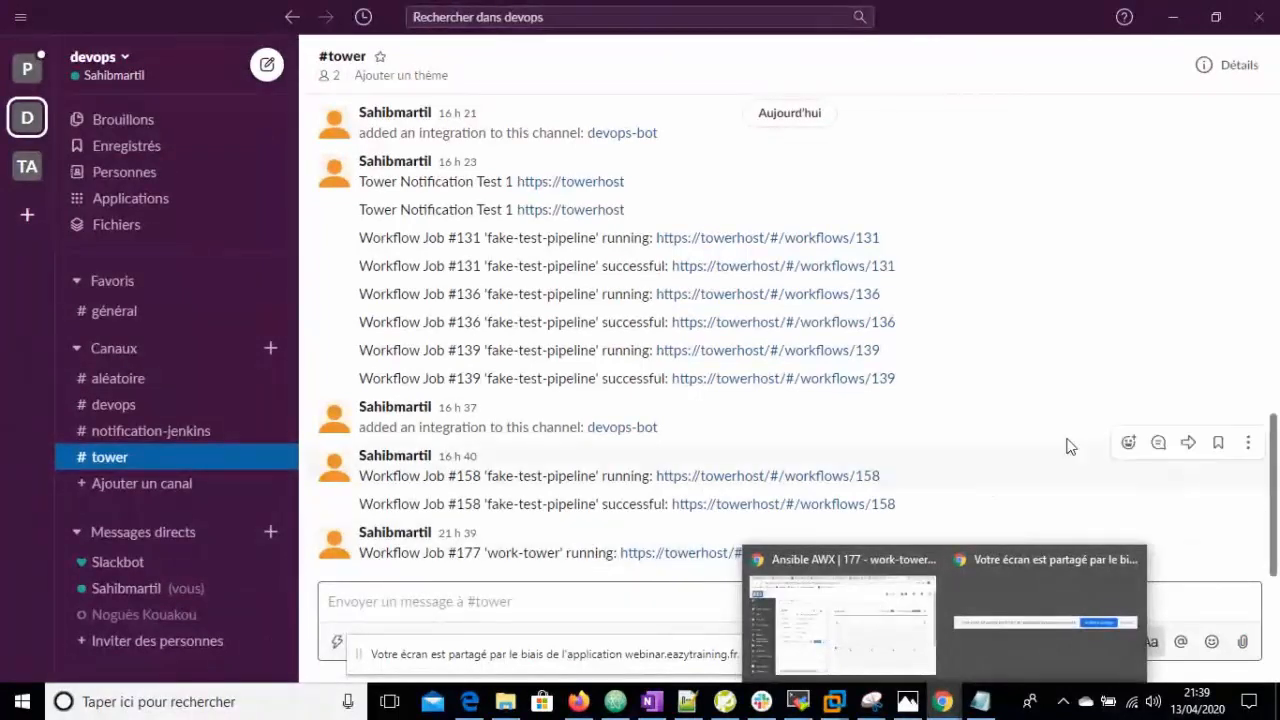
pyautogui.click(845, 569)
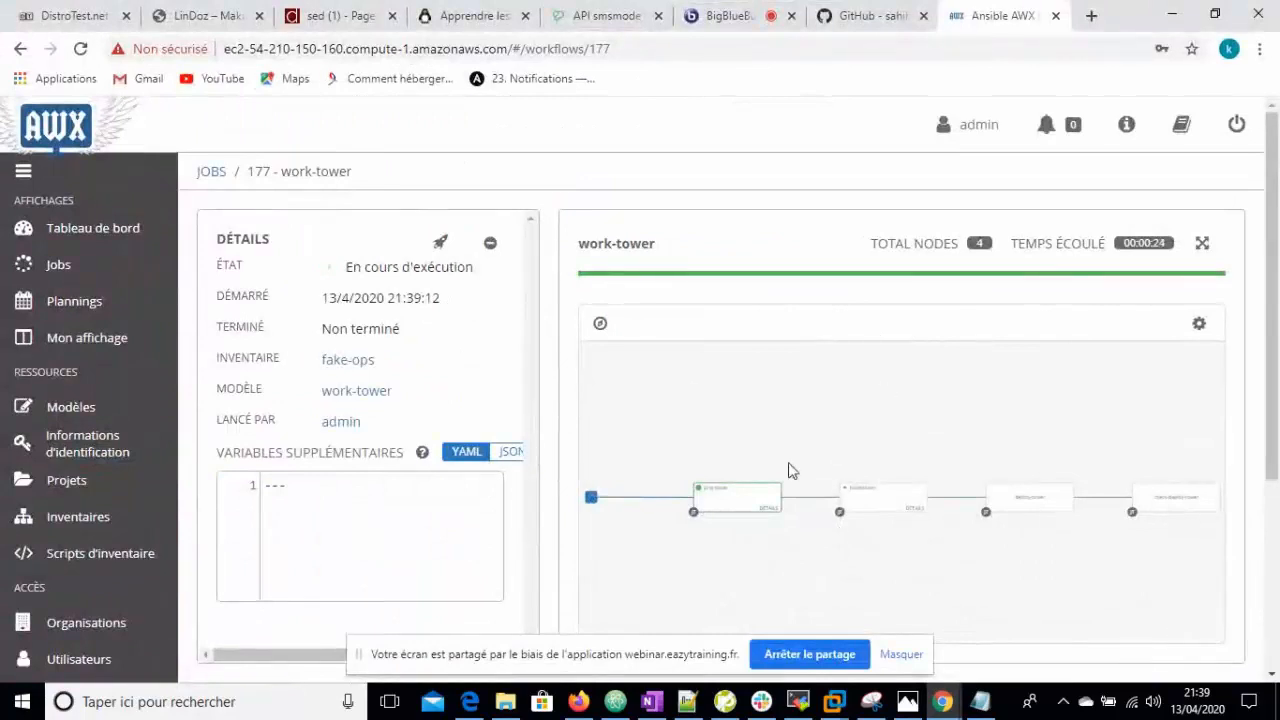
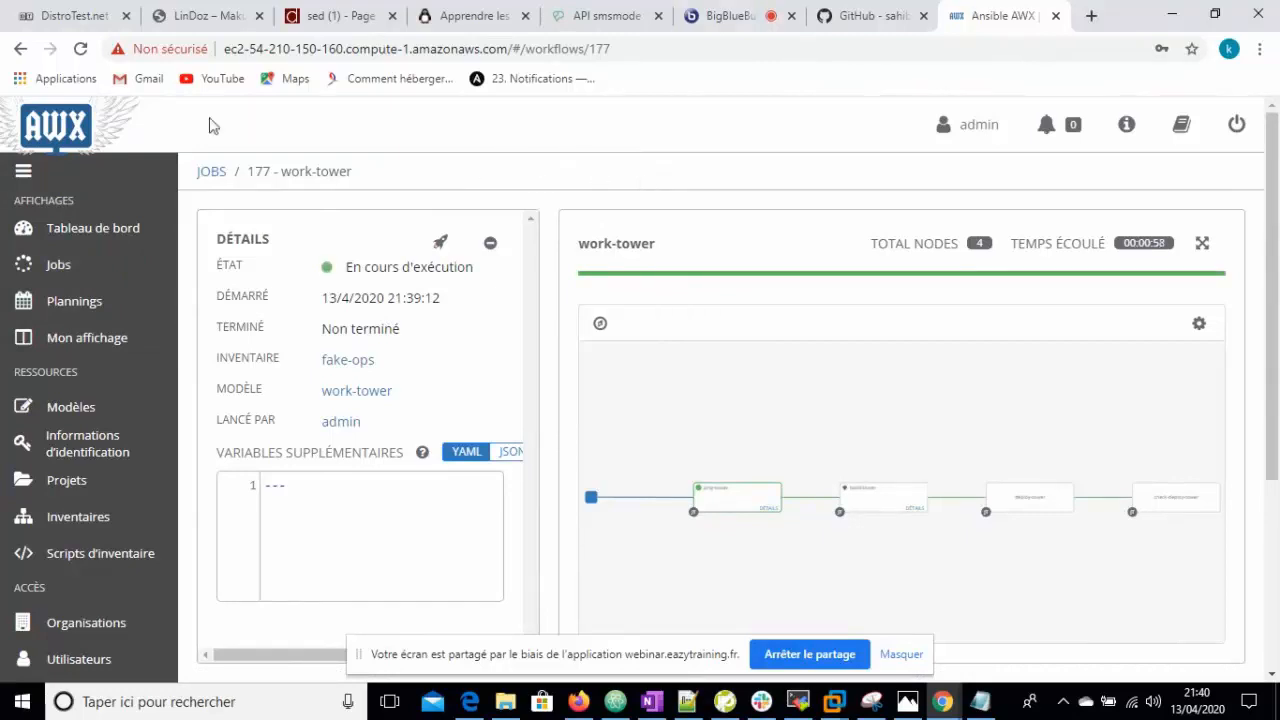
# - Bring up the devops-bot app's OAuth & Permissions page on the Slack API site in Firefox
pyautogui.click(580, 703)
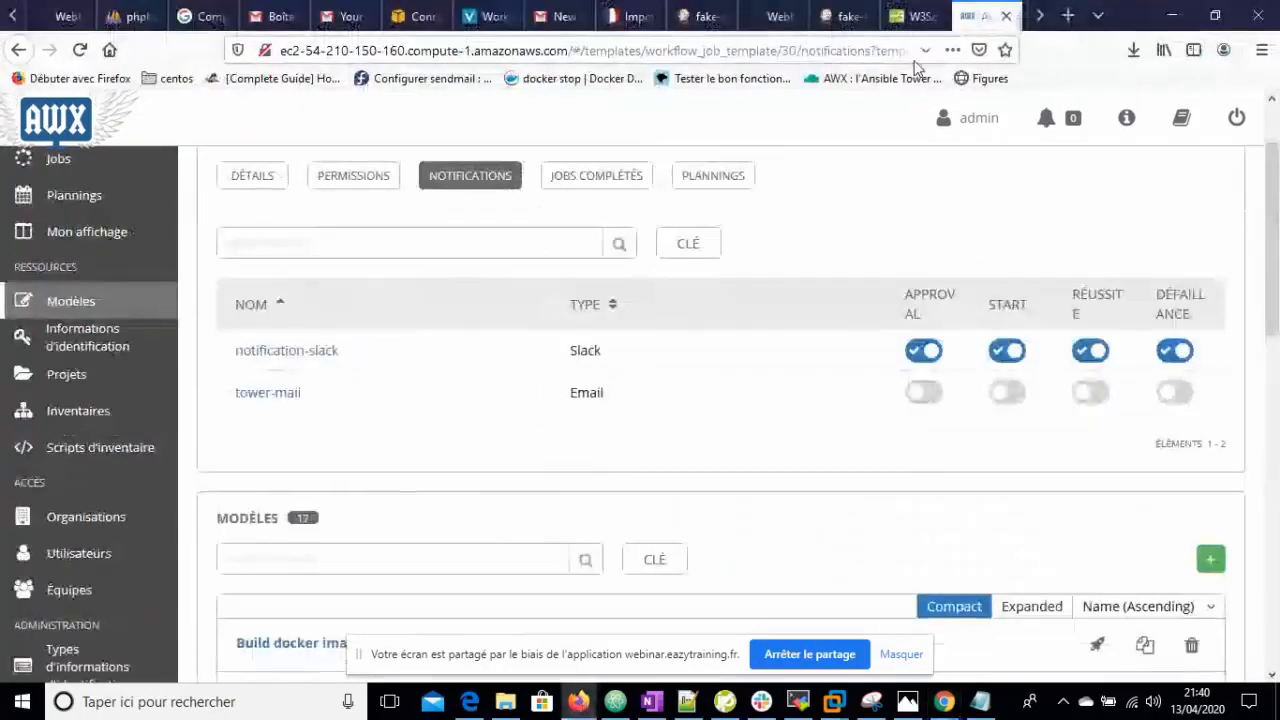
pyautogui.click(1040, 16)
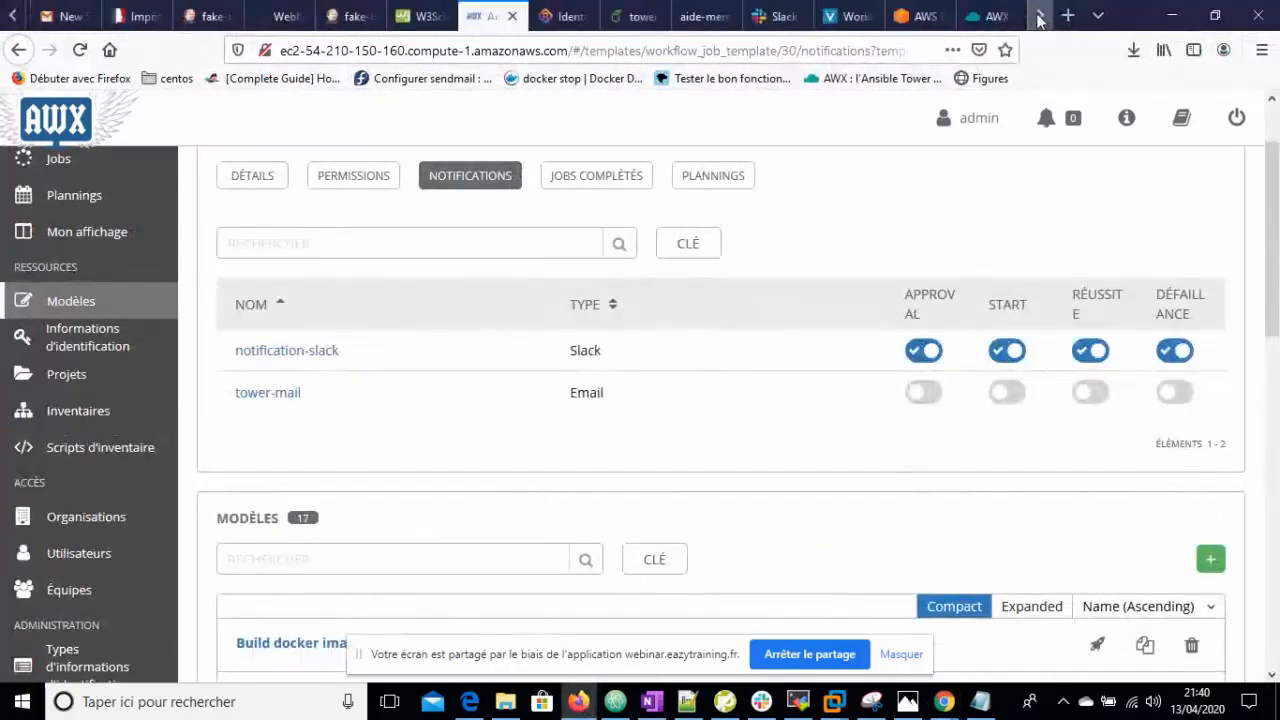
pyautogui.click(770, 16)
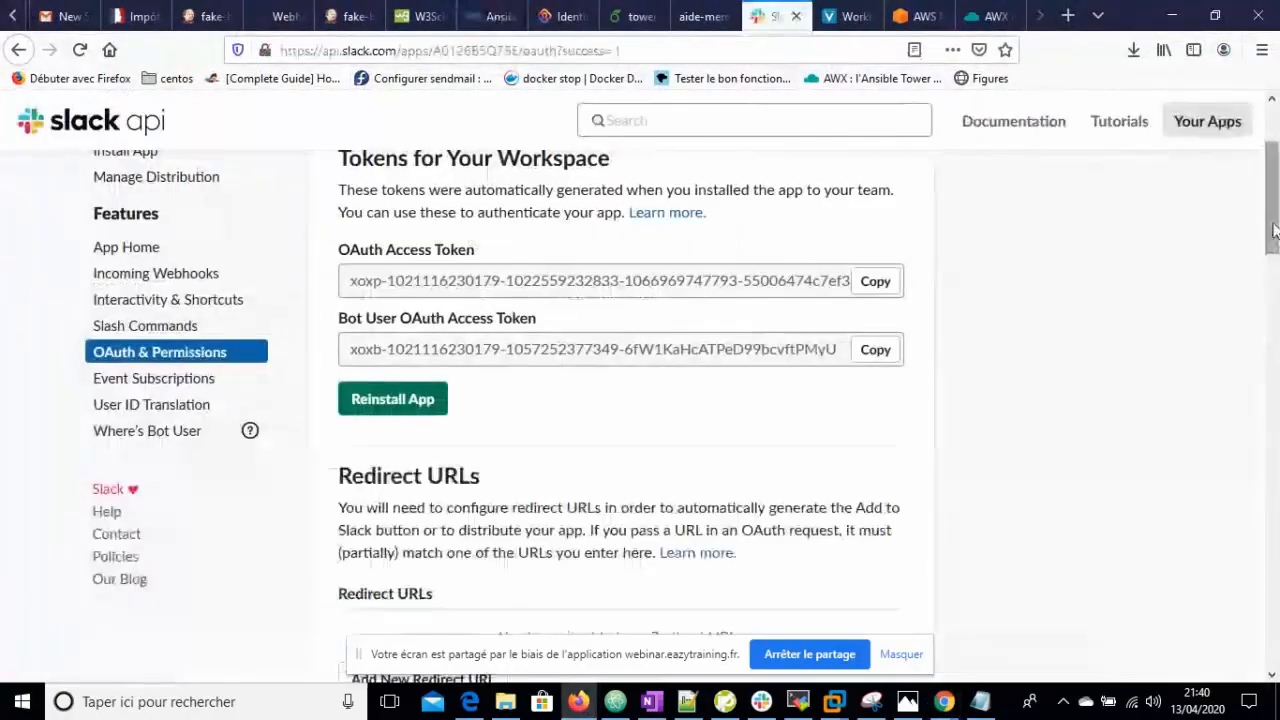
pyautogui.scroll(3, 470, 245)
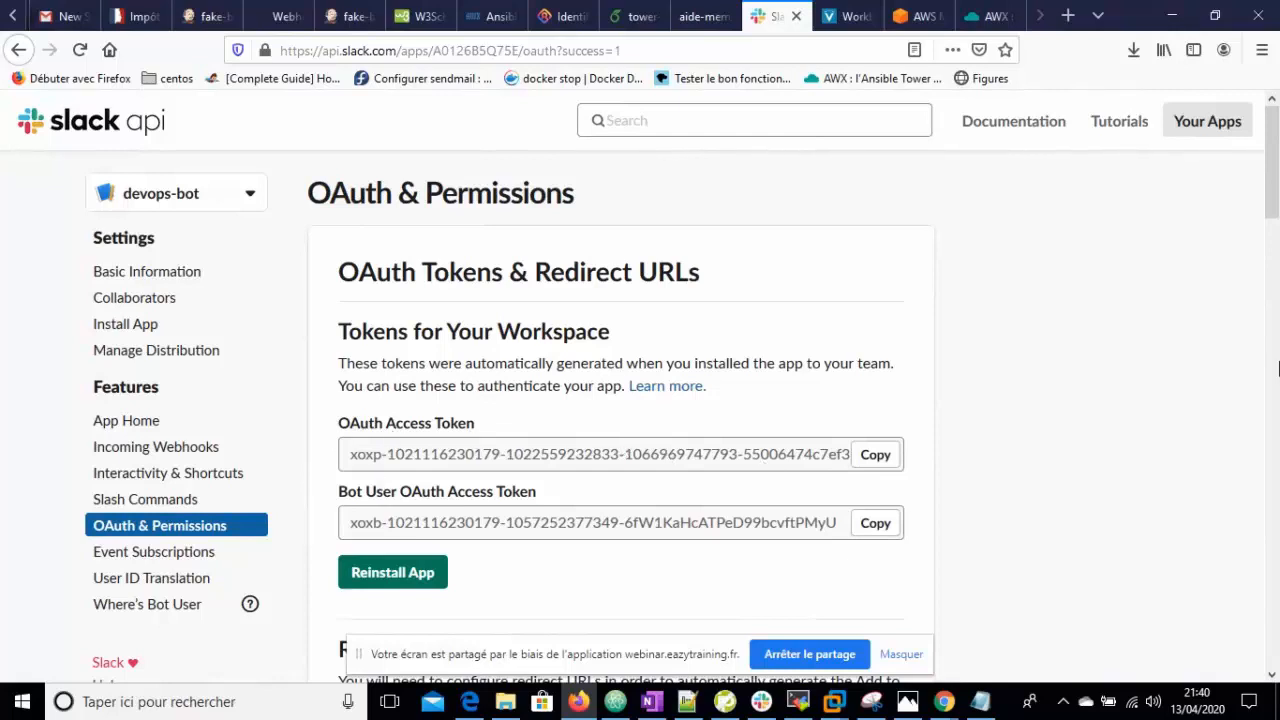
pyautogui.moveTo(1265, 200); pyautogui.dragTo(1273, 352)
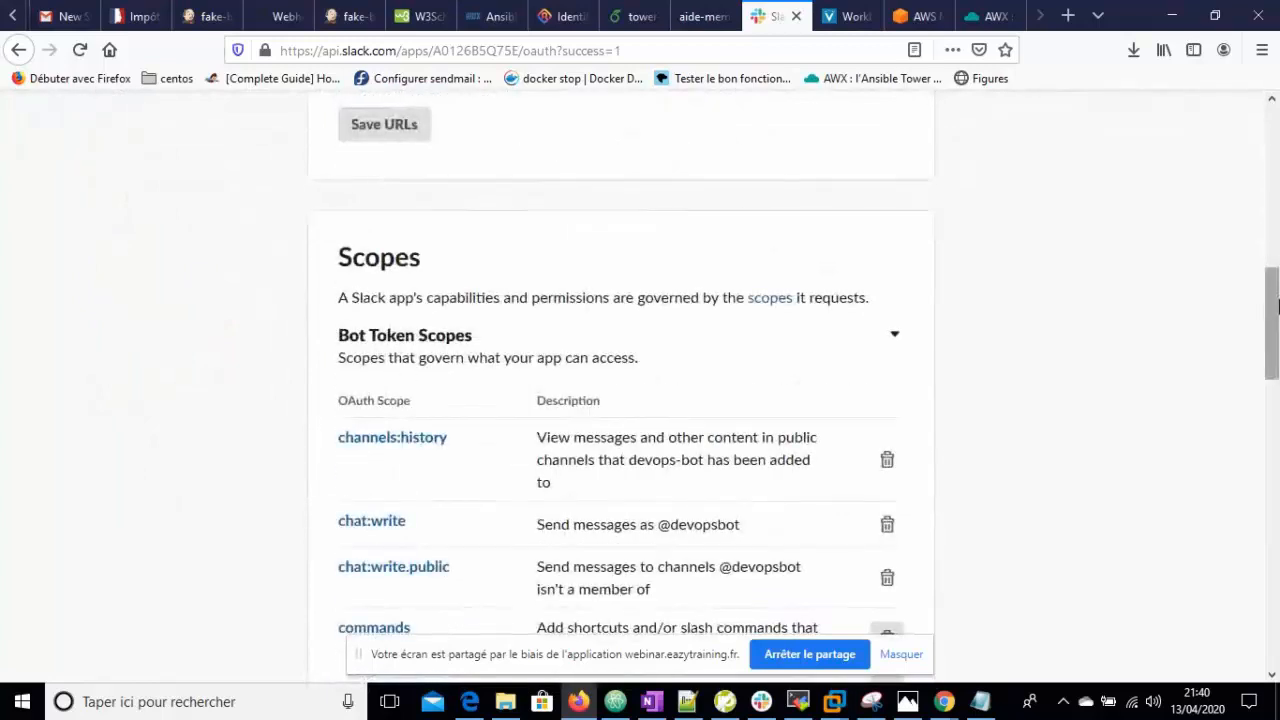
pyautogui.moveTo(1273, 305); pyautogui.dragTo(1273, 339)
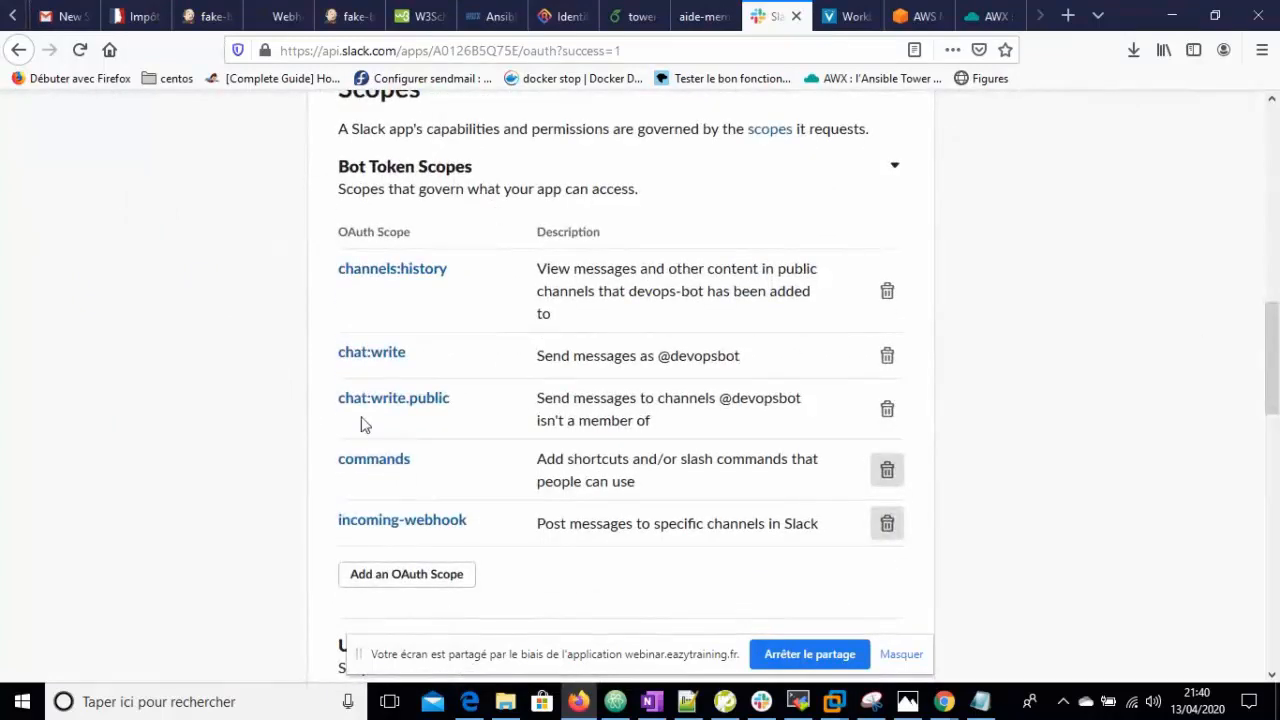
pyautogui.moveTo(1273, 340); pyautogui.dragTo(1276, 425)
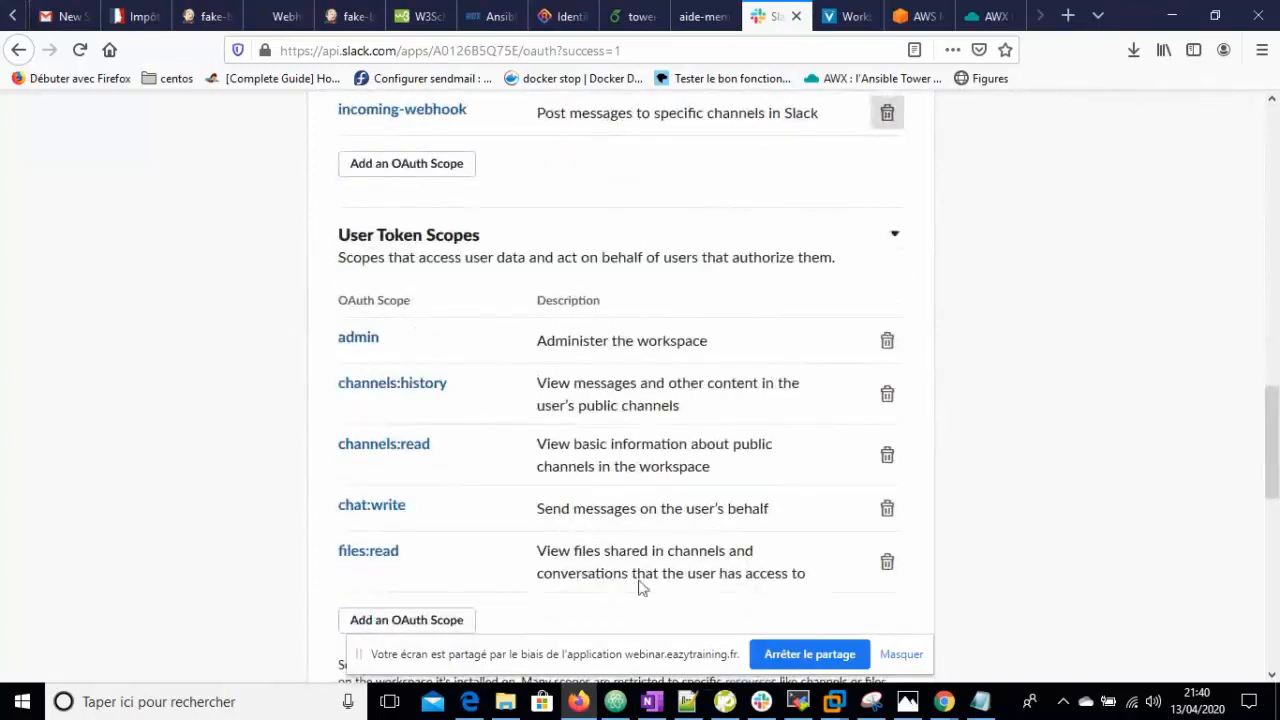
pyautogui.scroll(-3, 1276, 360)
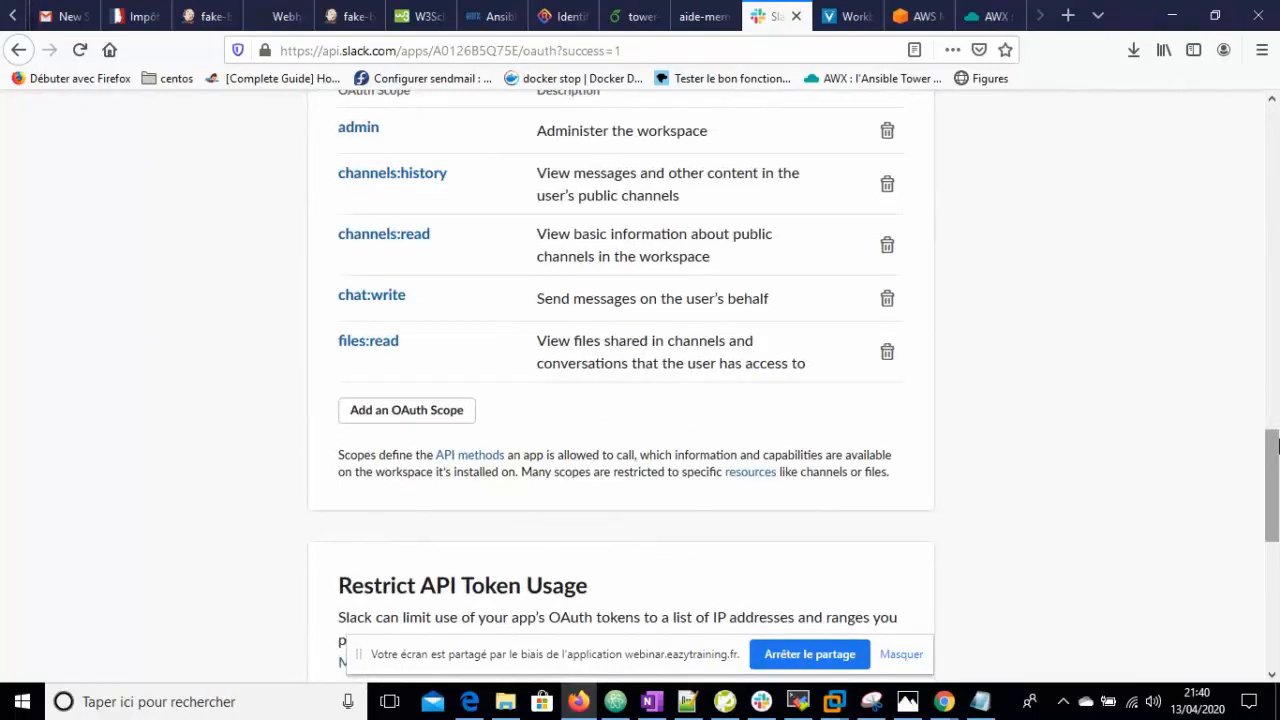
pyautogui.moveTo(1277, 446); pyautogui.dragTo(1277, 164)
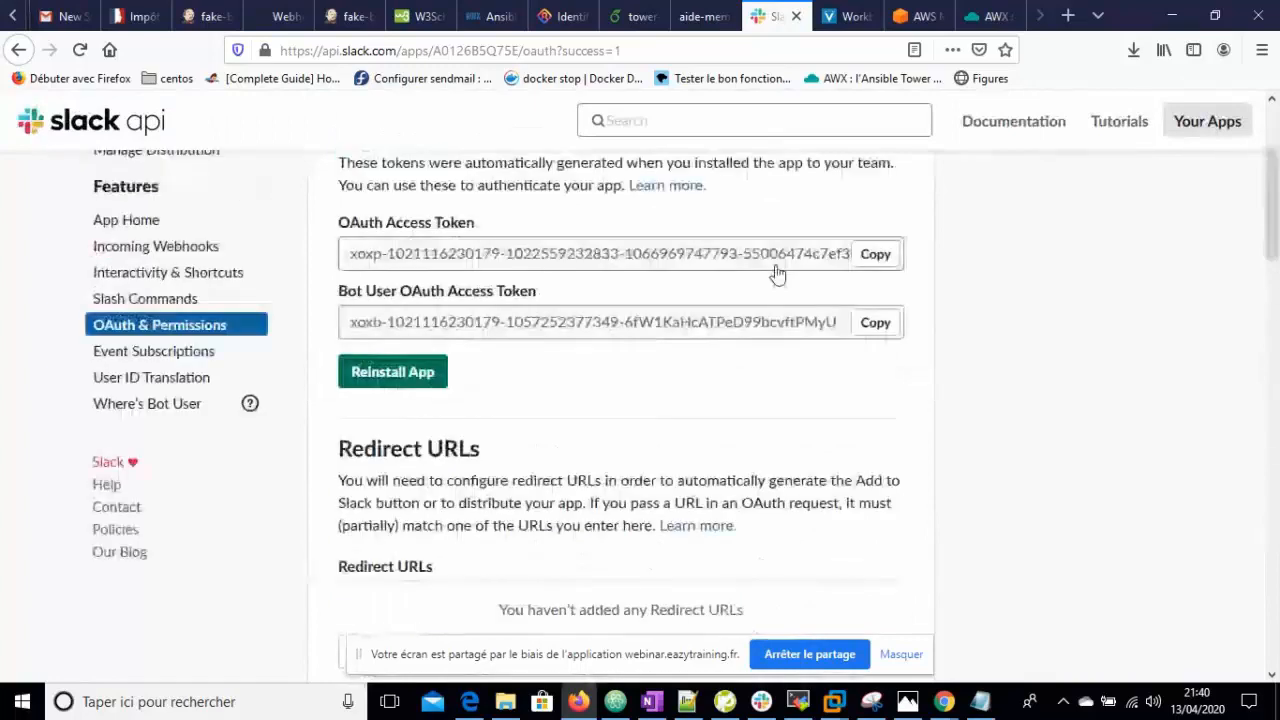
pyautogui.moveTo(1277, 225); pyautogui.dragTo(1277, 175)
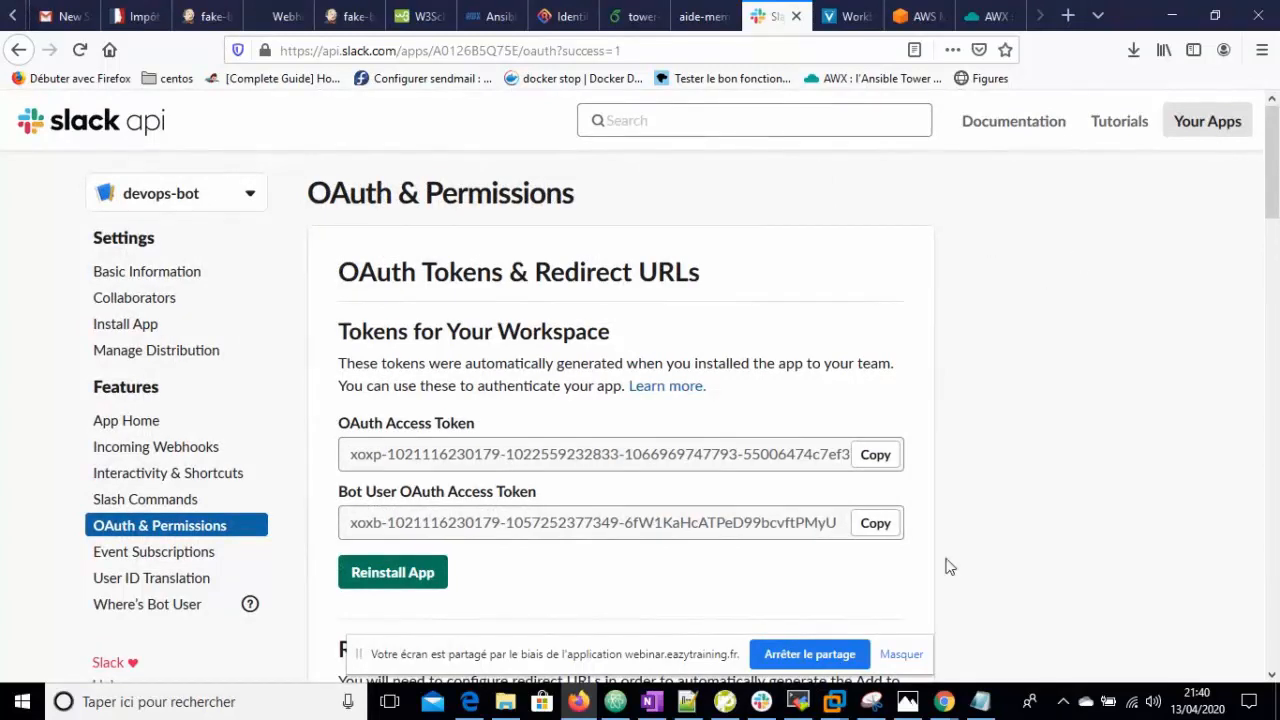
pyautogui.click(760, 703)
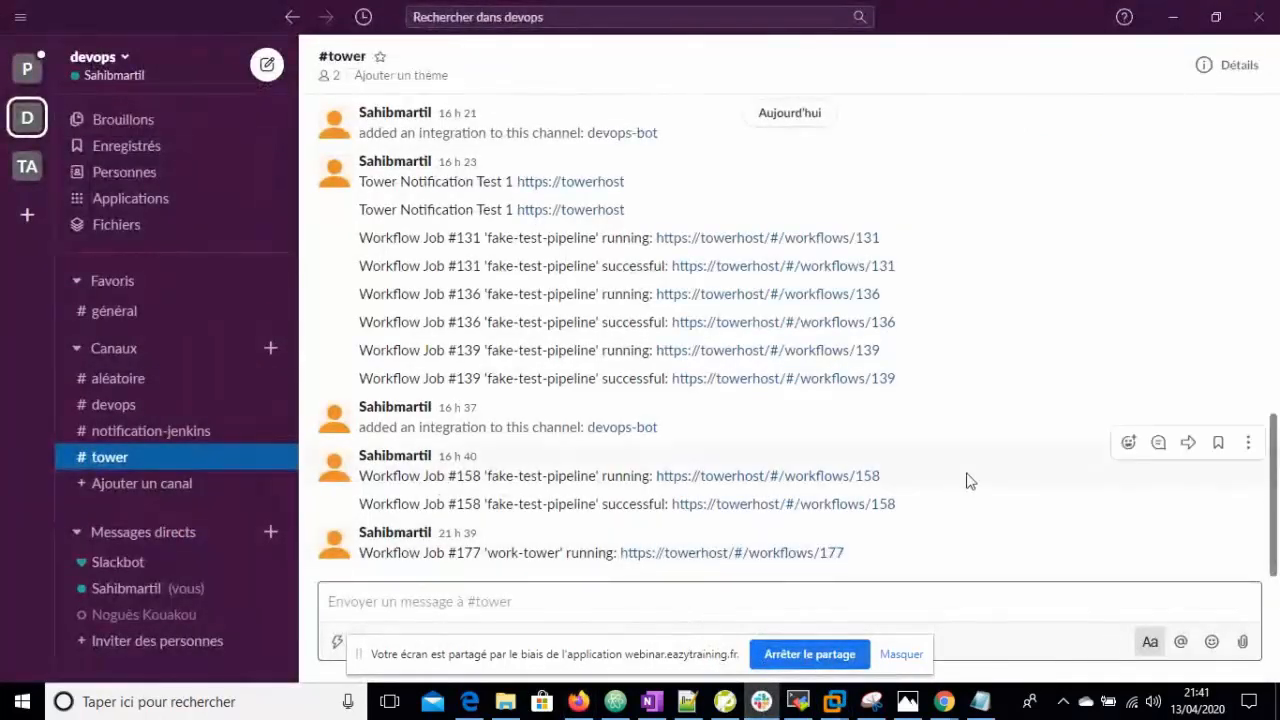
pyautogui.click(1174, 18)
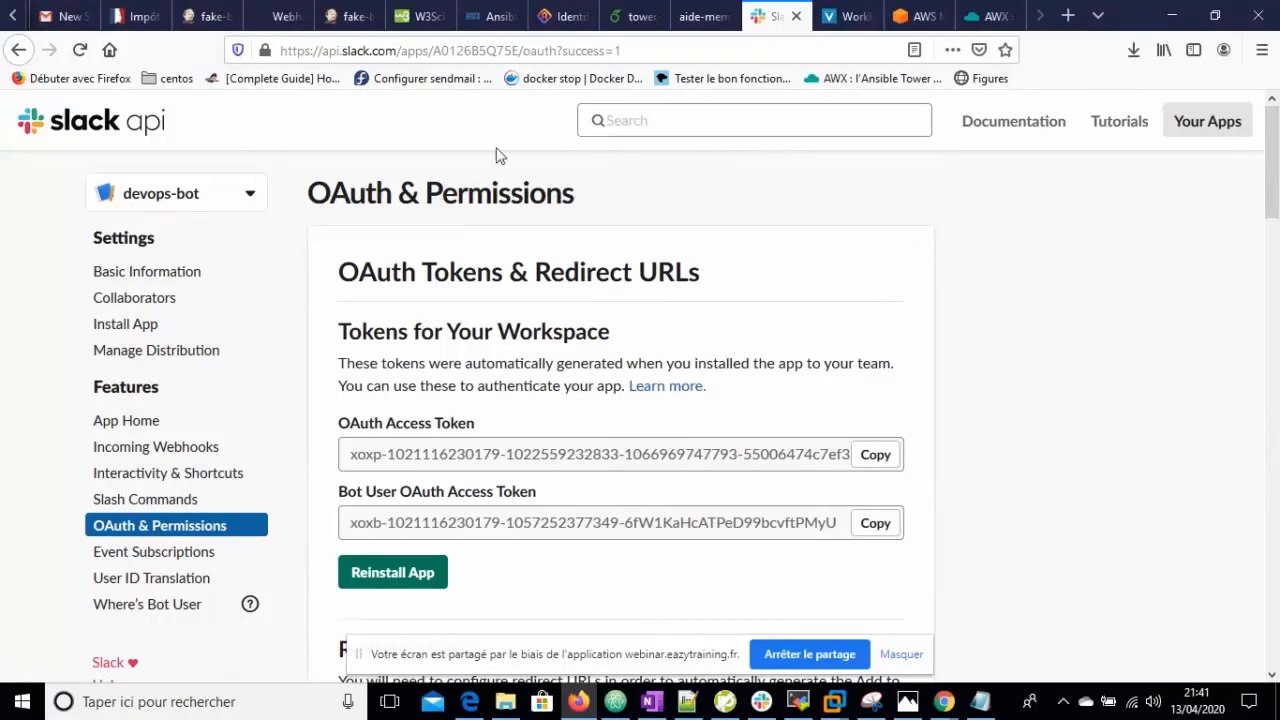
pyautogui.click(615, 701)
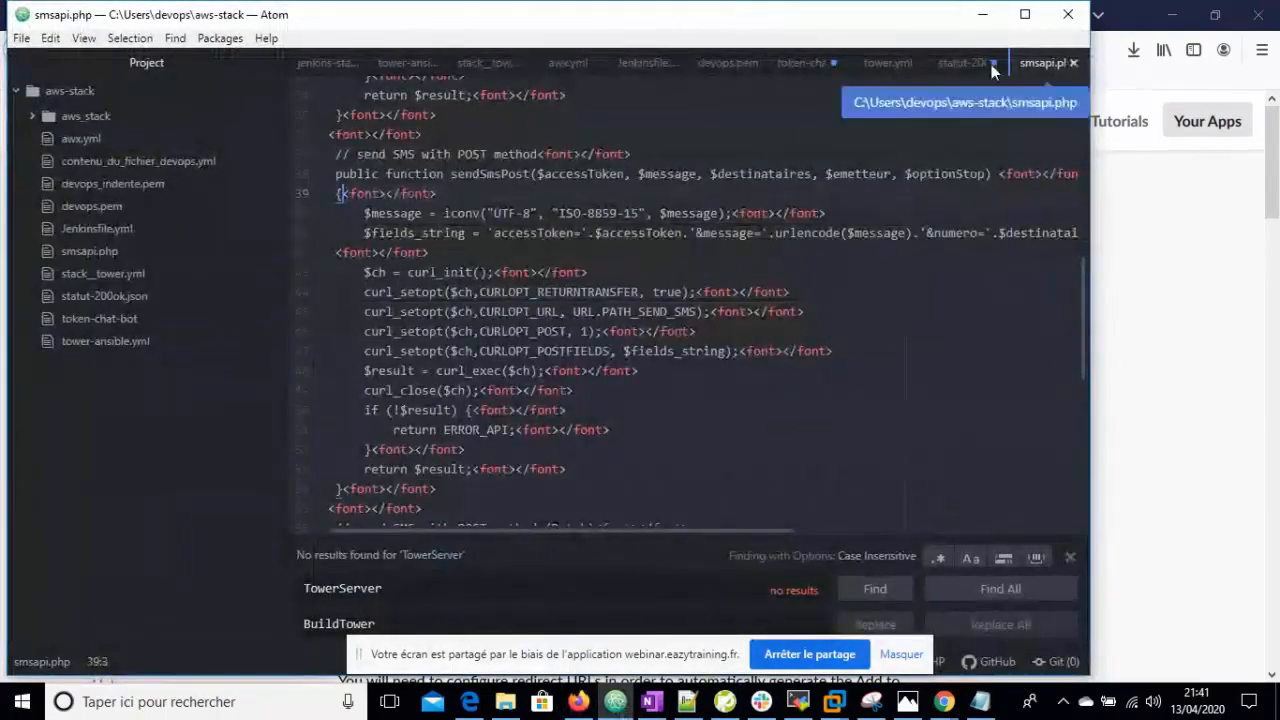
pyautogui.click(957, 62)
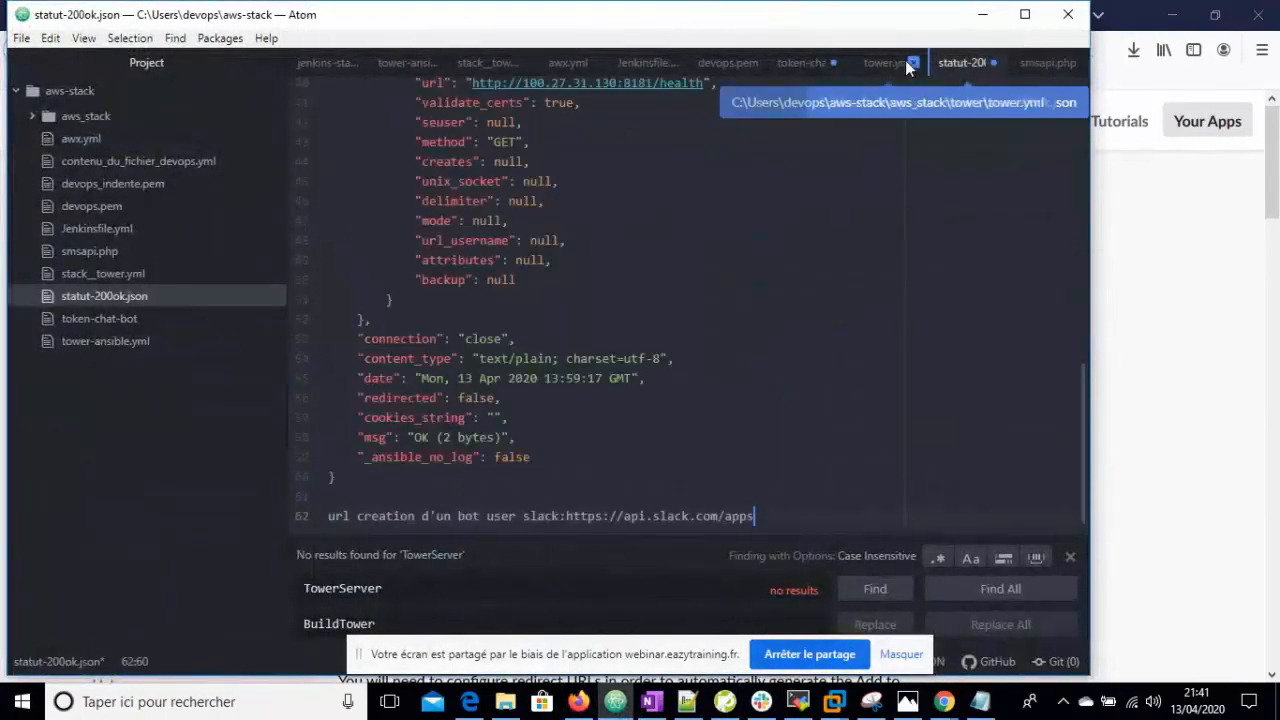
pyautogui.click(905, 62)
pyautogui.click(965, 60)
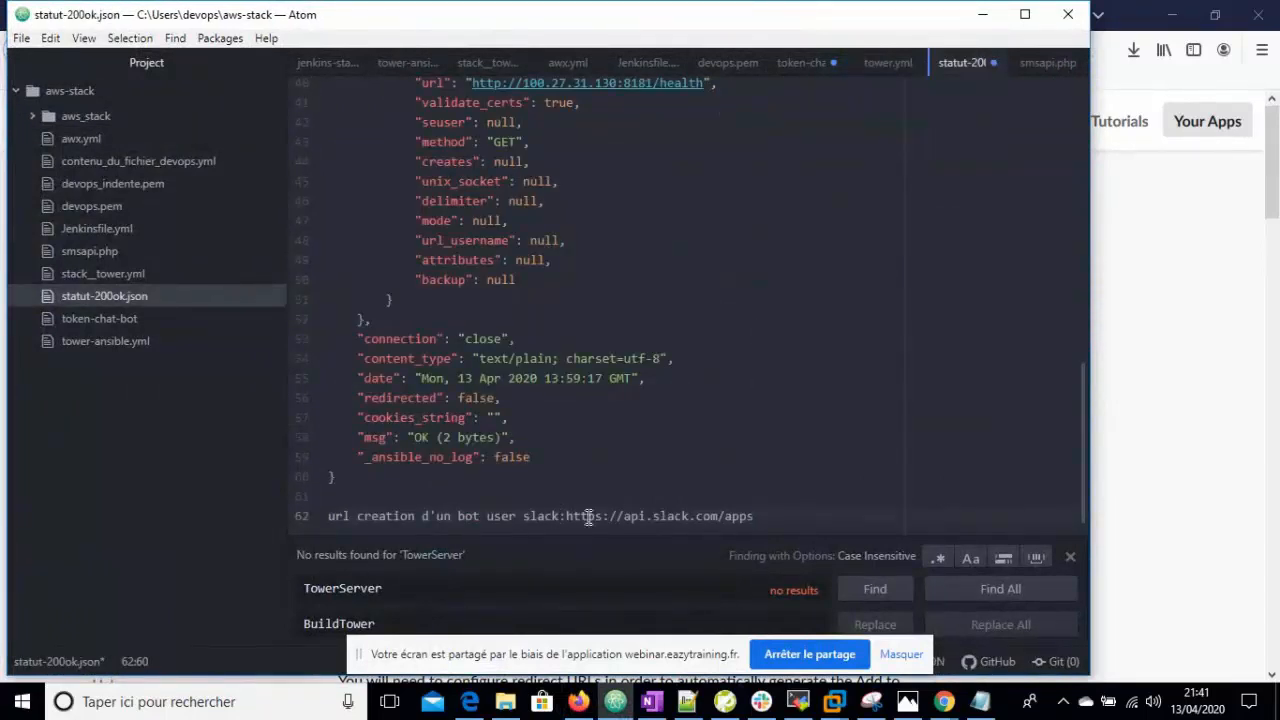
pyautogui.moveTo(575, 514); pyautogui.dragTo(756, 515)
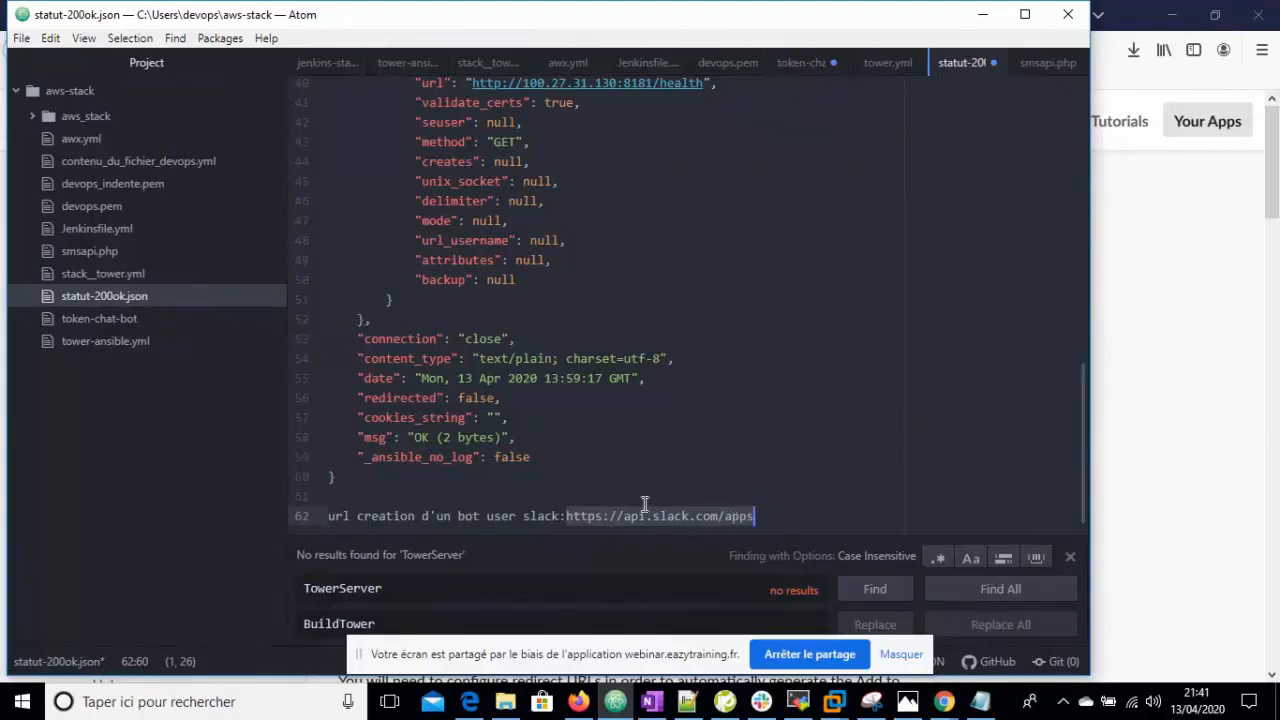
pyautogui.click(1180, 256)
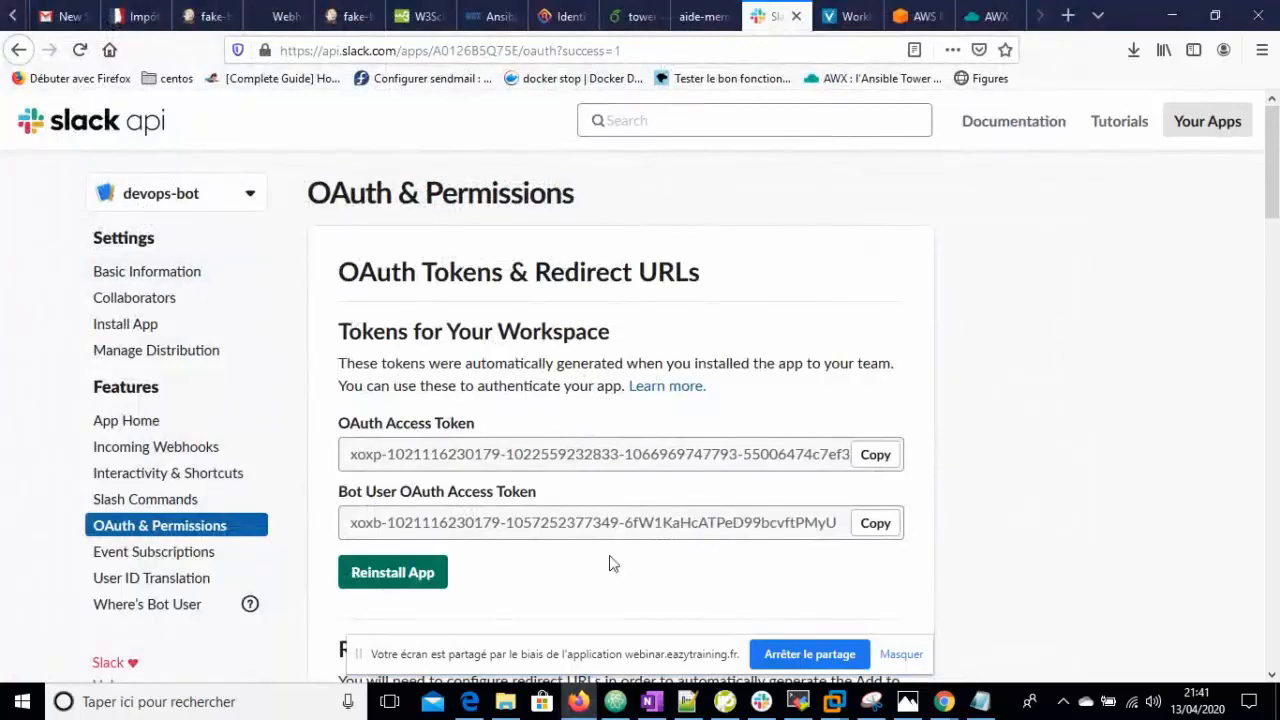
# - Confirm Slack #tower reports job #177 successful, then return to AWX's completed job 177 page
pyautogui.click(761, 701)
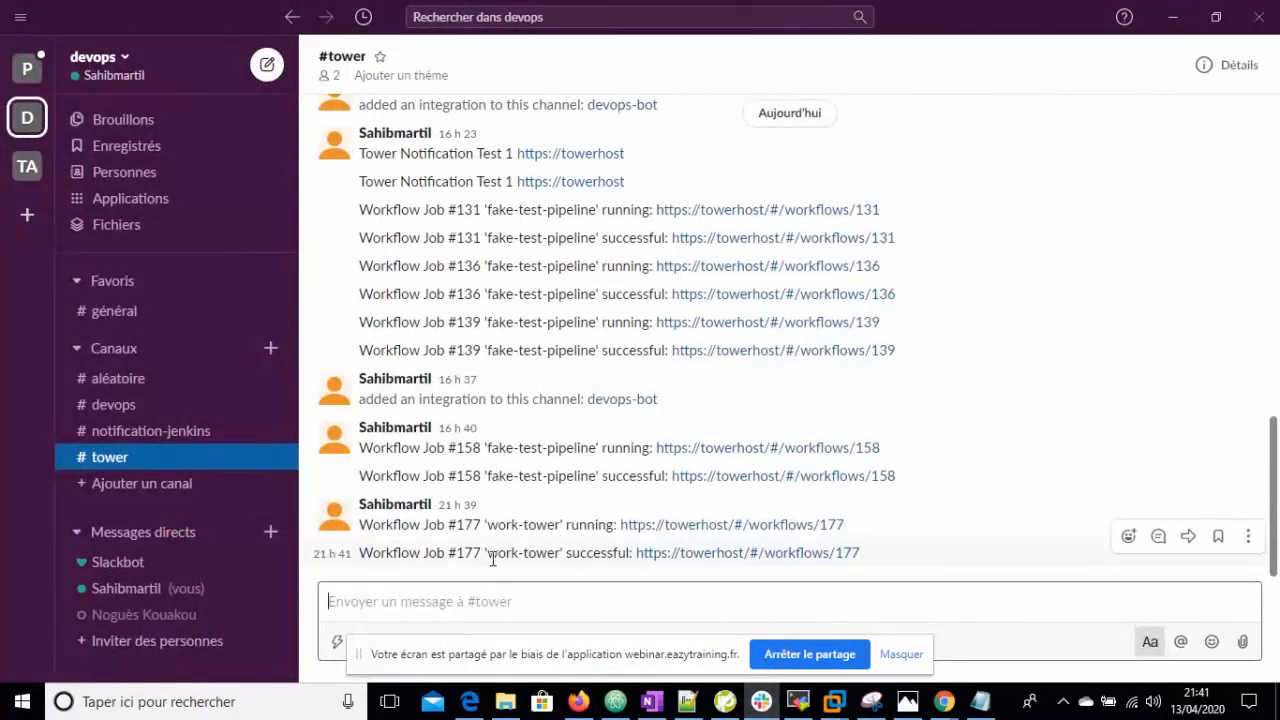
pyautogui.click(1170, 22)
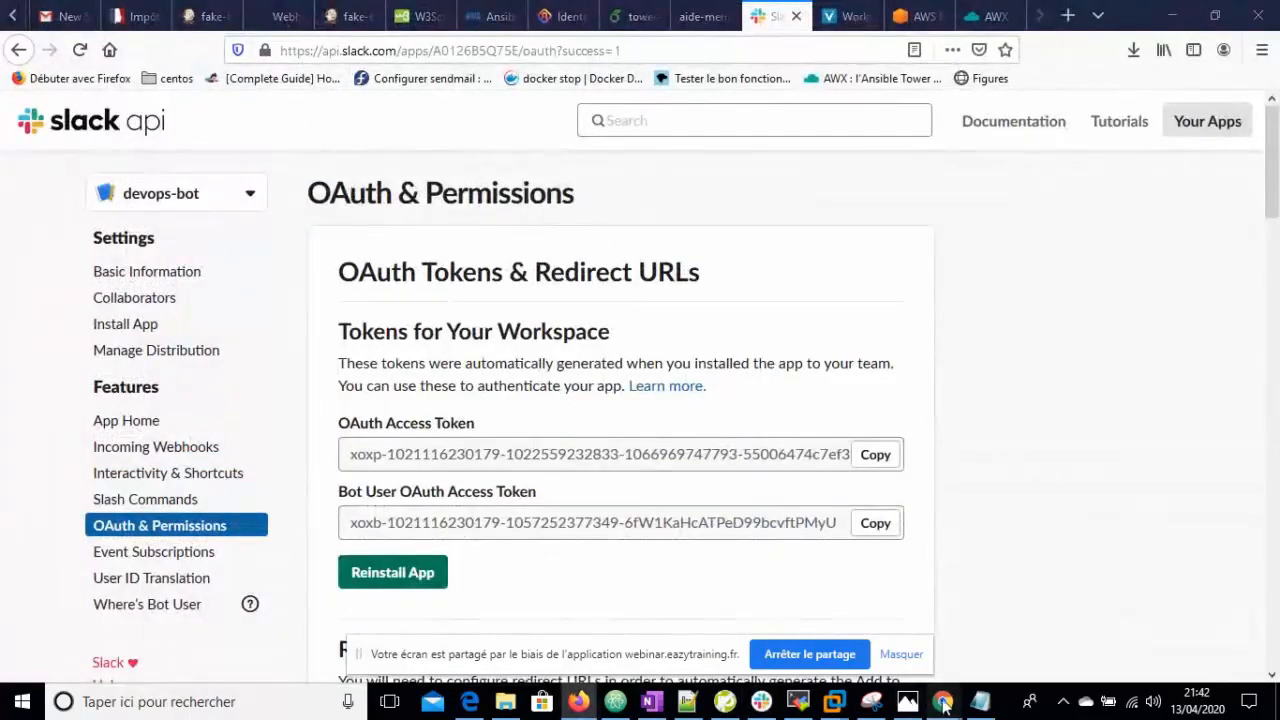
pyautogui.moveTo(943, 701)
pyautogui.click(858, 614)
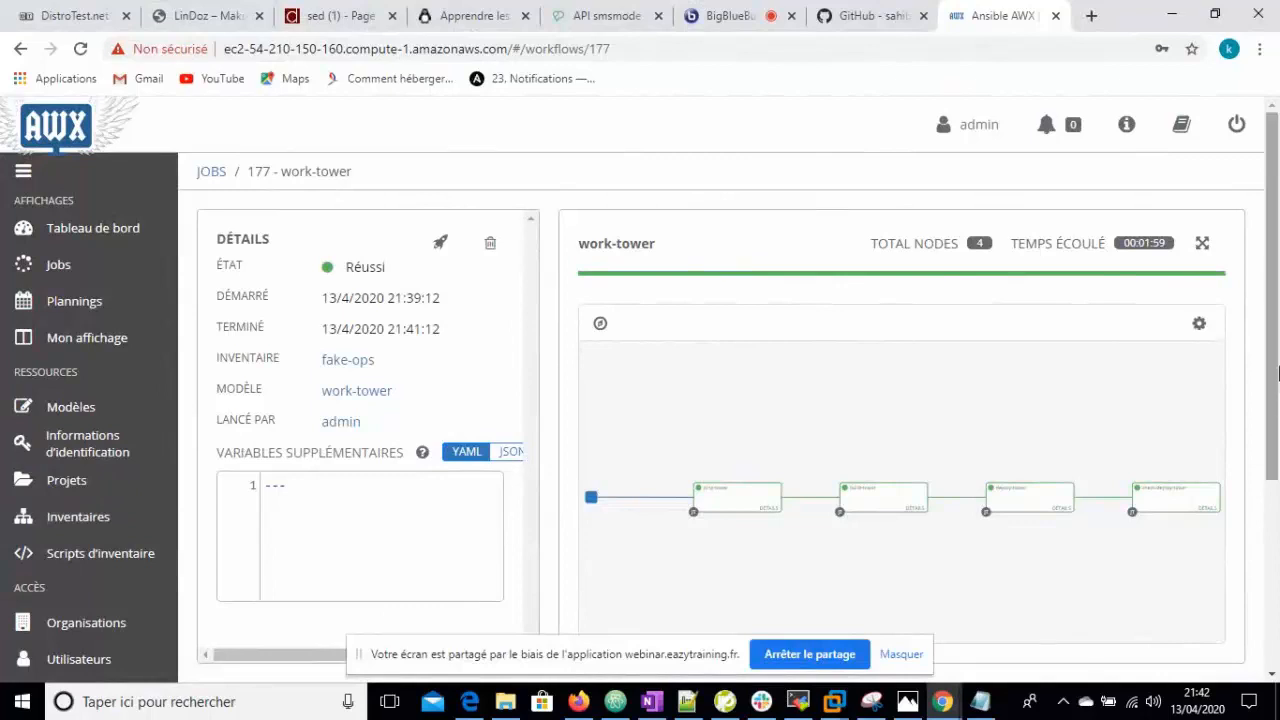
# - Open the notification-slack template's settings from AWX Notifications
pyautogui.scroll(-1, 1236, 443)
pyautogui.scroll(-1, 1236, 443)
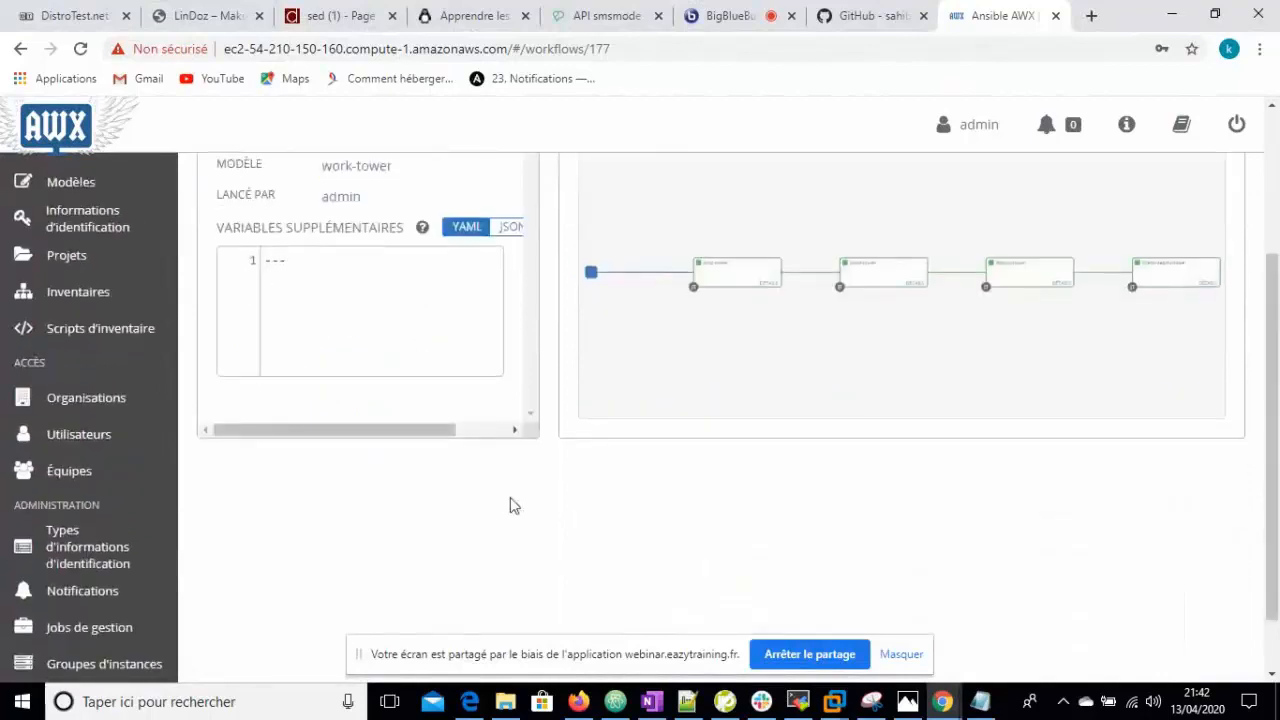
pyautogui.click(99, 589)
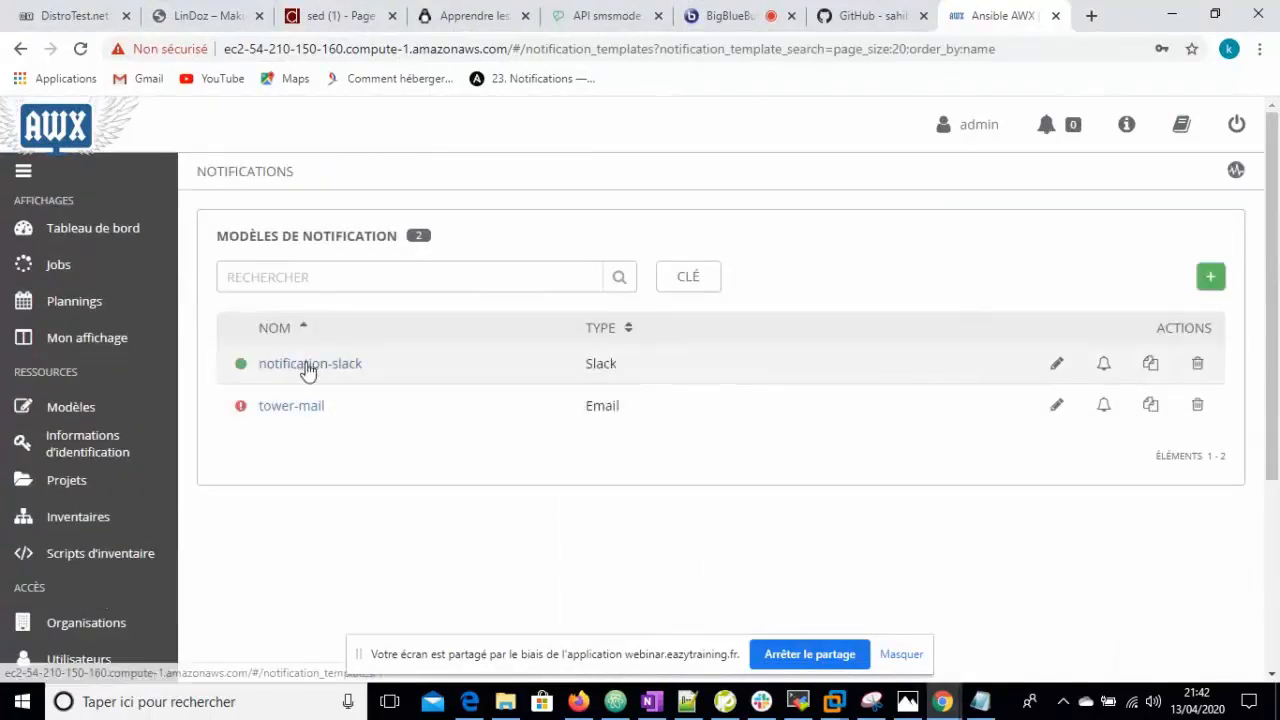
pyautogui.click(1059, 366)
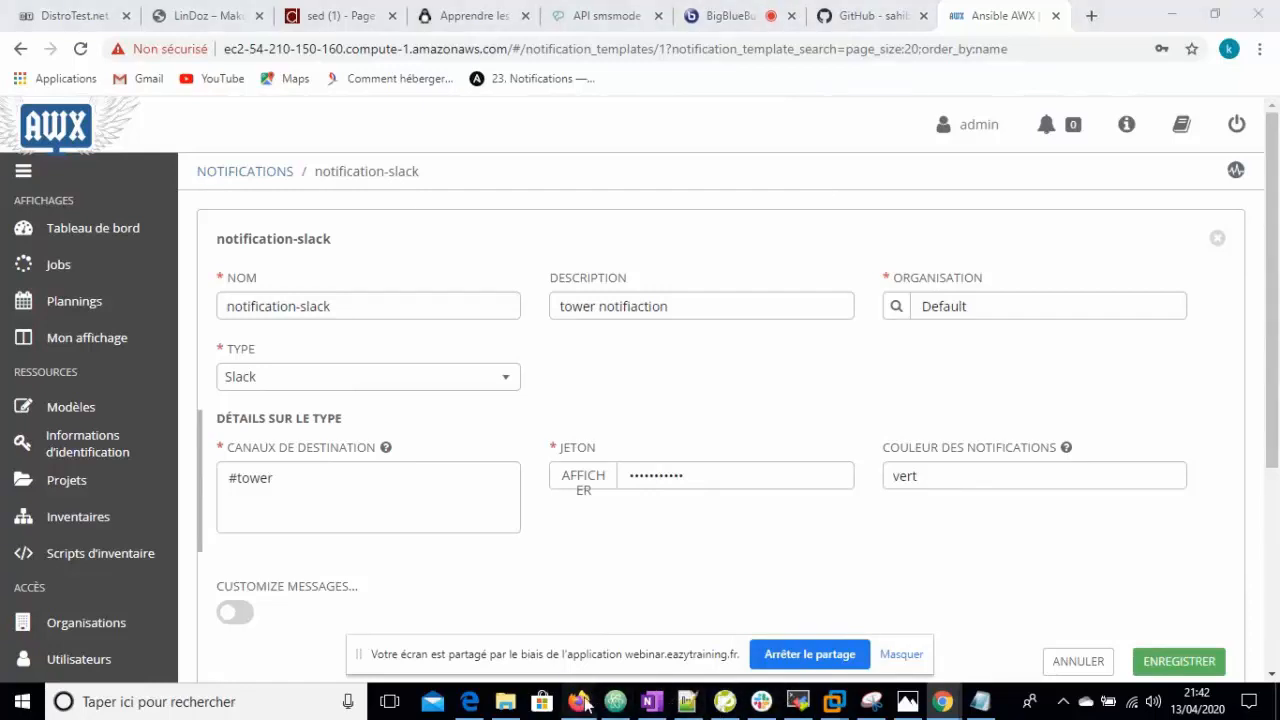
# - Compare notification-slack with the Slack API tokens and #tower channel, then show the Jobs list
pyautogui.click(578, 701)
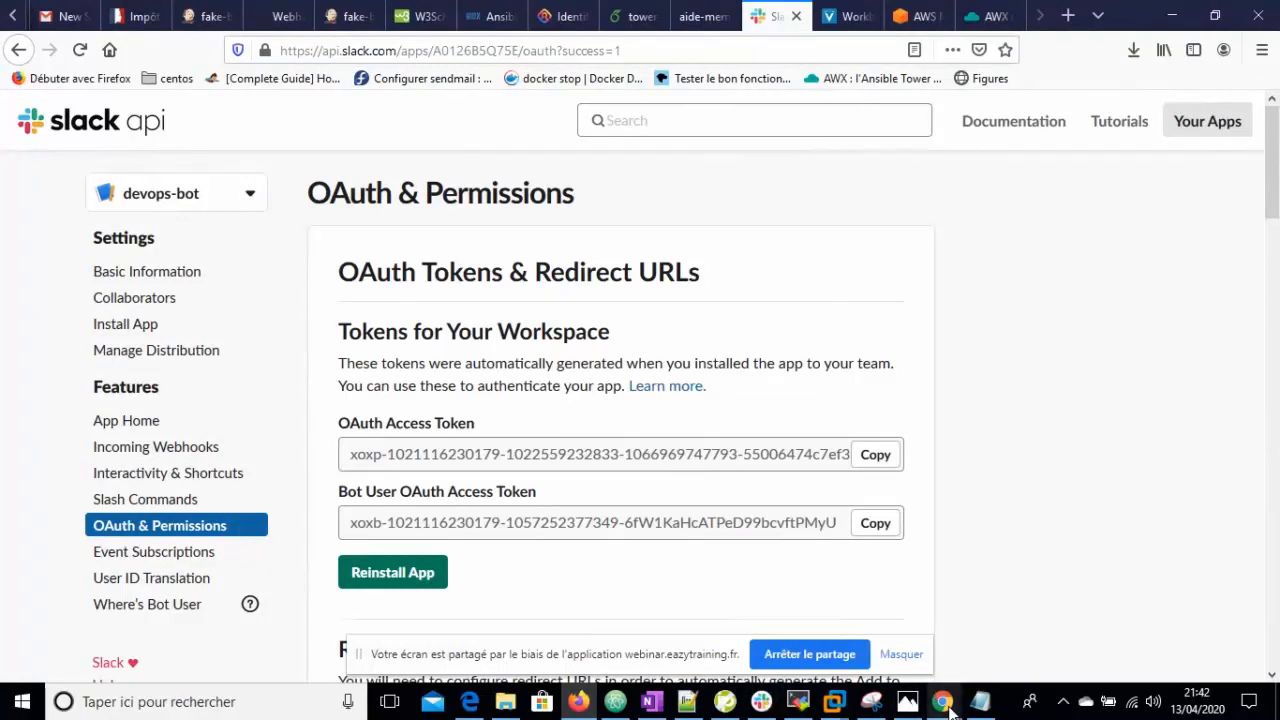
pyautogui.moveTo(948, 706)
pyautogui.click(877, 650)
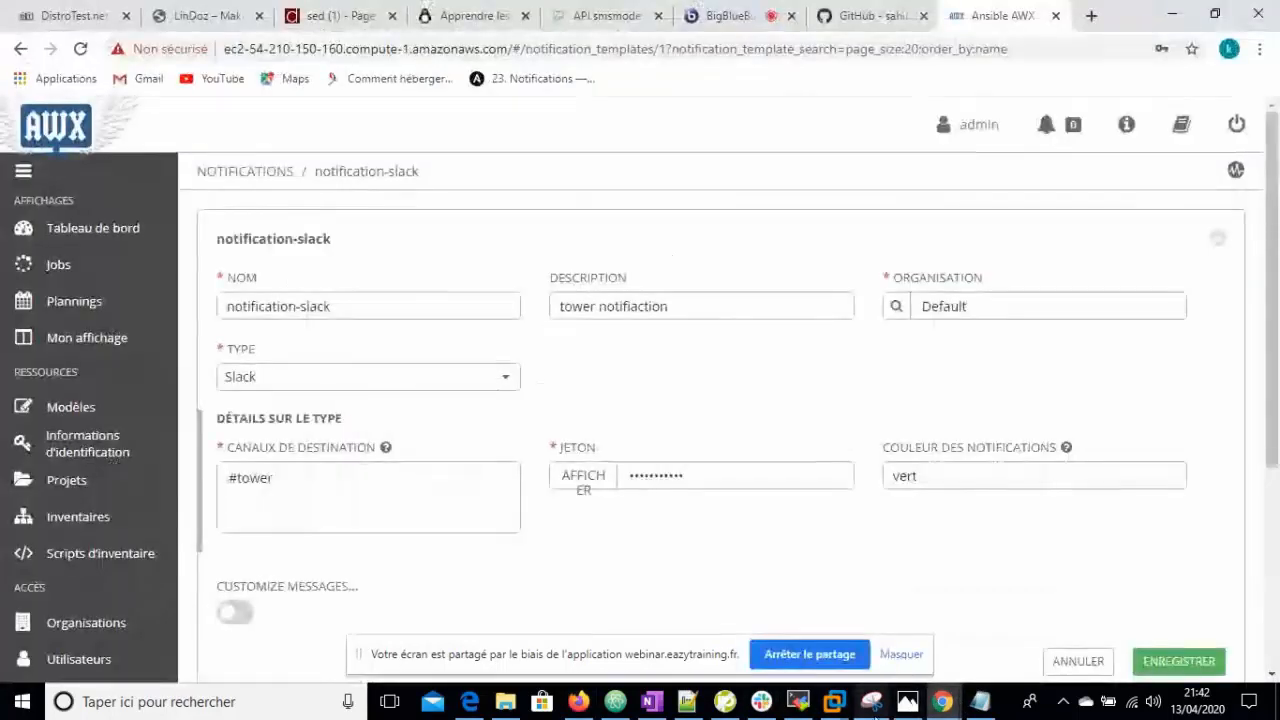
pyautogui.click(761, 701)
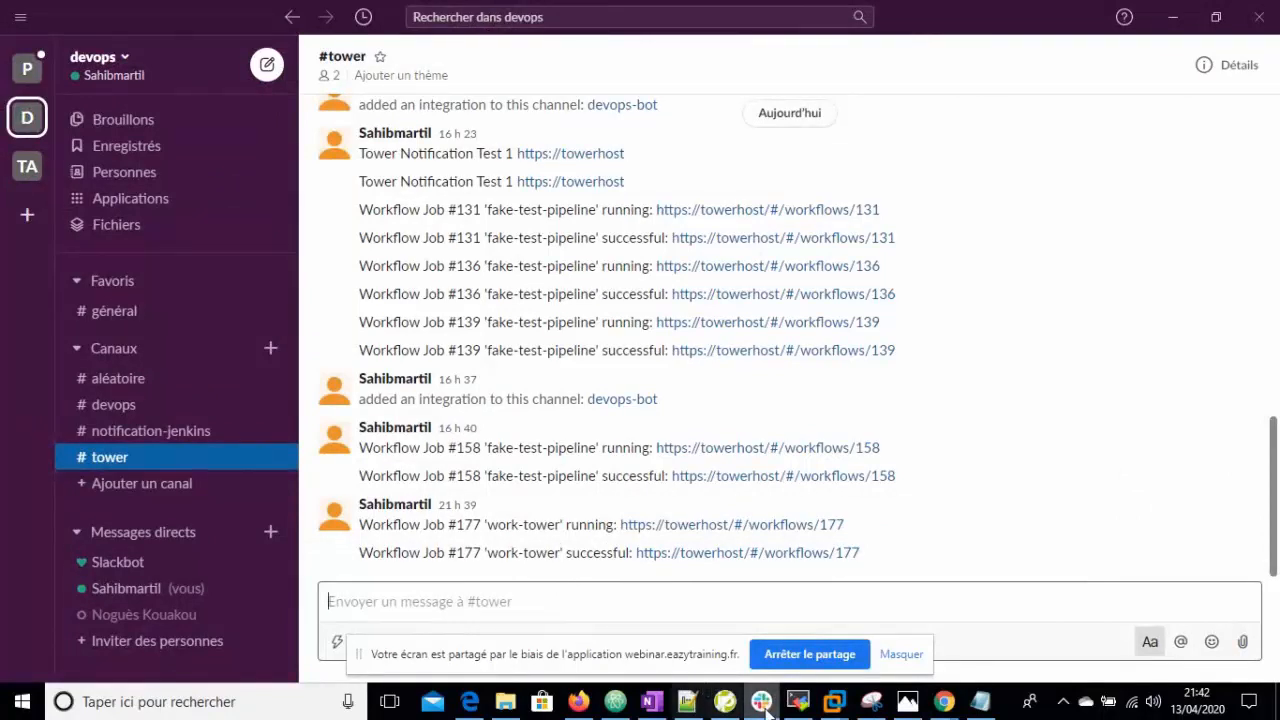
pyautogui.moveTo(940, 703)
pyautogui.click(866, 640)
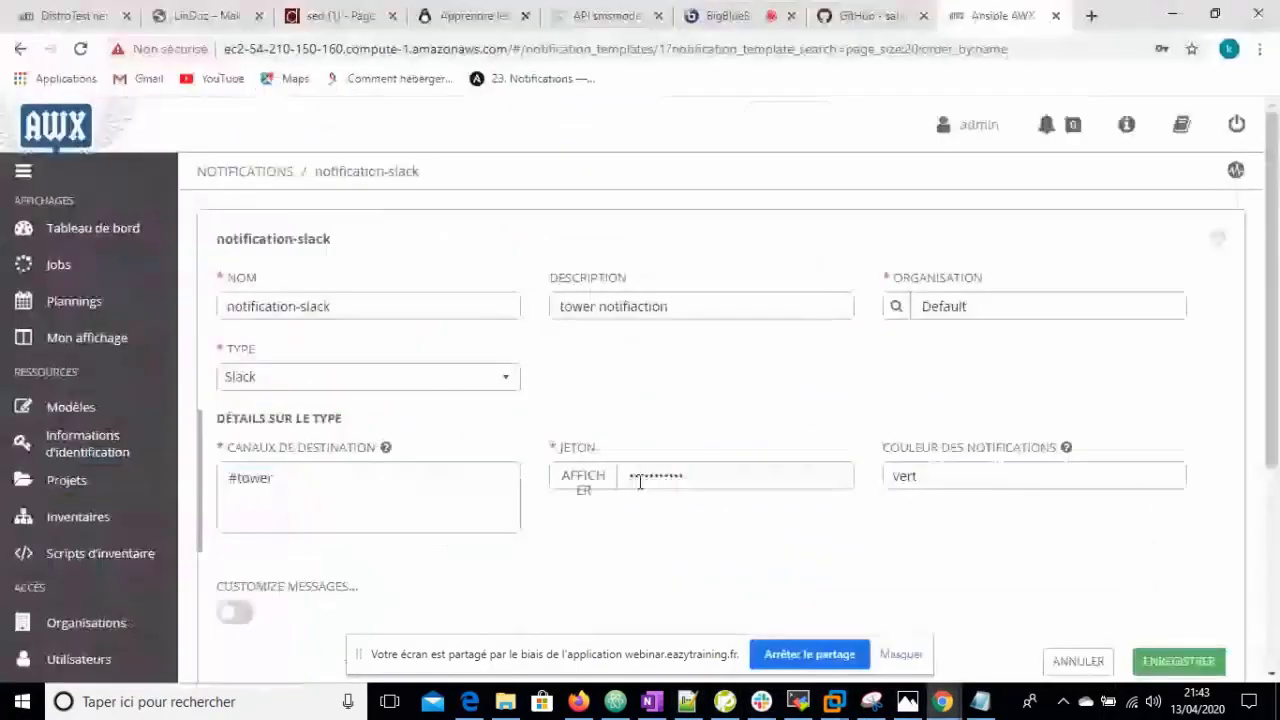
pyautogui.click(64, 264)
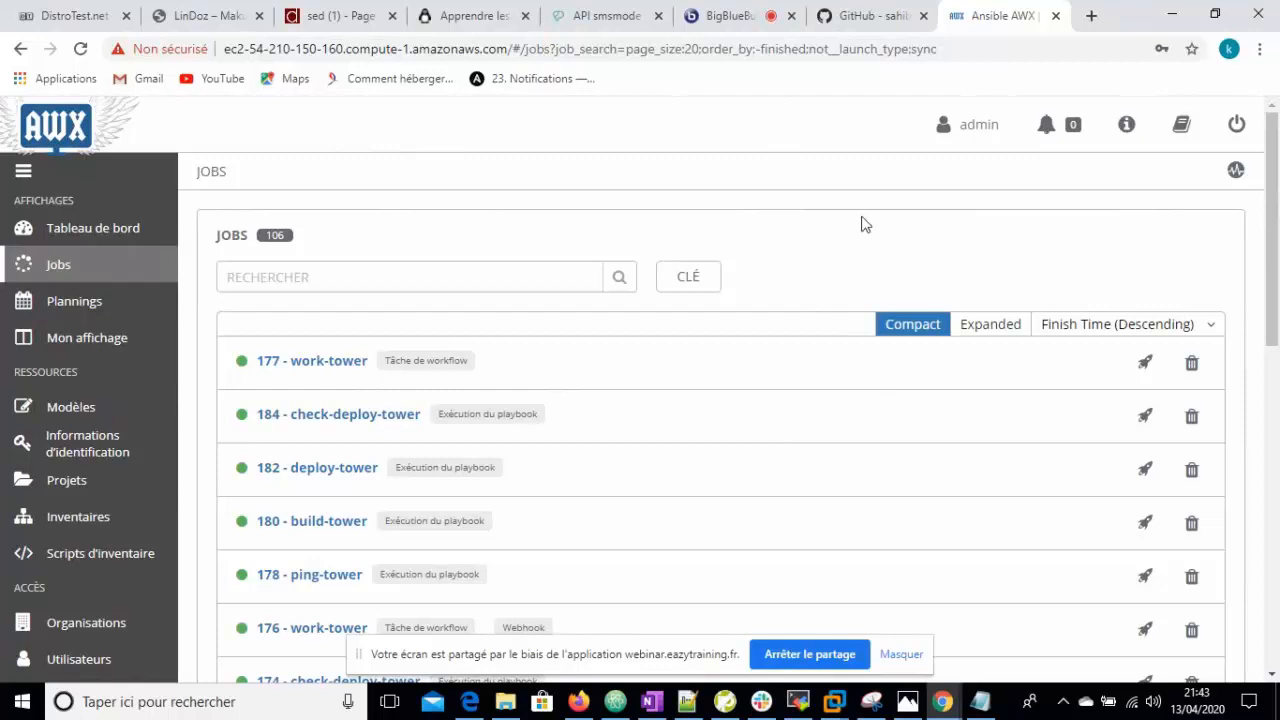
# - Bring up the MobaXterm 'tower' SSH session, which shows it stopped with a network error
pyautogui.moveTo(804, 704)
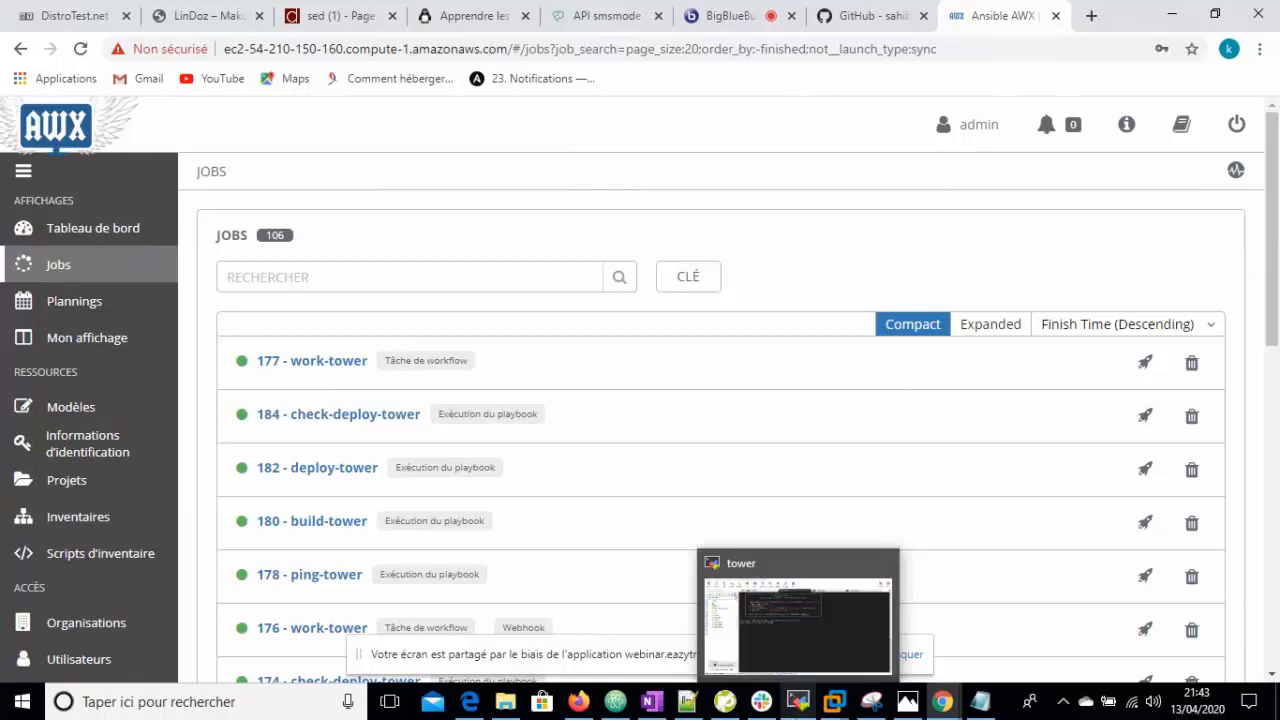
pyautogui.click(800, 700)
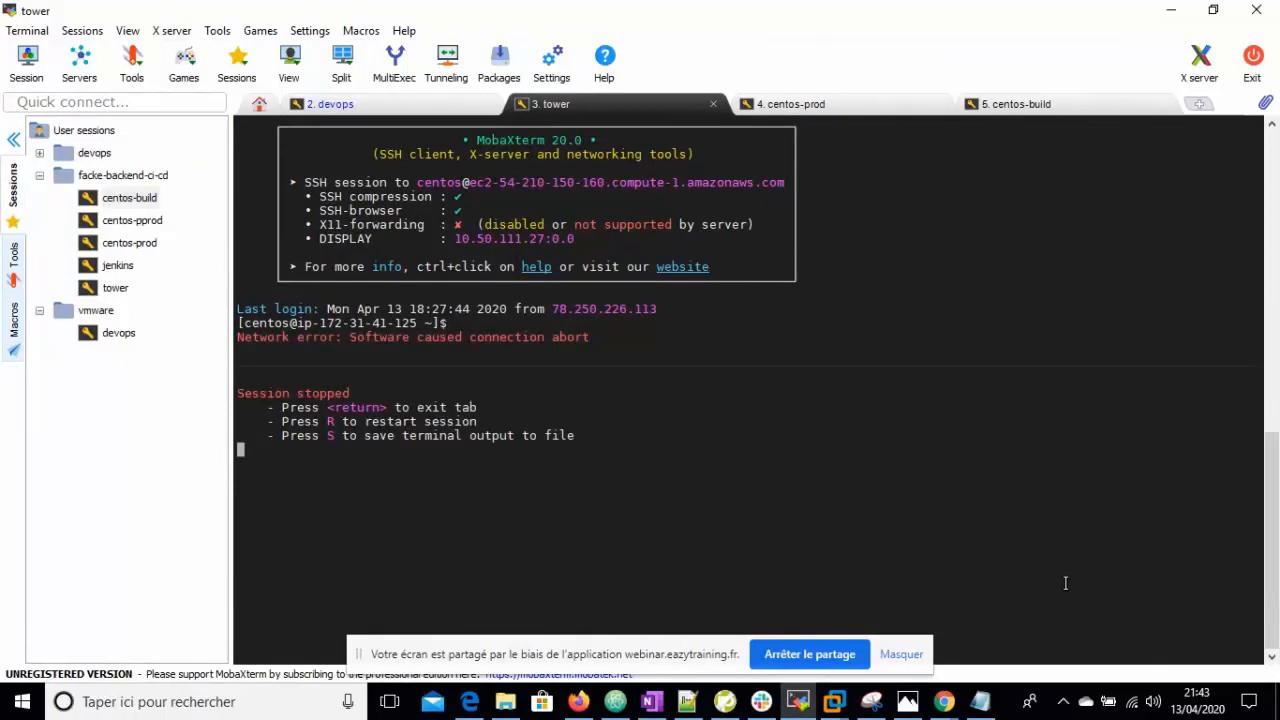
# - Restart the tower SSH session, list the home folder and cd into Fake-Backend-Tower
pyautogui.press('r')
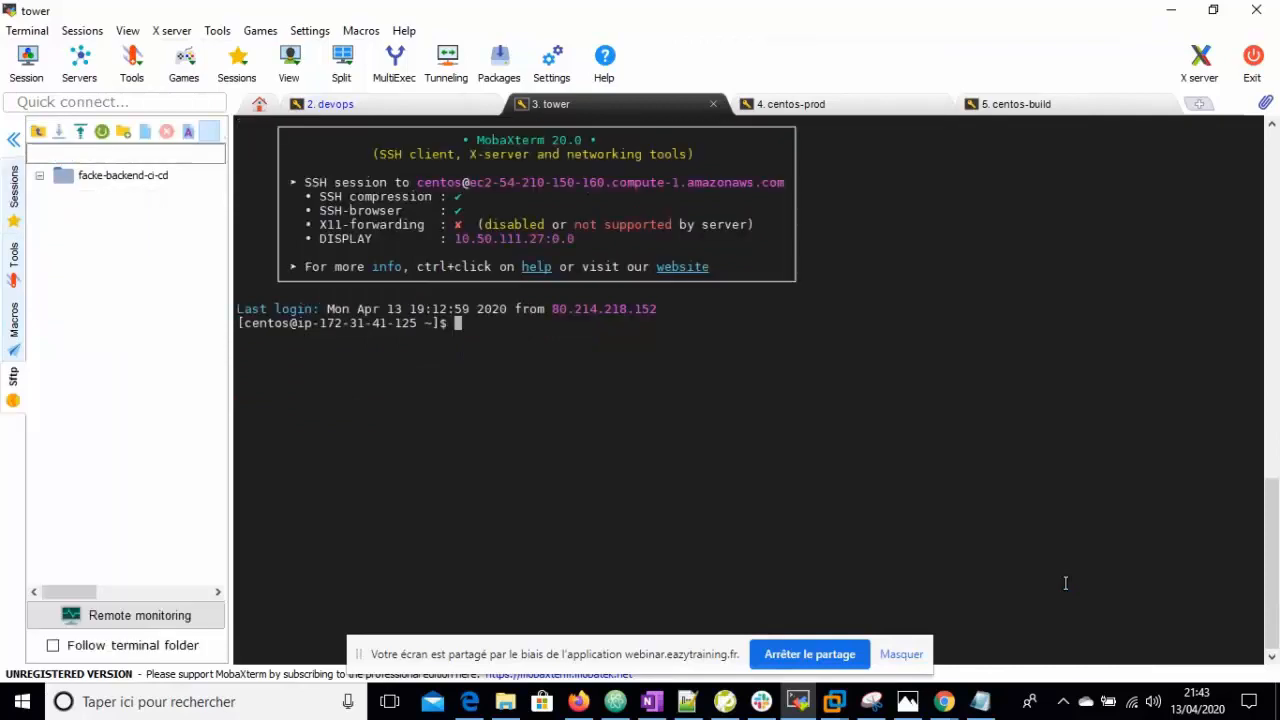
pyautogui.write('ls')
pyautogui.press('Return')
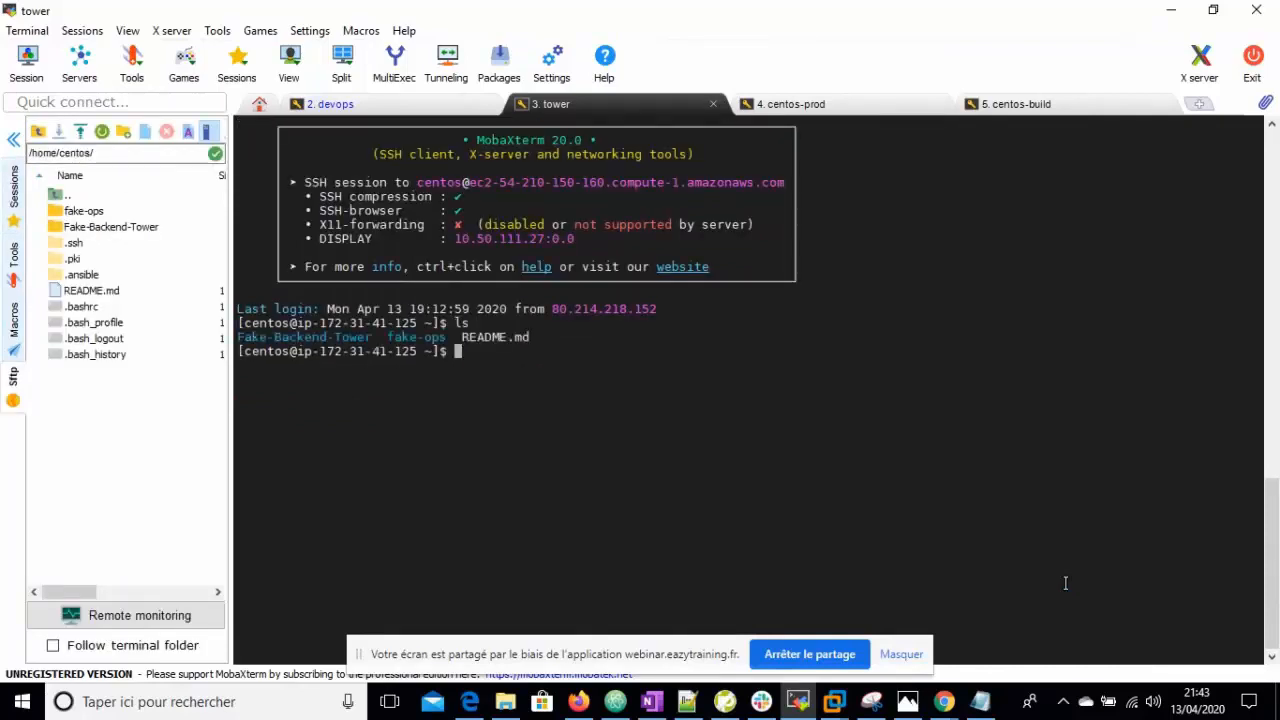
pyautogui.write('cd Fa')
pyautogui.press('Tab')
pyautogui.press('Return')
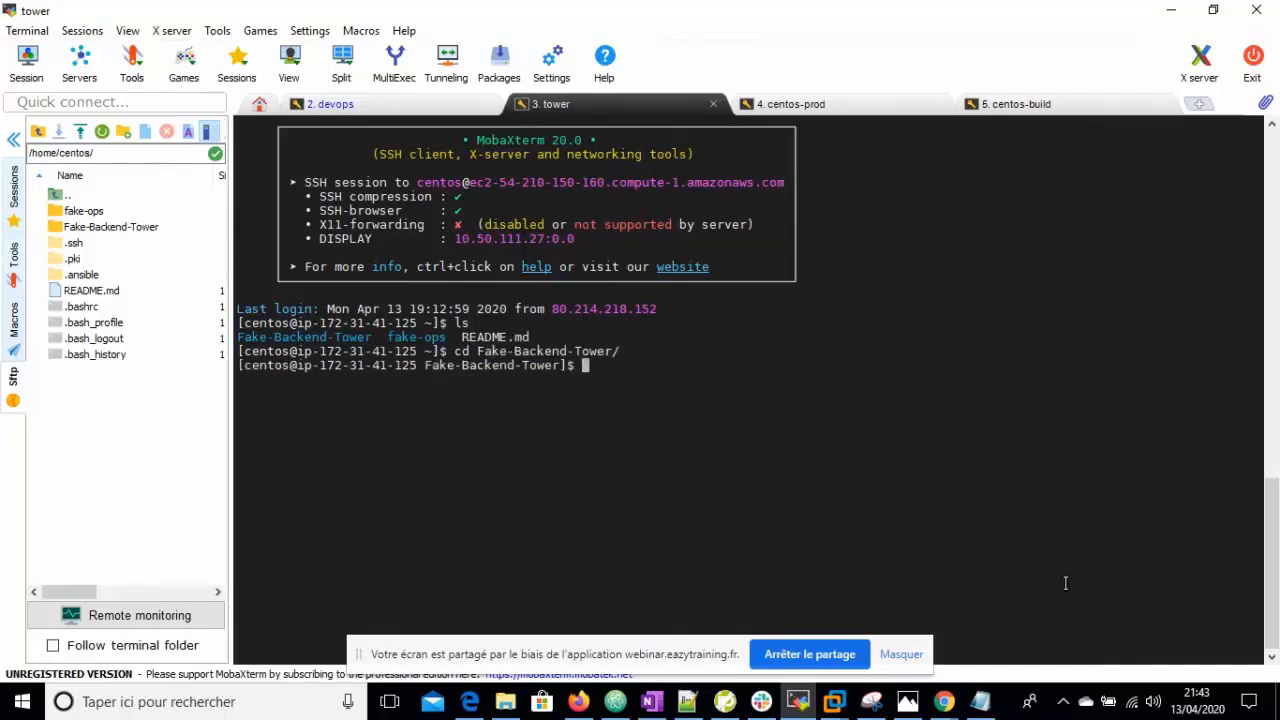
# - List the repository's files and begin typing the nano README command
pyautogui.write('lks')
pyautogui.press('Return')
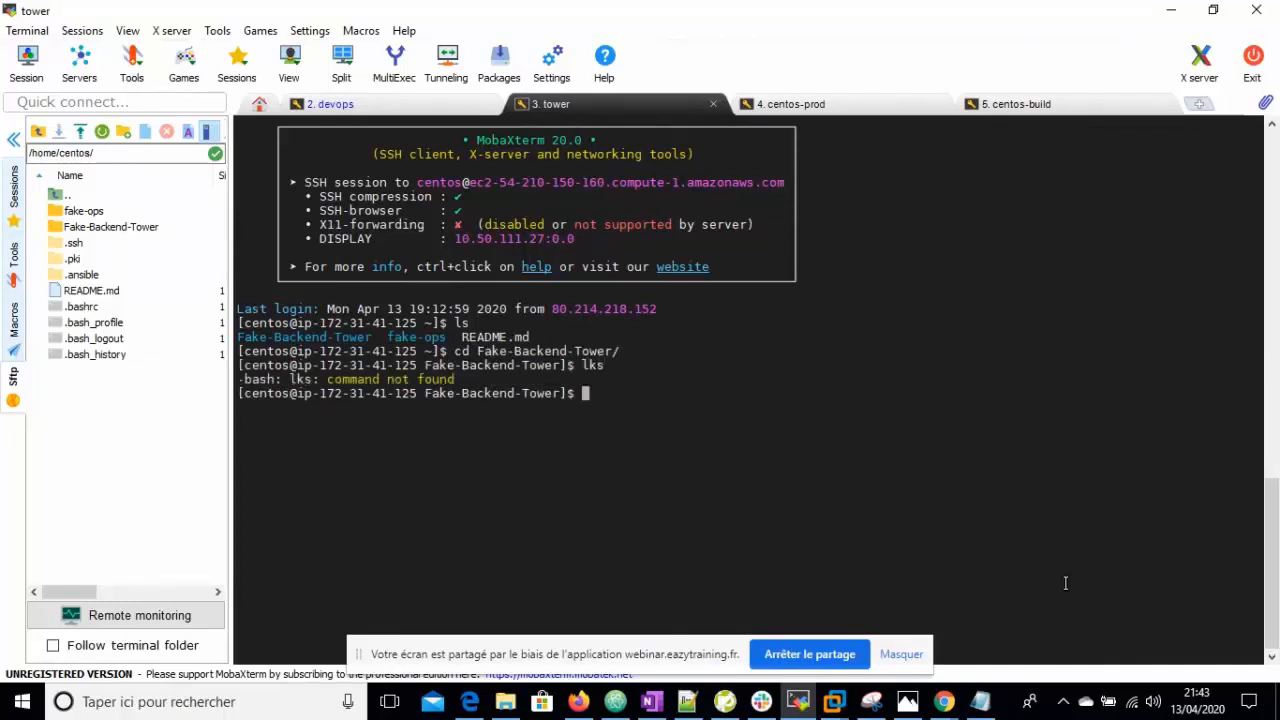
pyautogui.write('lks')
pyautogui.press('BackSpace')
pyautogui.press('BackSpace')
pyautogui.write('s')
pyautogui.press('Return')
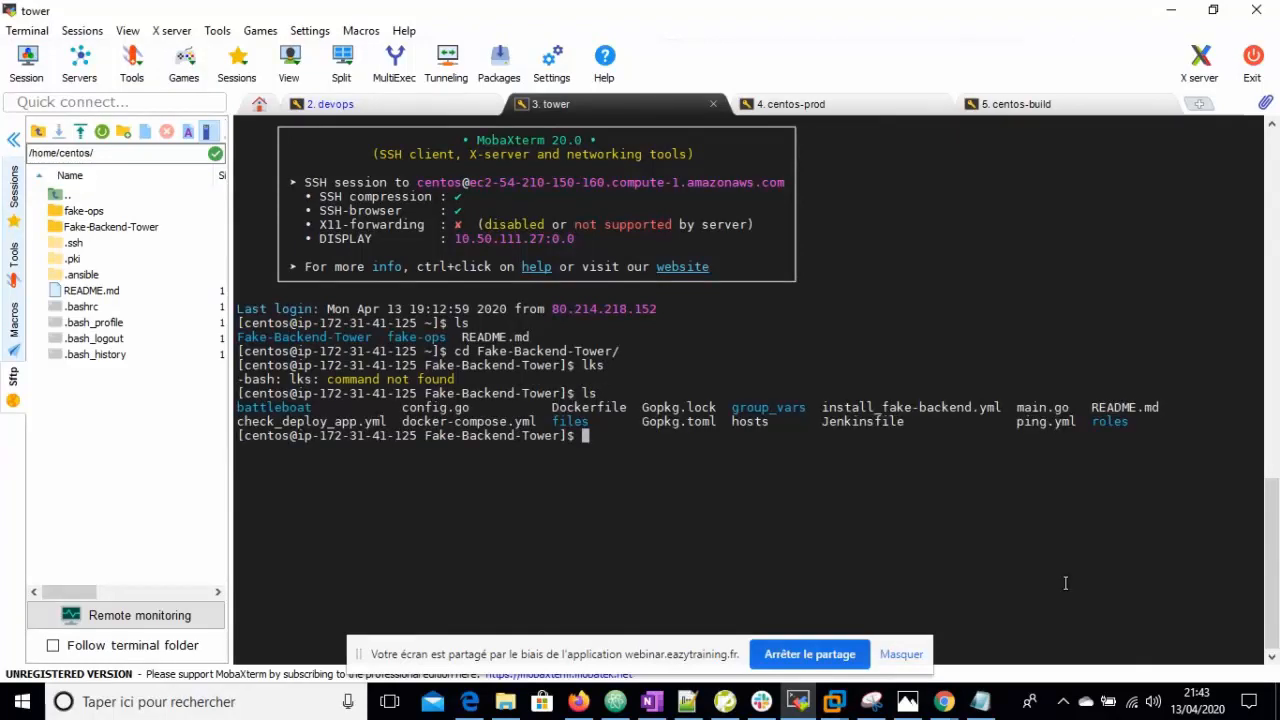
pyautogui.write('nano Rea')
pyautogui.press('BackSpace')
pyautogui.press('BackSpace')
# - Open README.md in nano and start a new line below the title
pyautogui.write('E')
pyautogui.press('Tab')
pyautogui.press('Return')
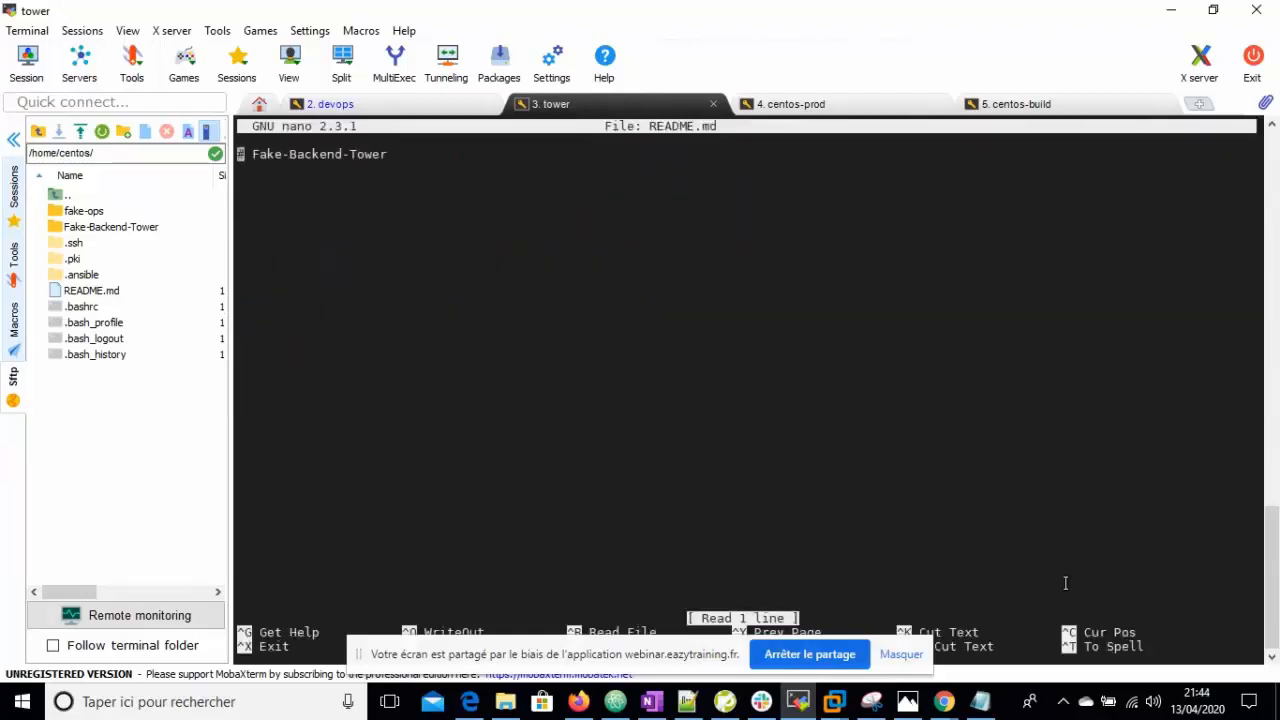
pyautogui.press('Down')
pyautogui.press('Return')
# - Add the '## test webhook' heading and save README.md
pyautogui.write('#tst')
pyautogui.press('BackSpace')
pyautogui.press('BackSpace')
pyautogui.press('BackSpace')
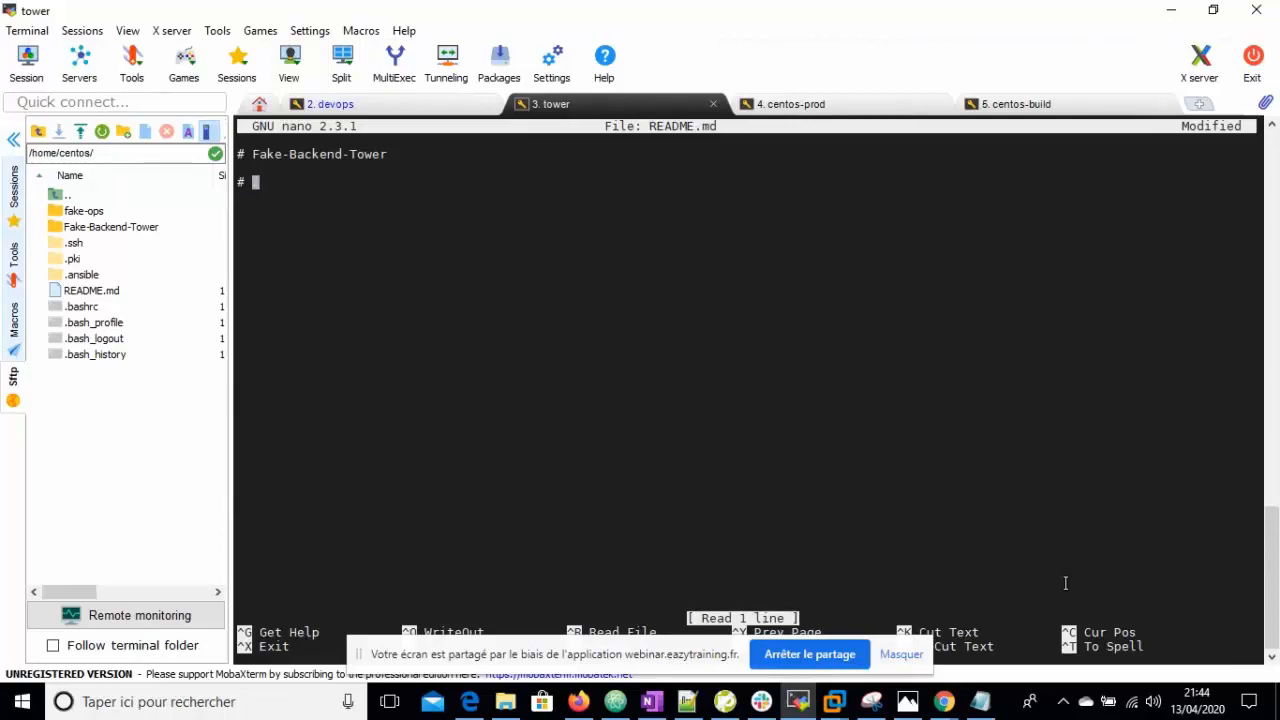
pyautogui.press('BackSpace')
pyautogui.write('"')
pyautogui.press('BackSpace')
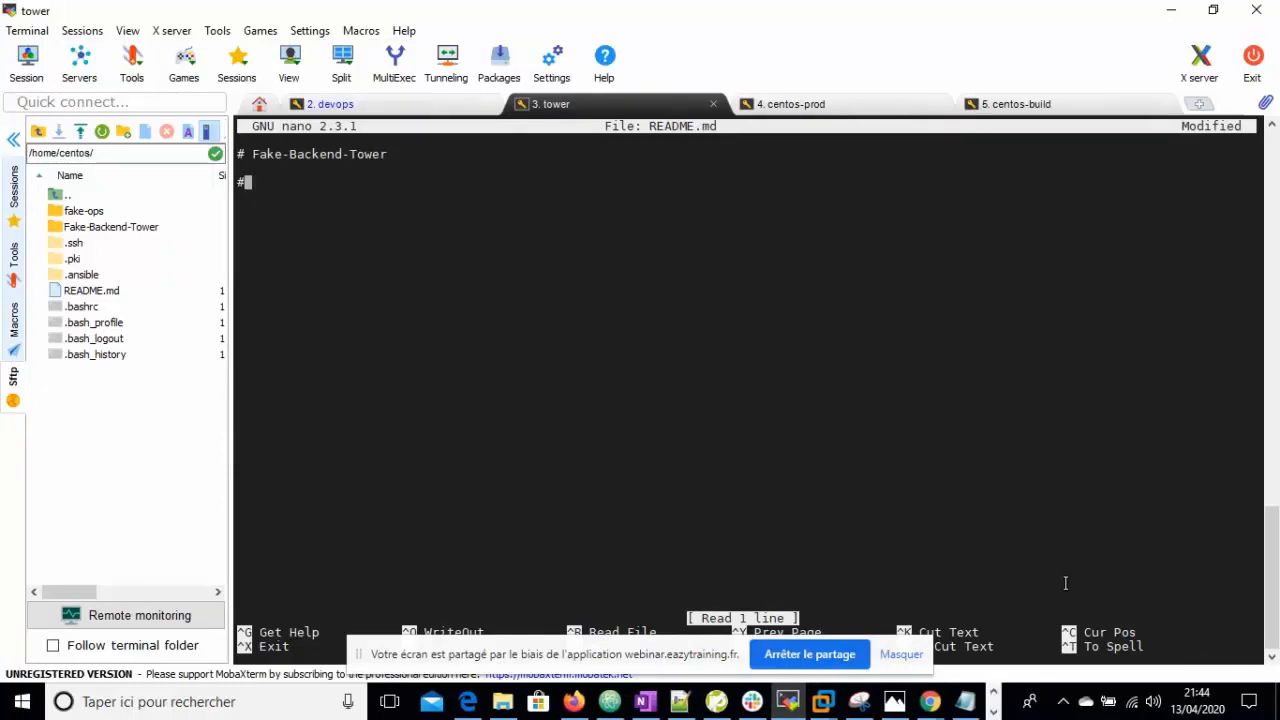
pyautogui.write('#')
pyautogui.write('tests')
pyautogui.press('BackSpace')
pyautogui.write('wee')
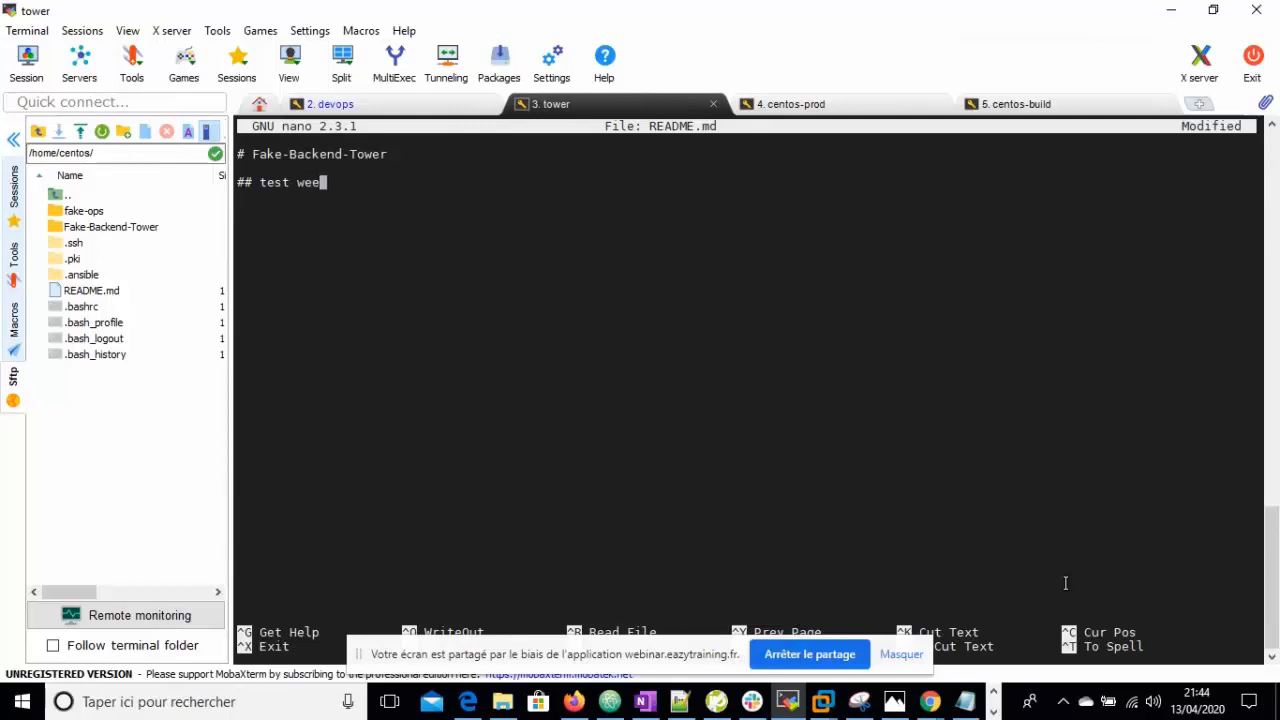
pyautogui.press('BackSpace')
pyautogui.write('bhook')
pyautogui.hotkey('ctrl', 'x')
pyautogui.press('y')
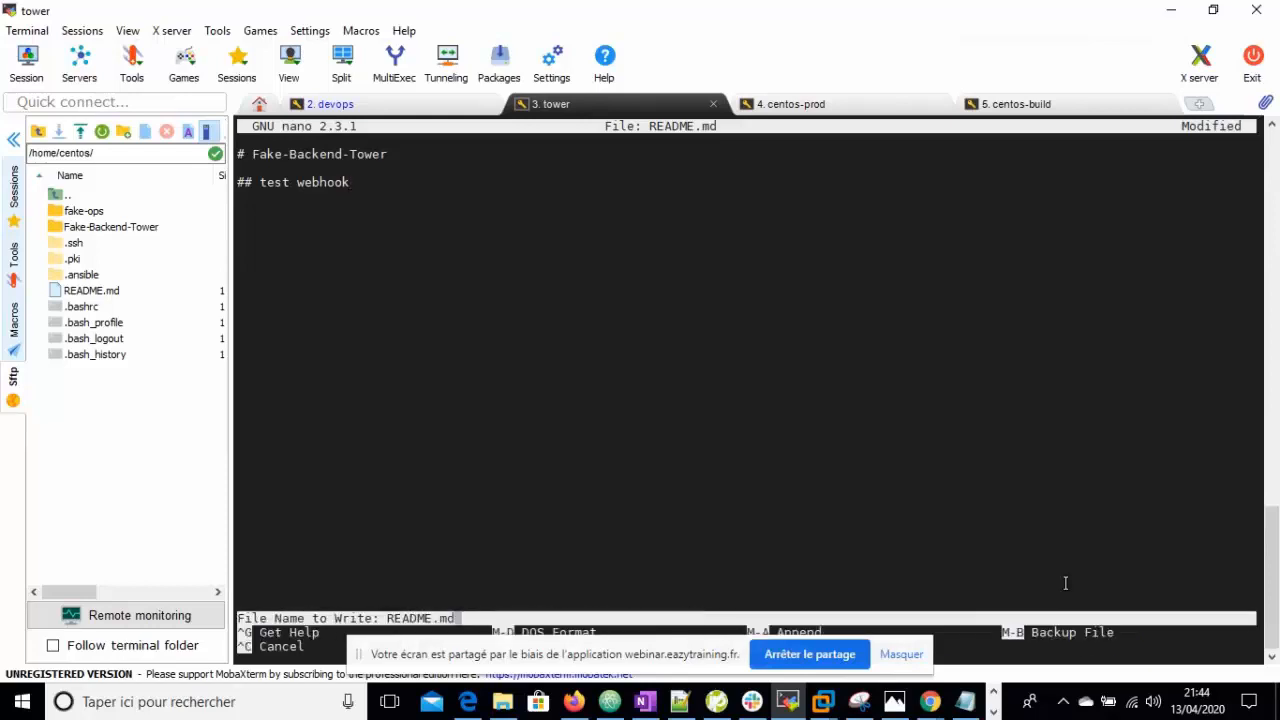
pyautogui.press('Return')
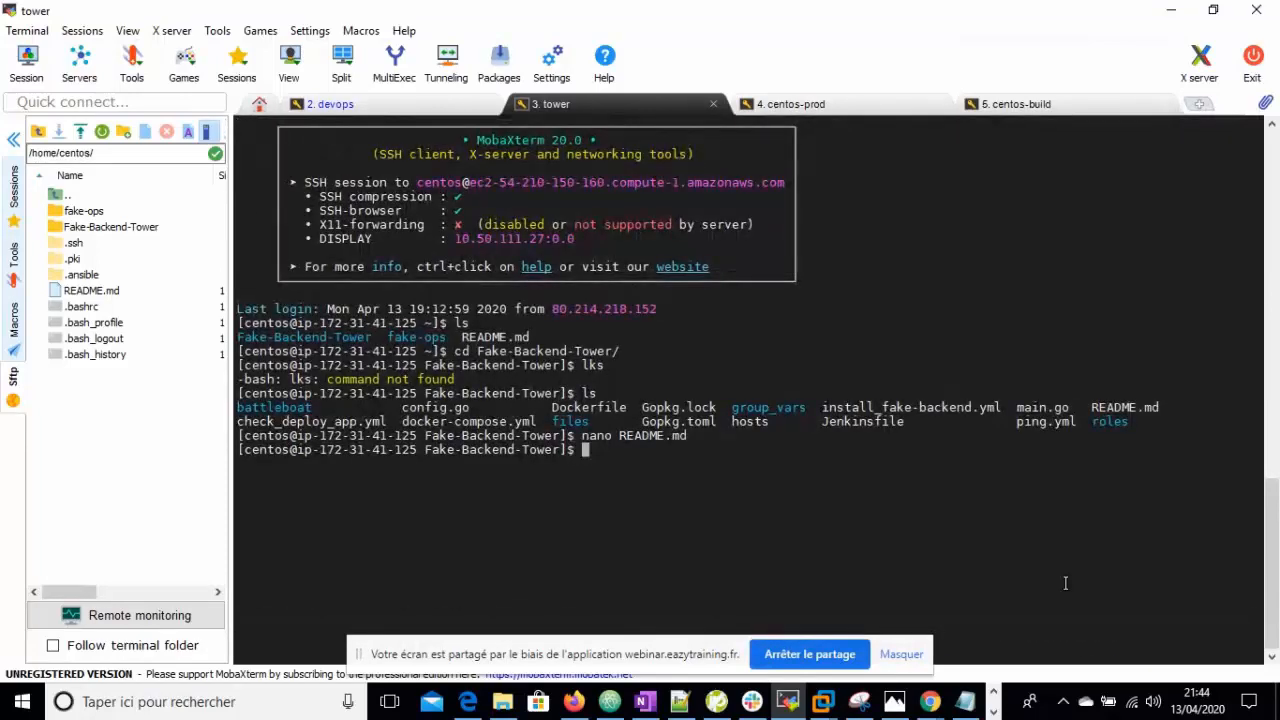
# - Check git status and stage all changes with git add
pyautogui.write('git ststus')
pyautogui.press('BackSpace')
pyautogui.press('BackSpace')
pyautogui.press('BackSpace')
pyautogui.press('BackSpace')
pyautogui.write('atsu')
pyautogui.press('BackSpace')
pyautogui.press('BackSpace')
pyautogui.write('us')
pyautogui.press('Return')
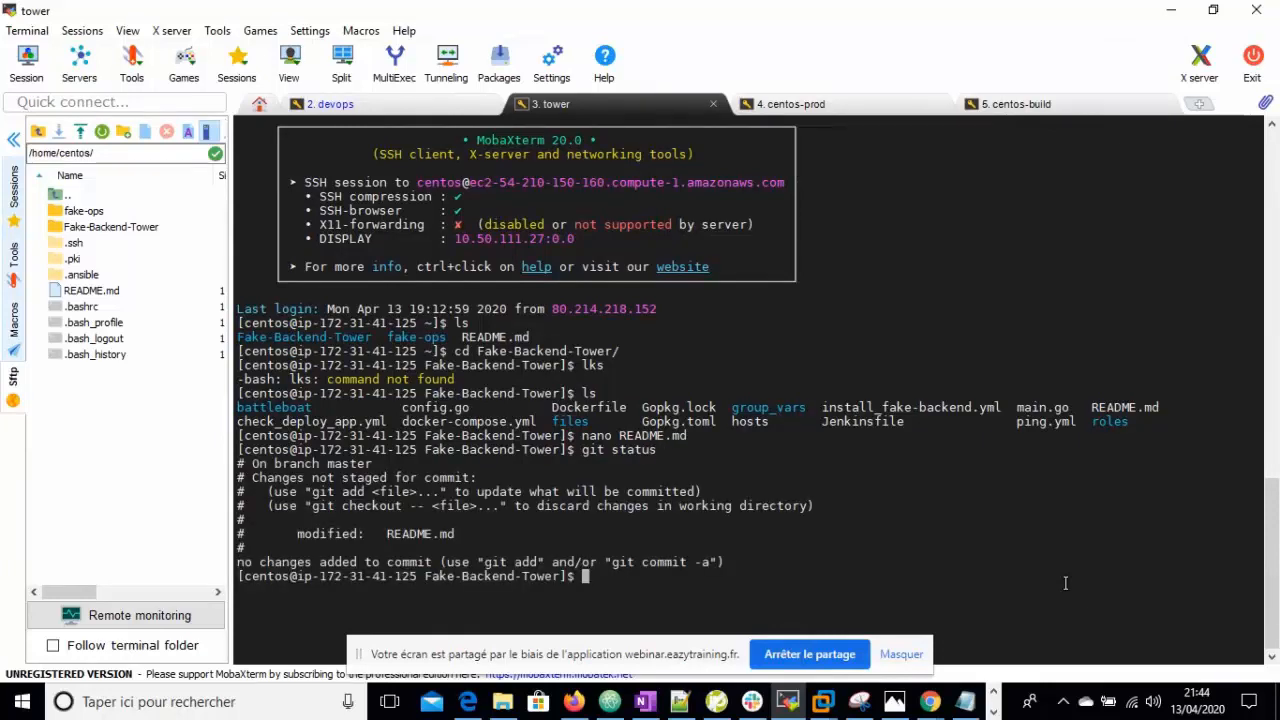
pyautogui.write('git add .')
pyautogui.press('Return')
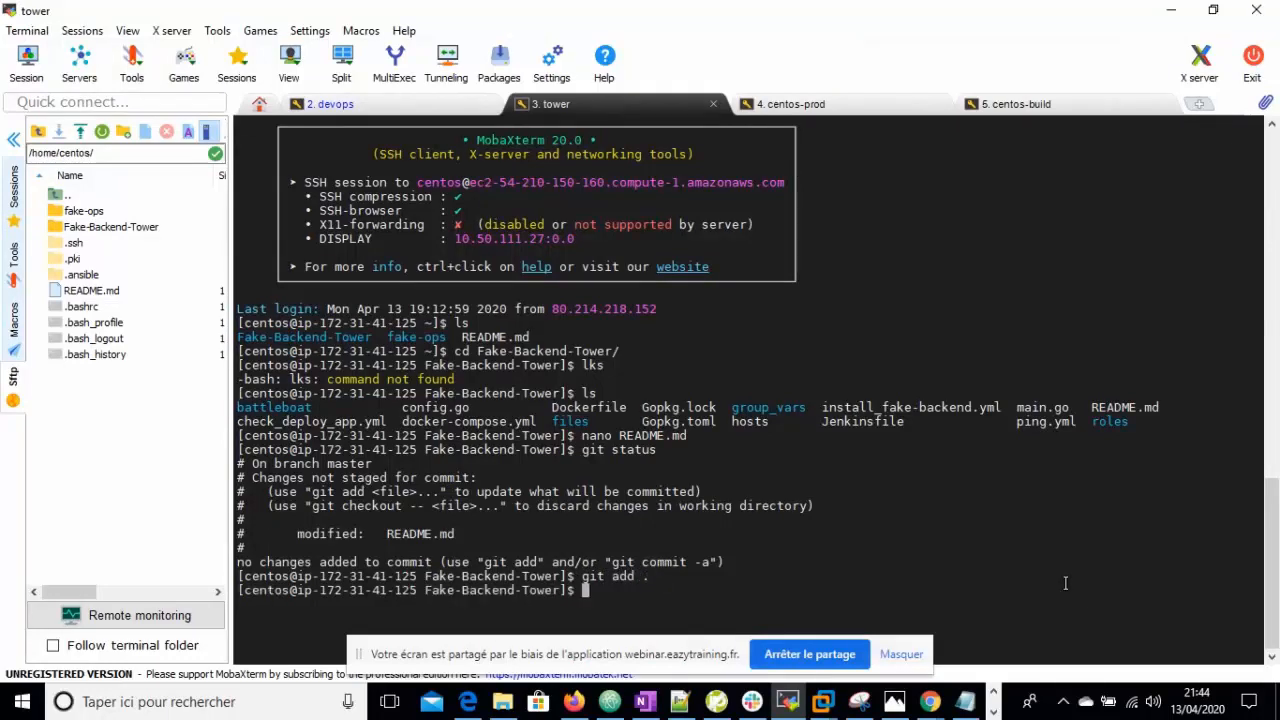
# - Commit the staged change with message 'testwebhook' and prepare git push origin master
pyautogui.write("git commit -m'")
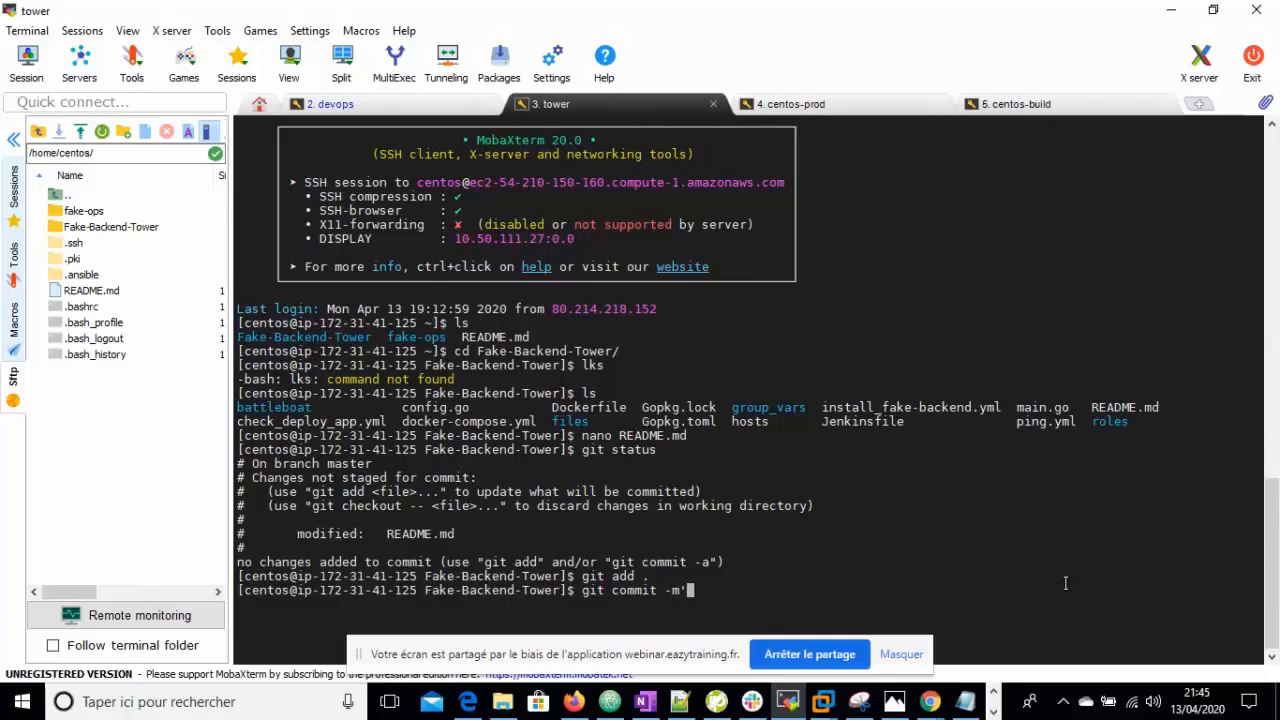
pyautogui.write('testwebhoo')
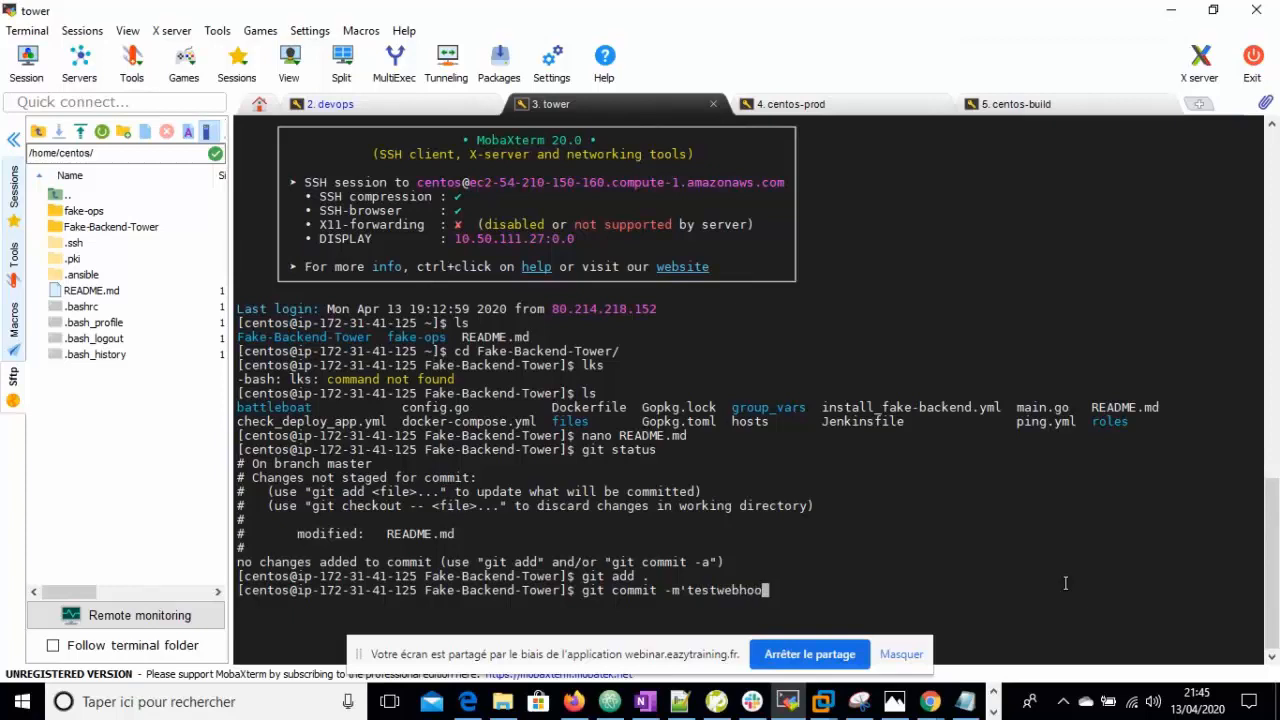
pyautogui.write("k'")
pyautogui.press('Return')
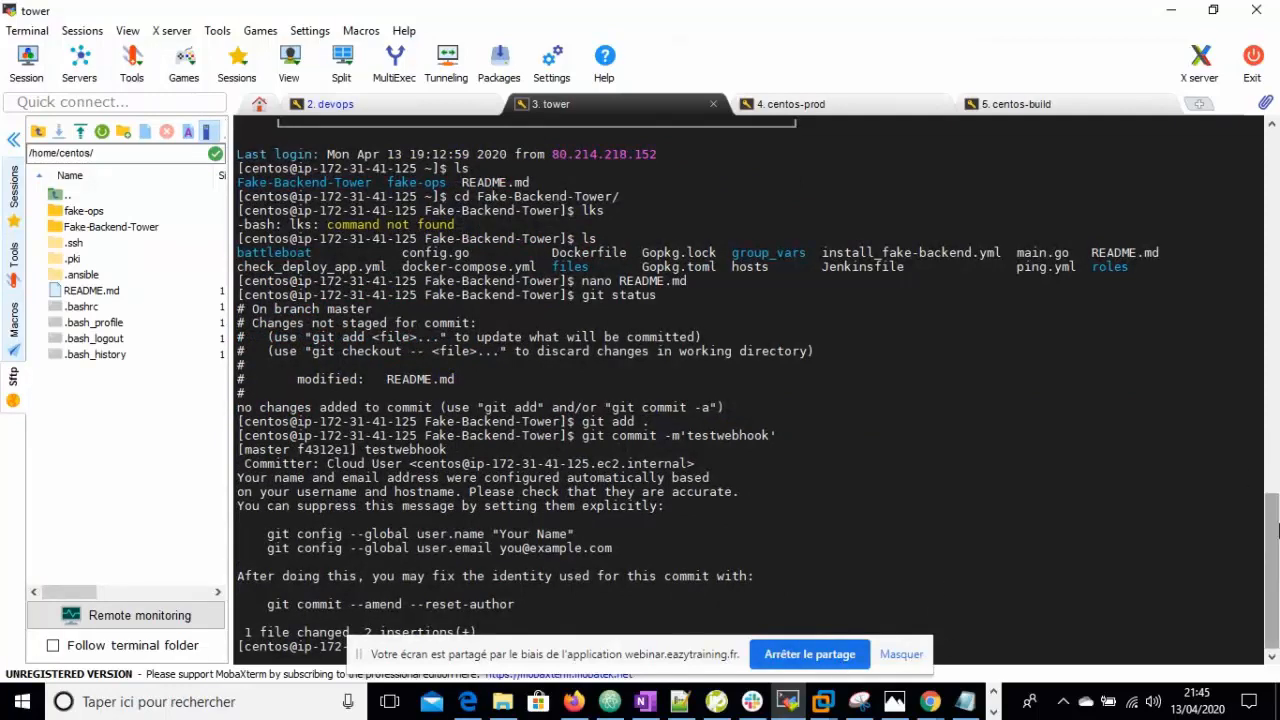
pyautogui.click(902, 648)
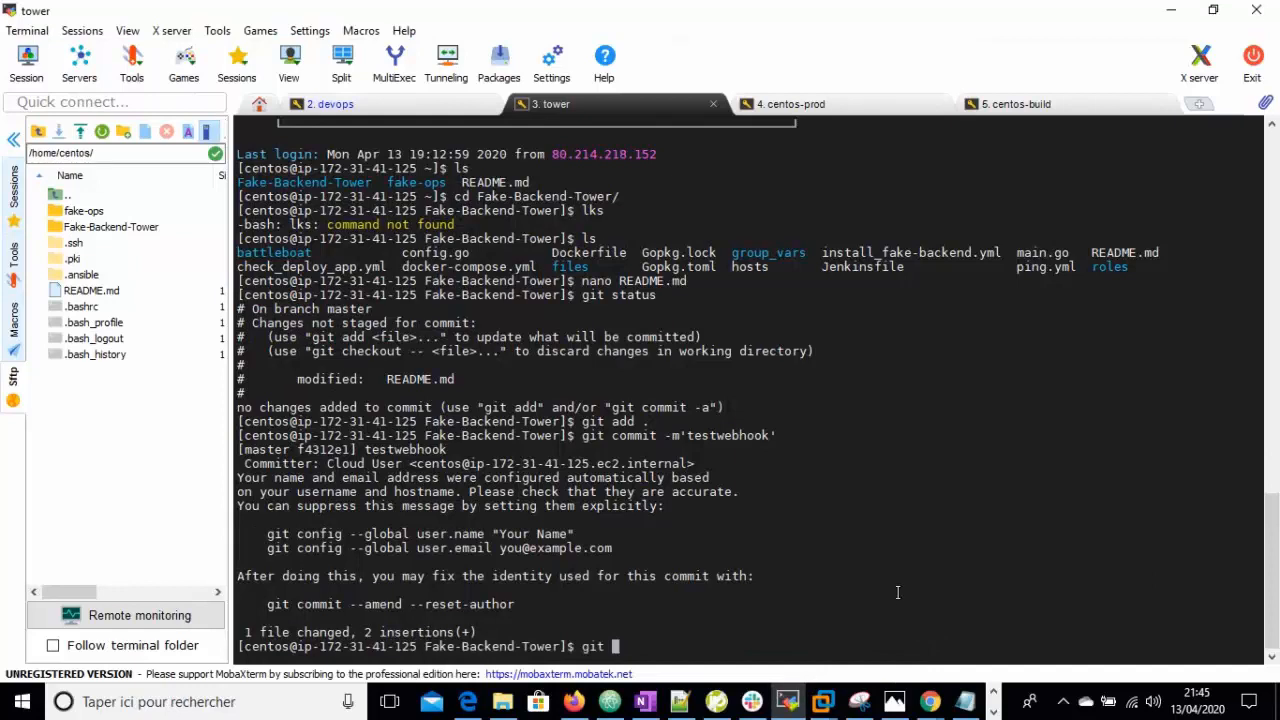
pyautogui.write('push origin master')
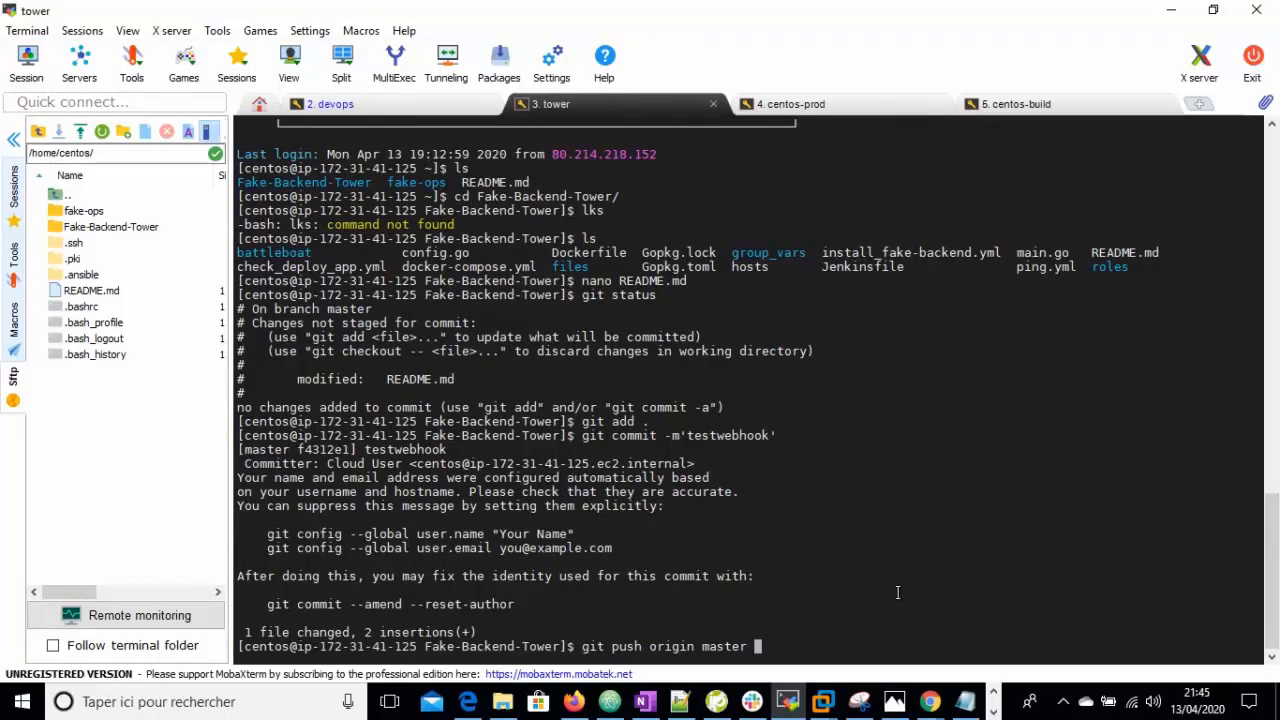
# - Push to origin master, authenticating with the GitHub username and the password saved in Firefox Lockwise
pyautogui.press('Return')
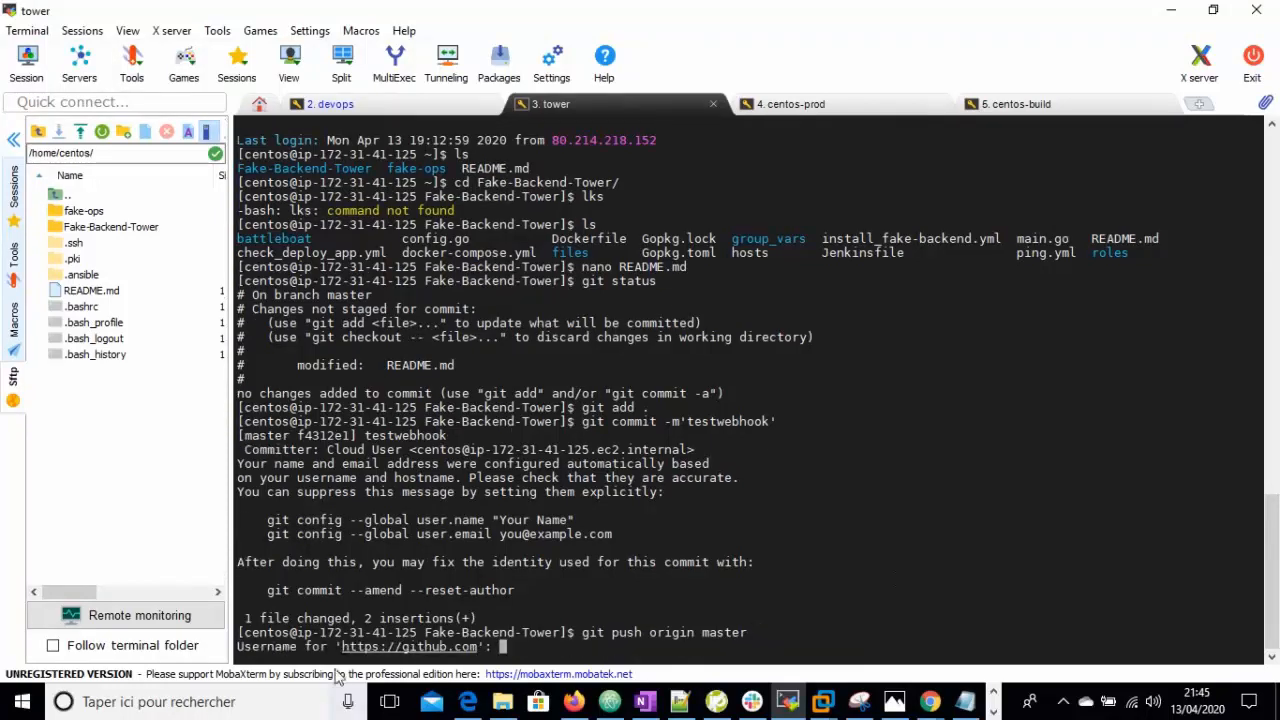
pyautogui.write('sahibmartial')
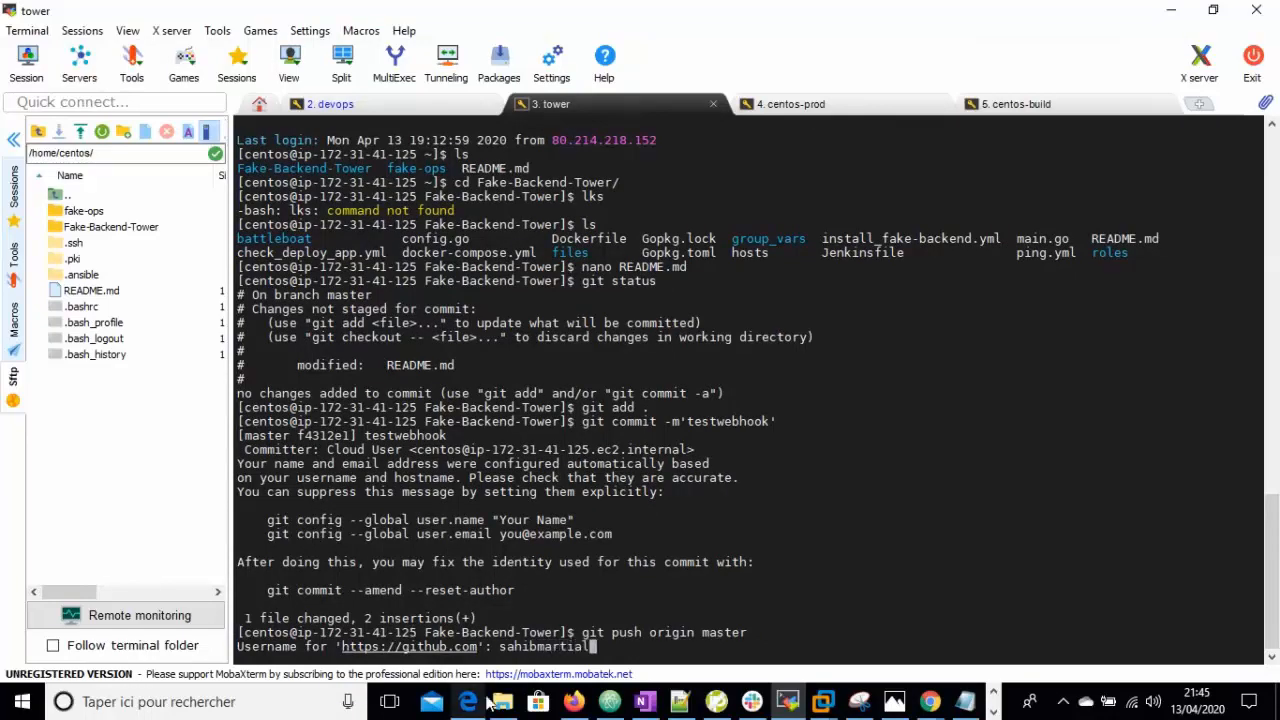
pyautogui.press('Return')
pyautogui.click(573, 701)
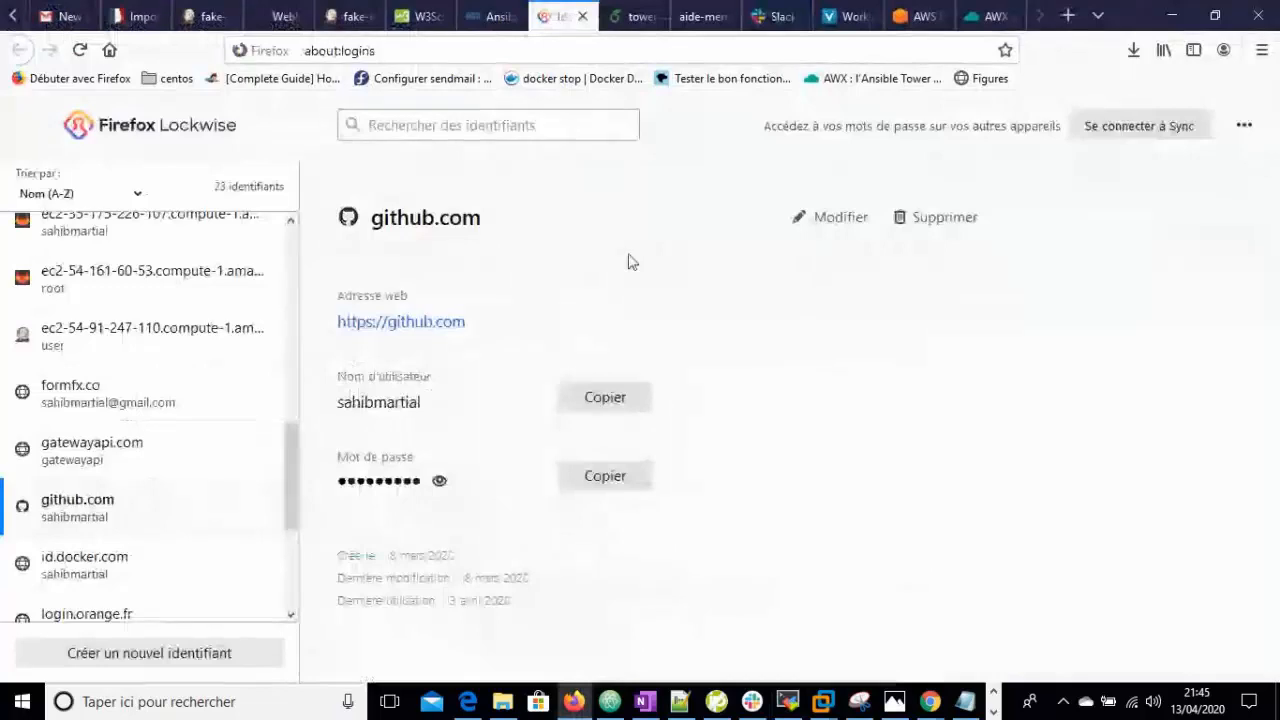
pyautogui.click(605, 476)
pyautogui.click(788, 702)
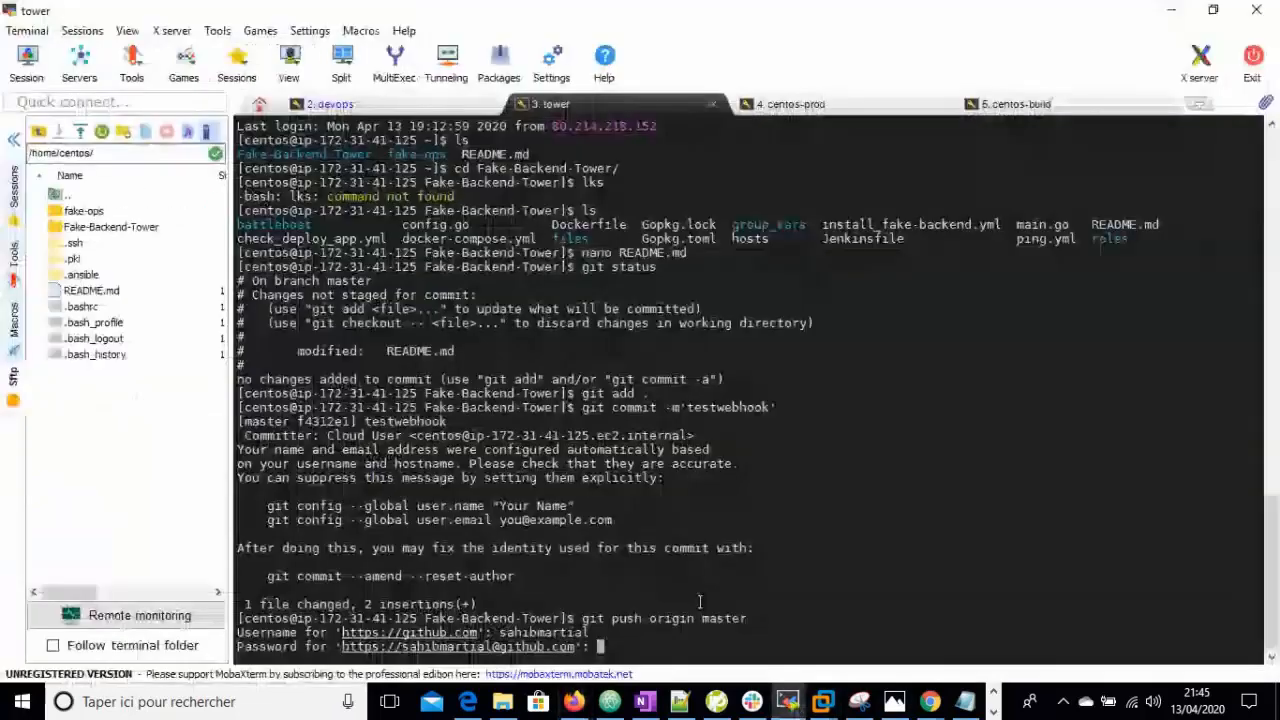
pyautogui.rightClick(691, 607)
pyautogui.press('Return')
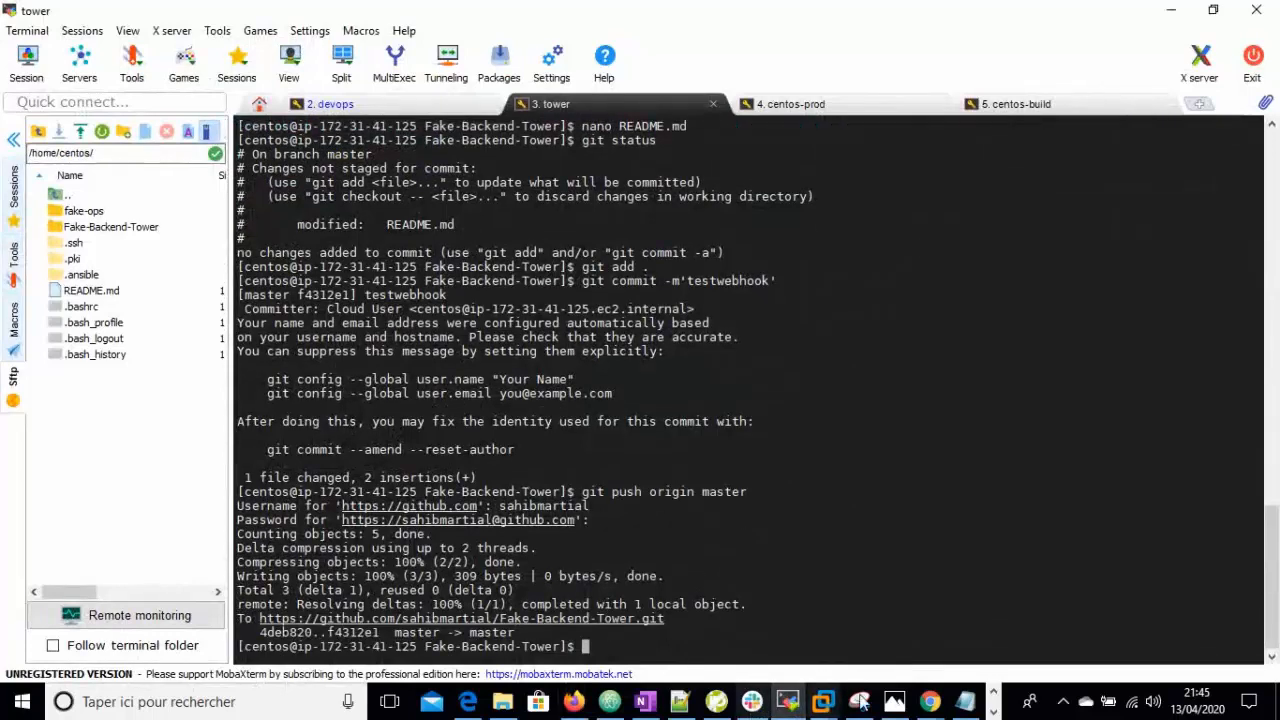
pyautogui.click(929, 702)
# - Review the AWX Jobs list with webhook-triggered work-tower job 187, then switch to Slack
pyautogui.click(852, 605)
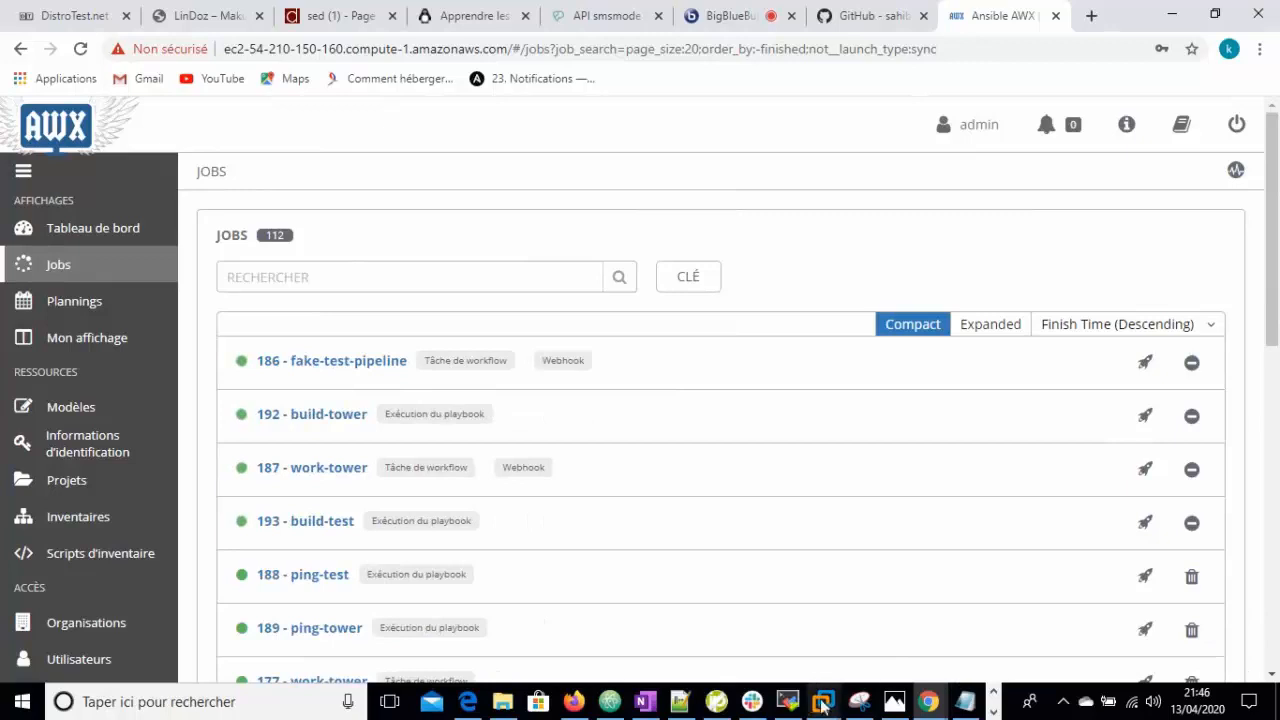
pyautogui.click(752, 701)
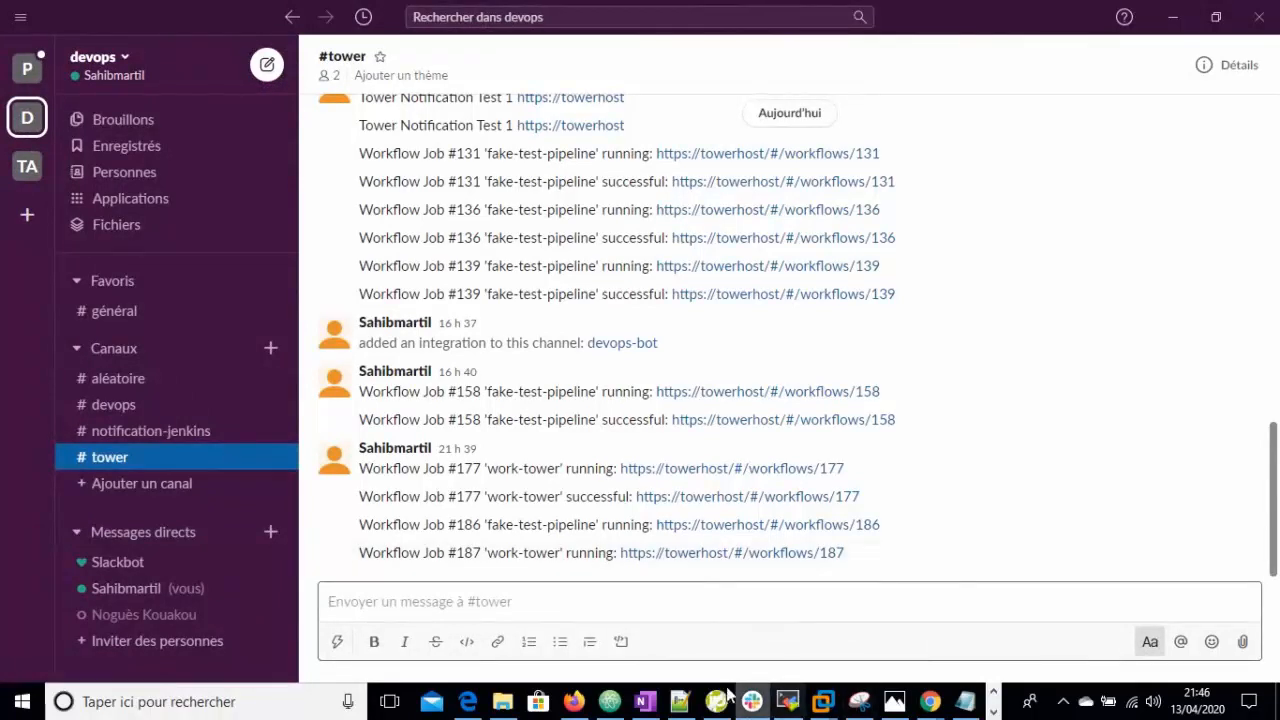
# - Return to the AWX jobs page, then open the BigBlueButton DevOps Training Room webinar tab
pyautogui.moveTo(930, 702)
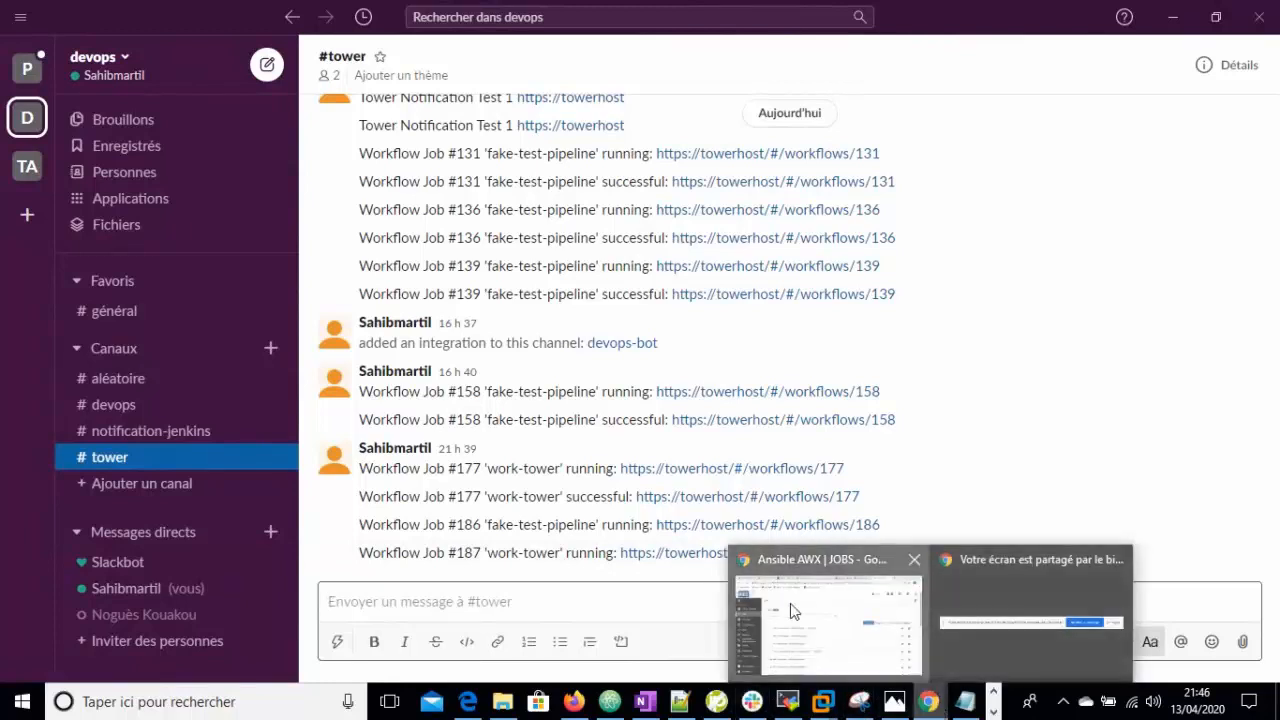
pyautogui.click(850, 660)
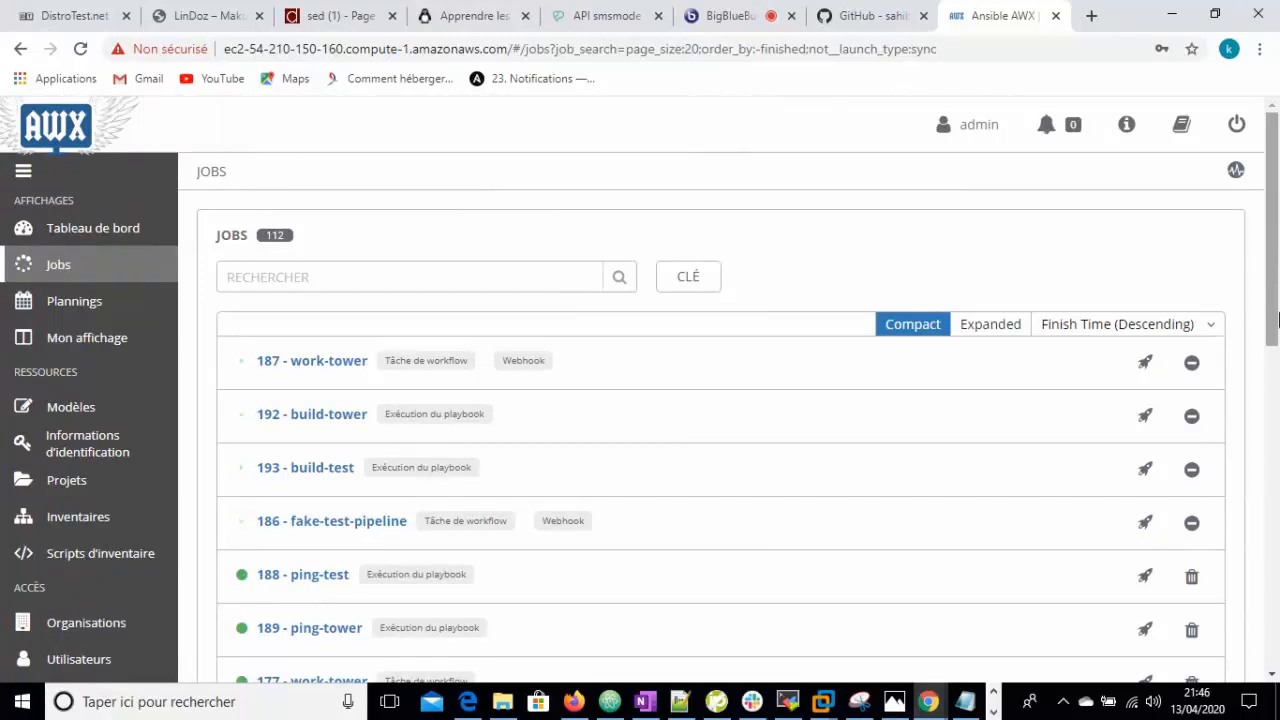
pyautogui.click(735, 14)
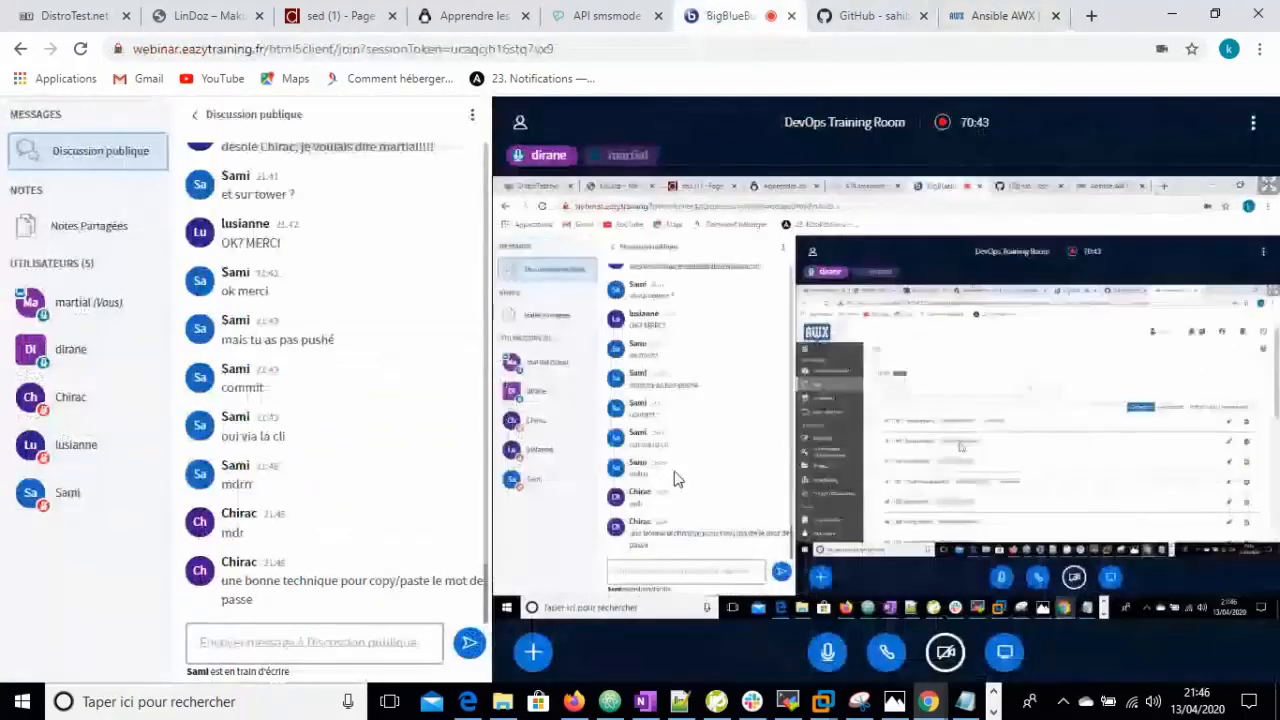